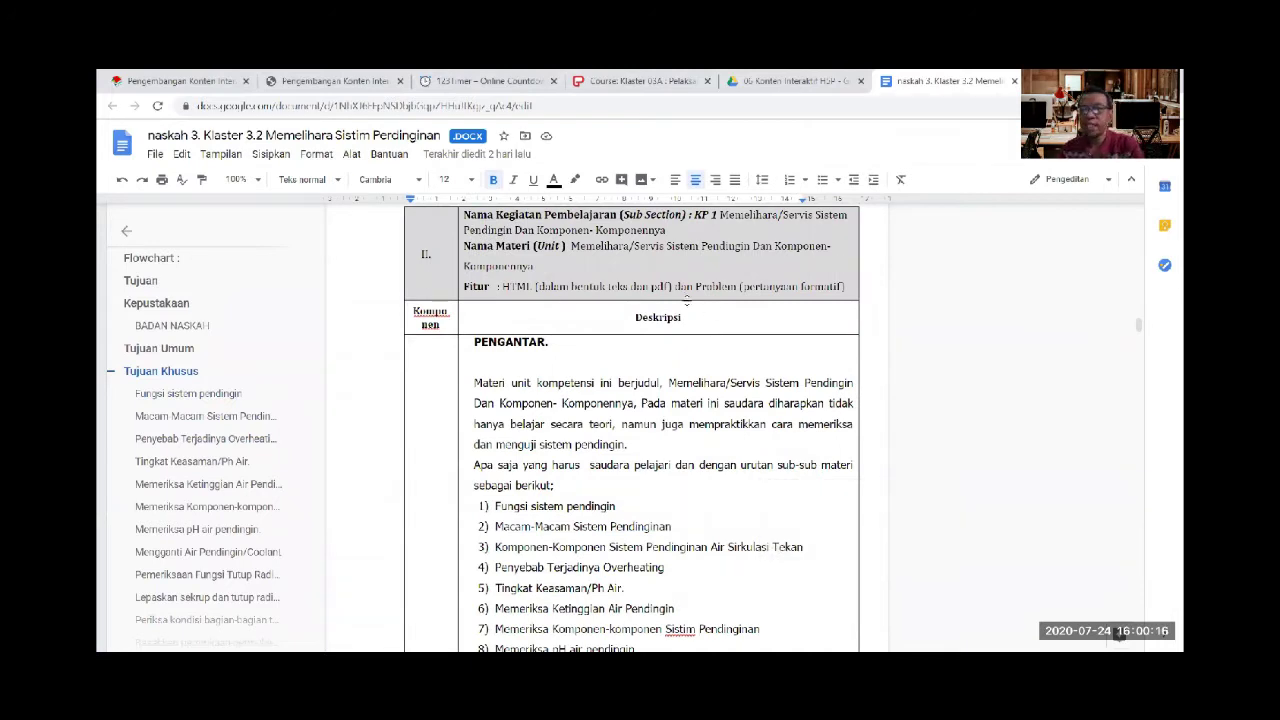
Switch to the H5P introduction presentation and go to slide 14 about registering at H5P
click(392, 95)
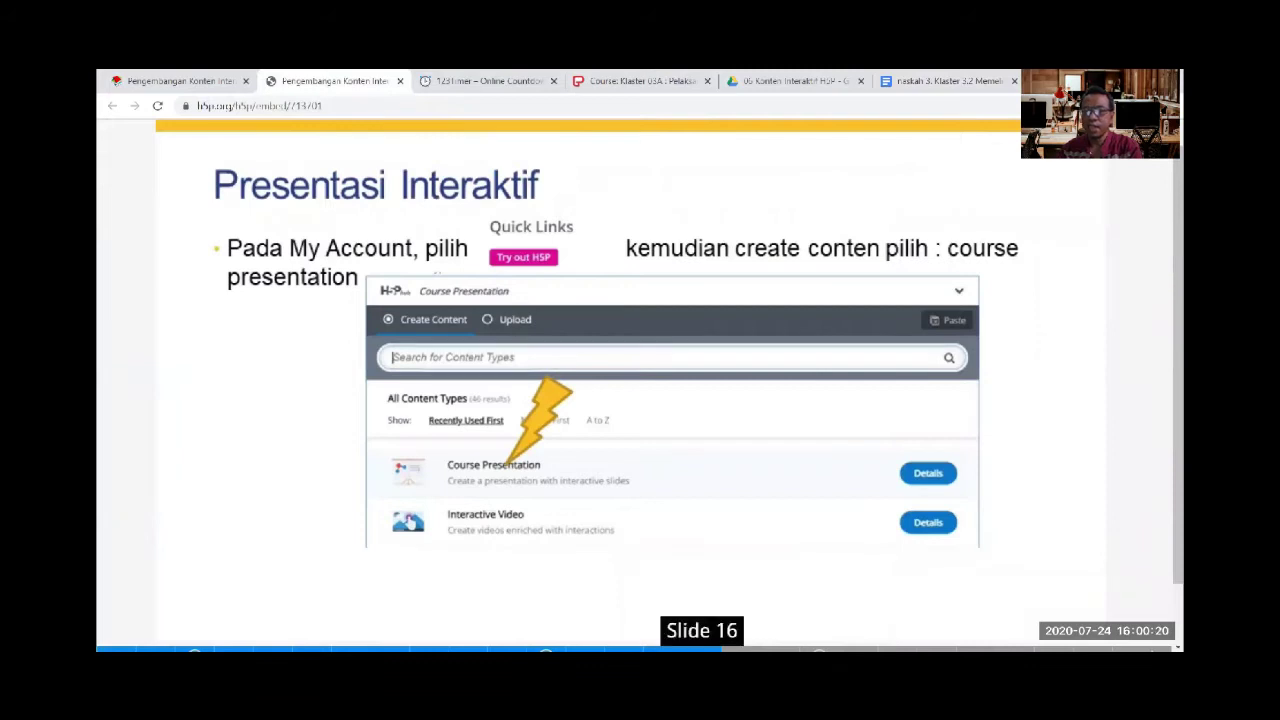
scroll(673, 533, down, 1)
click(650, 586)
click(613, 602)
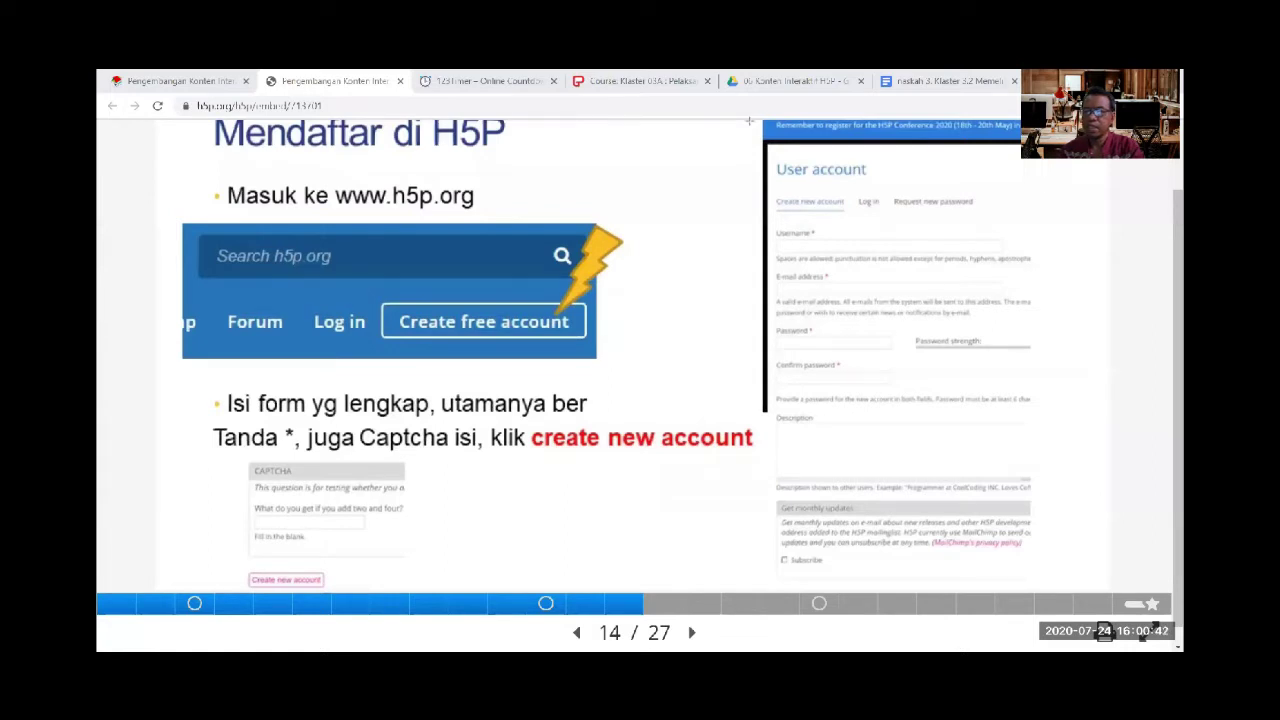
Outline the user account form and CAPTCHA with temporary red rectangles and return to slide 16
drag(748, 120, 1050, 490)
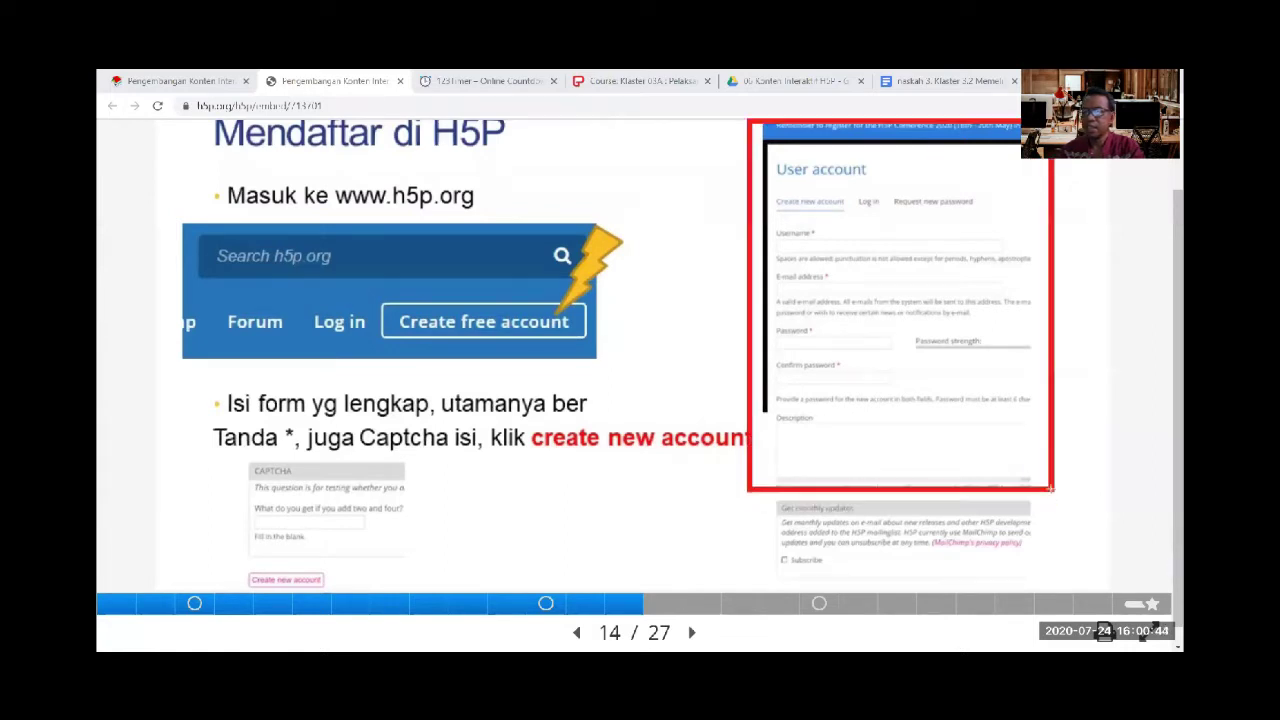
mouse_move(235, 455)
mouse_down()
mouse_move(350, 585)
mouse_move(410, 567)
mouse_up()
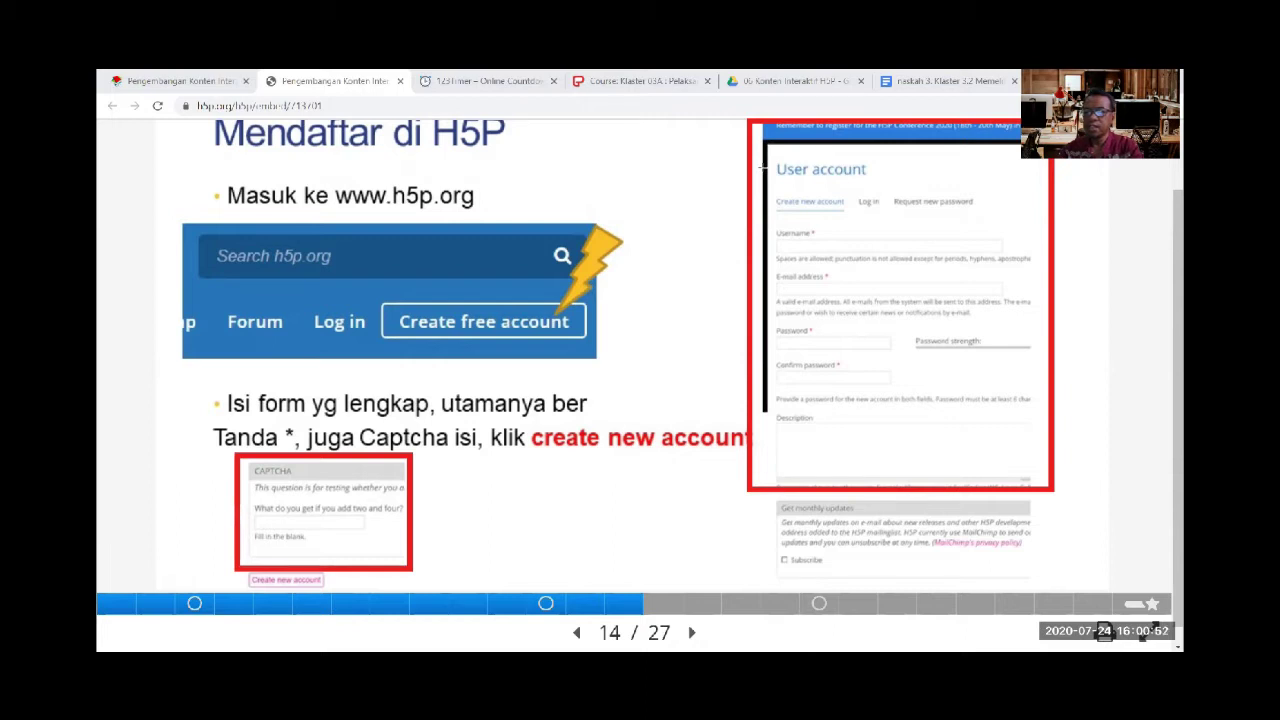
key(Escape)
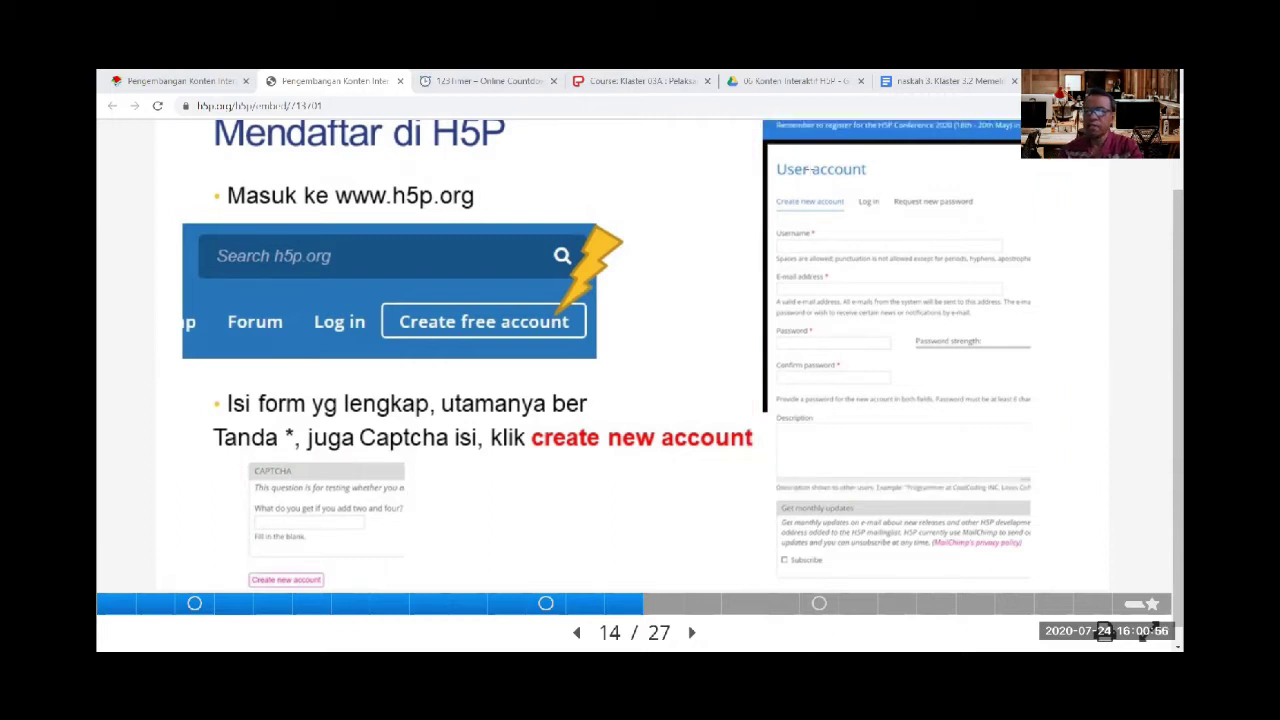
click(698, 605)
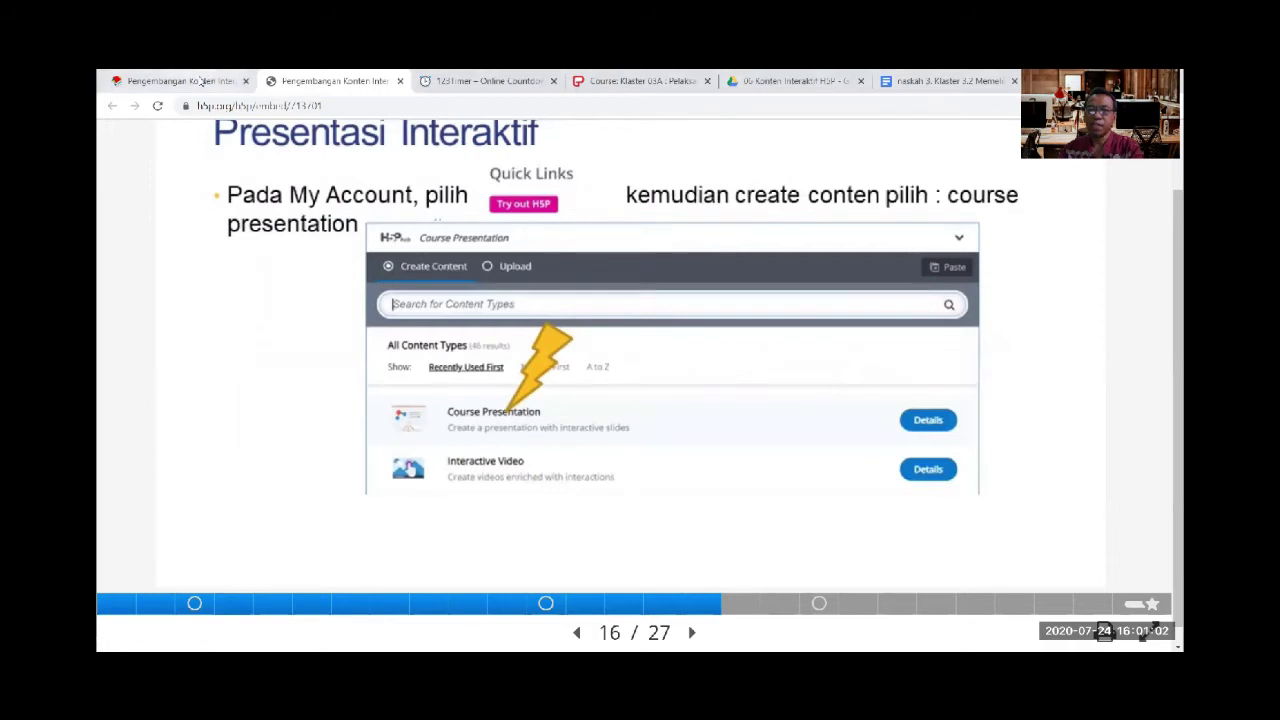
Open the H5P.org site from the Padlet board and log in to the account
click(200, 80)
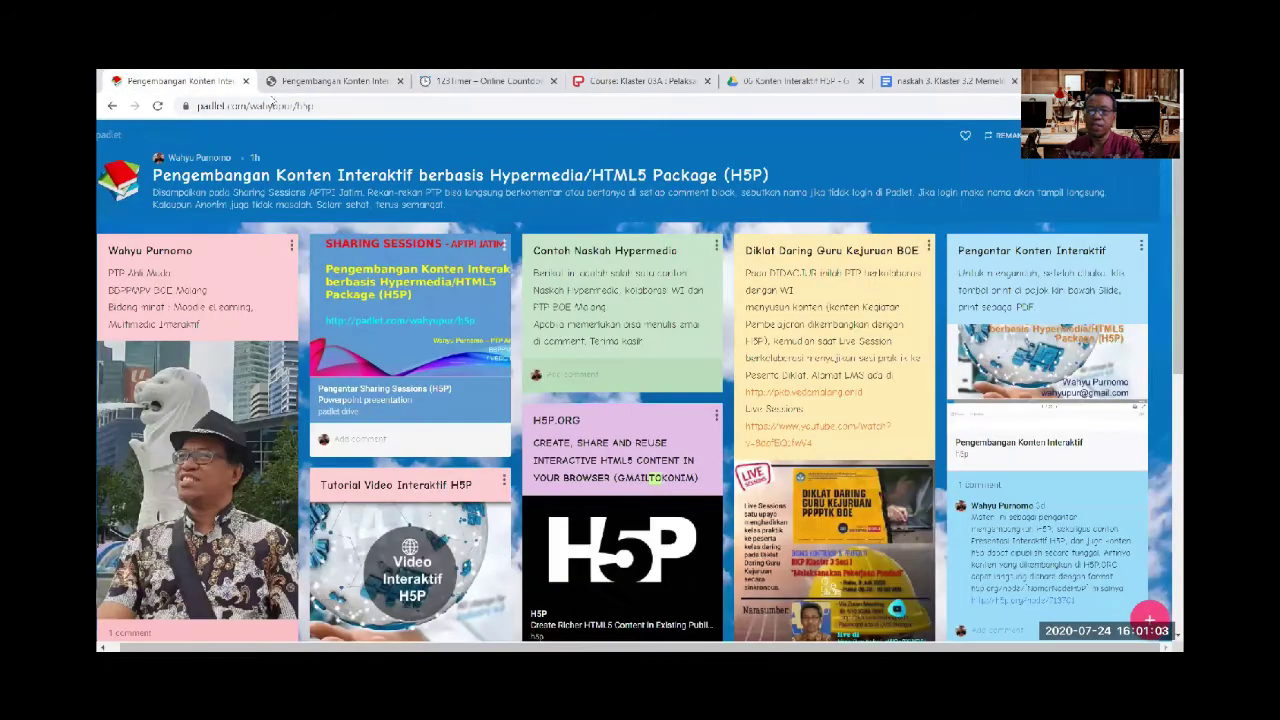
click(614, 537)
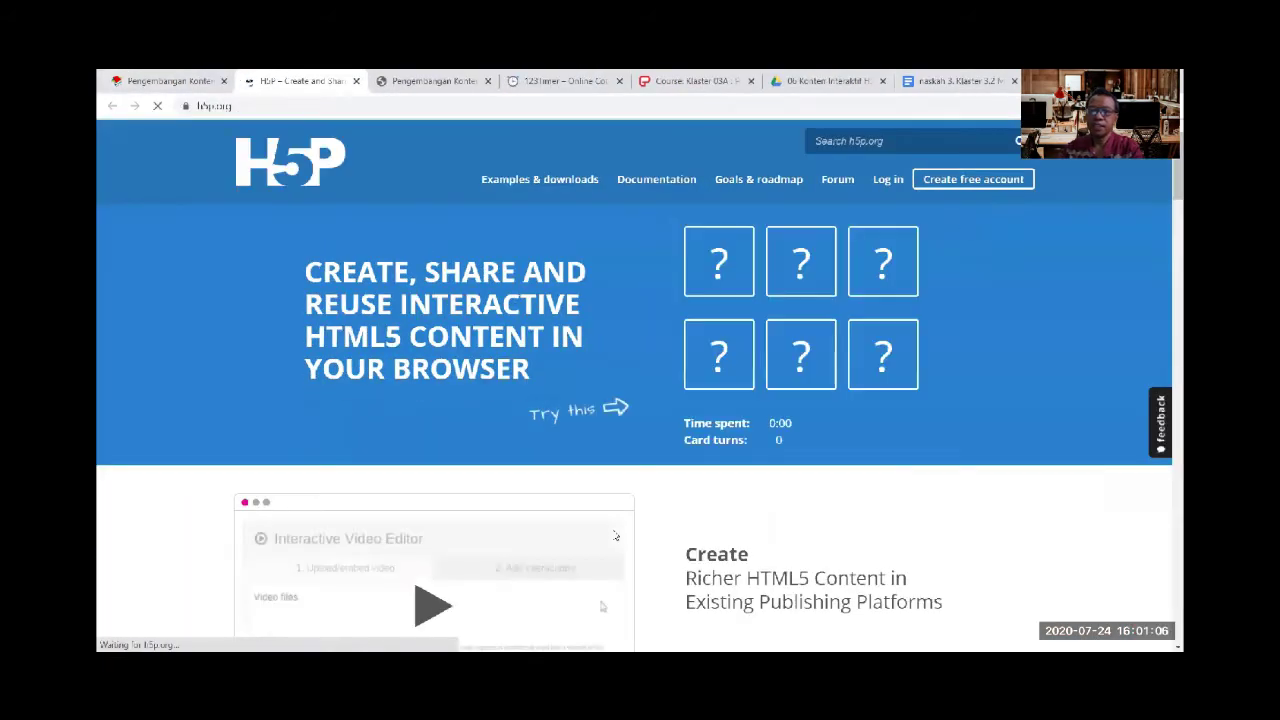
click(889, 181)
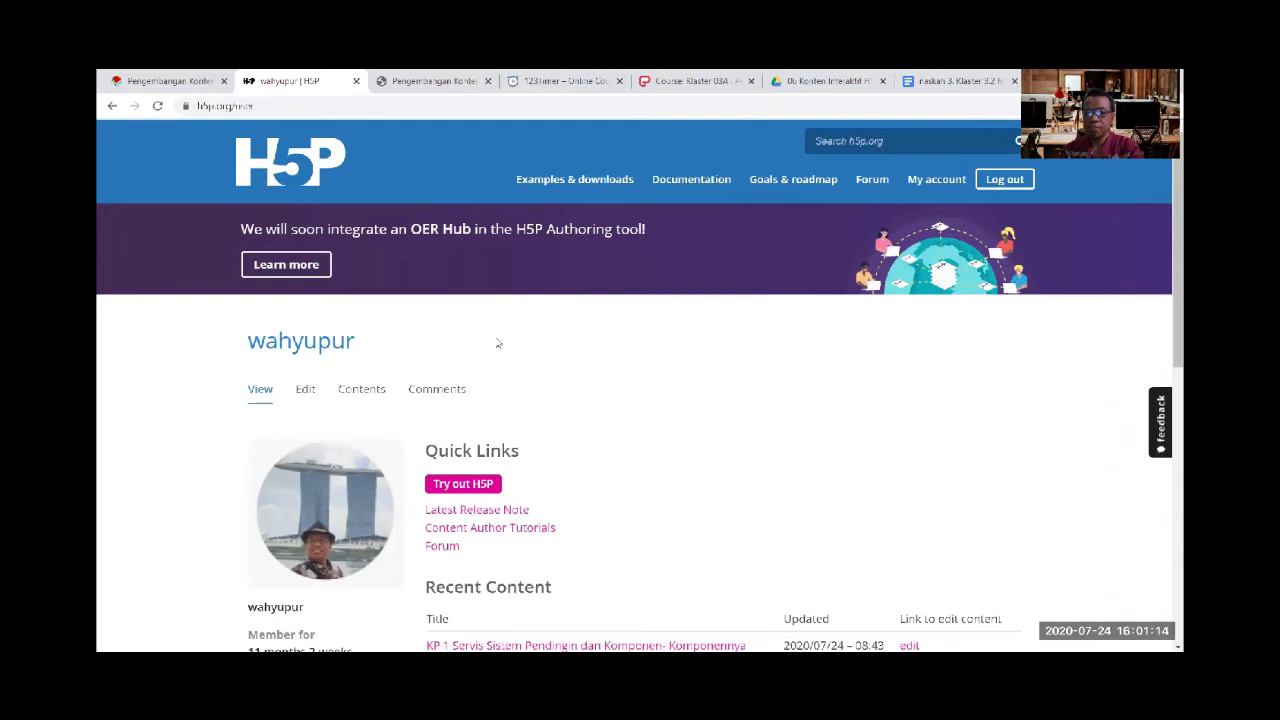
Examine the quick links, including Try out H5P, and the recent content list on the account page
drag(423, 528, 556, 530)
click(576, 547)
scroll(576, 547, down, 3)
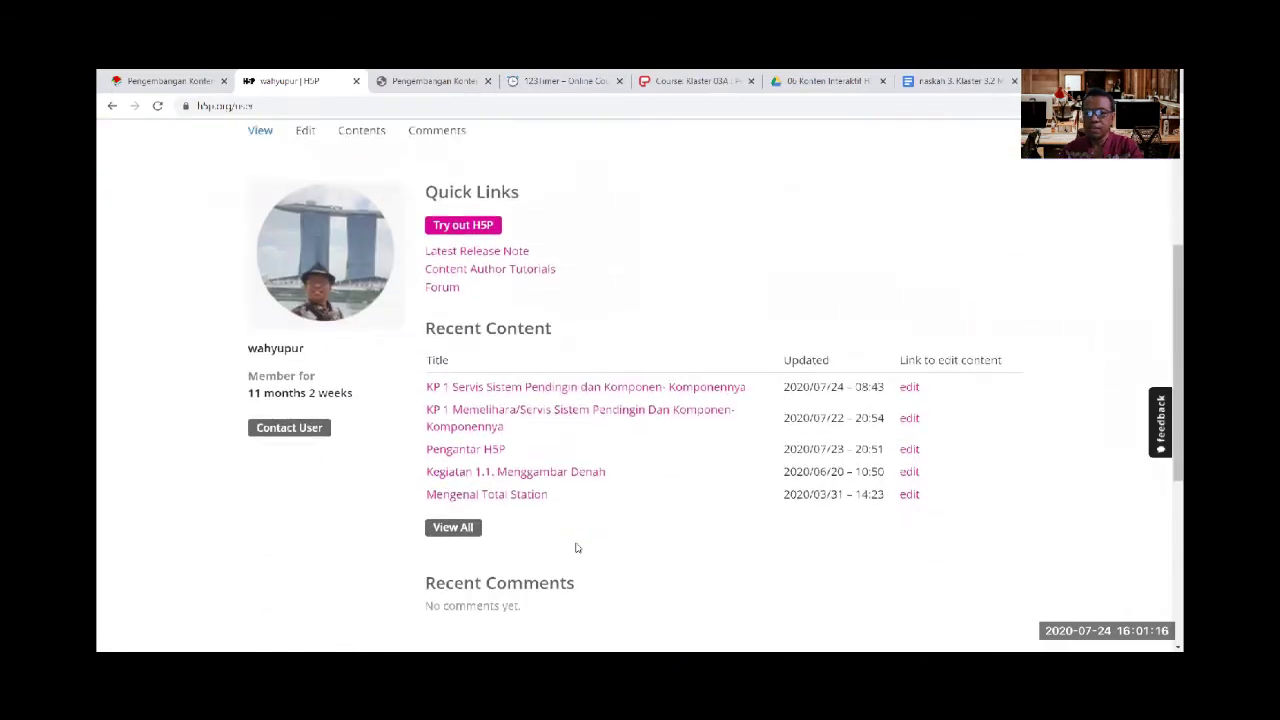
scroll(576, 547, up, 1)
scroll(576, 547, up, 2)
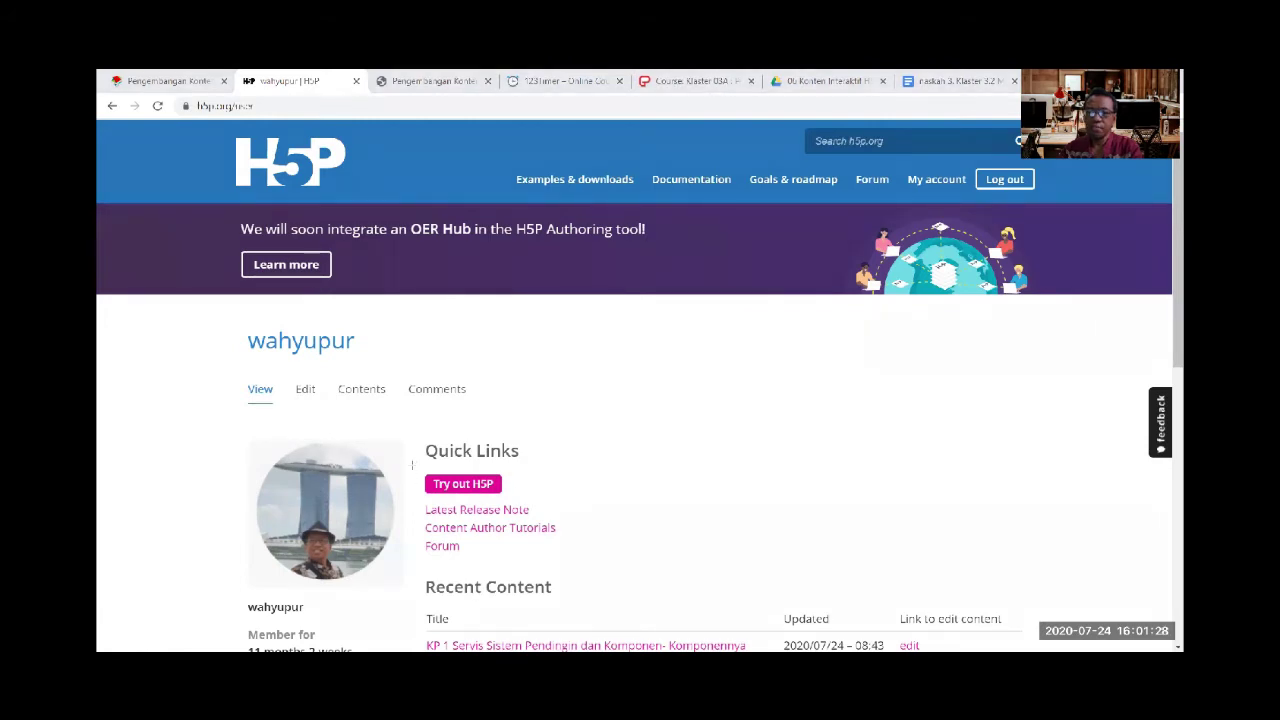
mouse_move(409, 464)
mouse_down()
mouse_move(506, 506)
mouse_move(558, 503)
mouse_up()
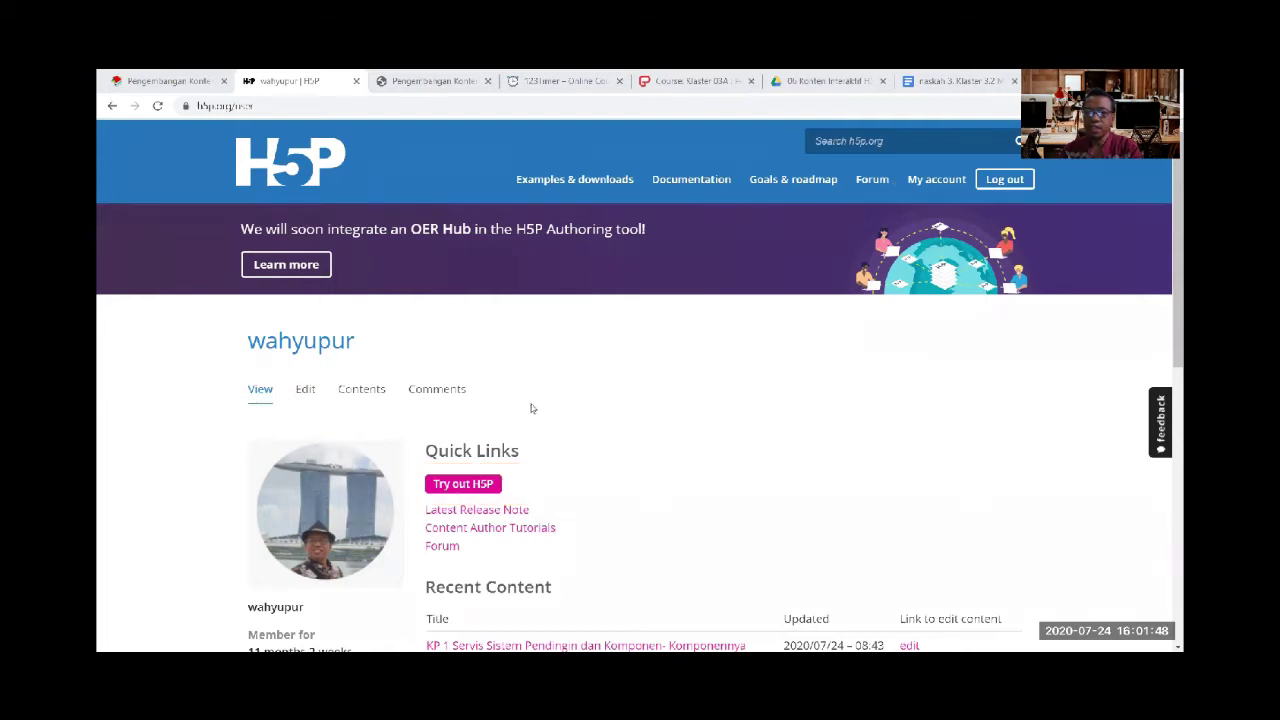
Start creating new interactive content with Try out H5P and choose Course Presentation as the content type
click(476, 487)
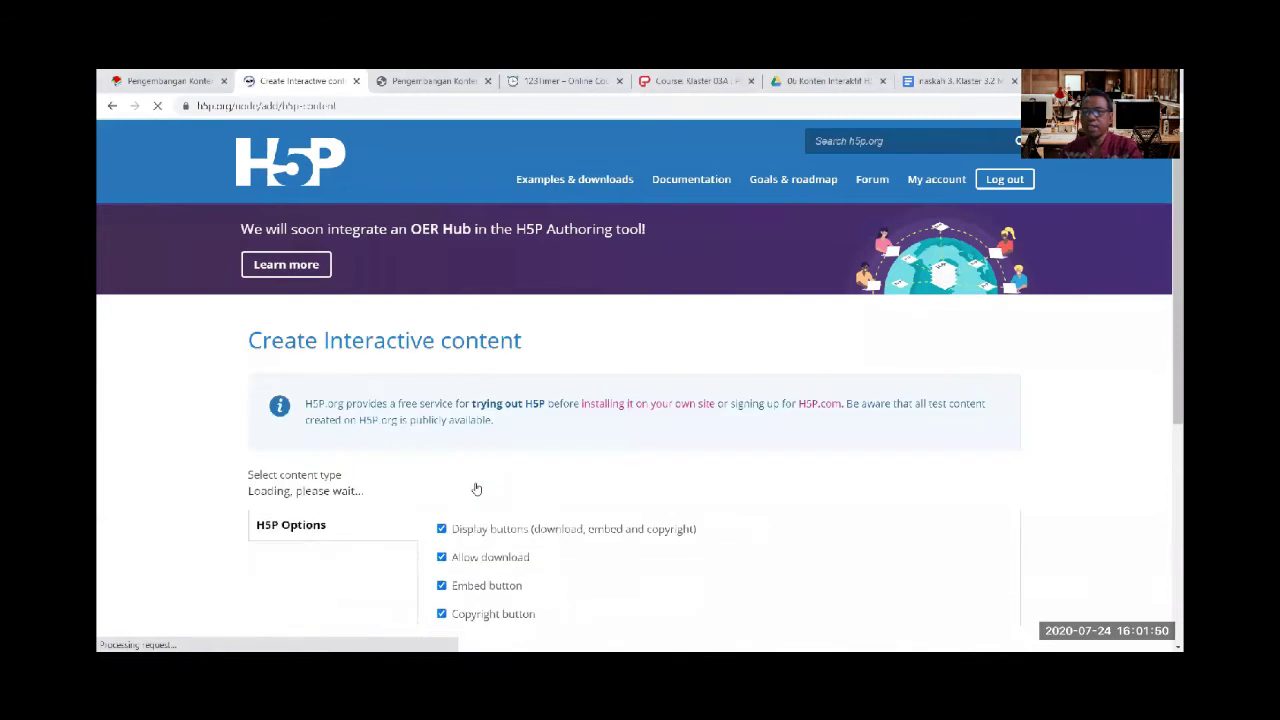
scroll(544, 404, down, 2)
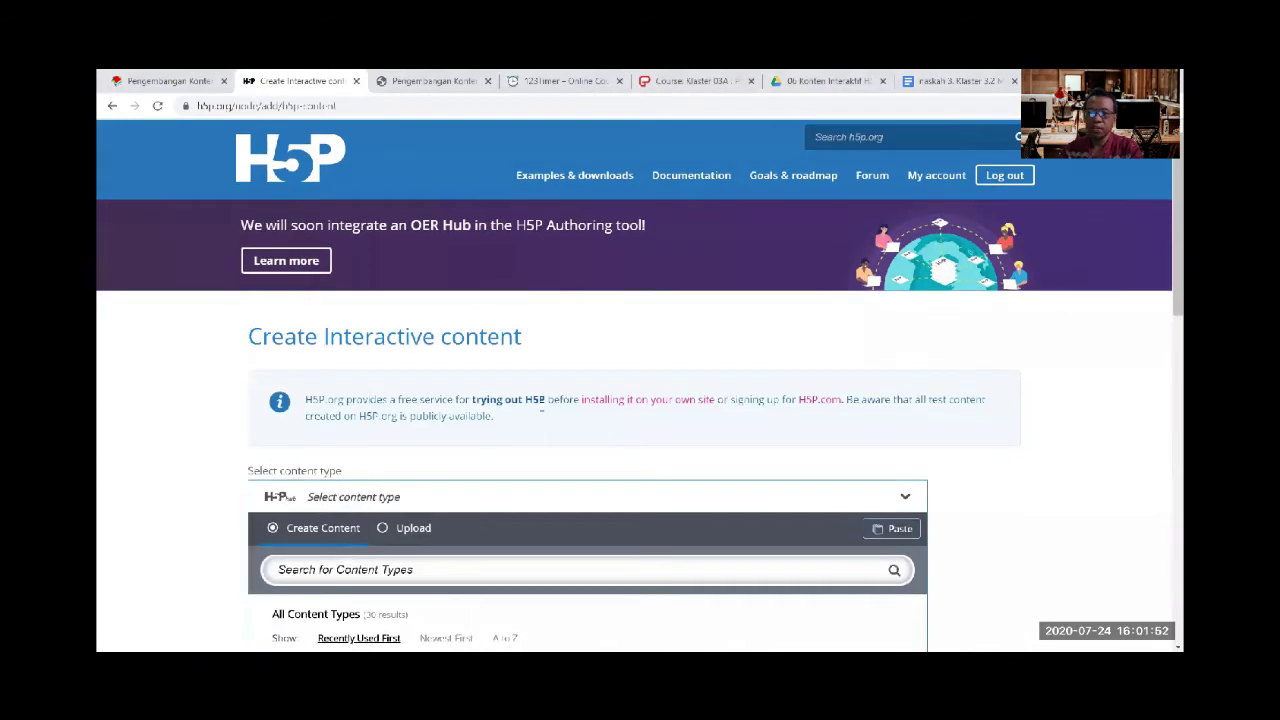
scroll(542, 410, down, 5)
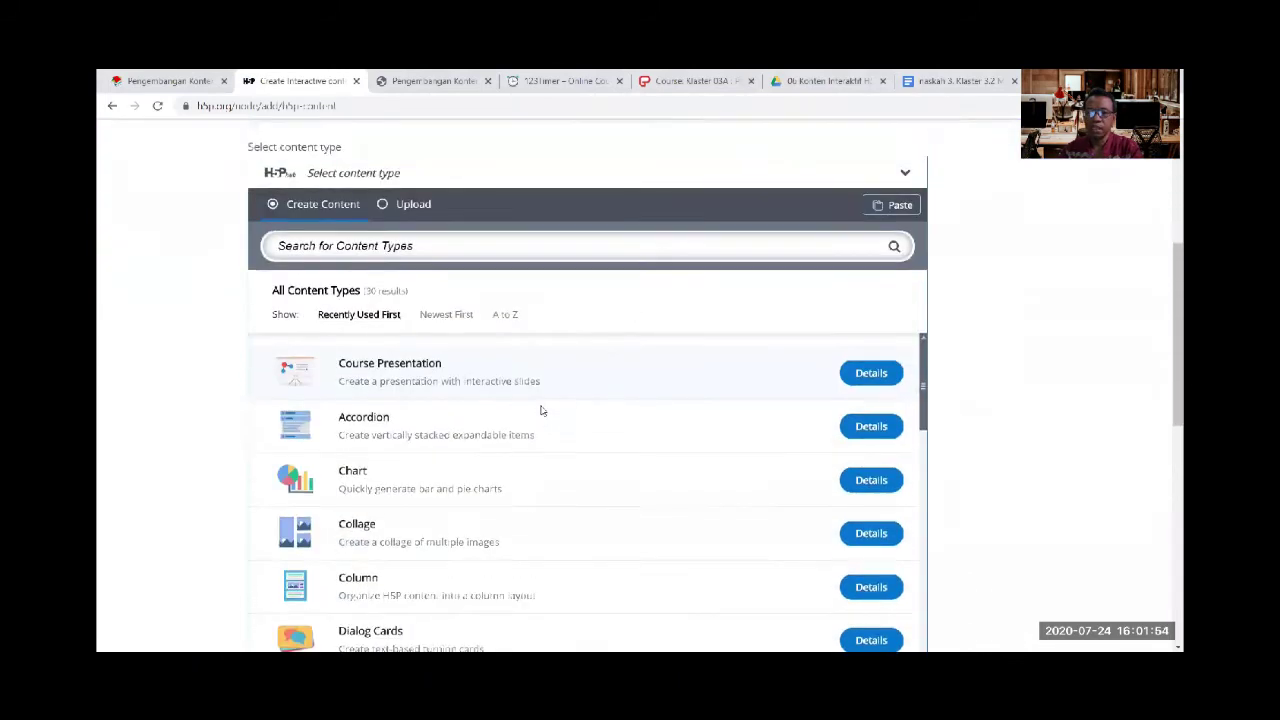
scroll(542, 410, down, 2)
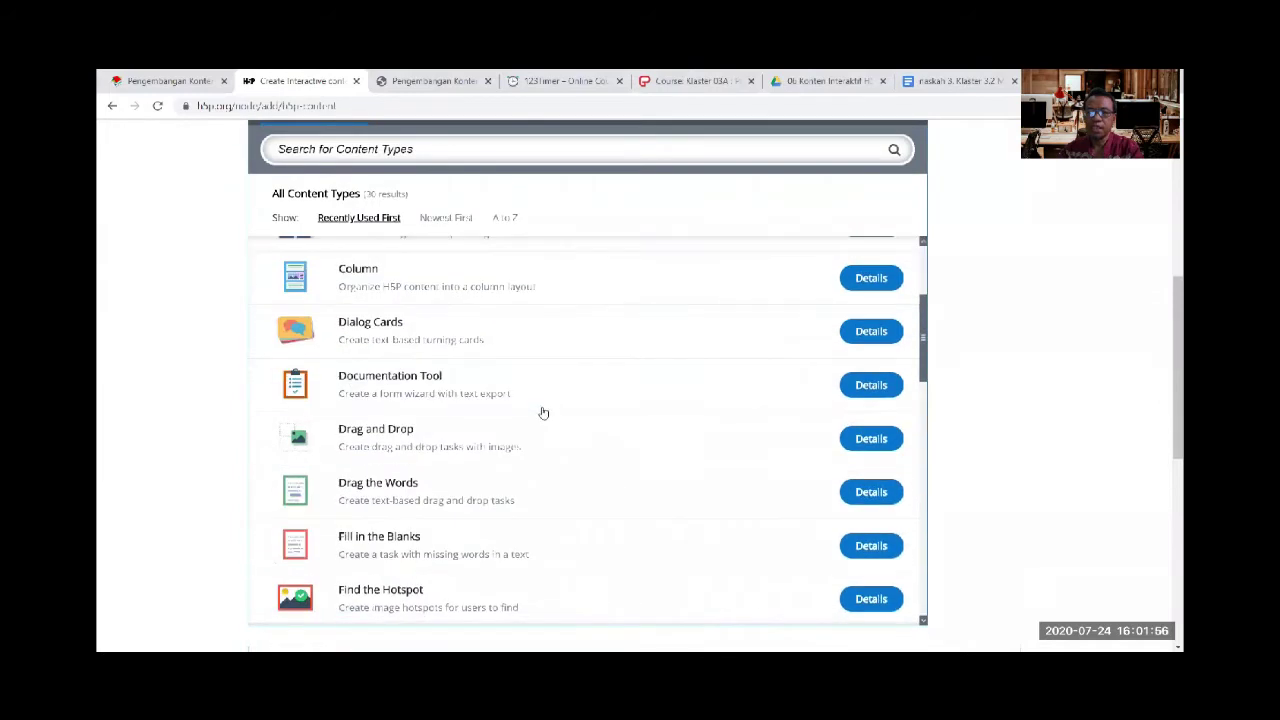
drag(924, 367, 923, 289)
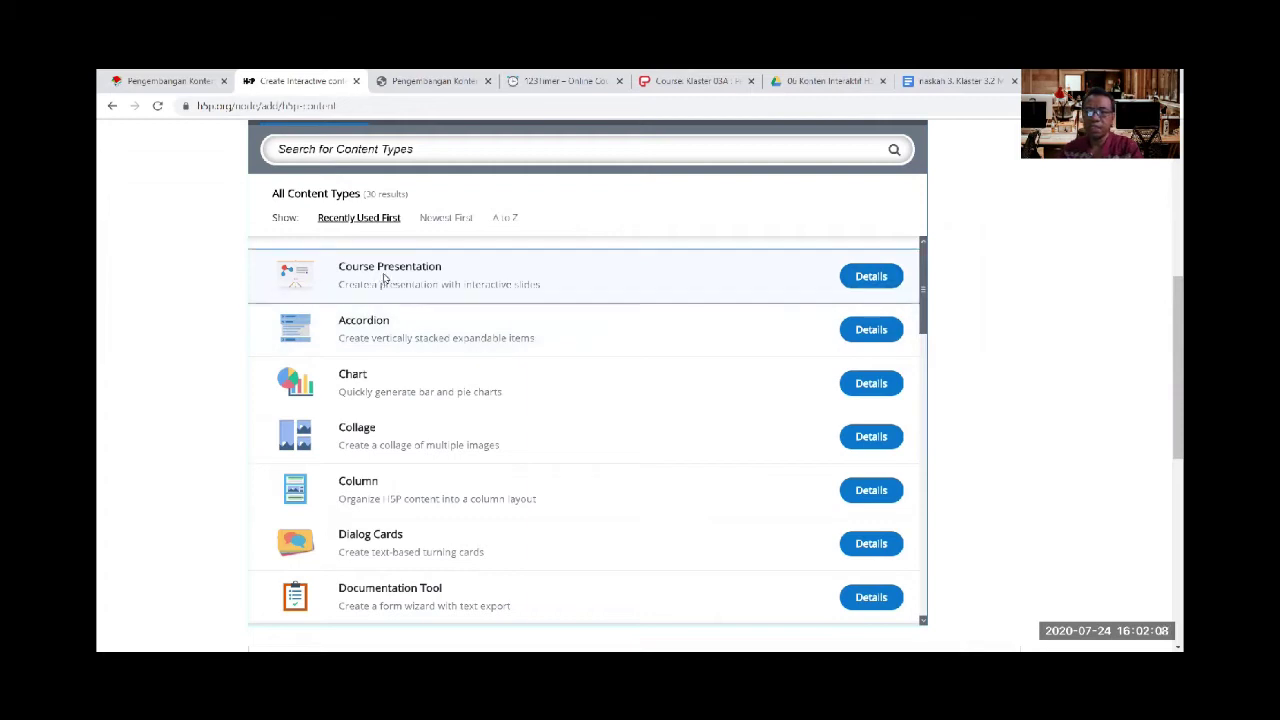
click(384, 279)
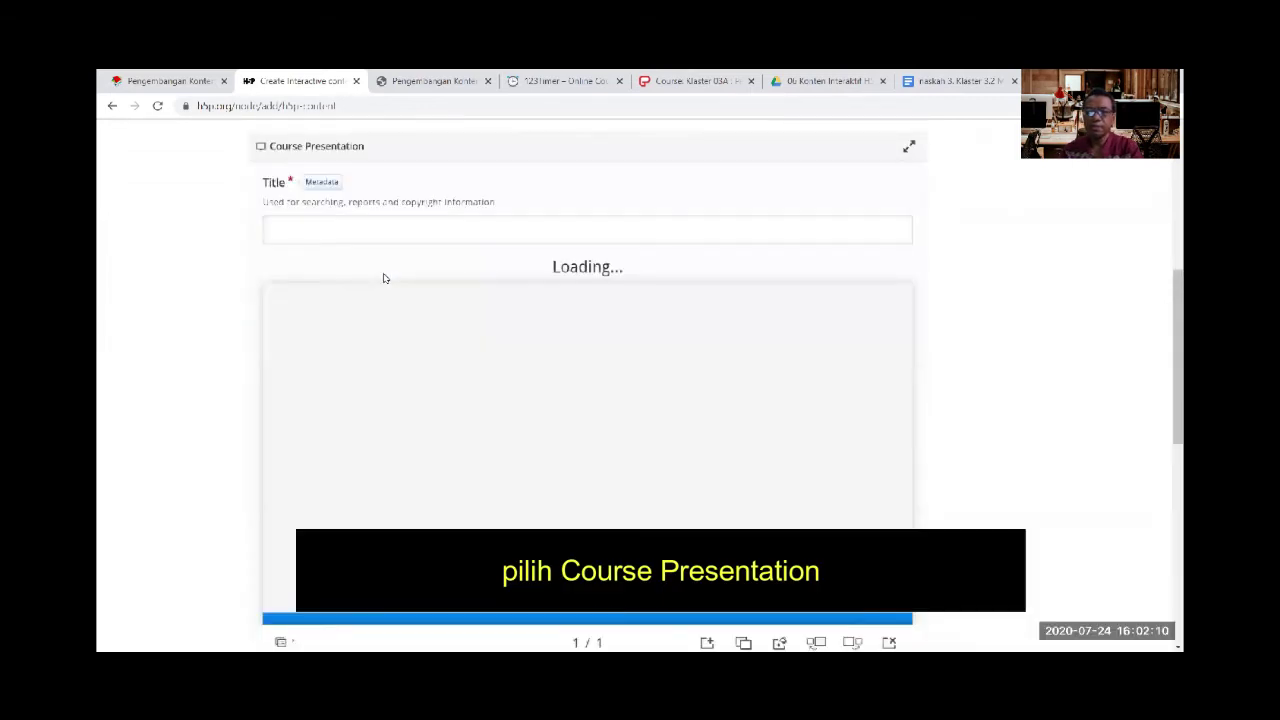
Title the presentation "Memelihara/Servis Sistem Pendingin Dan Komponen- Komponennya", copying the KP 1 activity name from the Google Docs script
scroll(523, 306, up, 3)
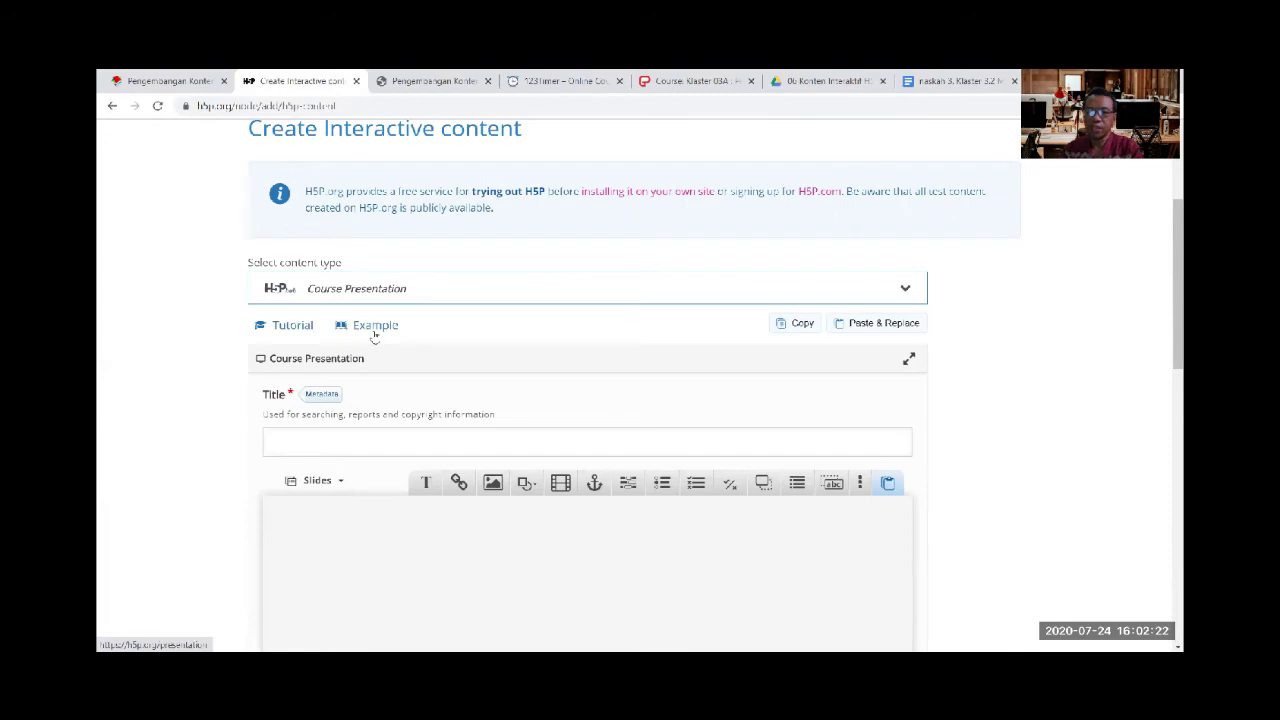
scroll(374, 337, down, 1)
click(337, 362)
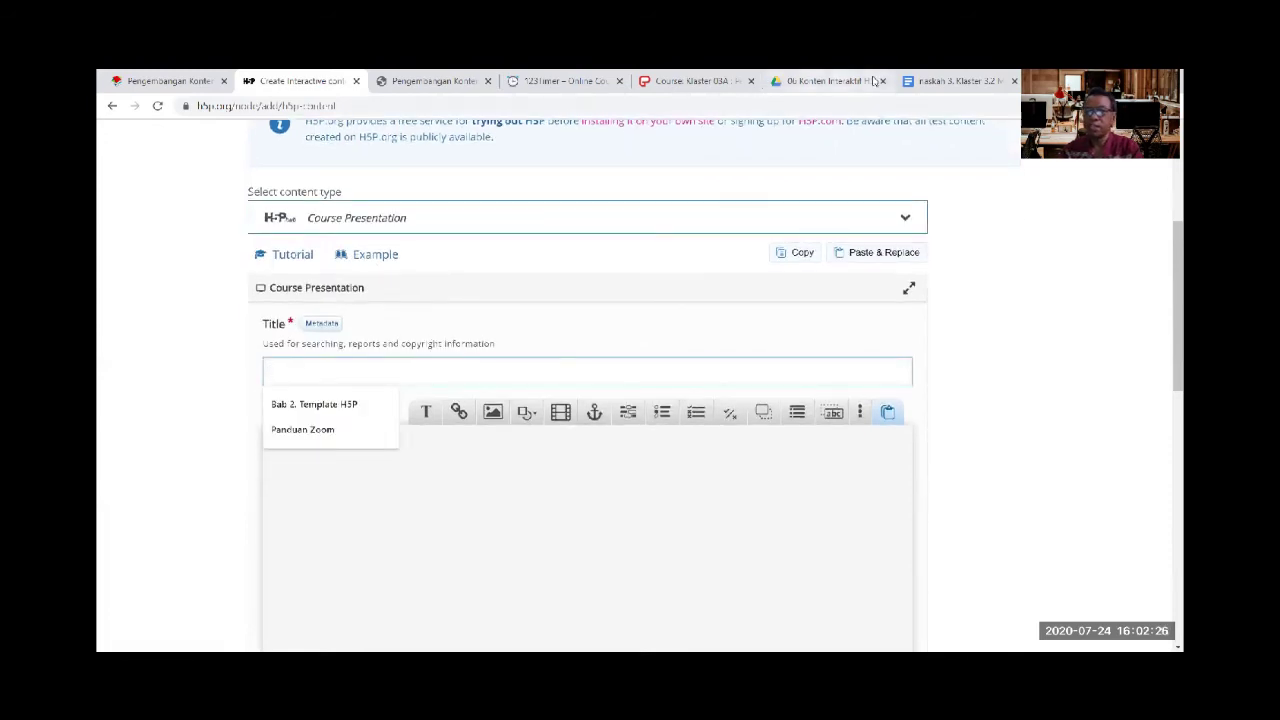
click(945, 80)
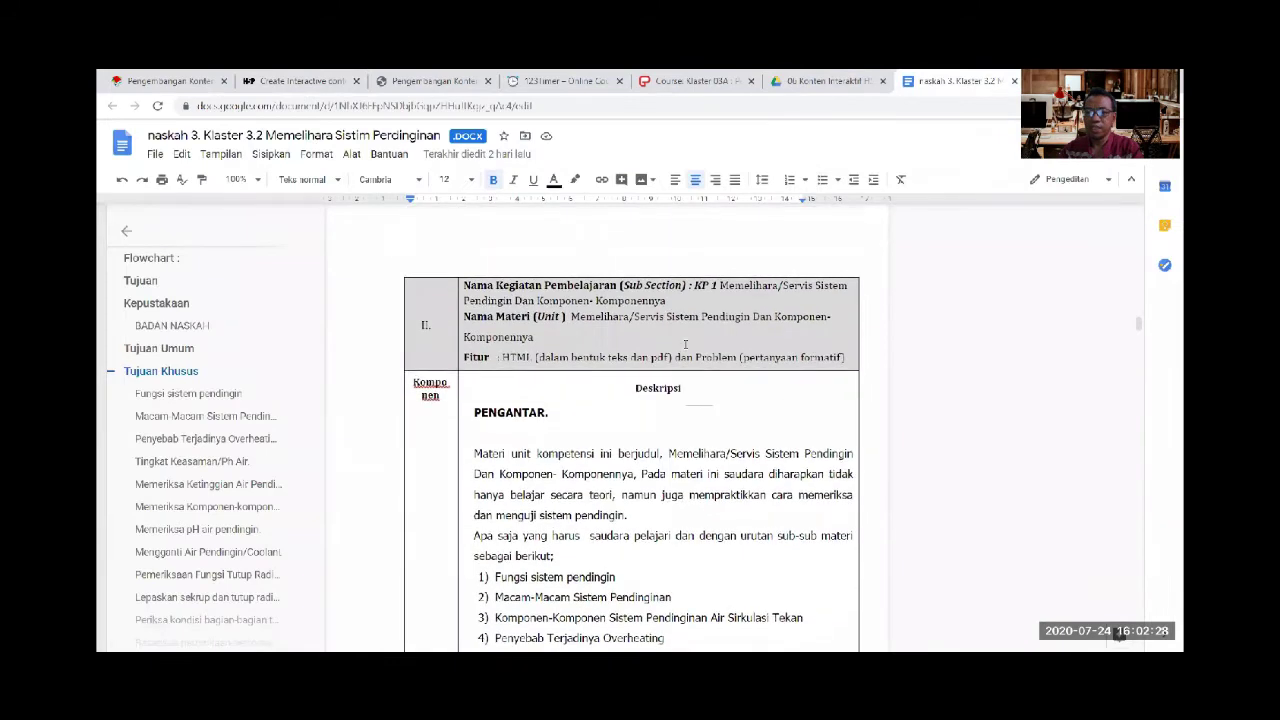
drag(722, 285, 668, 300)
key(ctrl+c)
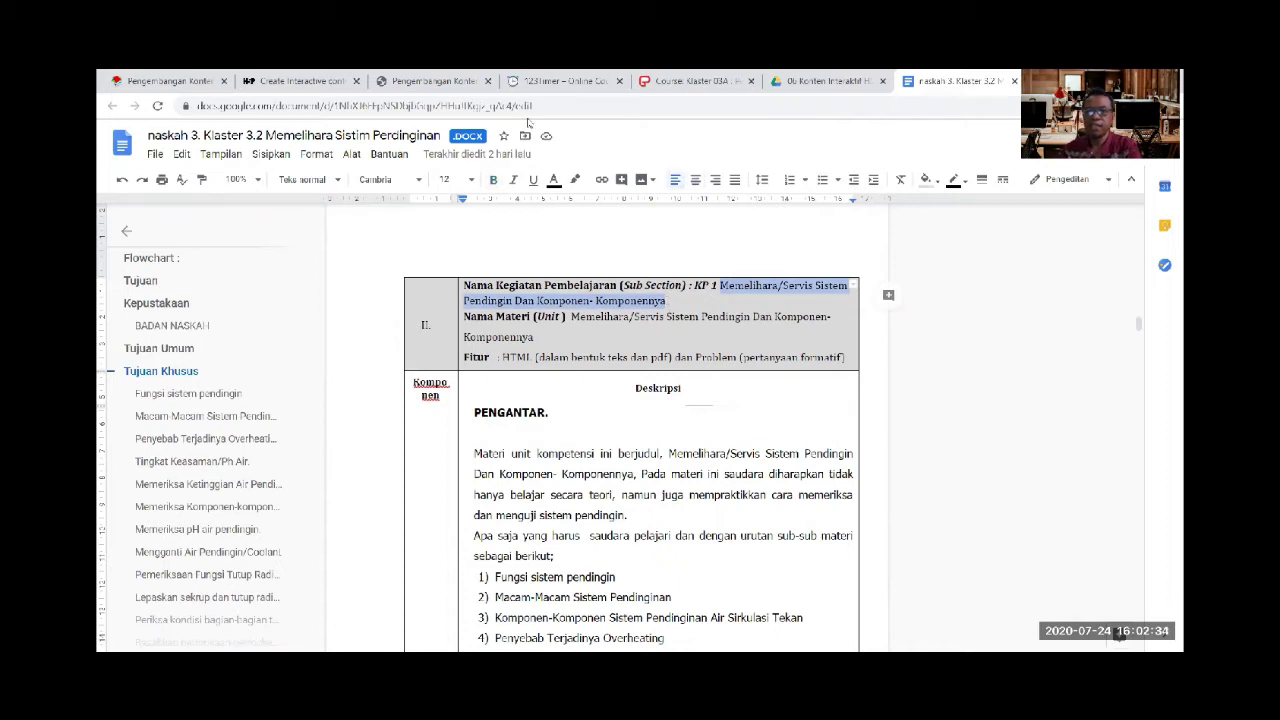
click(305, 84)
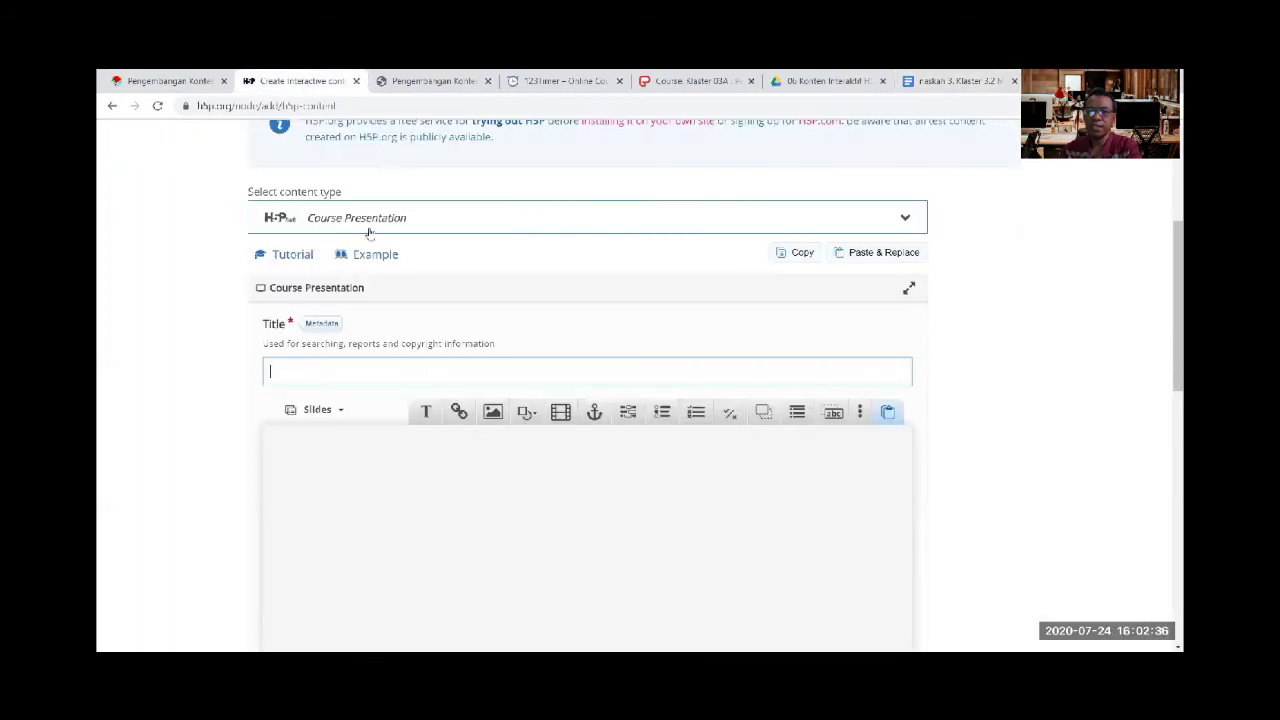
click(316, 368)
key(ctrl+v)
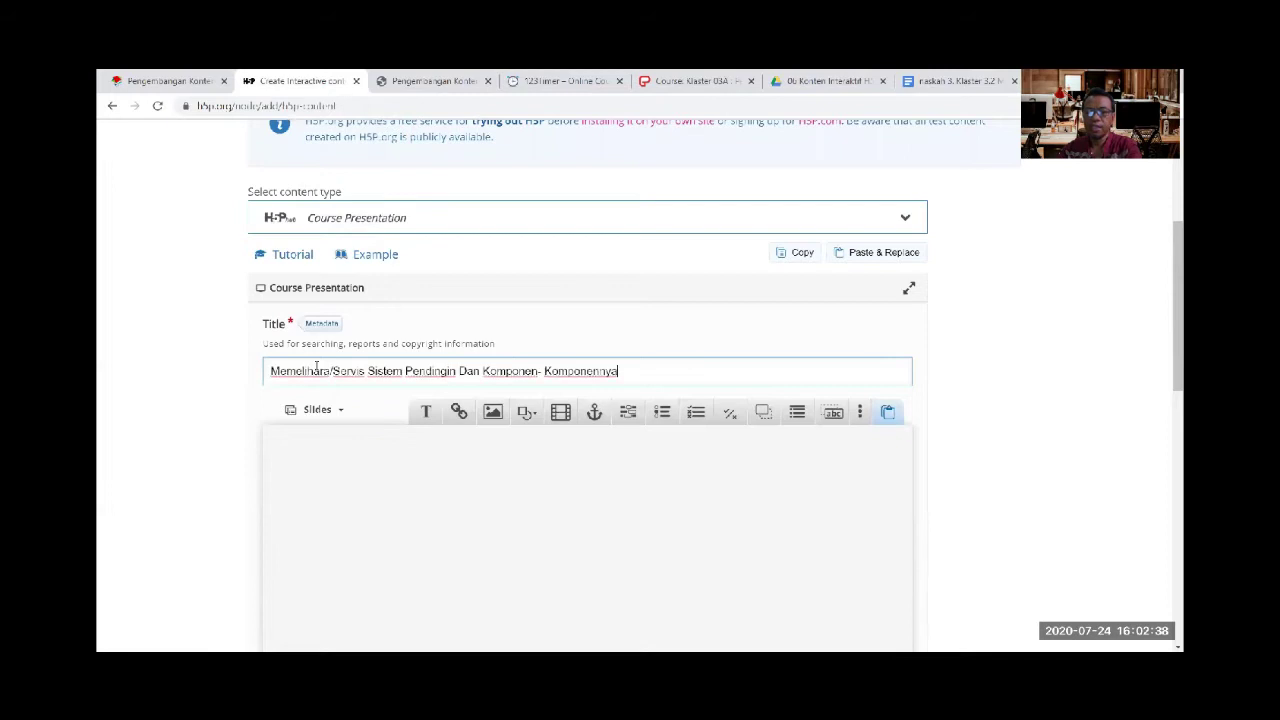
Set the "covers" image from the gambar materi folder as the background for this slide only
scroll(381, 393, down, 2)
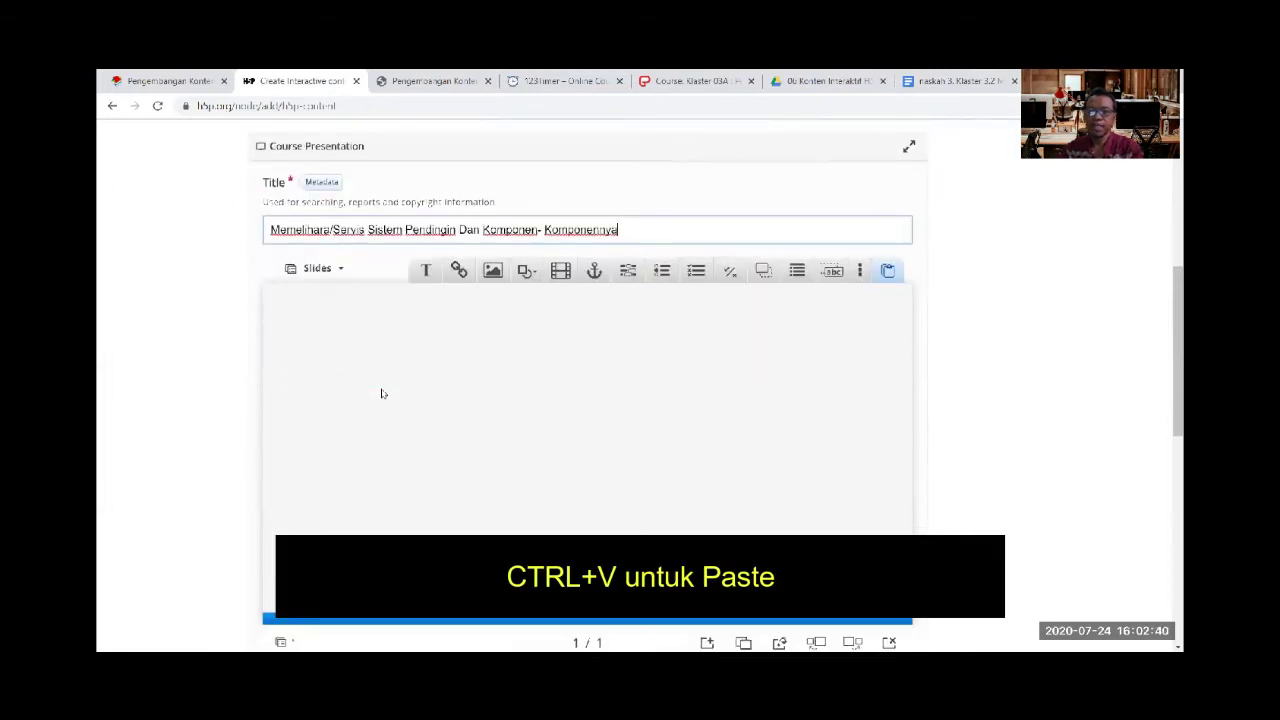
scroll(381, 393, down, 1)
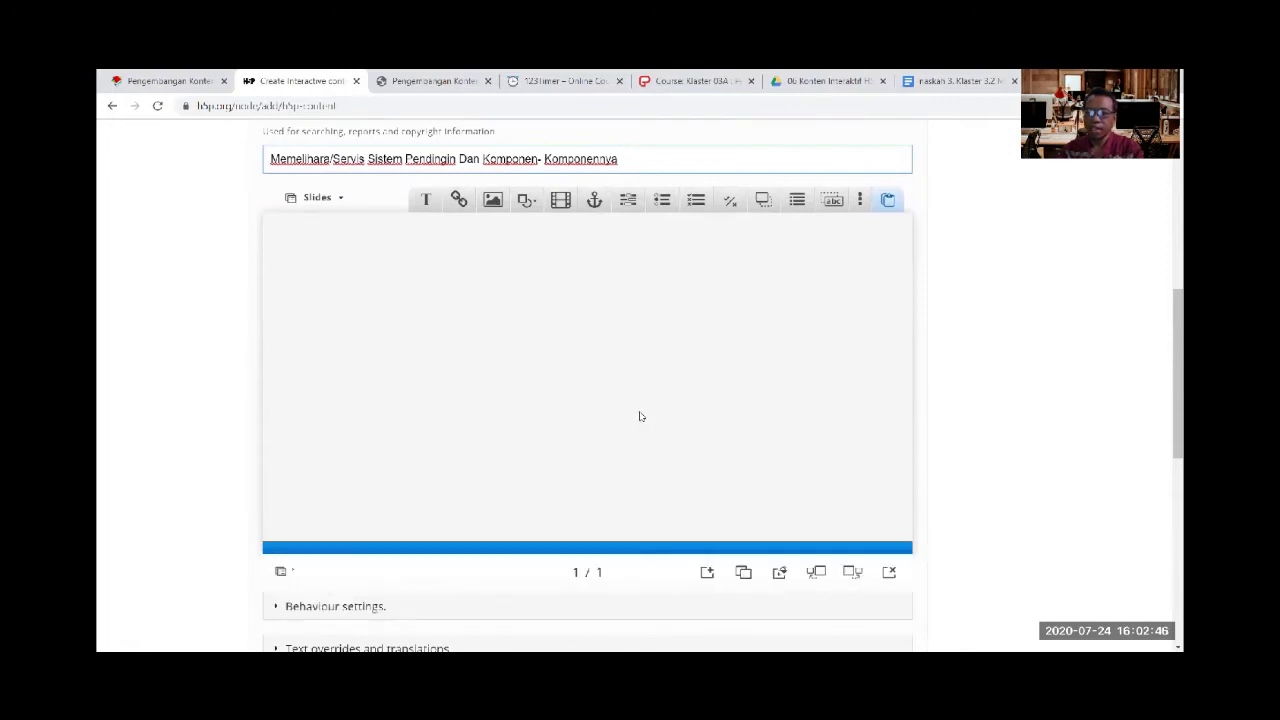
click(780, 573)
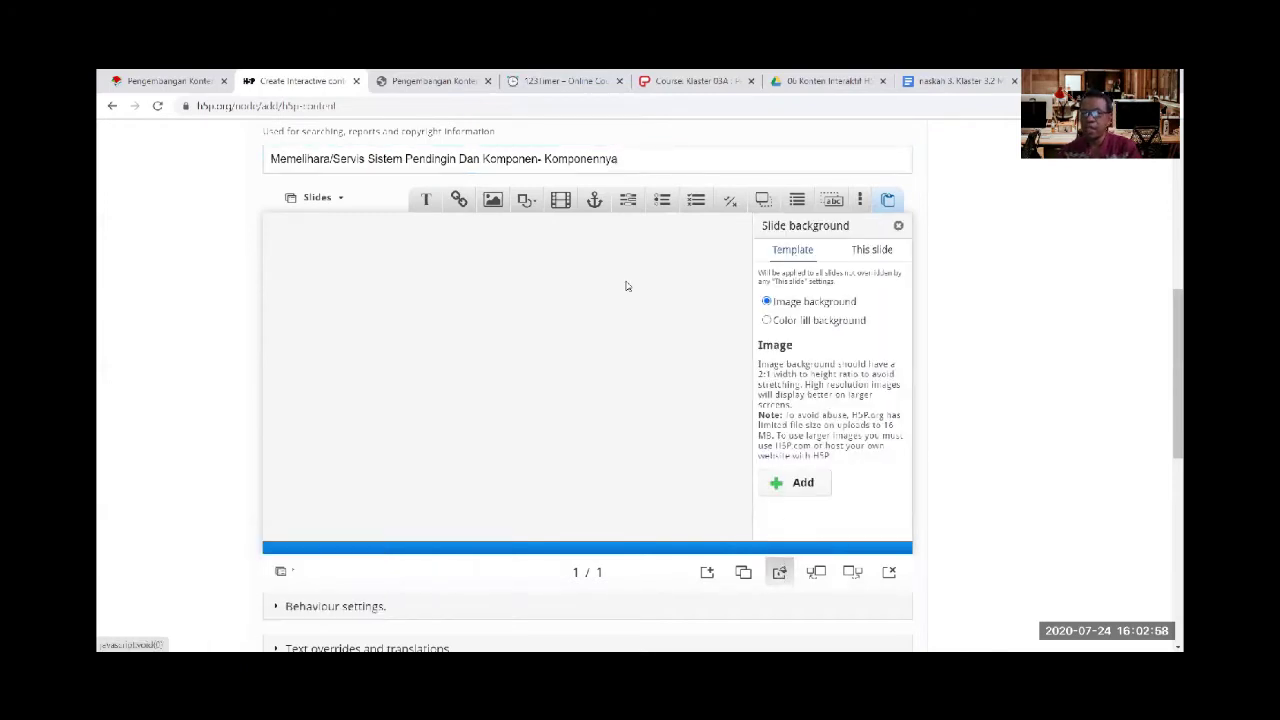
click(872, 253)
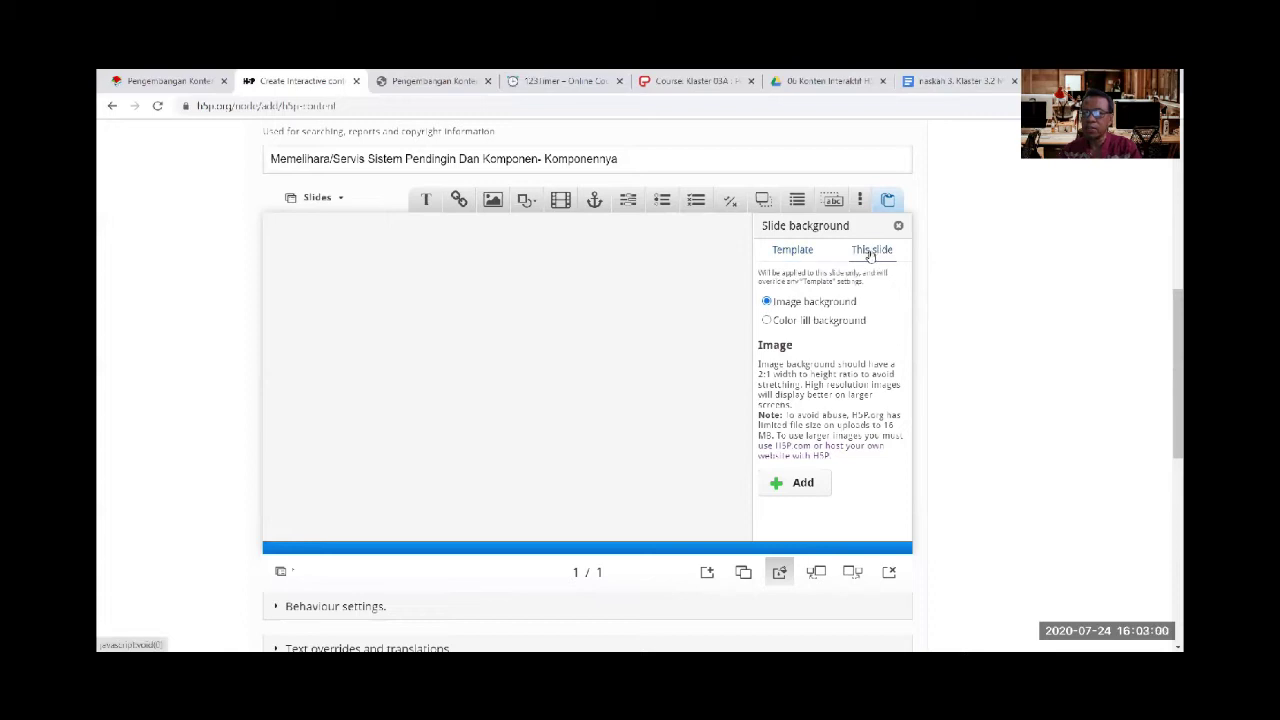
click(805, 252)
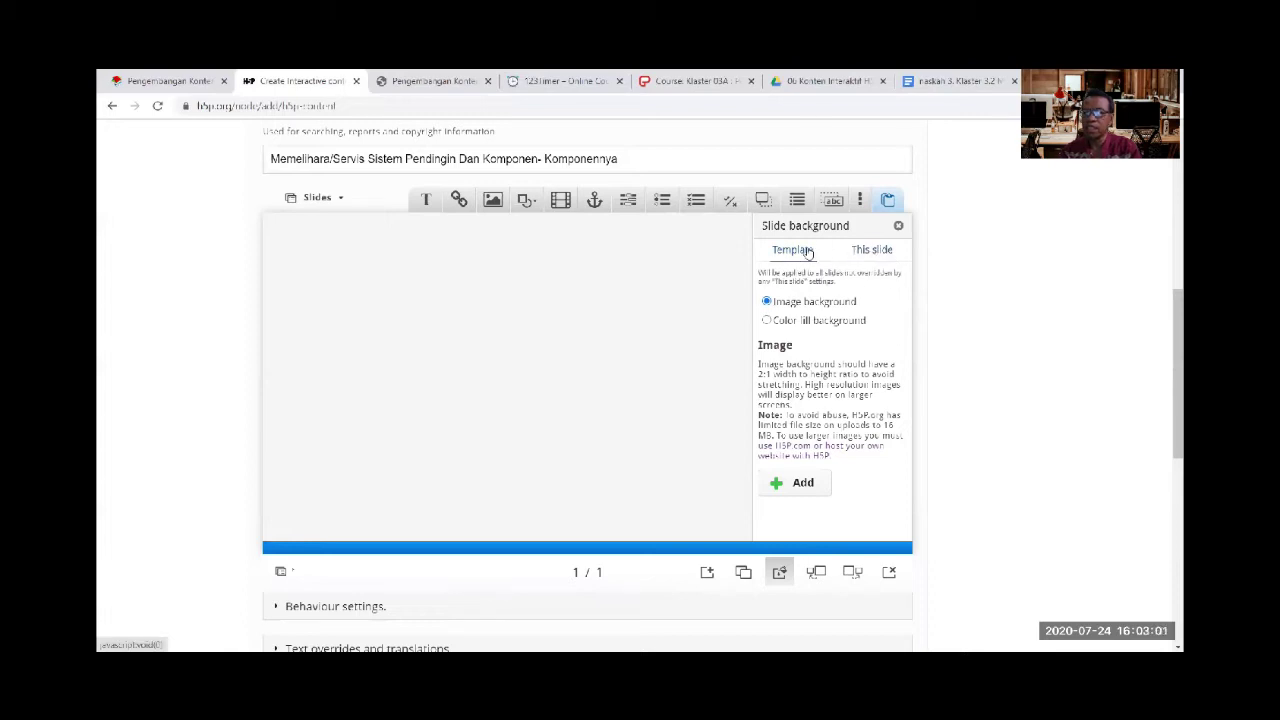
click(866, 254)
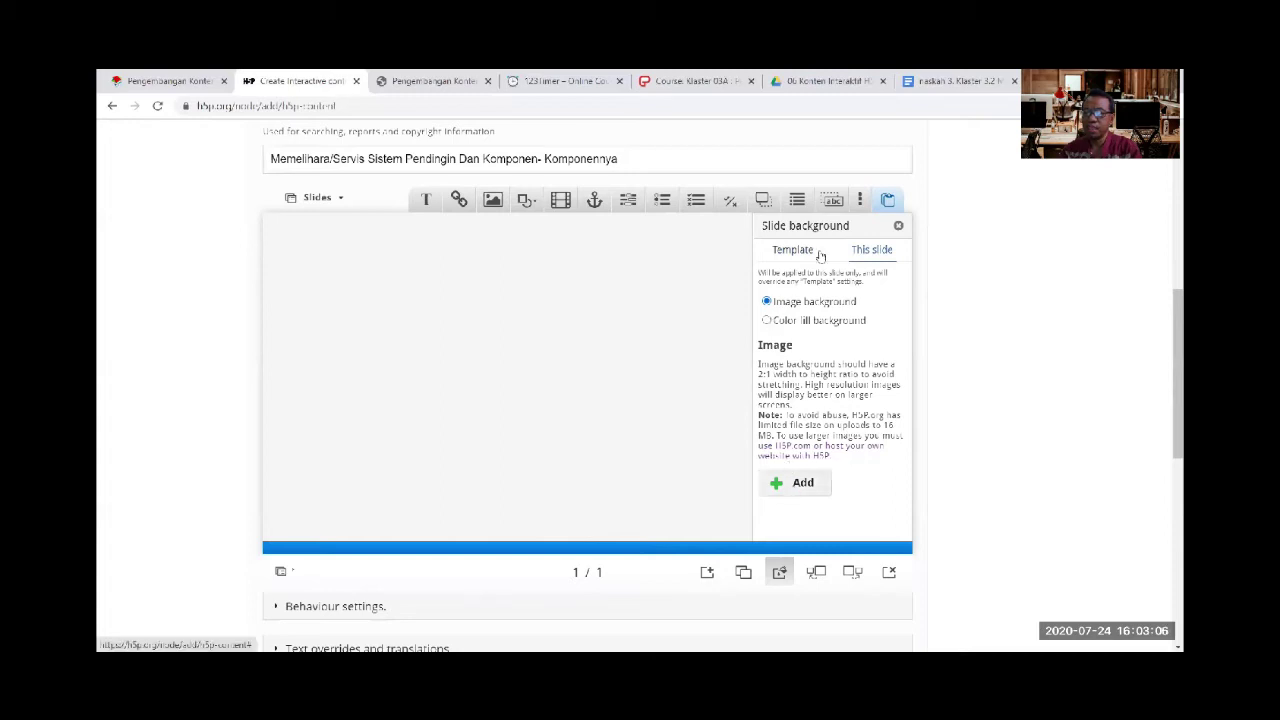
click(799, 482)
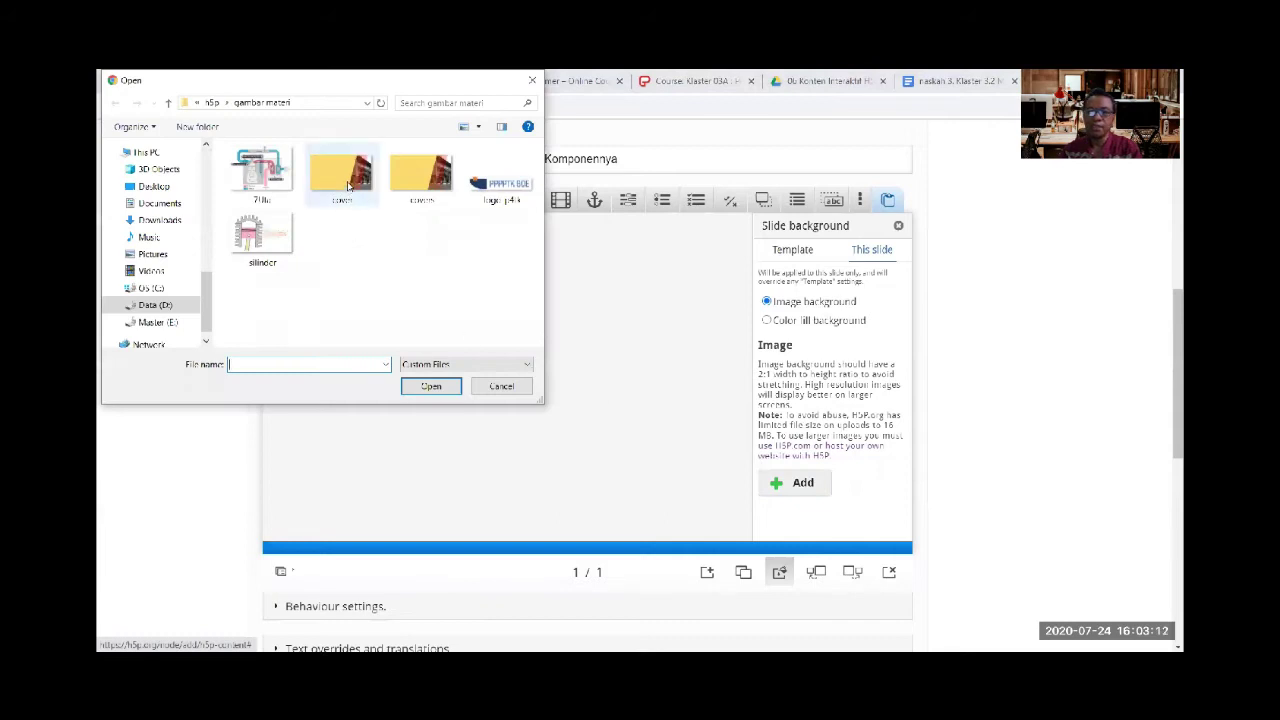
click(416, 188)
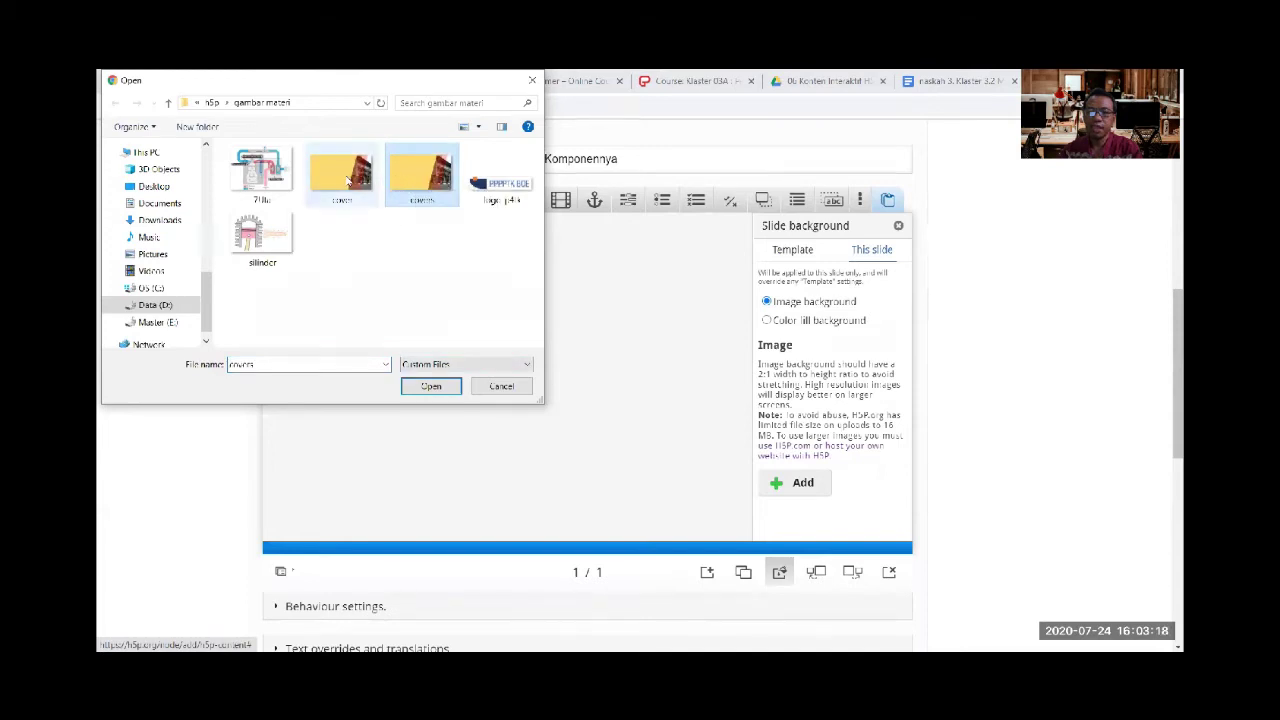
click(430, 387)
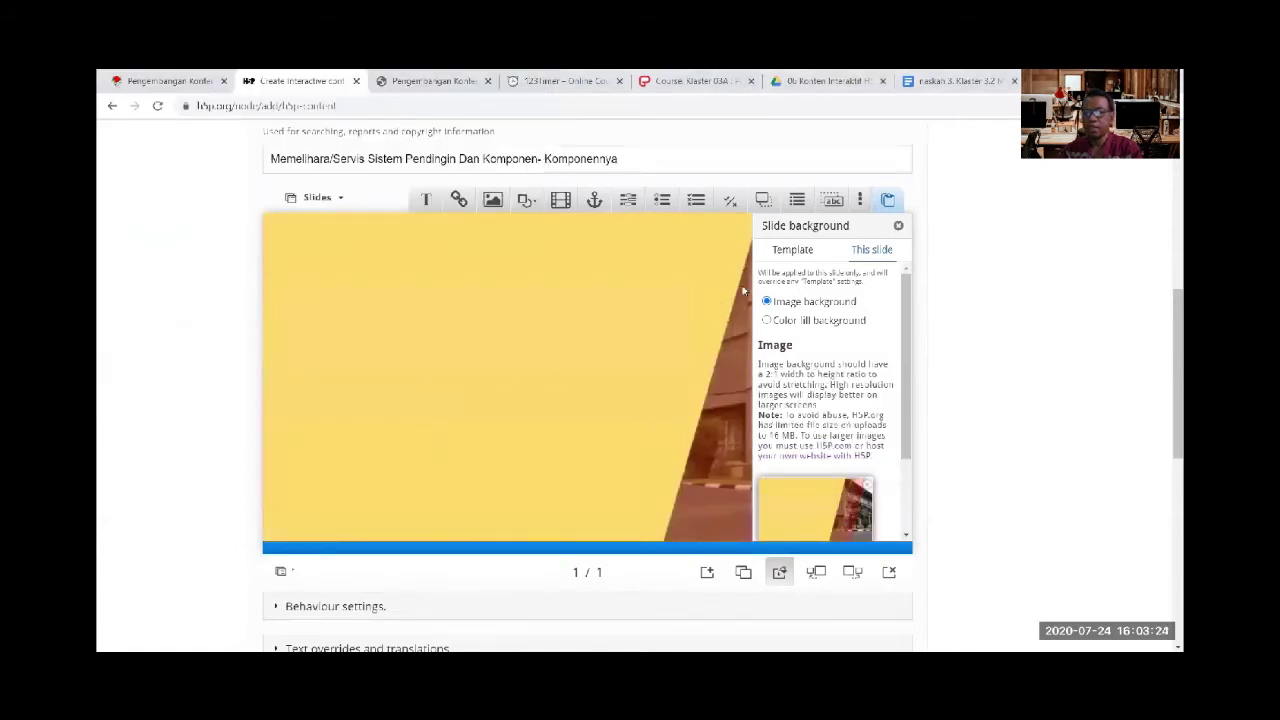
click(898, 227)
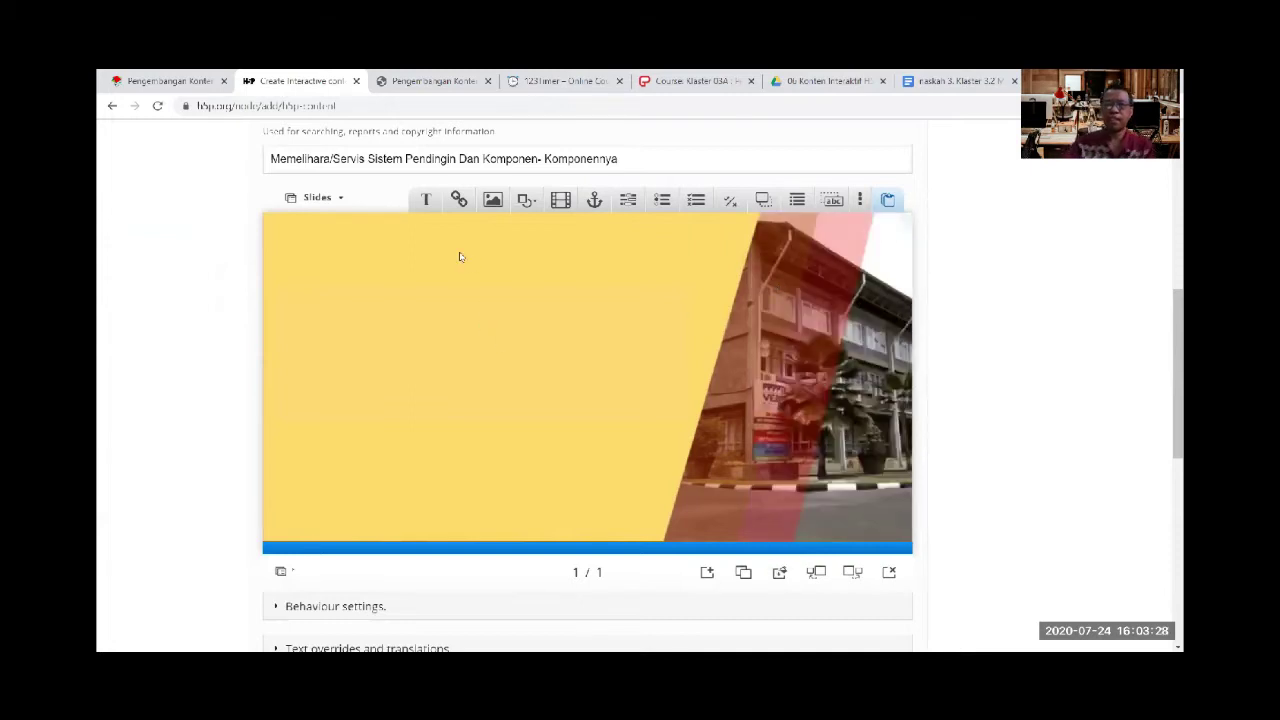
Add a text element to the cover slide reading "Memelihara/Servis Sistem Pendingin dan Komponen- Komponennya", with "dan" in lowercase
click(944, 82)
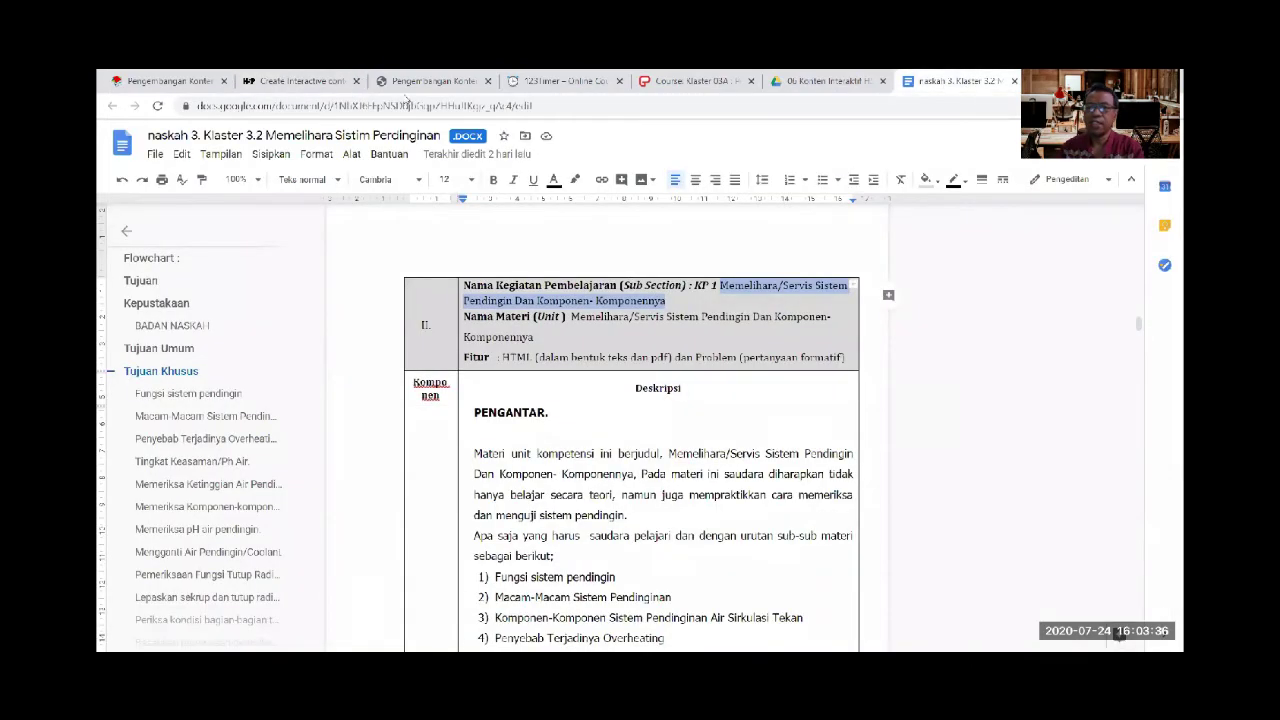
click(298, 81)
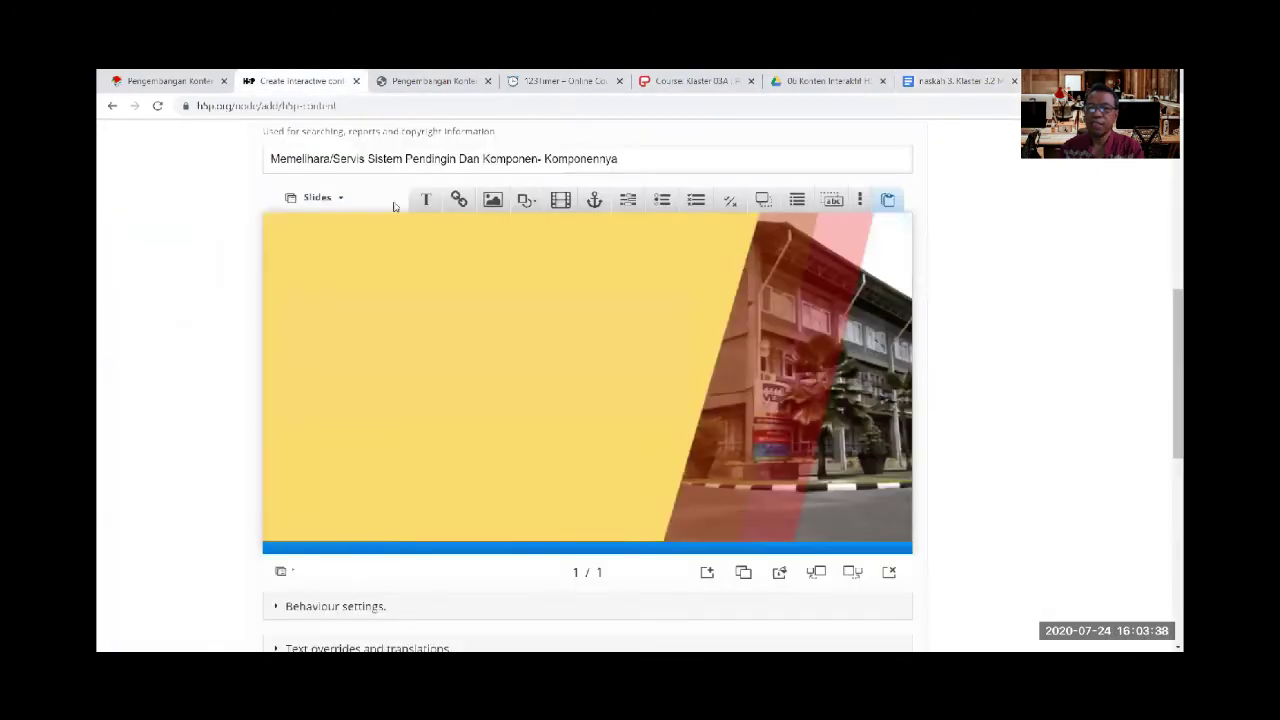
click(425, 200)
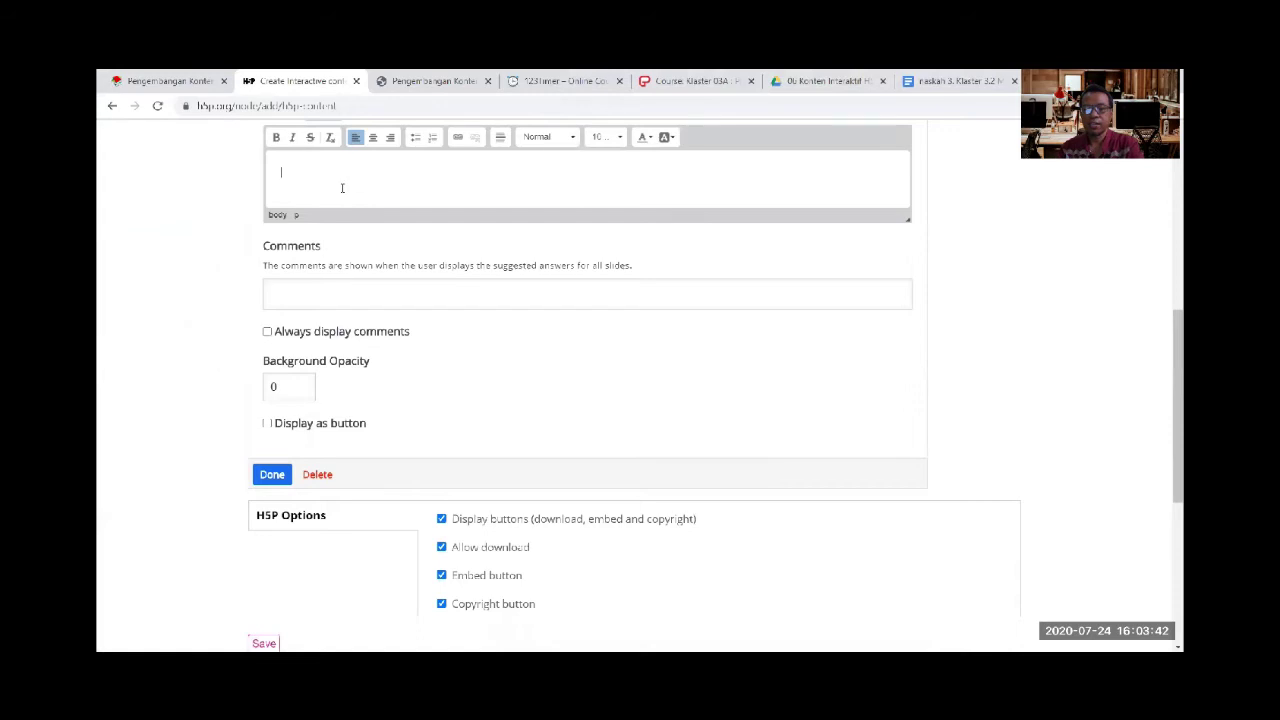
text(Memelihara/Servis Sistem Pendingin Dan Komponen- Komponennya)
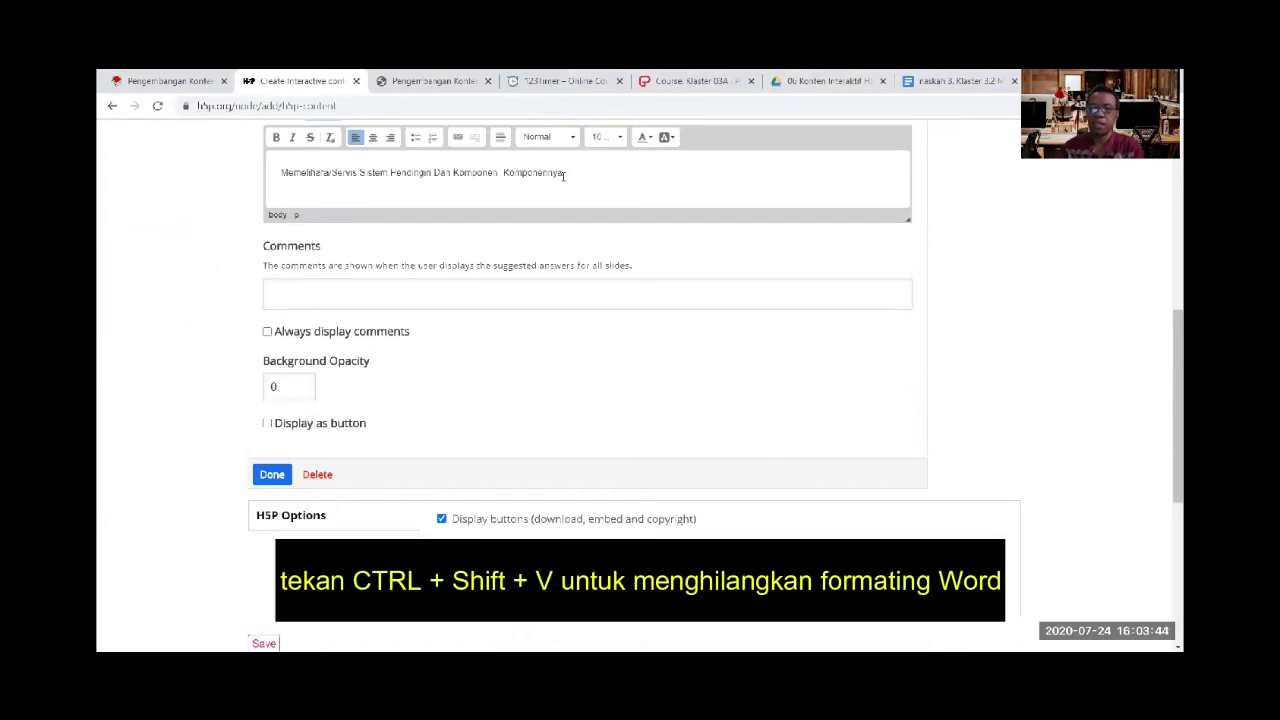
click(435, 172)
key(BackSpace)
text(d)
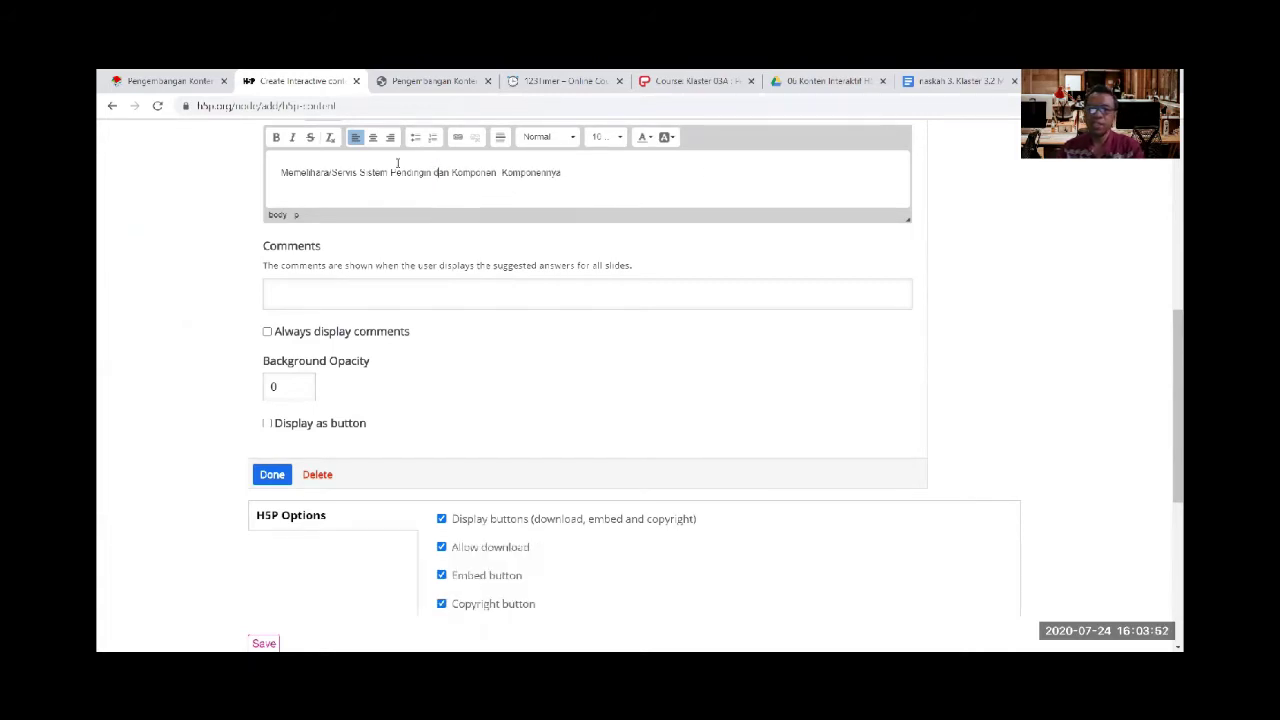
Format the whole cover title text as Heading 2 and finish editing the text element
drag(562, 173, 266, 173)
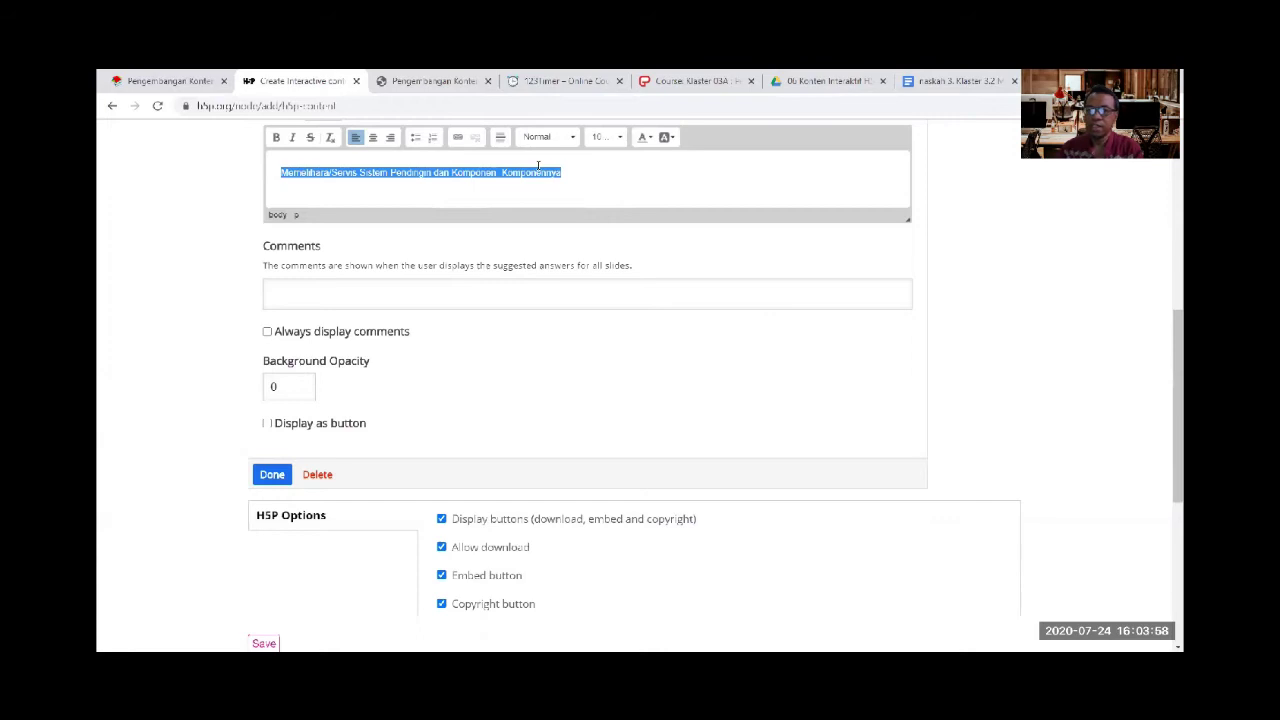
click(573, 139)
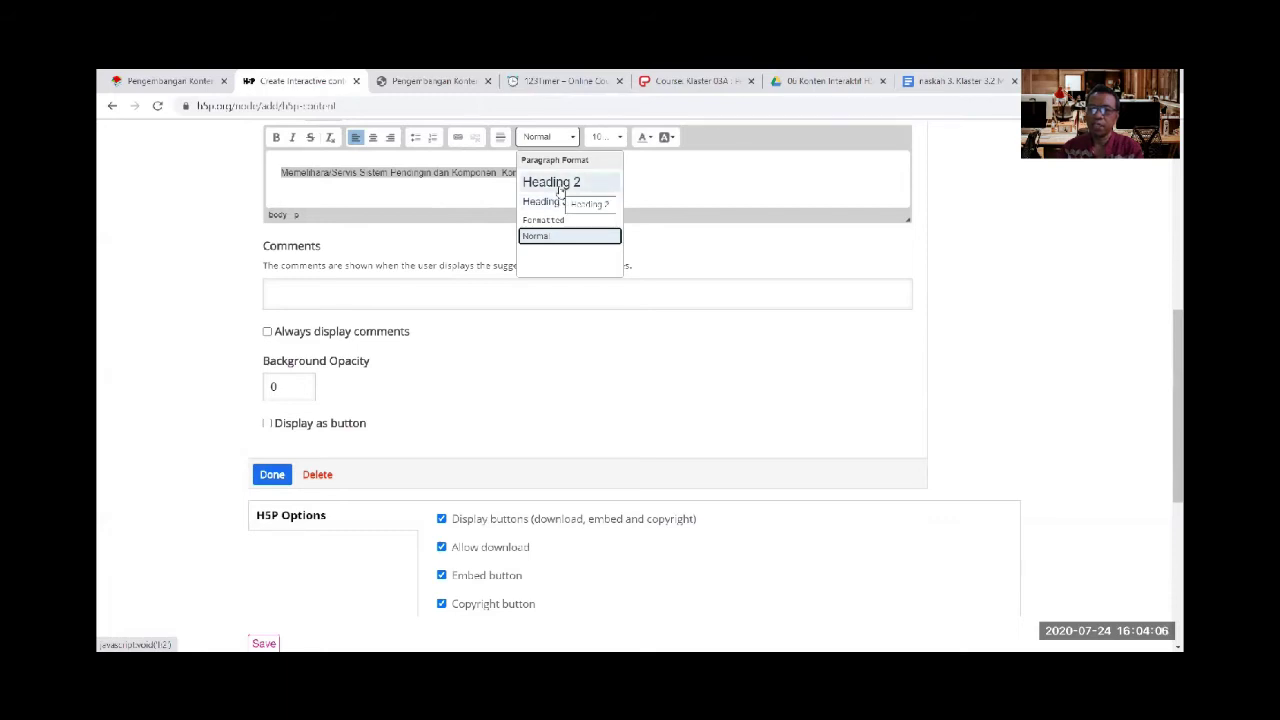
click(560, 184)
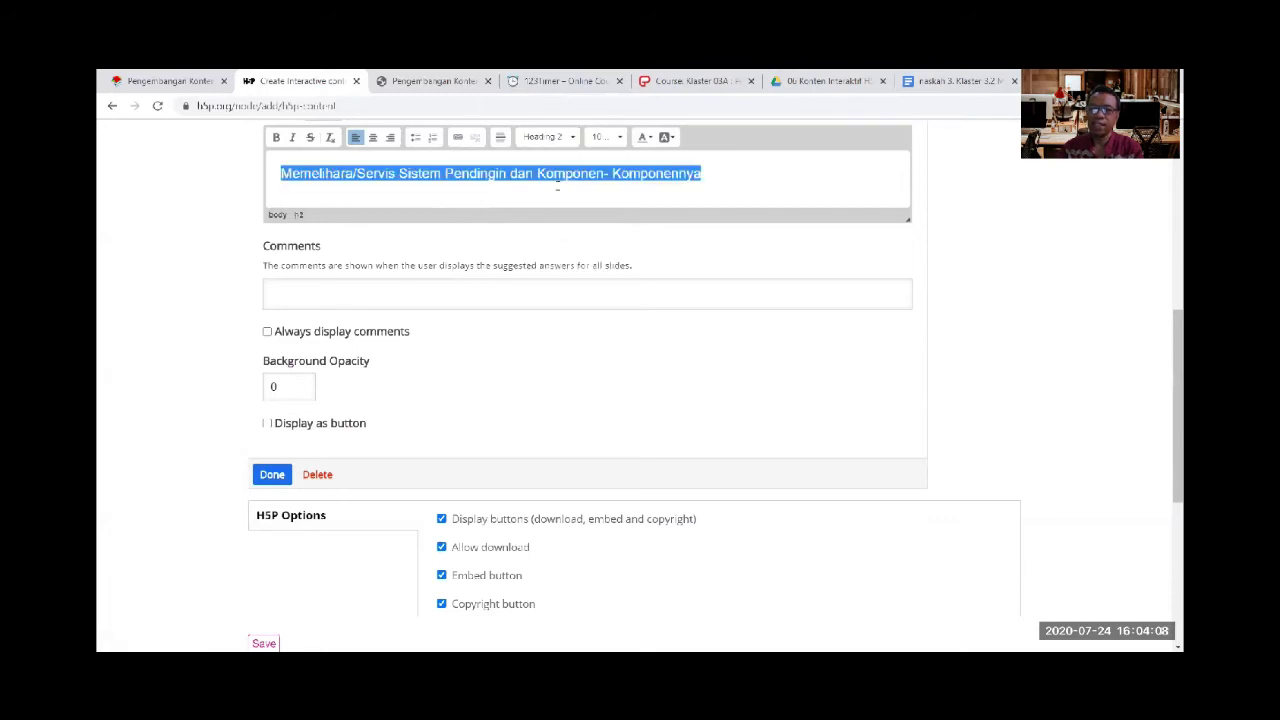
click(271, 476)
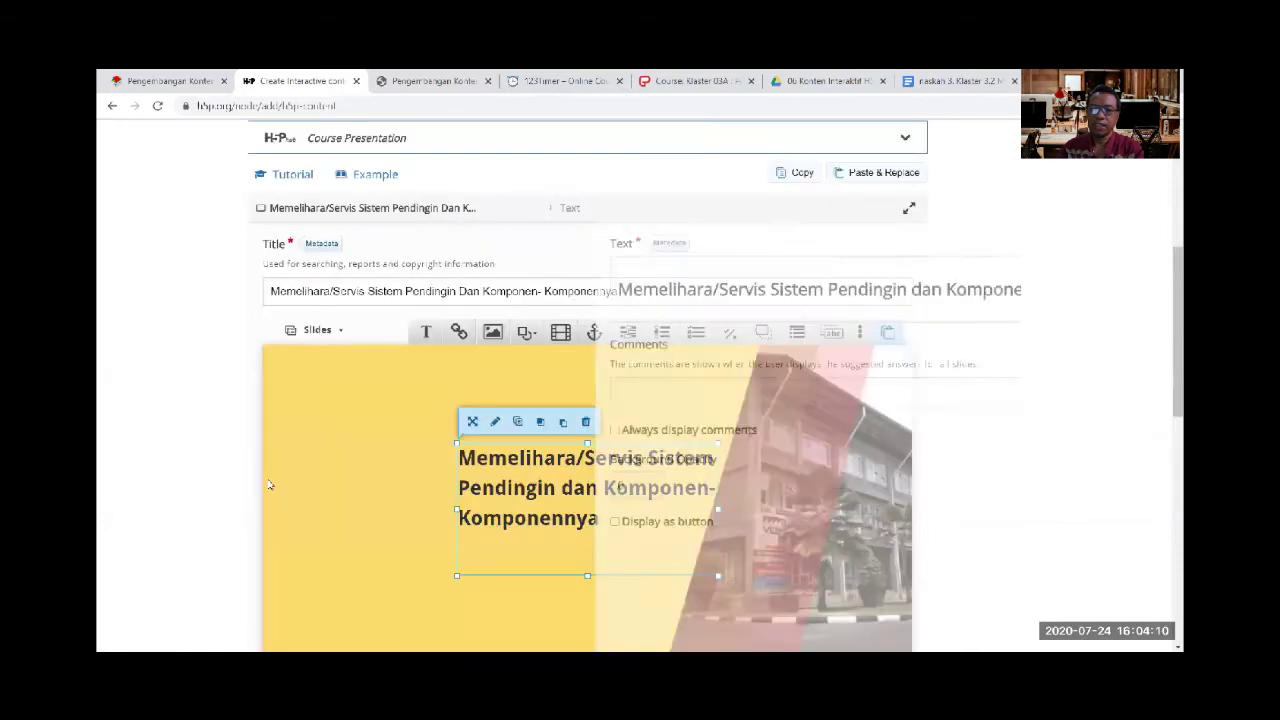
Widen the title's text box leftward across the yellow area so the title fits on two lines
drag(457, 510, 301, 487)
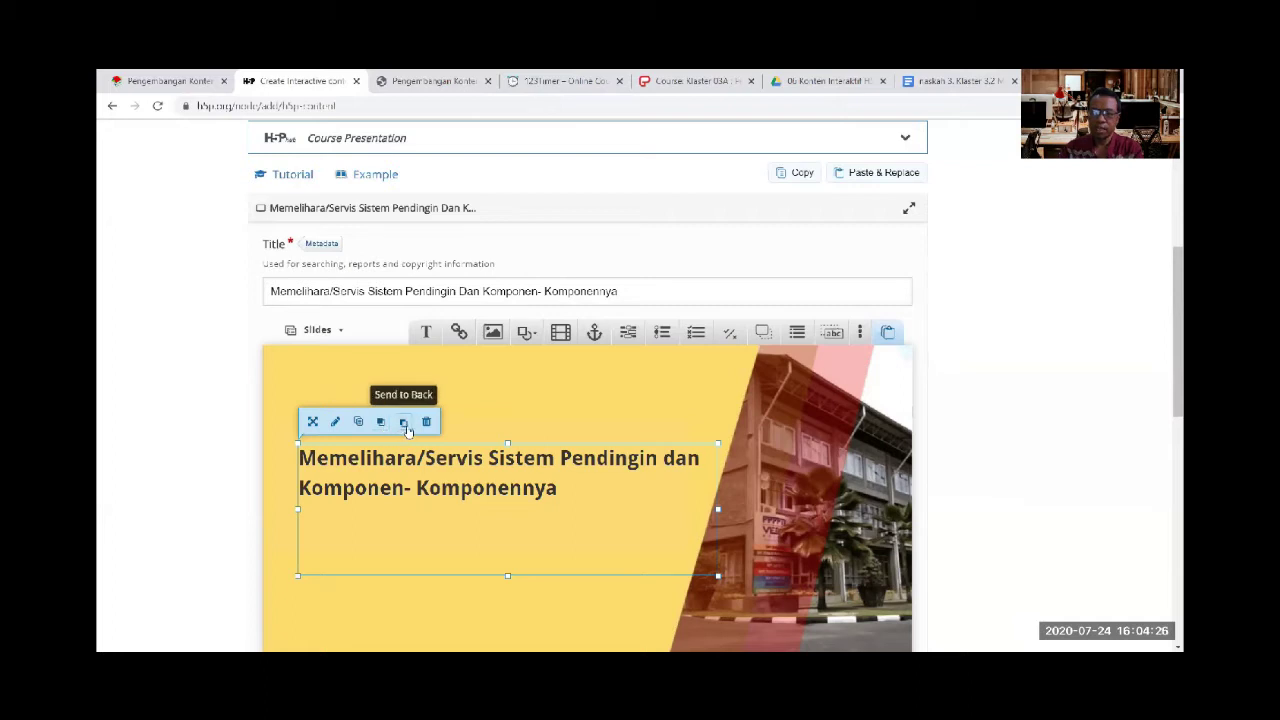
click(323, 390)
scroll(332, 392, down, 1)
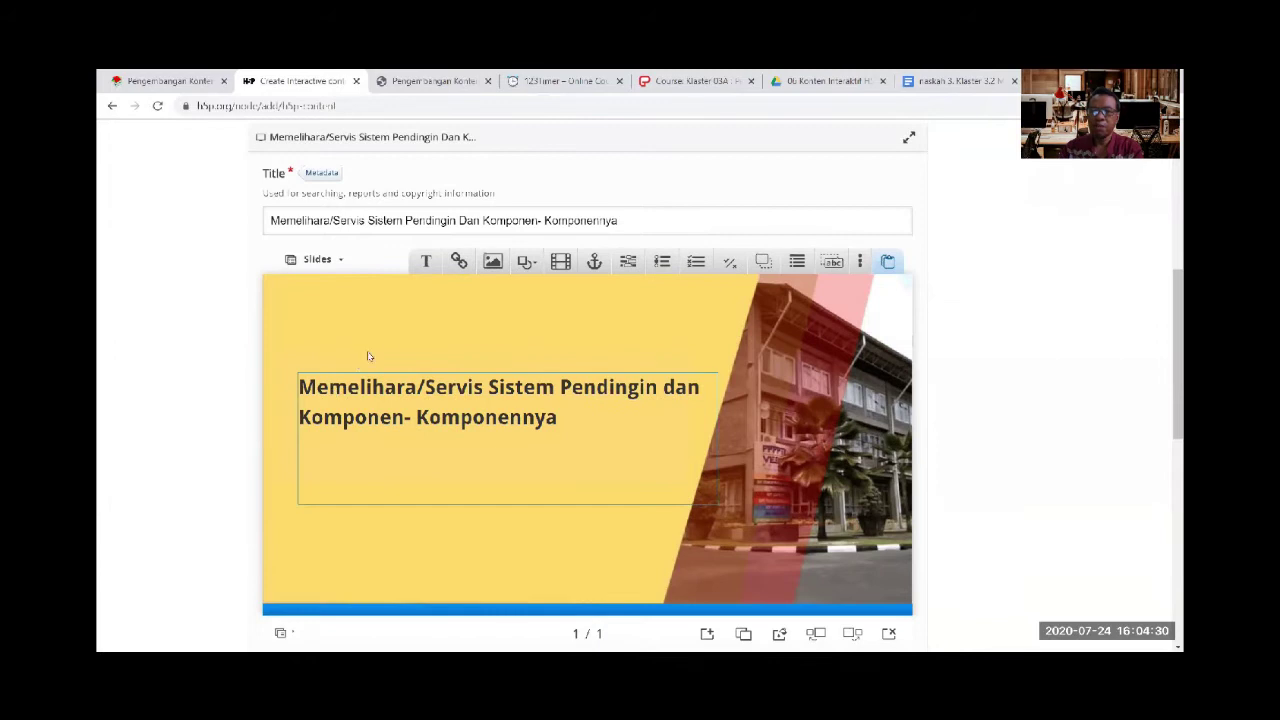
Add the engine diagram image from the gambar materi folder to the cover slide with the alternative text "Gambar Cover"
click(493, 261)
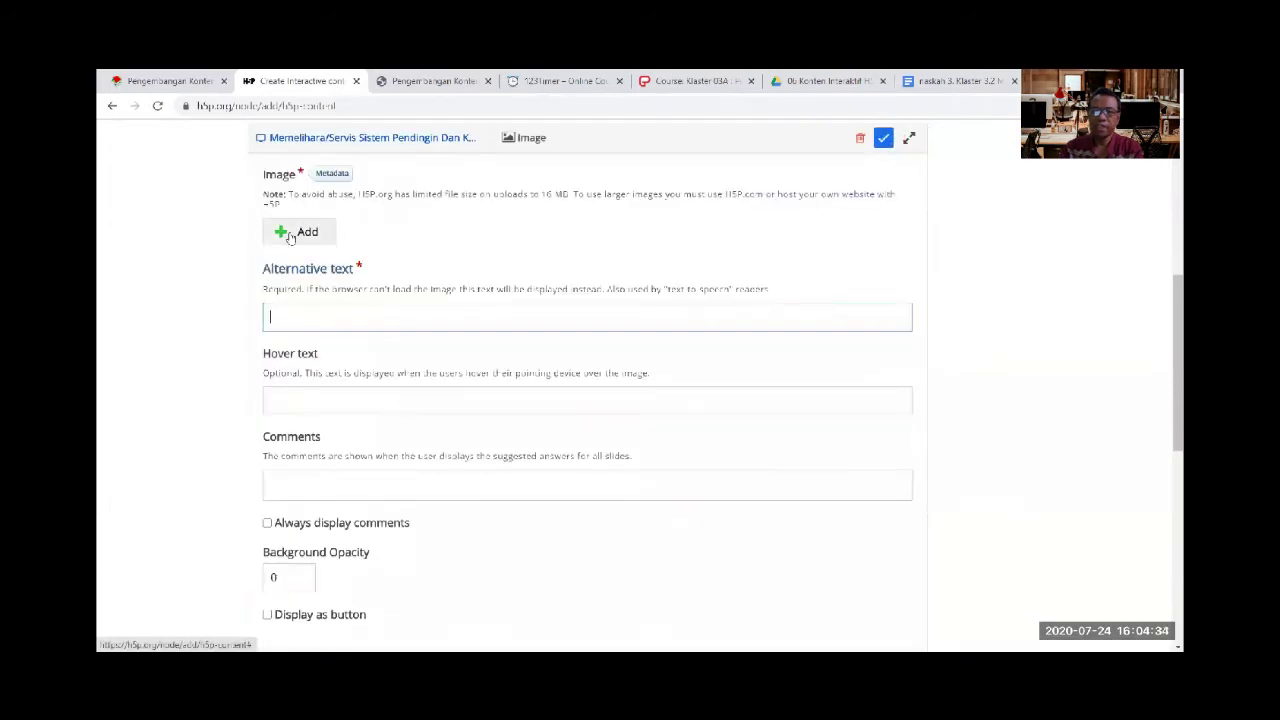
click(288, 236)
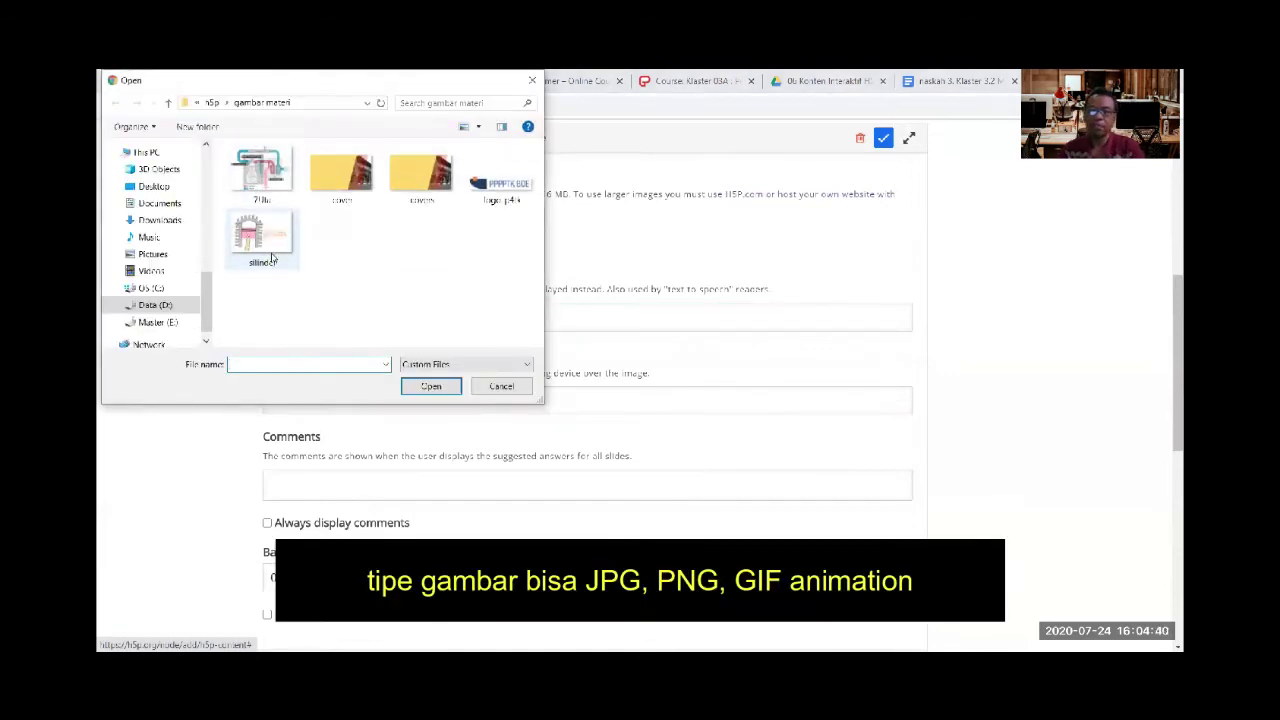
click(265, 185)
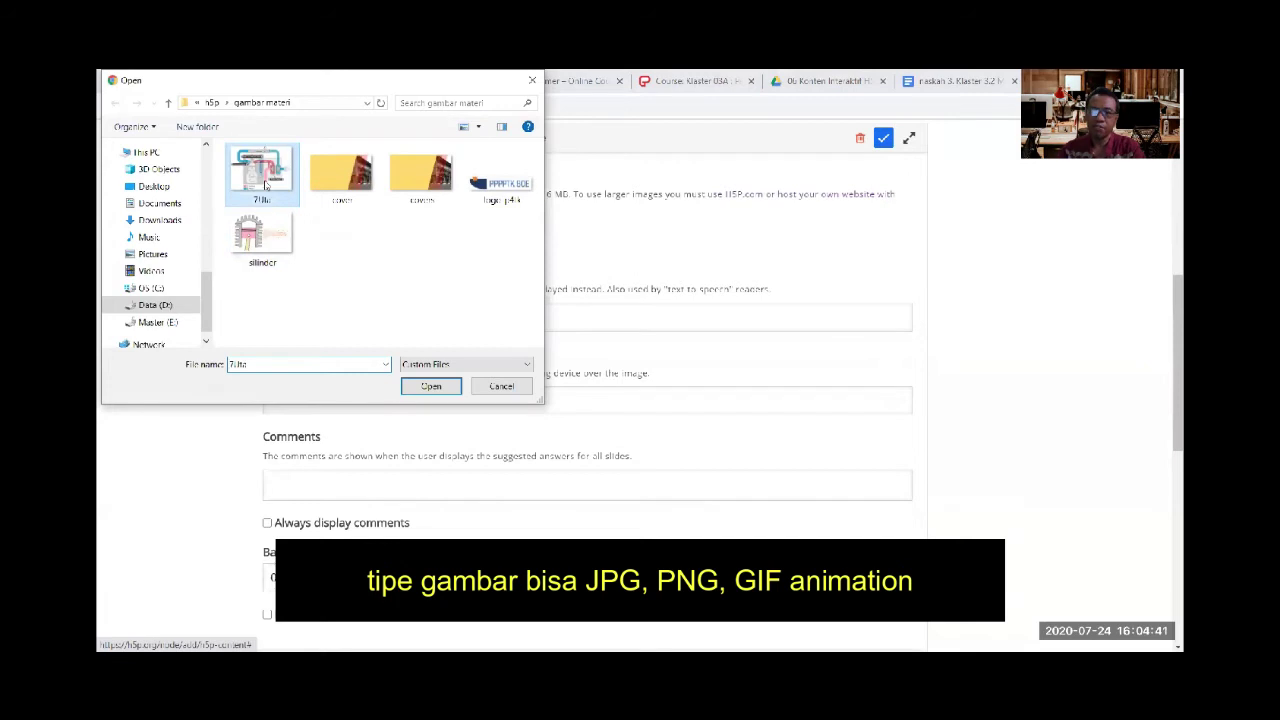
click(418, 386)
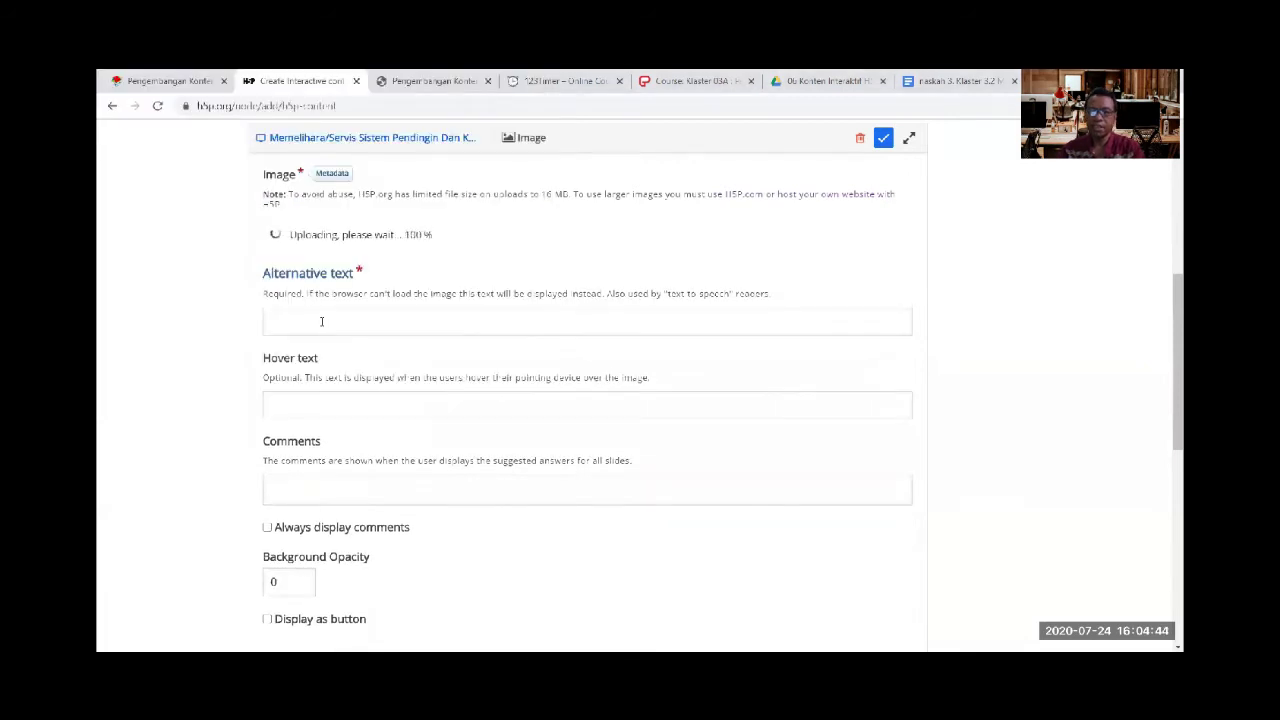
click(309, 395)
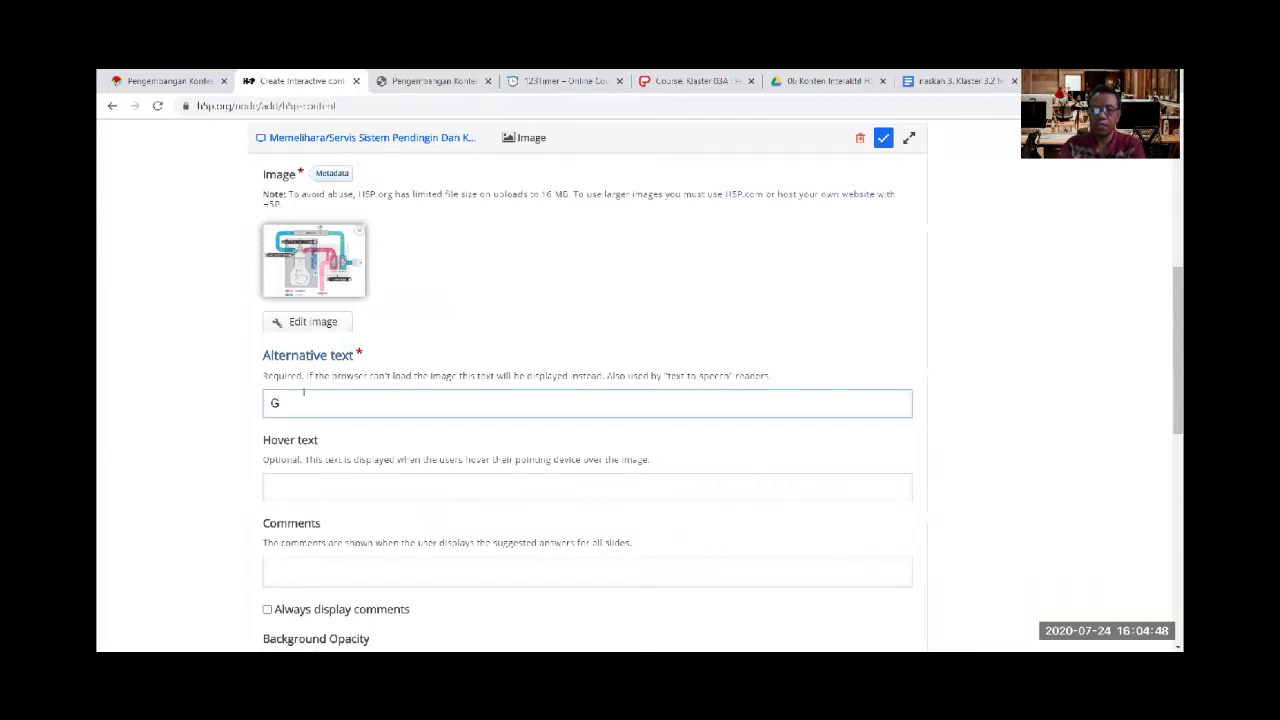
text(Gambar Cover)
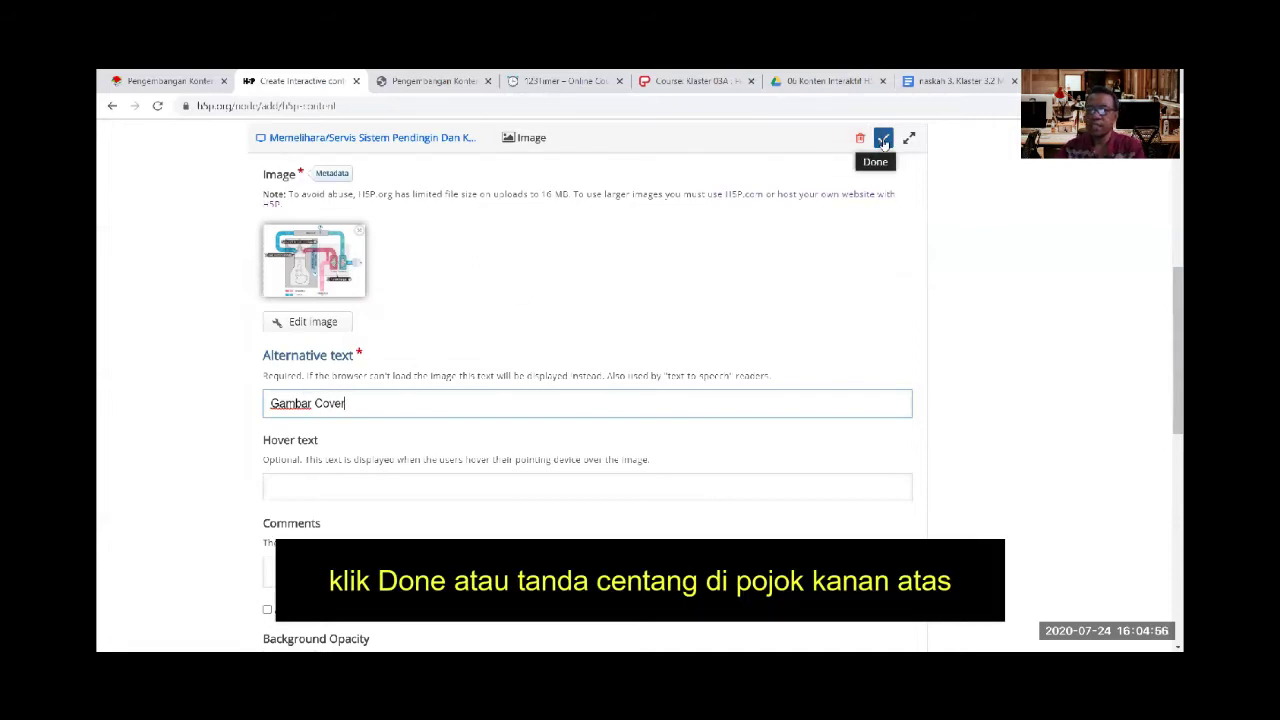
click(884, 140)
Enlarge the diagram image to about 300 × 210 and place it below the cover title, clear of the text
drag(463, 512, 358, 533)
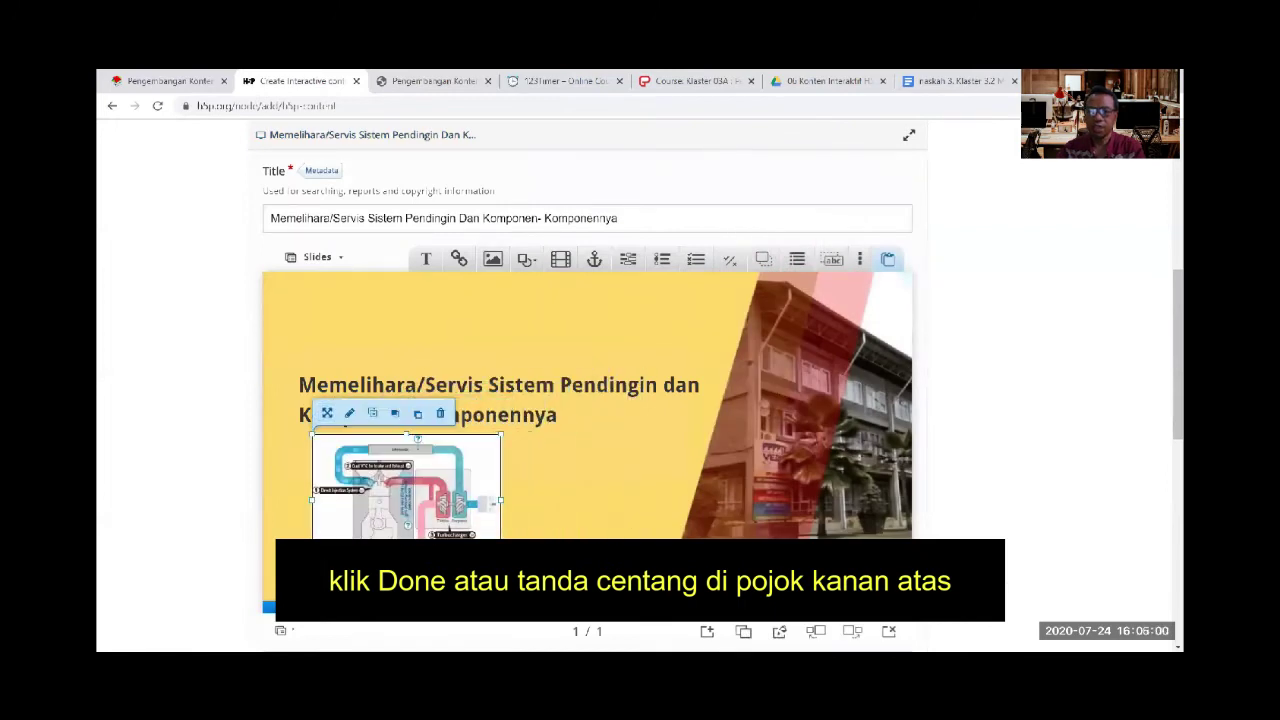
drag(500, 536, 526, 585)
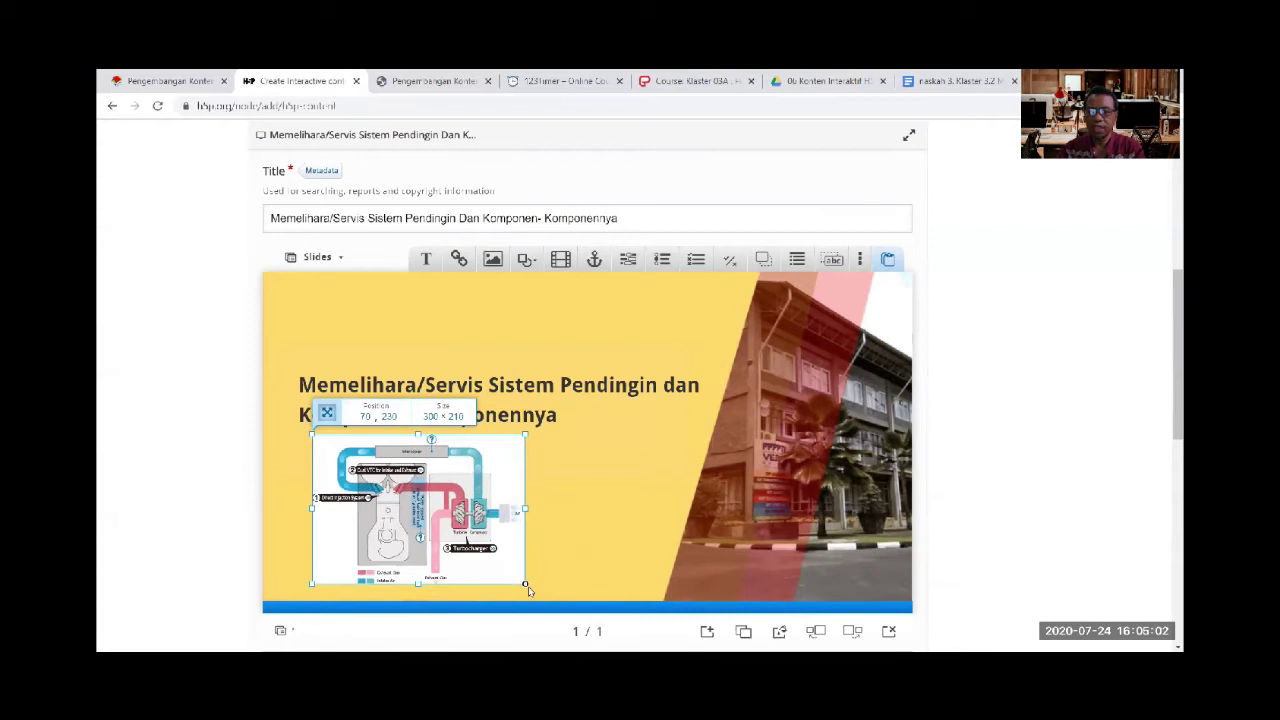
drag(424, 505, 537, 510)
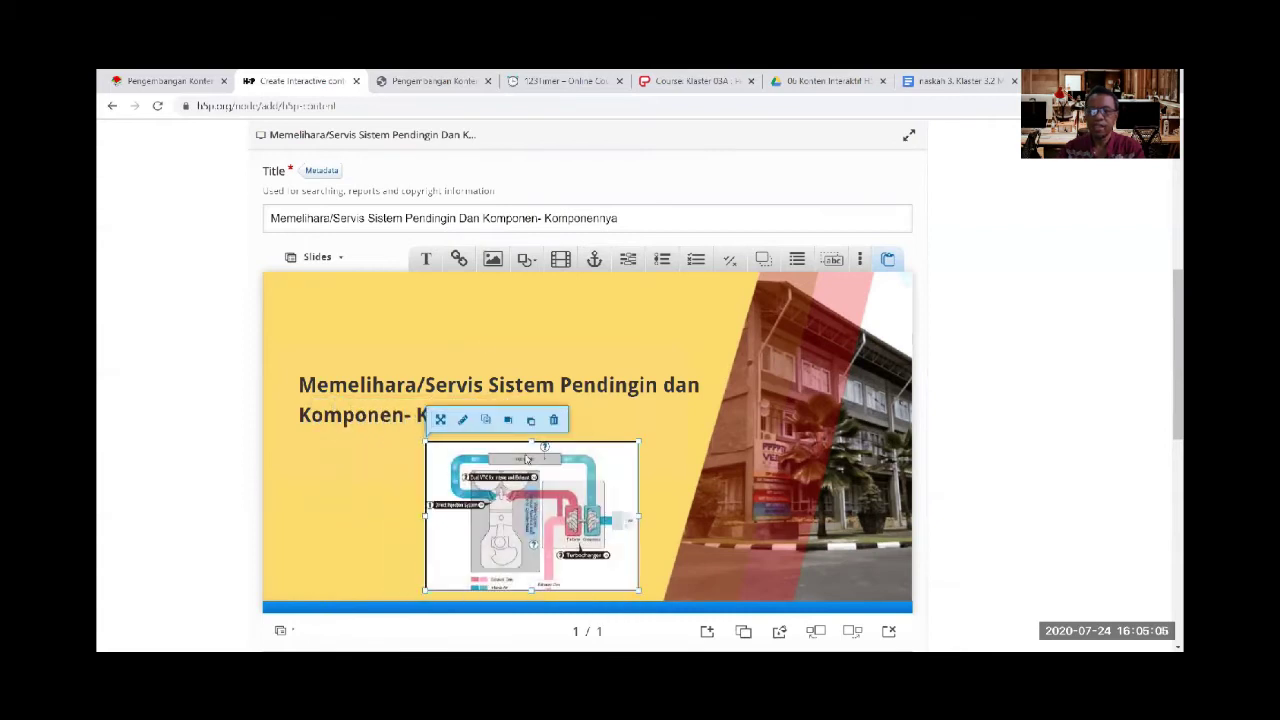
click(368, 541)
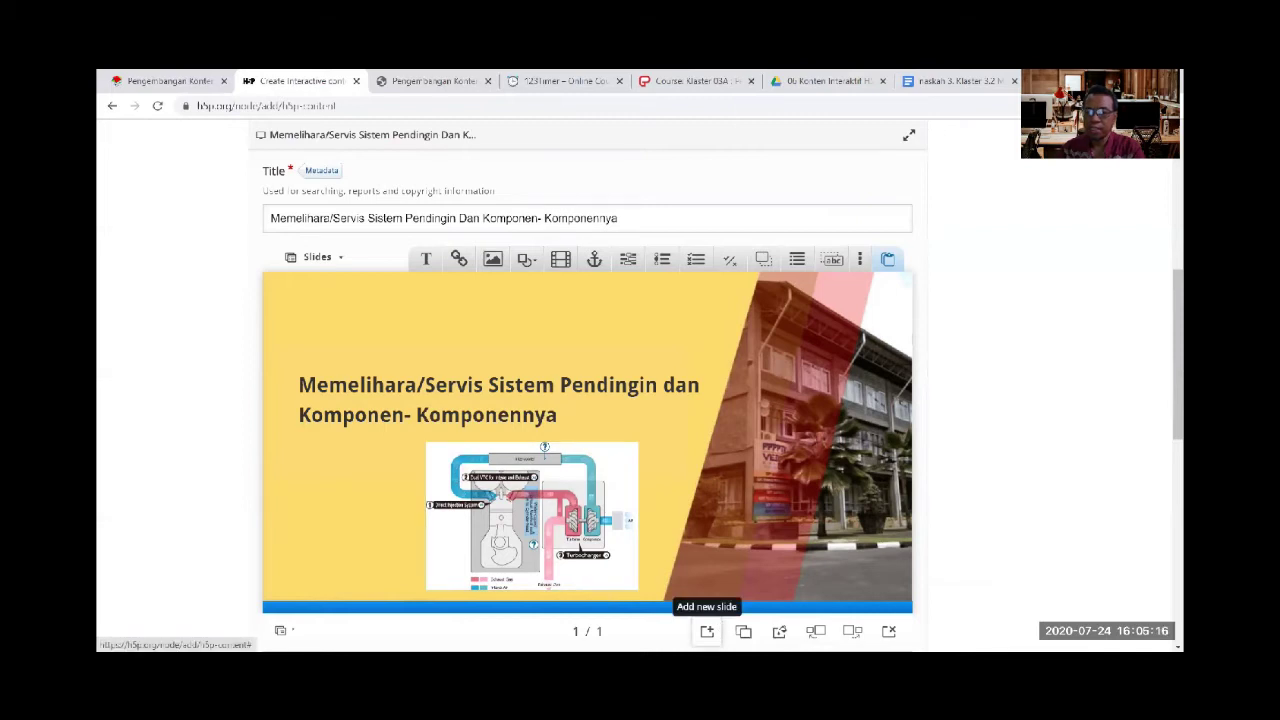
Add a second slide with a text element containing the heading "PENGANTAR" copied from the Google Docs script
click(707, 630)
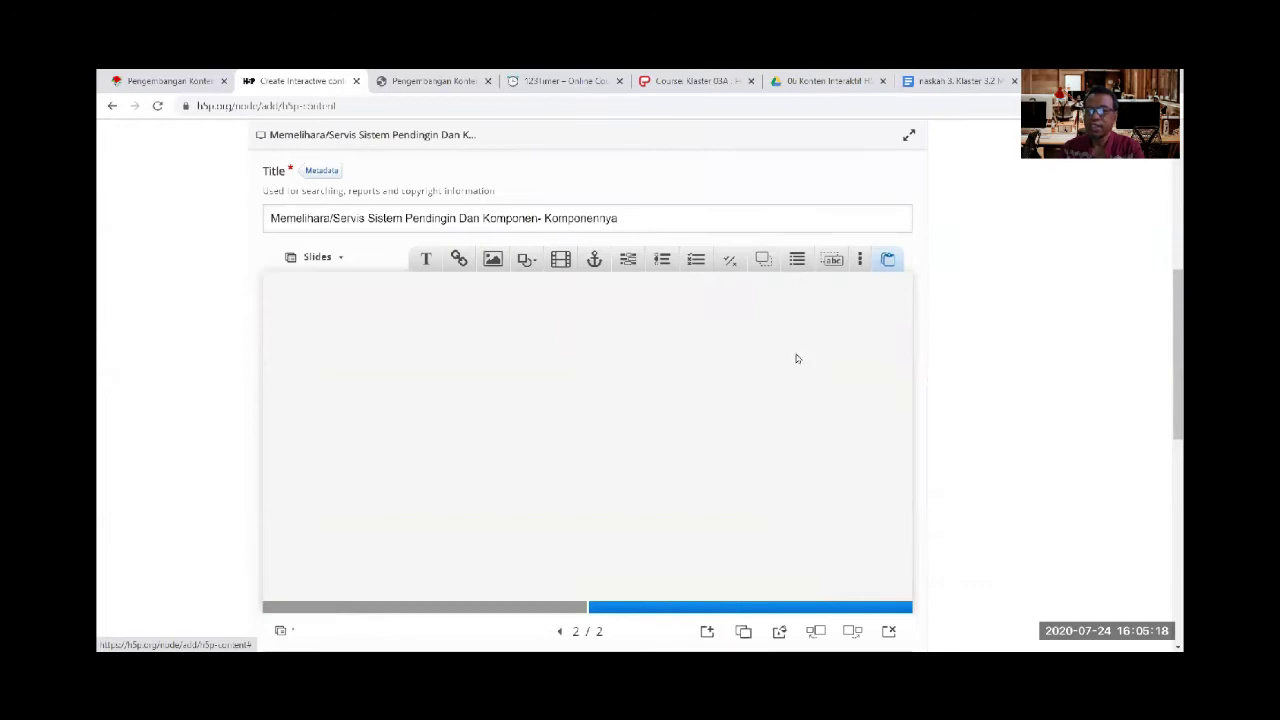
click(940, 83)
scroll(577, 289, down, 3)
drag(551, 273, 474, 274)
key(ctrl+c)
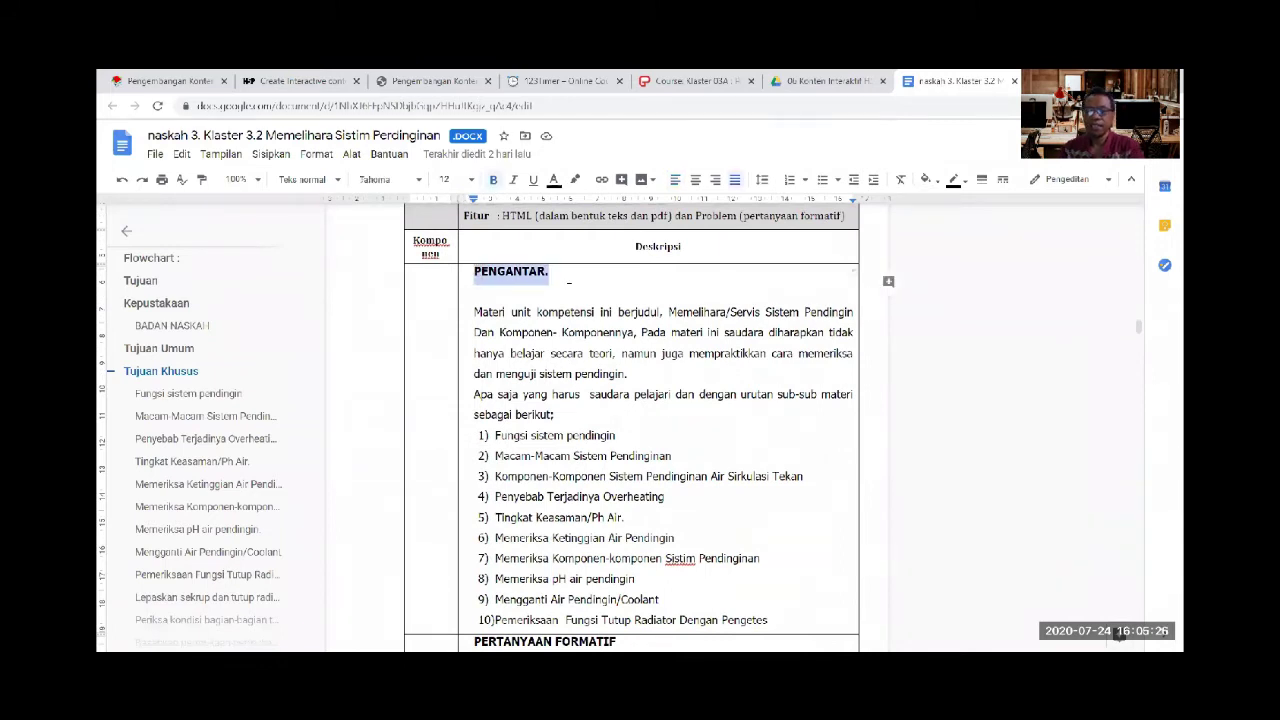
click(325, 84)
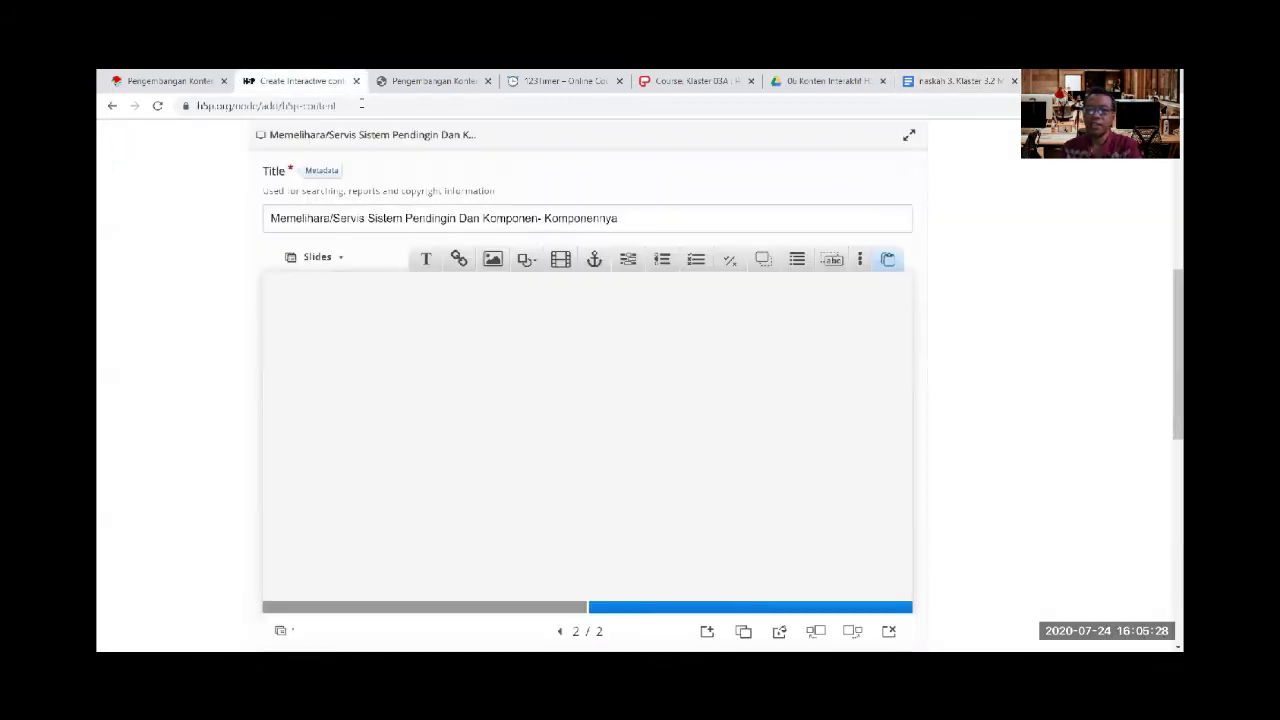
drag(427, 259, 425, 263)
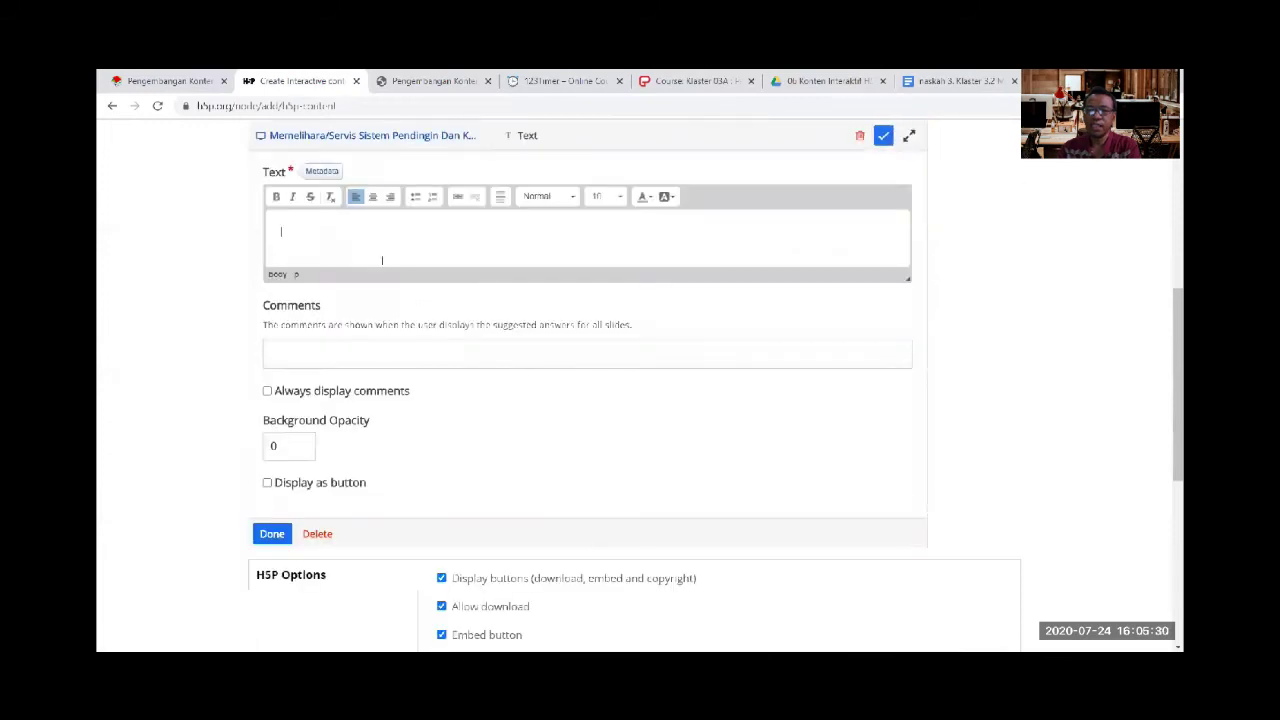
key(ctrl+v)
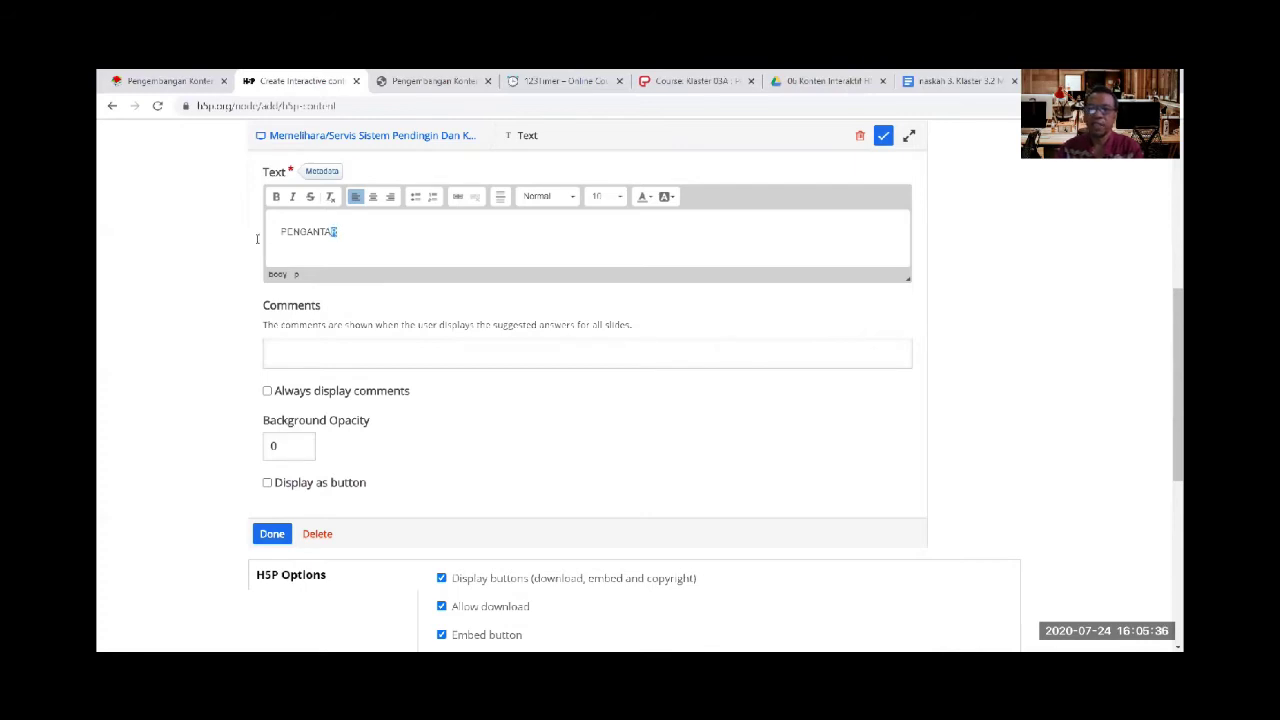
Format the "PENGANTAR" text as Heading 3 in blue and finish editing the text element
drag(257, 238, 262, 236)
click(571, 197)
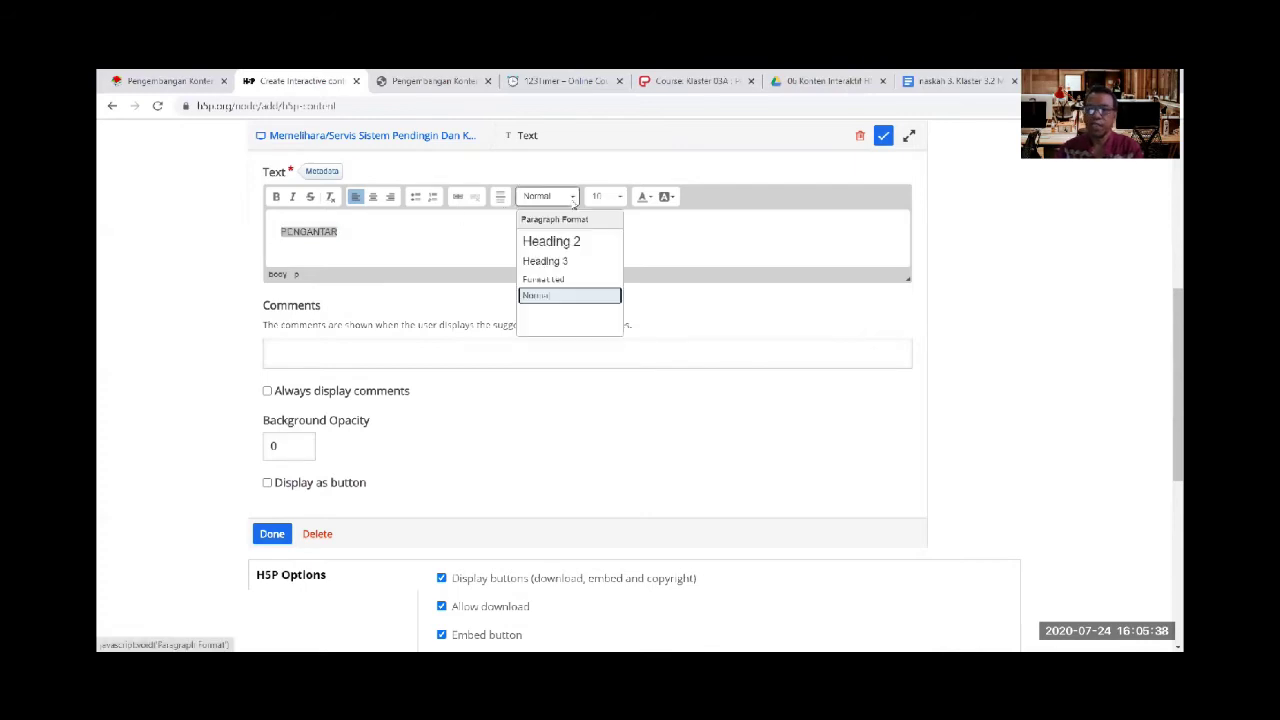
click(562, 260)
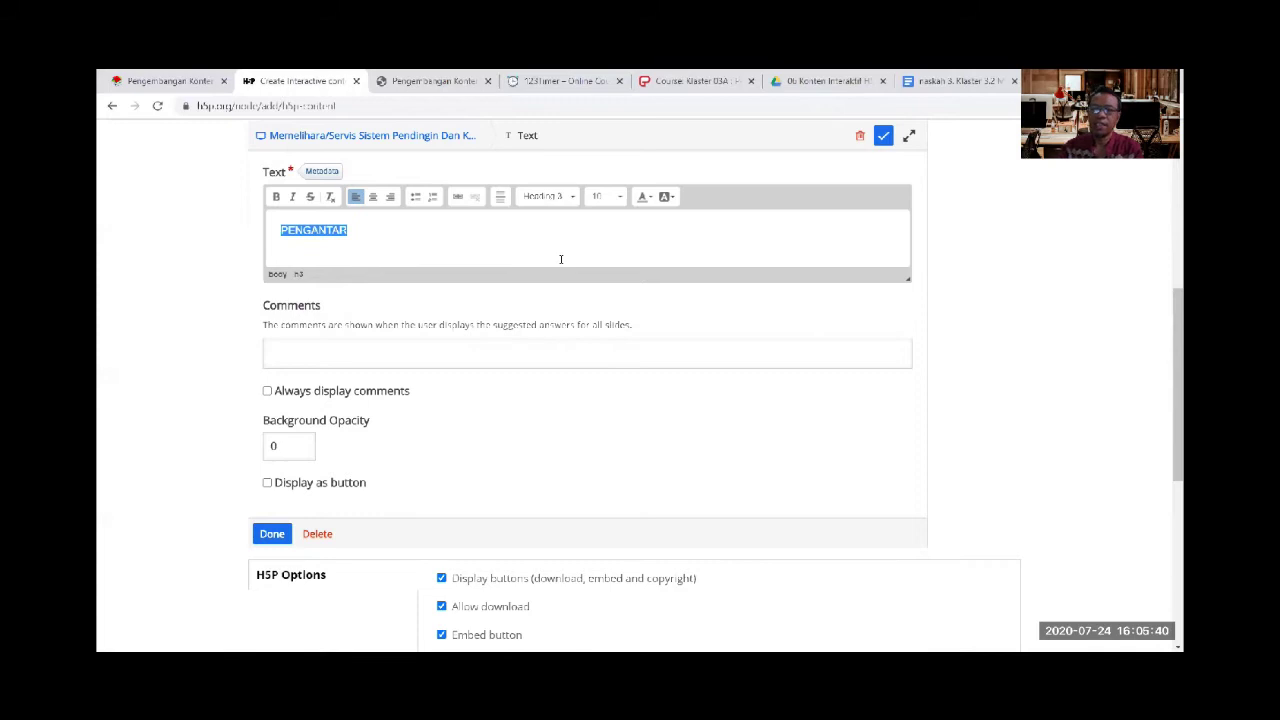
click(649, 197)
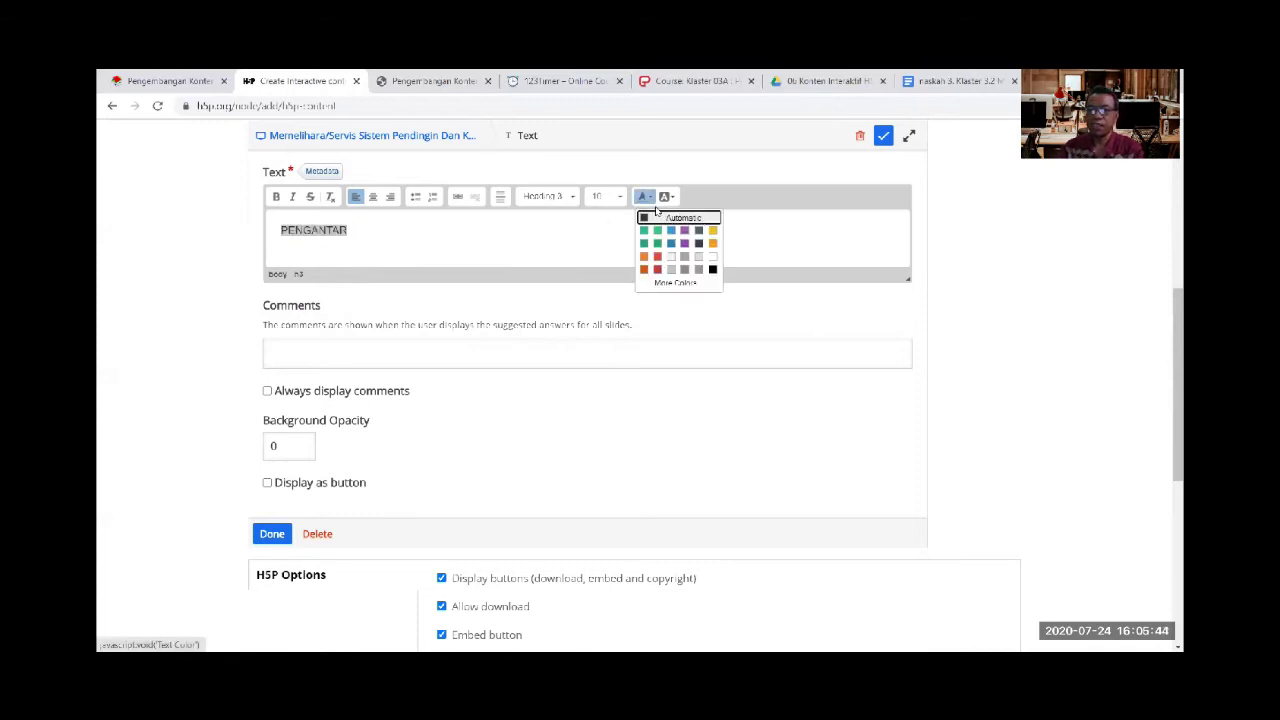
click(673, 244)
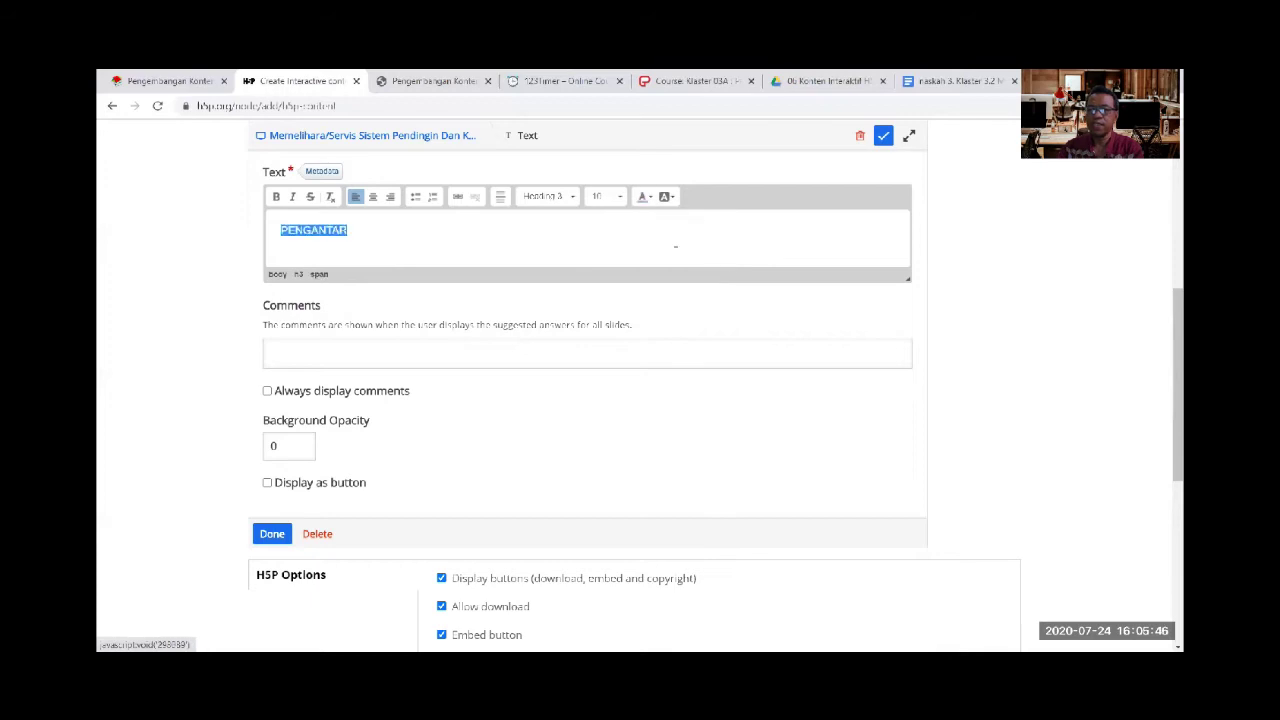
click(272, 533)
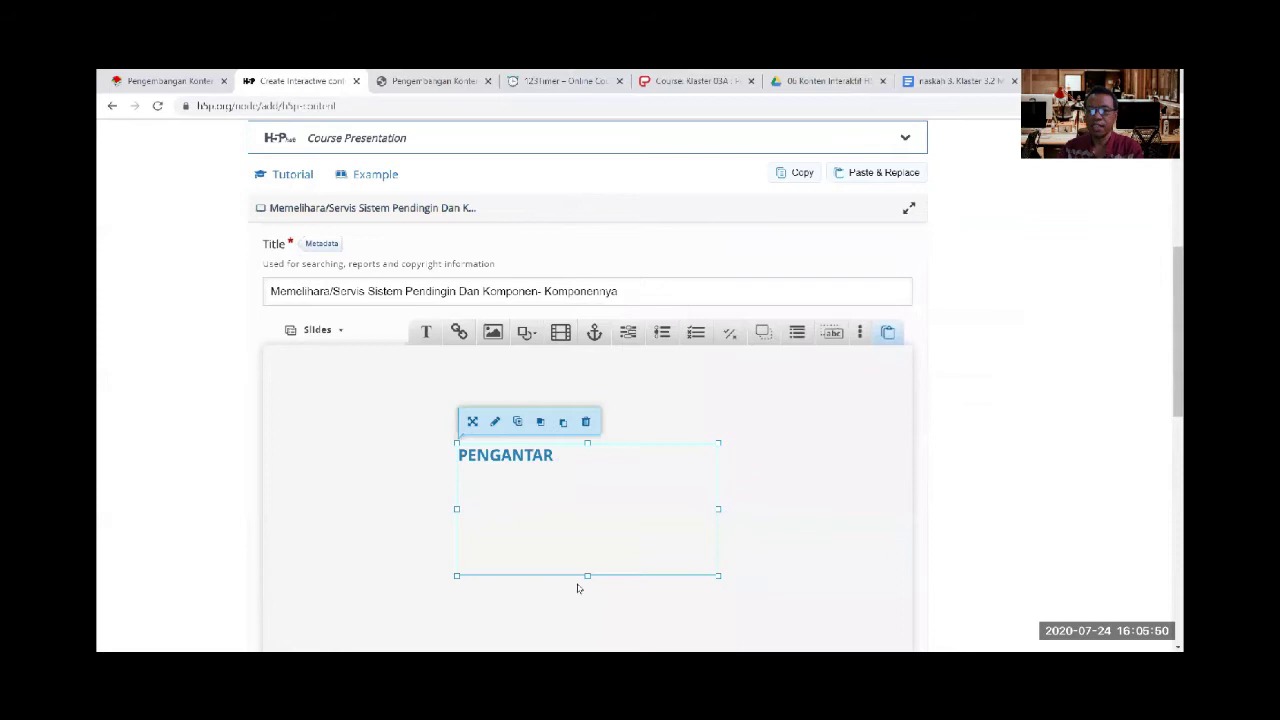
Shrink the "PENGANTAR" text box to about 190 × 50 and place it near the slide's upper-left corner, at about 30, 70
drag(587, 576, 587, 479)
drag(717, 461, 391, 420)
scroll(562, 434, down, 1)
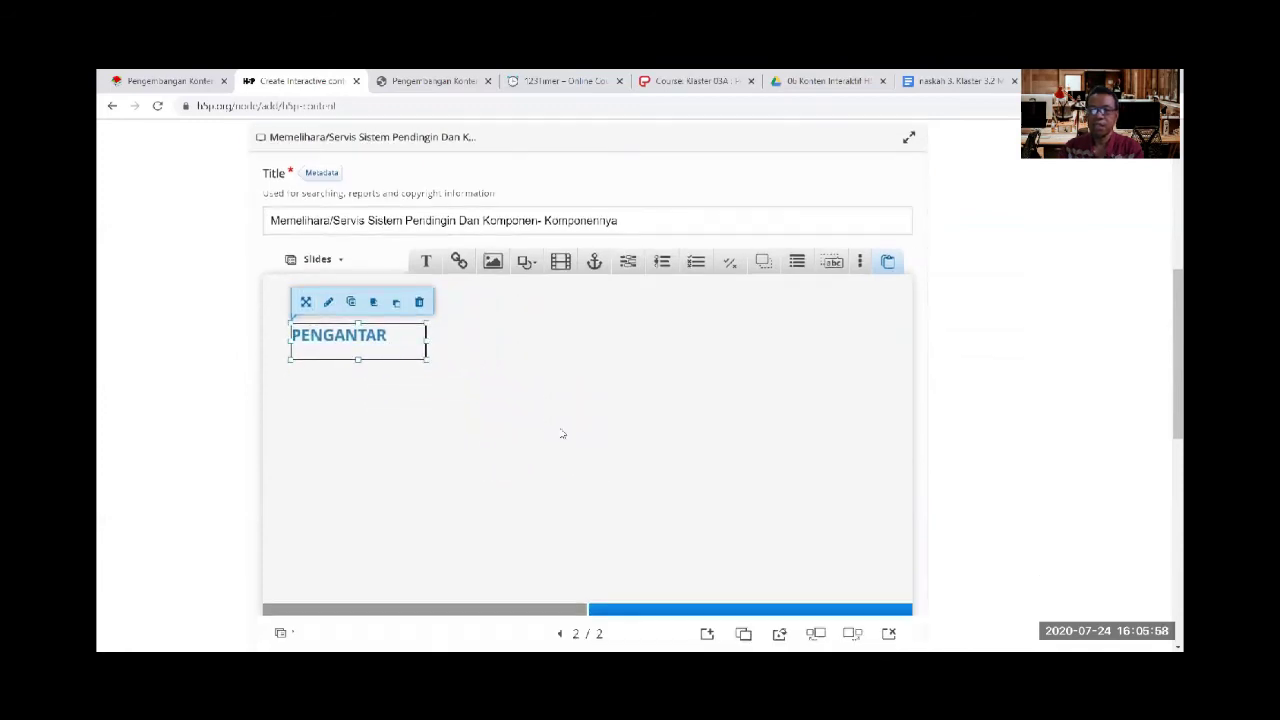
scroll(560, 433, down, 1)
click(489, 354)
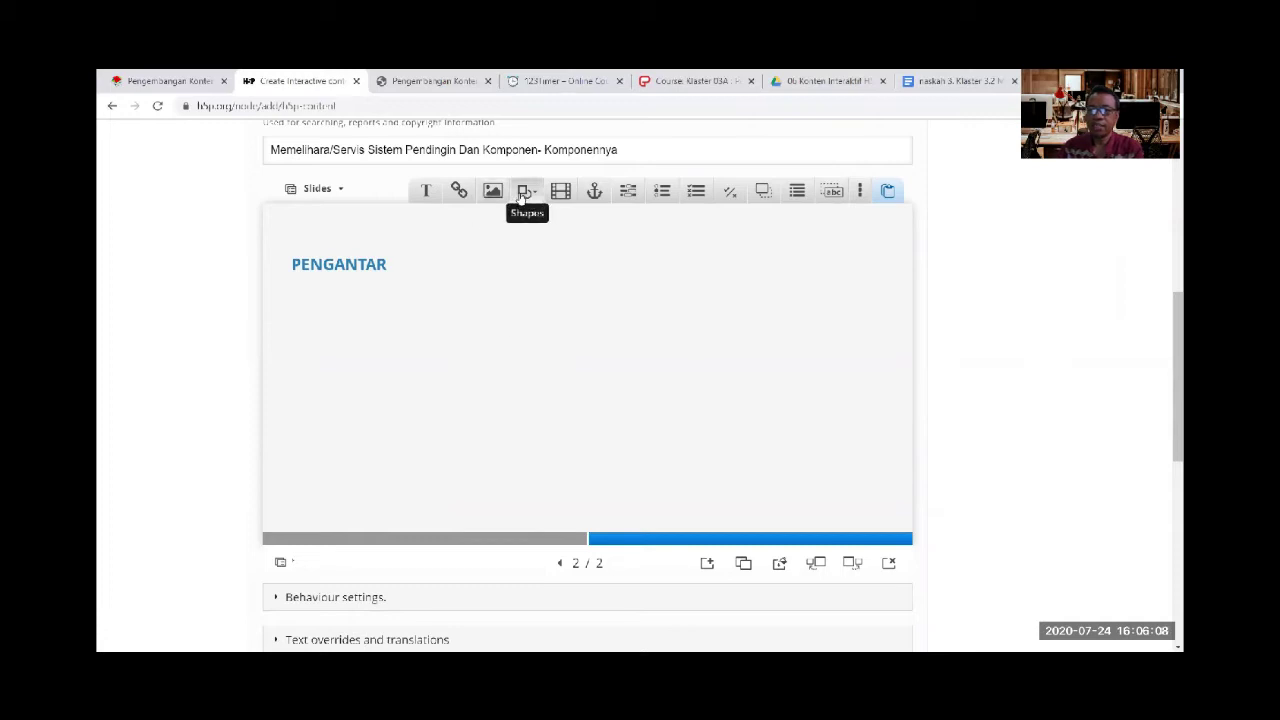
drag(355, 272, 343, 263)
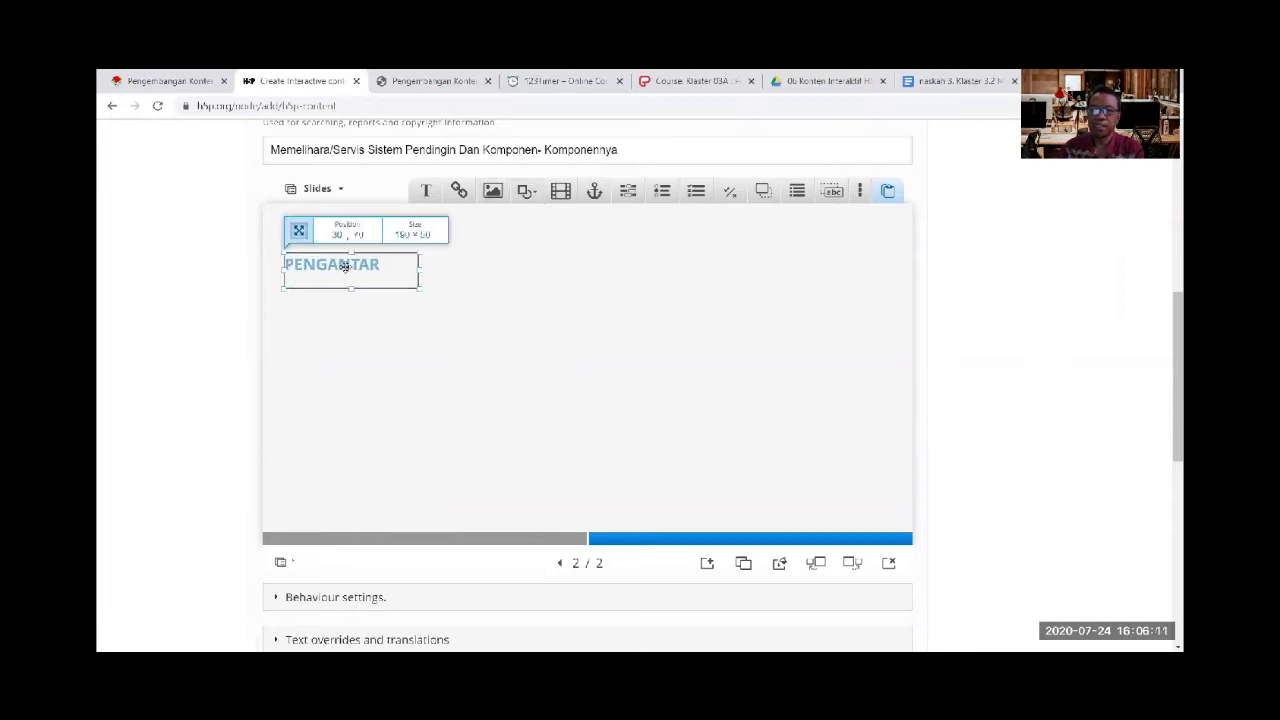
Add a vertical line shape to the second slide with cyan colour rgb(18, 238, 244), line width 10 and solid style
click(525, 193)
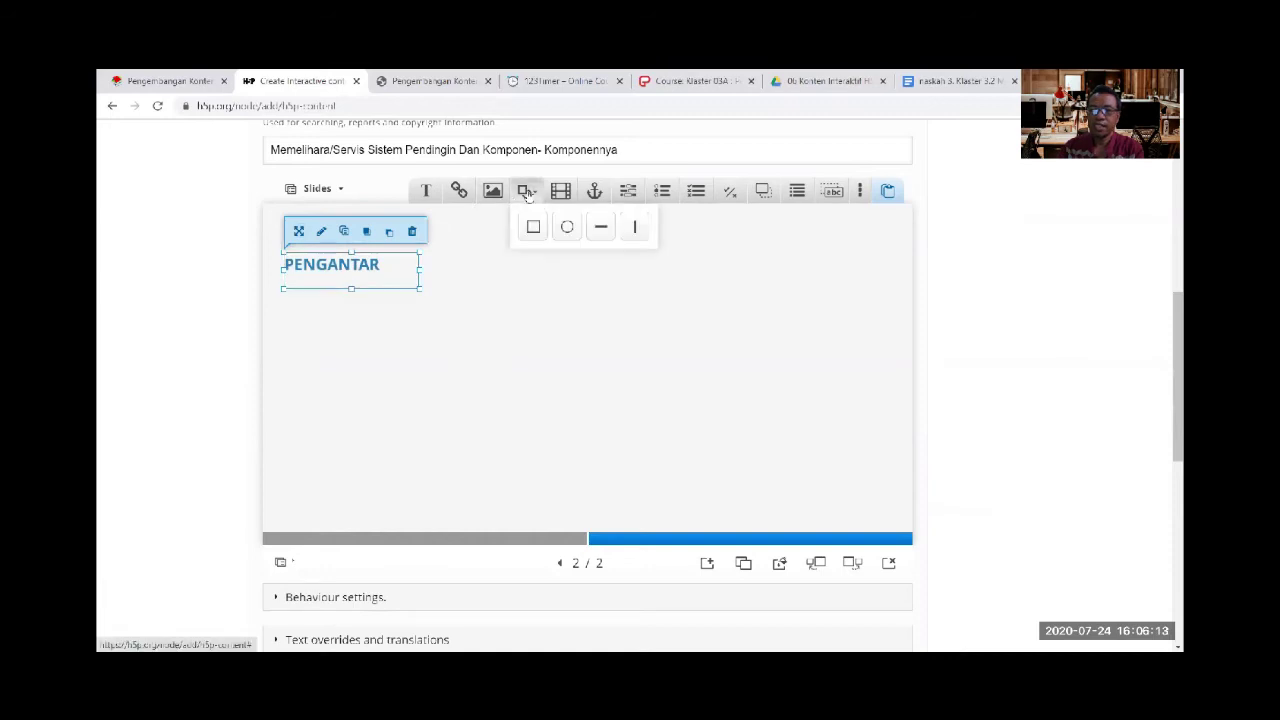
click(634, 228)
scroll(497, 250, up, 3)
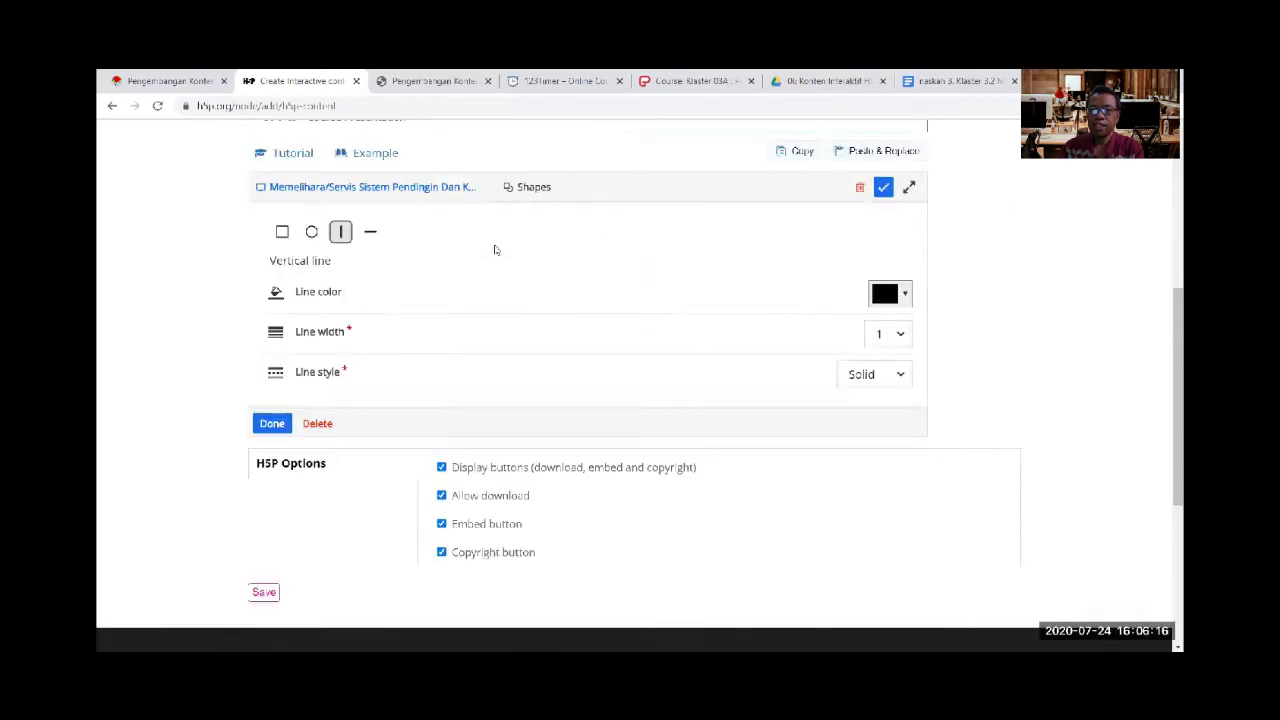
click(903, 318)
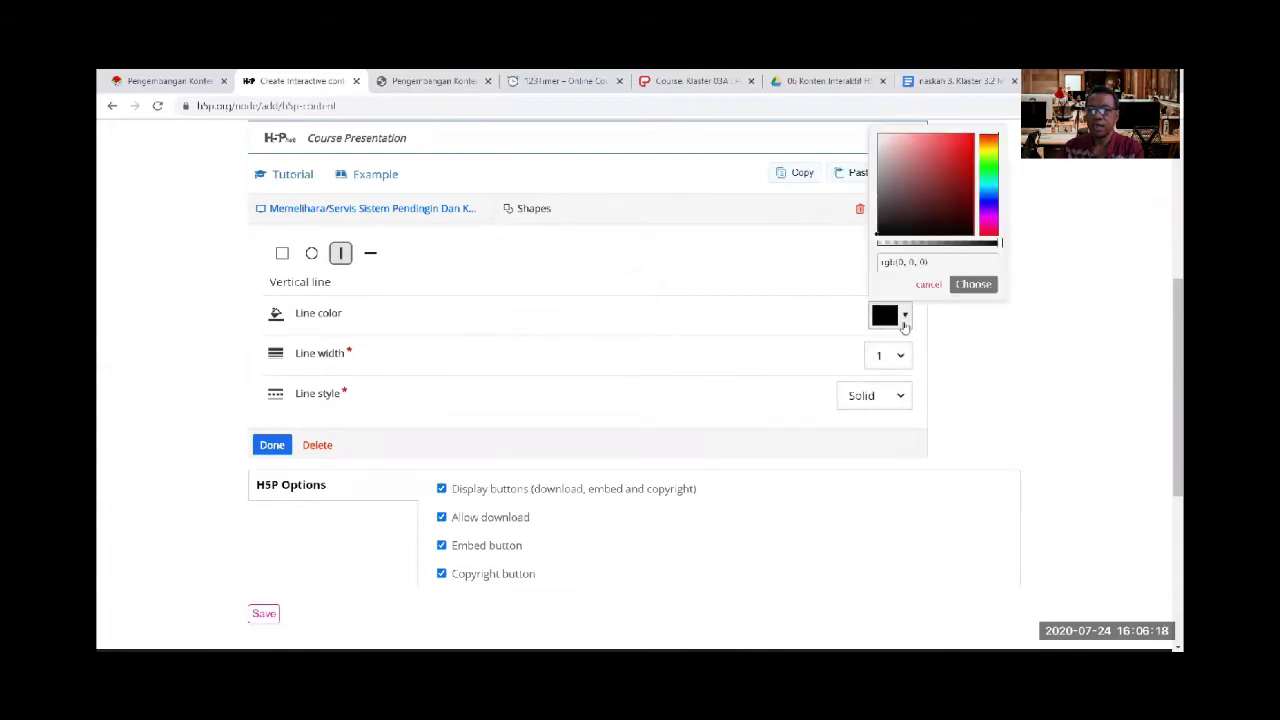
click(994, 188)
click(966, 138)
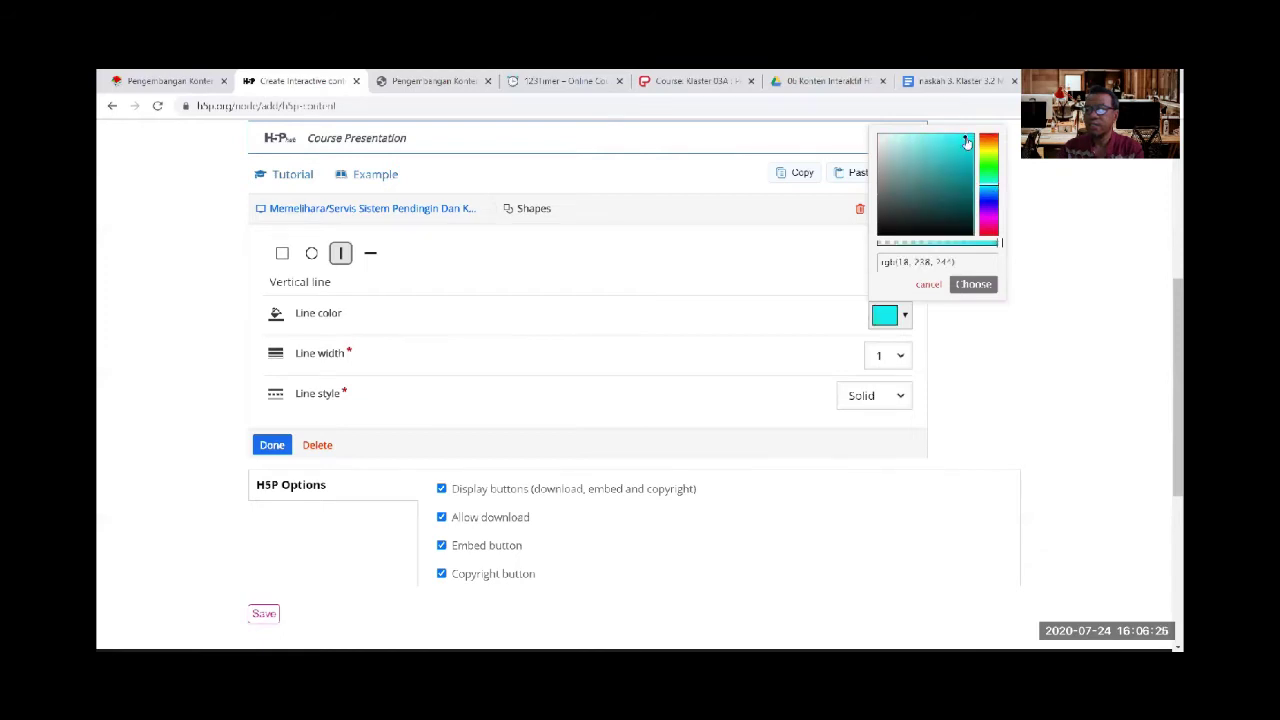
click(973, 285)
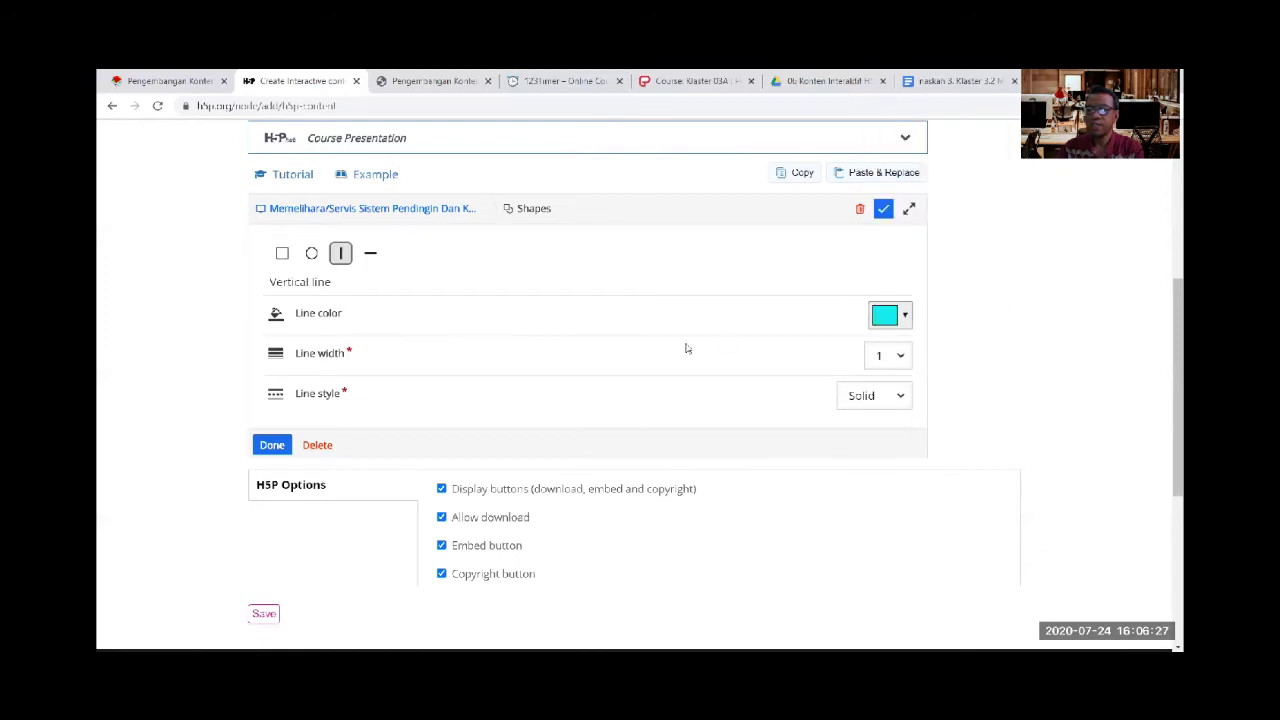
click(901, 356)
click(880, 583)
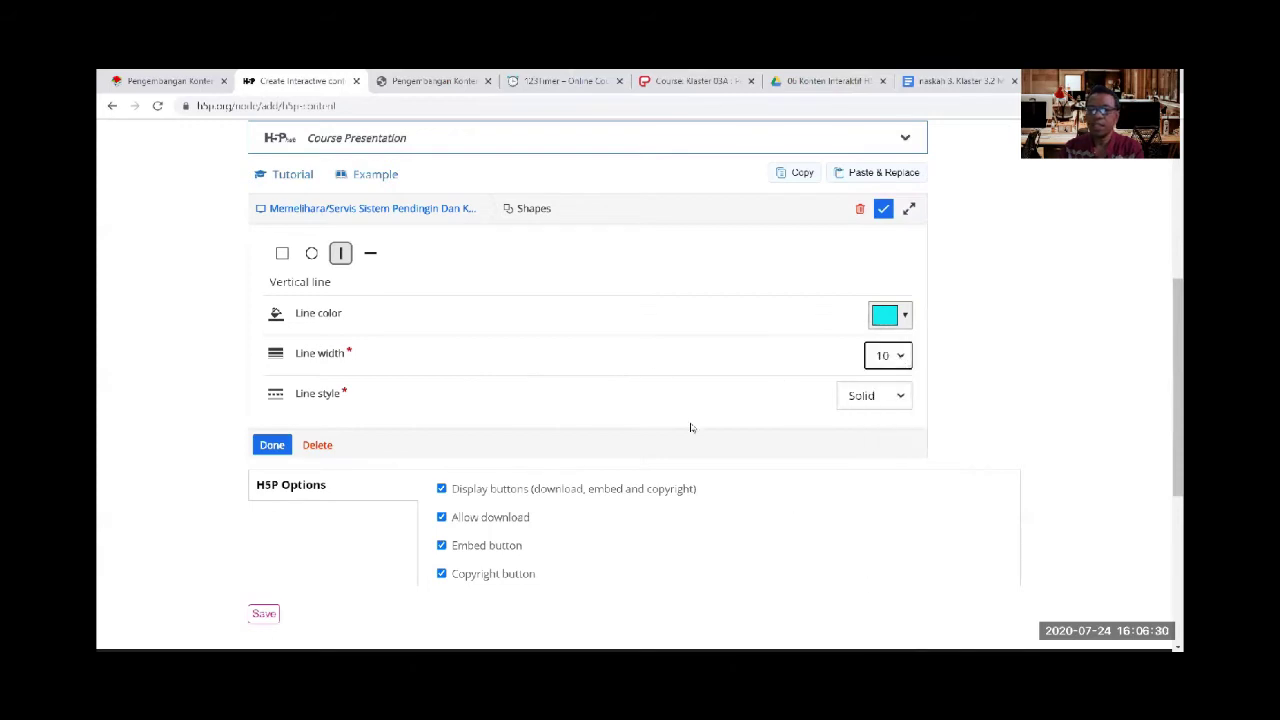
click(272, 445)
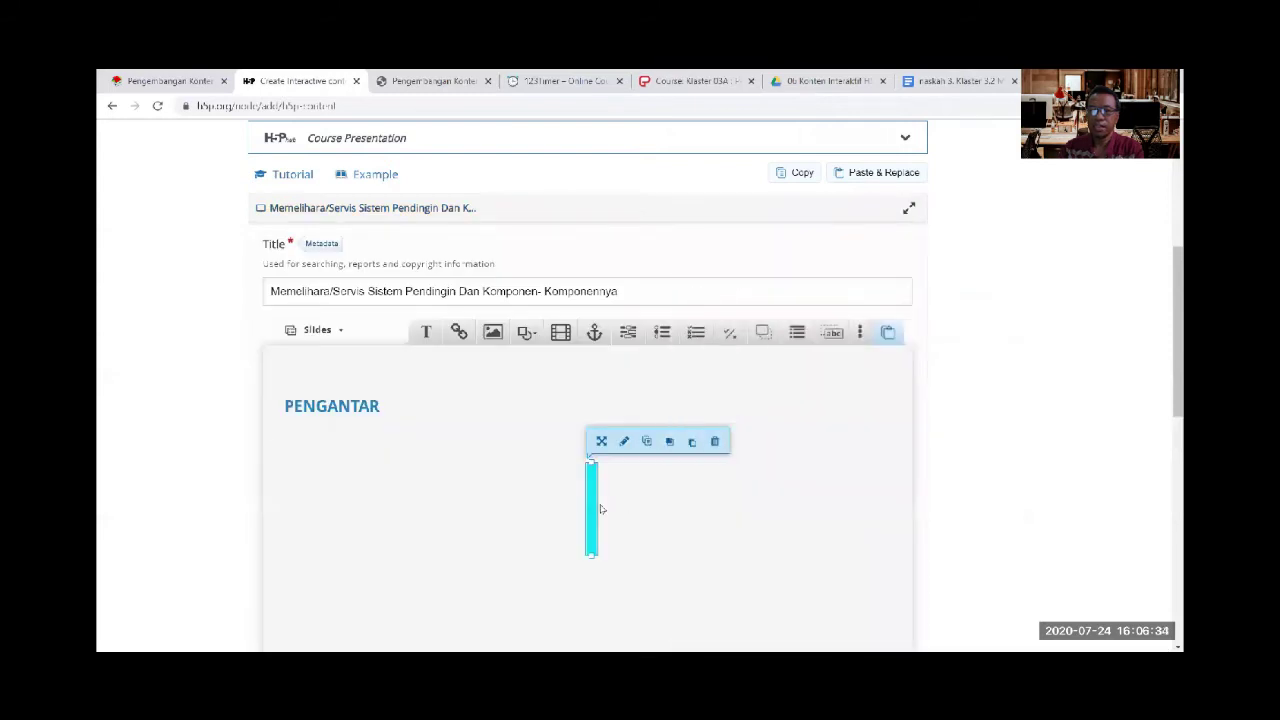
Place the cyan line just right of the "PENGANTAR" heading and stretch it down to the slide's lower edge
drag(591, 502, 402, 400)
scroll(412, 359, down, 2)
drag(403, 308, 396, 511)
drag(408, 339, 404, 354)
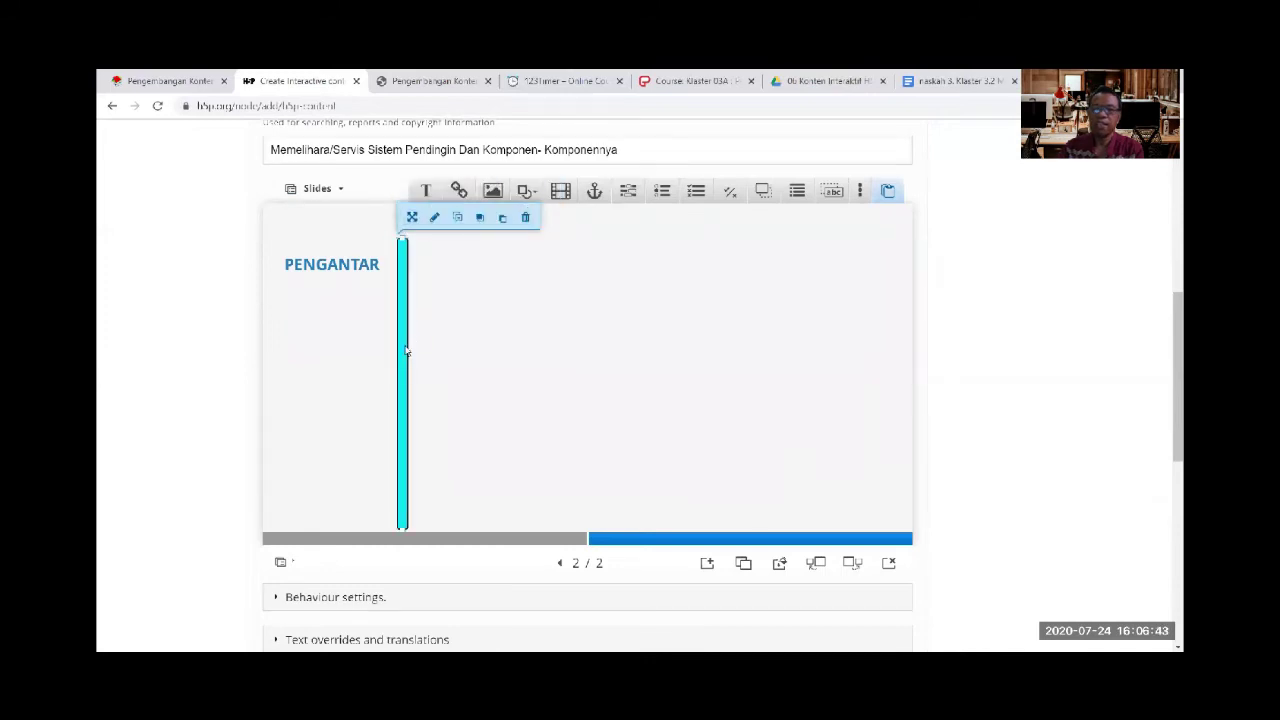
click(466, 311)
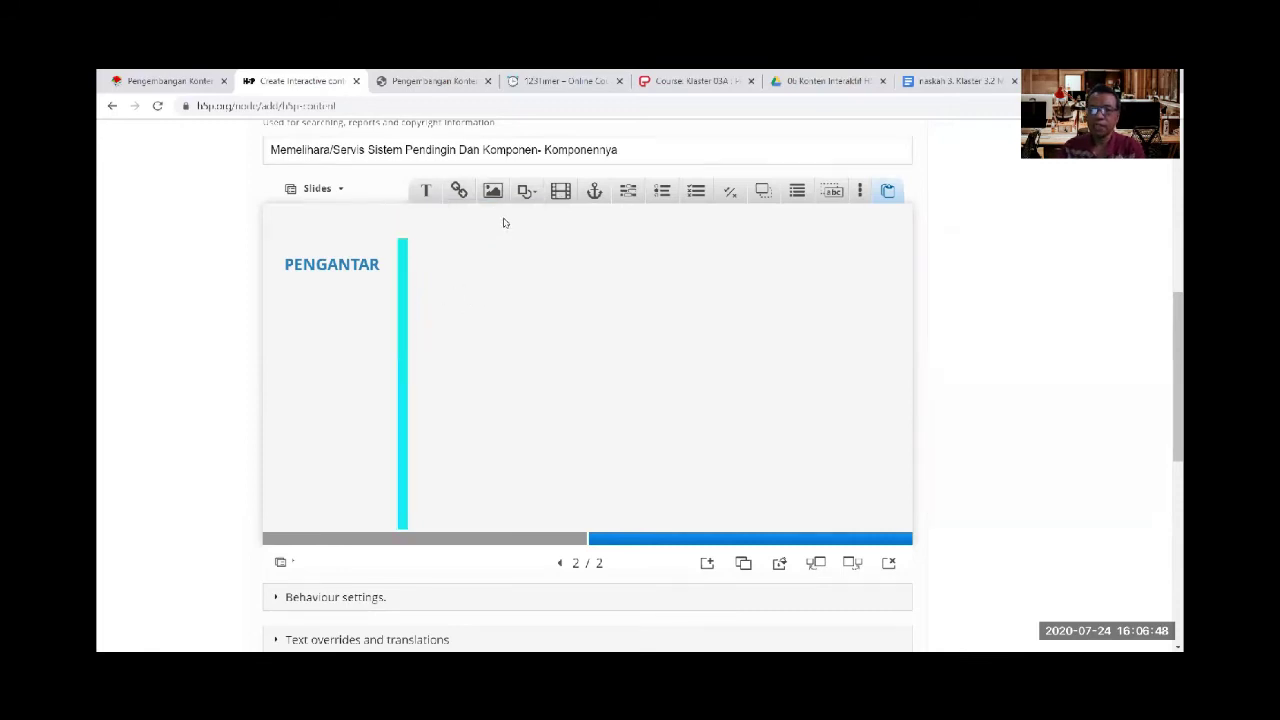
Insert the logo p4tk image with alternative text "logo" and place it in the slide's lower-left corner
click(492, 190)
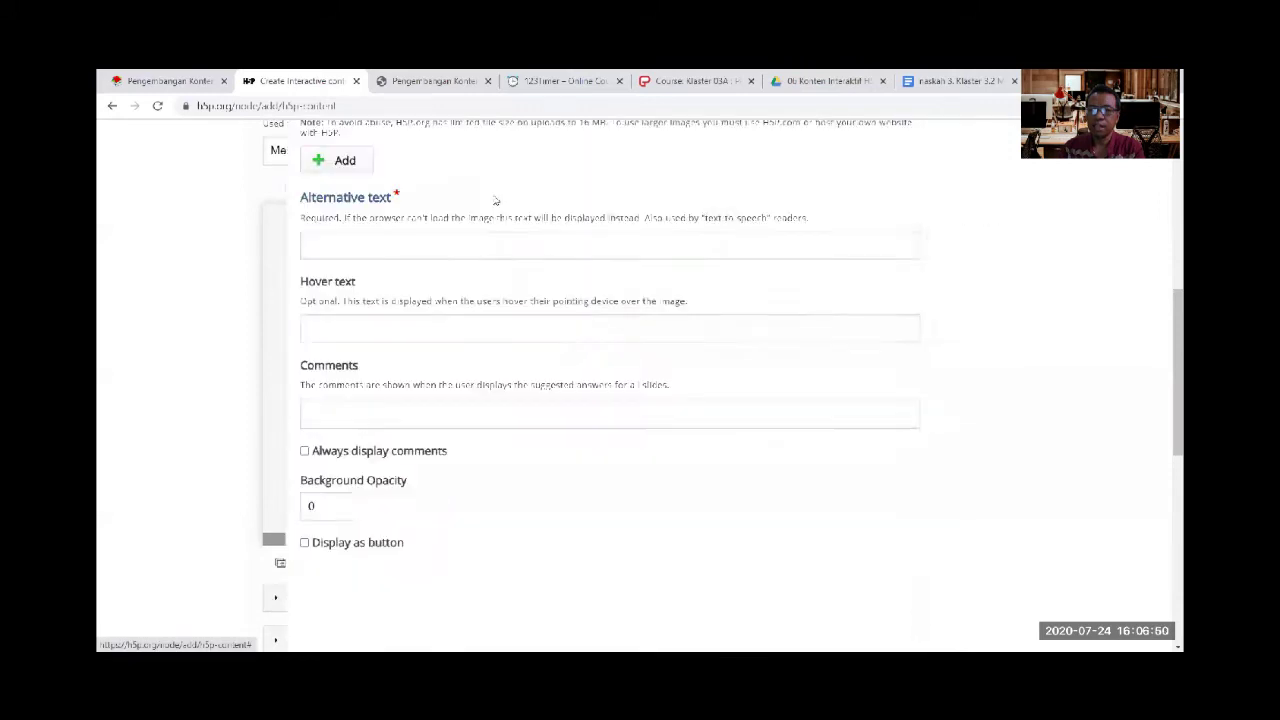
click(290, 164)
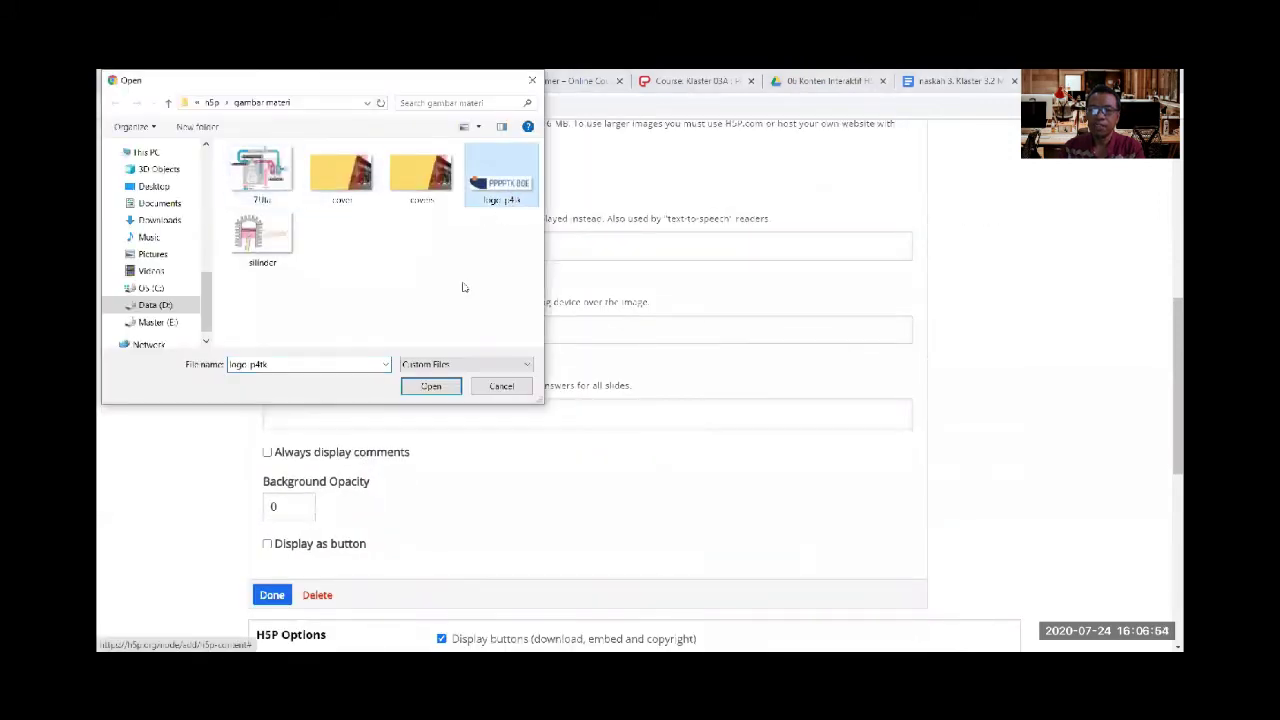
click(447, 385)
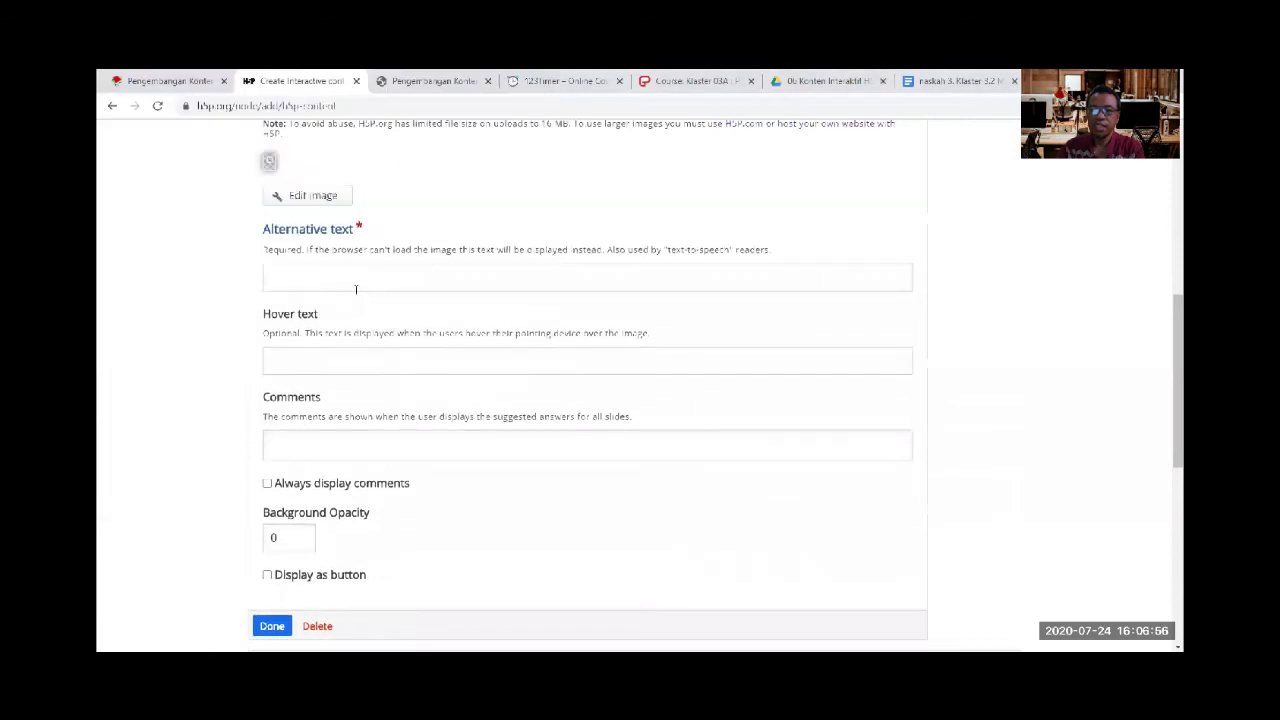
click(350, 289)
text(logo)
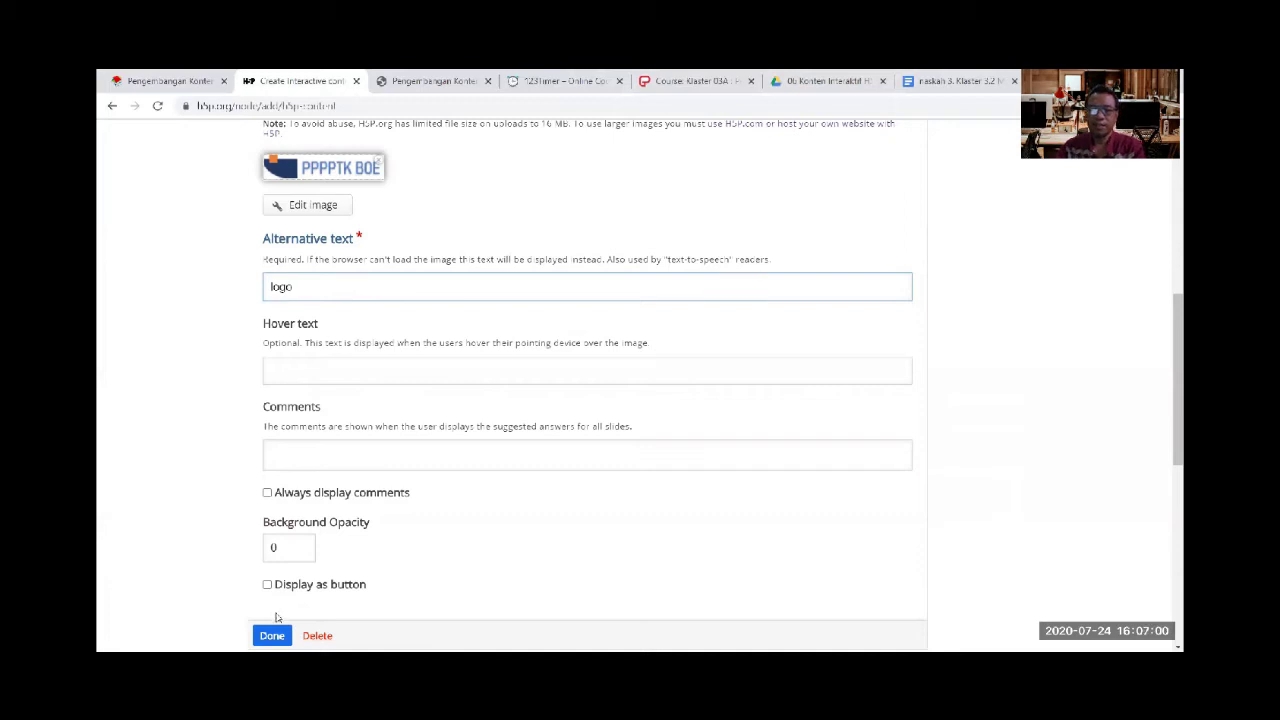
click(272, 635)
drag(563, 403, 360, 608)
click(358, 407)
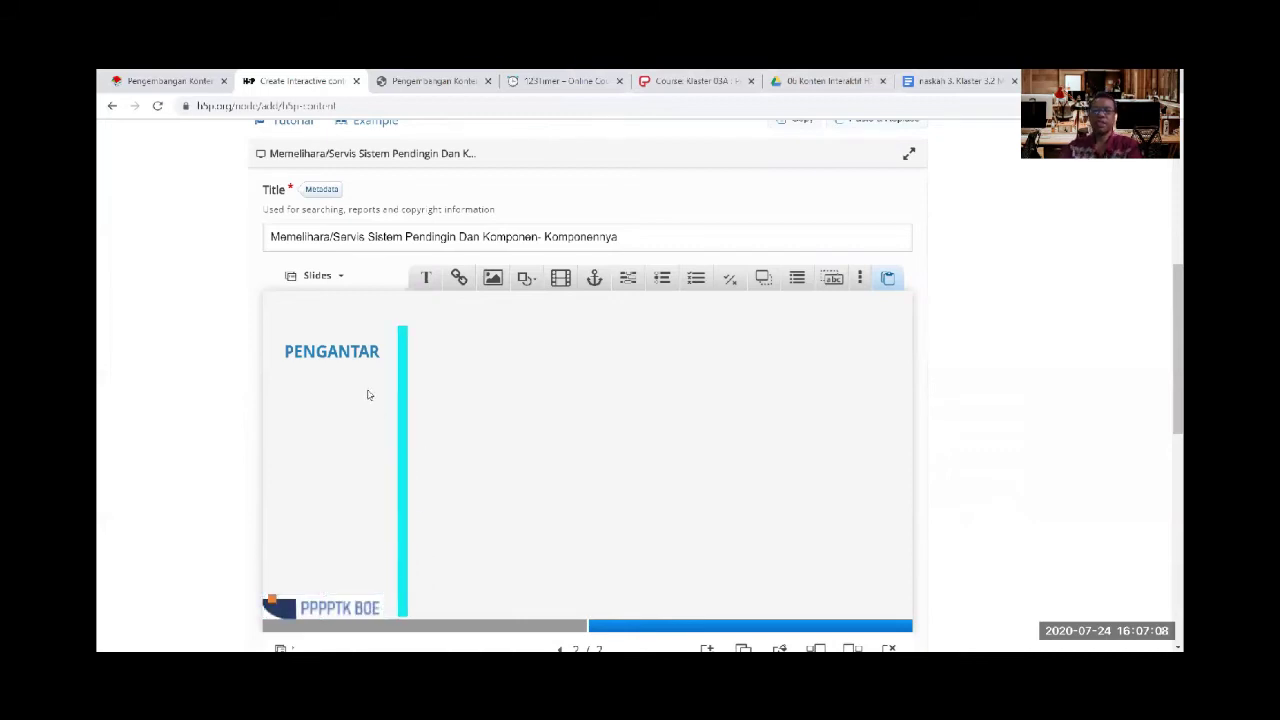
Copy the introduction and ten-topic list under PENGANTAR from the Google Docs script into a new text element, without the trailing empty line
click(935, 80)
click(476, 312)
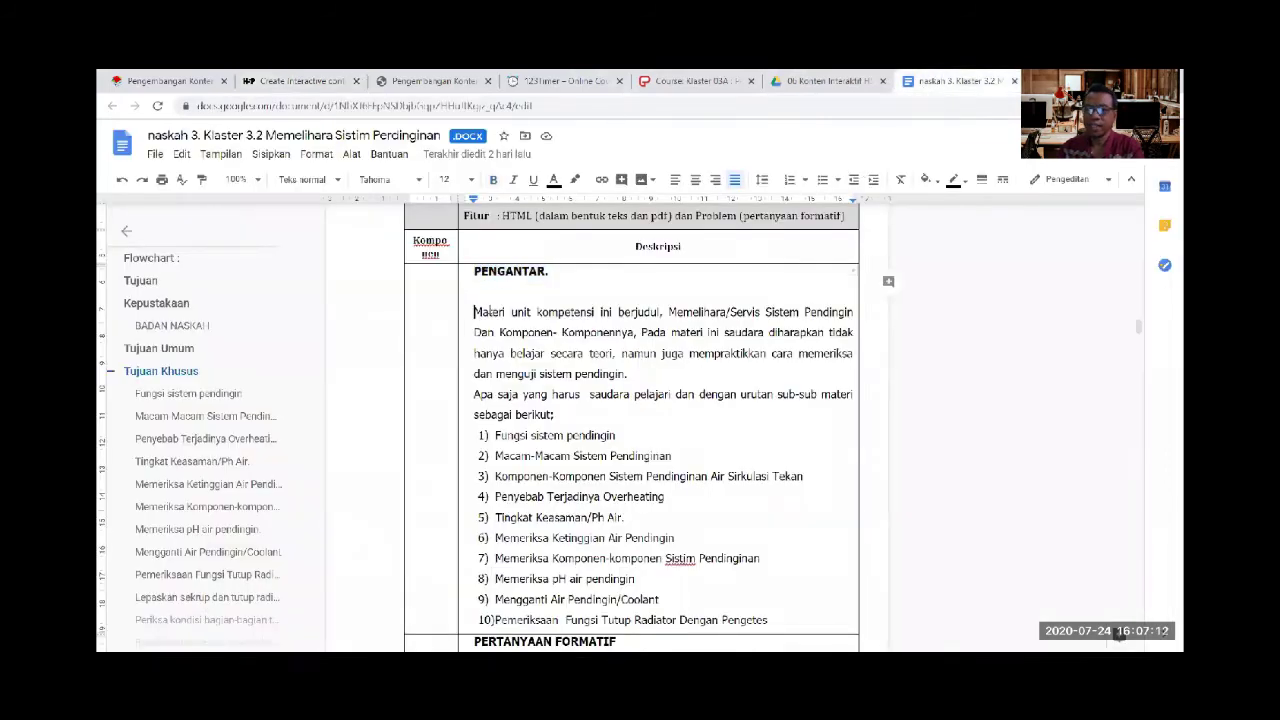
scroll(700, 463, down, 1)
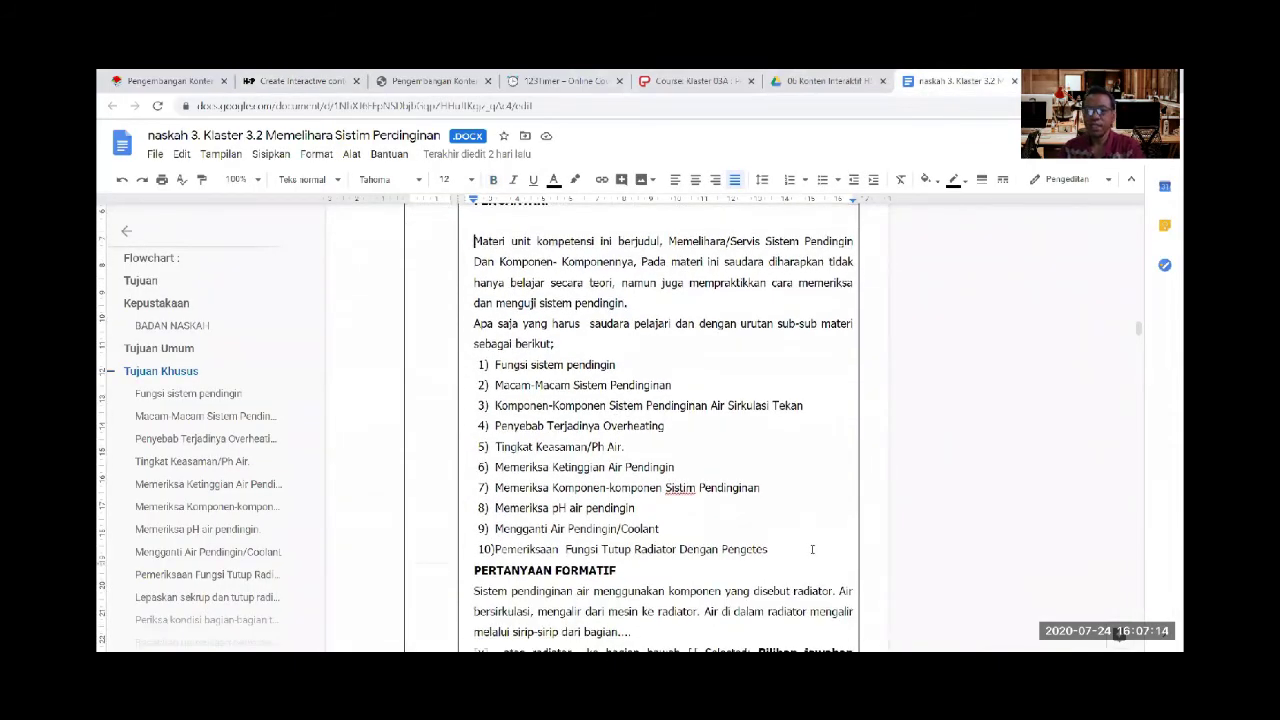
shift+click(769, 550)
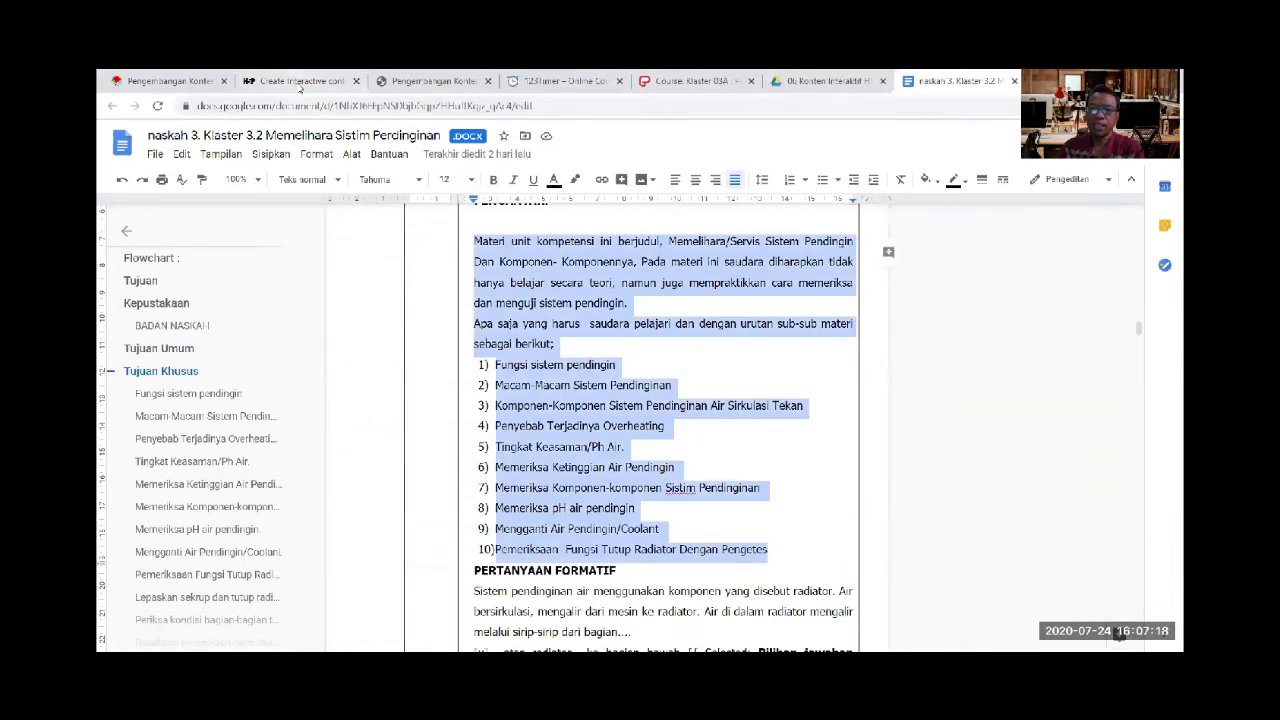
click(297, 81)
click(426, 277)
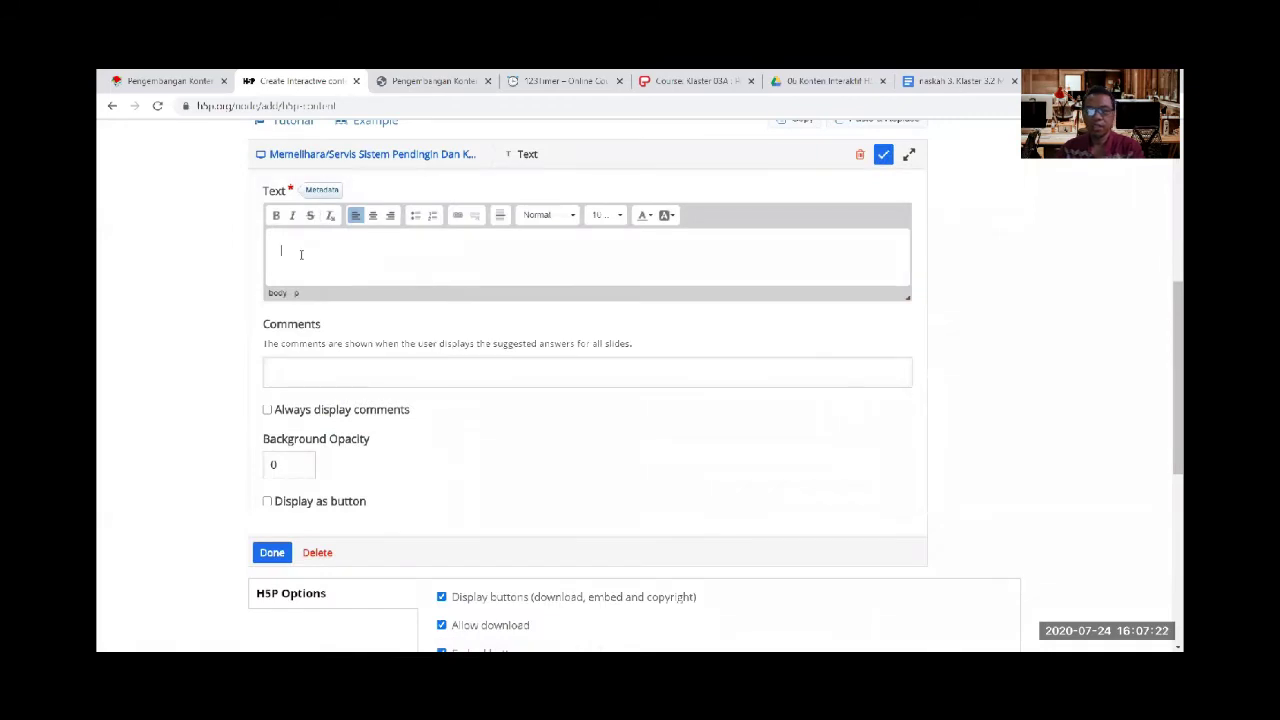
text(Materi unit kompetensi ini berjudul, Memelihara/Servis Sistem Pendingin Dan Komponen- Komponennya, Pada materi ini saudara diharapkan tidak hanya belajar secara teori, namun juga mempraktikkan cara memeriksa dan menguji sistem pendingin. Apa saja yang harus saudara pelajari dan dengan urutan sub sub materi sebagai berikut Fungsi sistem pendingin Macam-Macam Sistem Pendingin Komponen-Komponen Sistem Pendinginan Air Sirkulasi Tekan Penyebab Terjadinya Overheating Tingkat Keasaman/Ph Air. Memeriksa Ketinggian Air Pendingin Memeriksa Komponen-komponen Sistem Pendinginan Memeriksa pH air pendingin Mengganti Air Pendingin/Coolant Pemeriksaan Fungsi Tutup Radiator Dengan Pengetes)
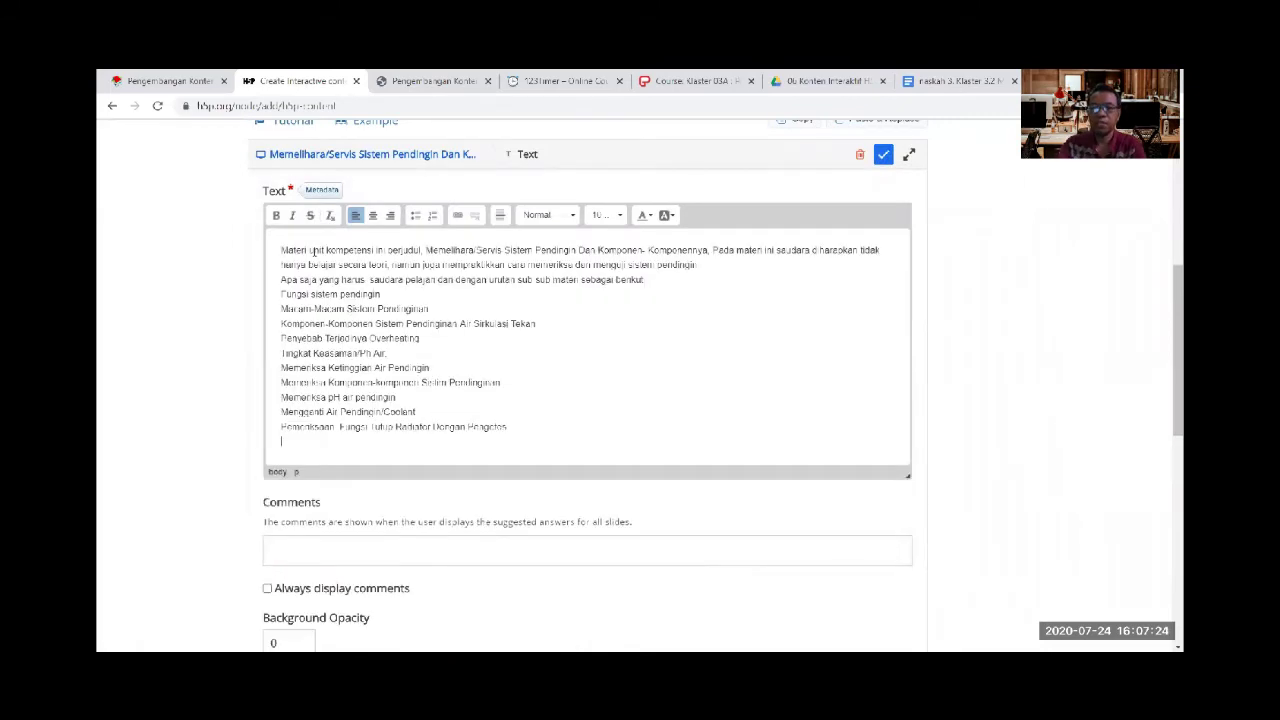
key(BackSpace)
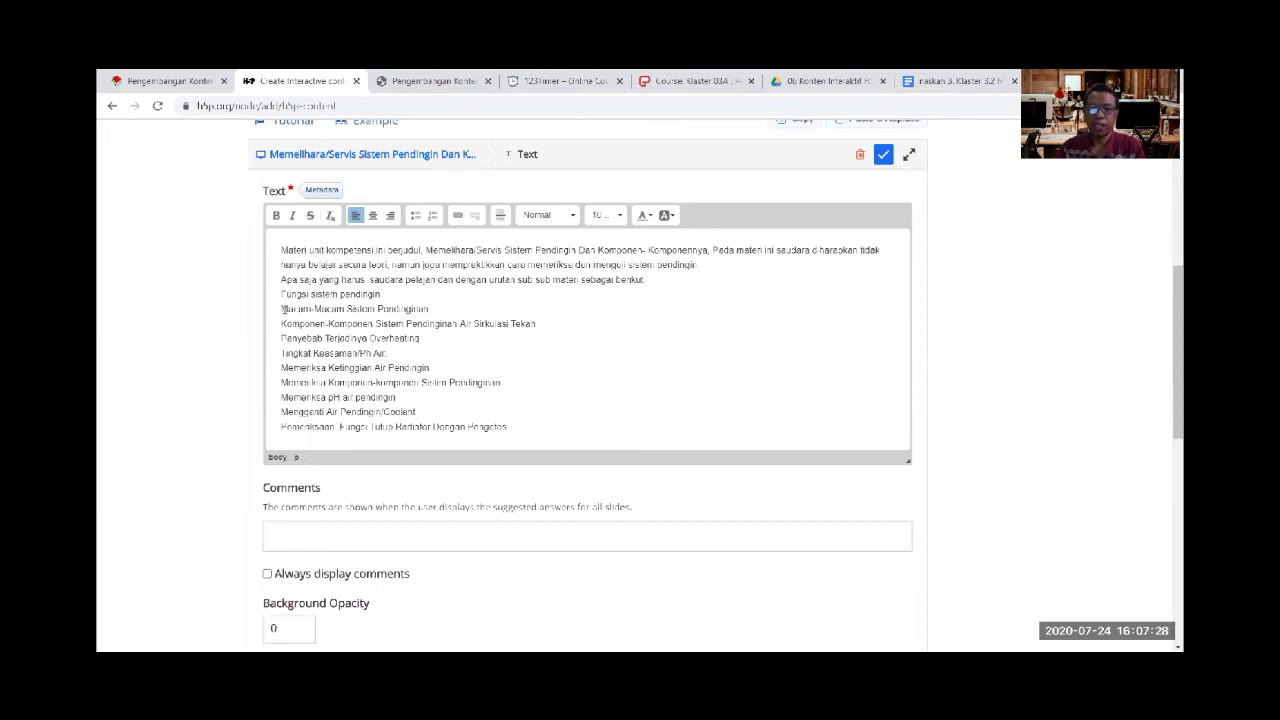
Format the ten topics, from "Fungsi sistem pendingin" to the radiator cap check, as a bulleted list and finish editing the text element
drag(281, 309, 333, 310)
click(282, 293)
drag(301, 303, 455, 370)
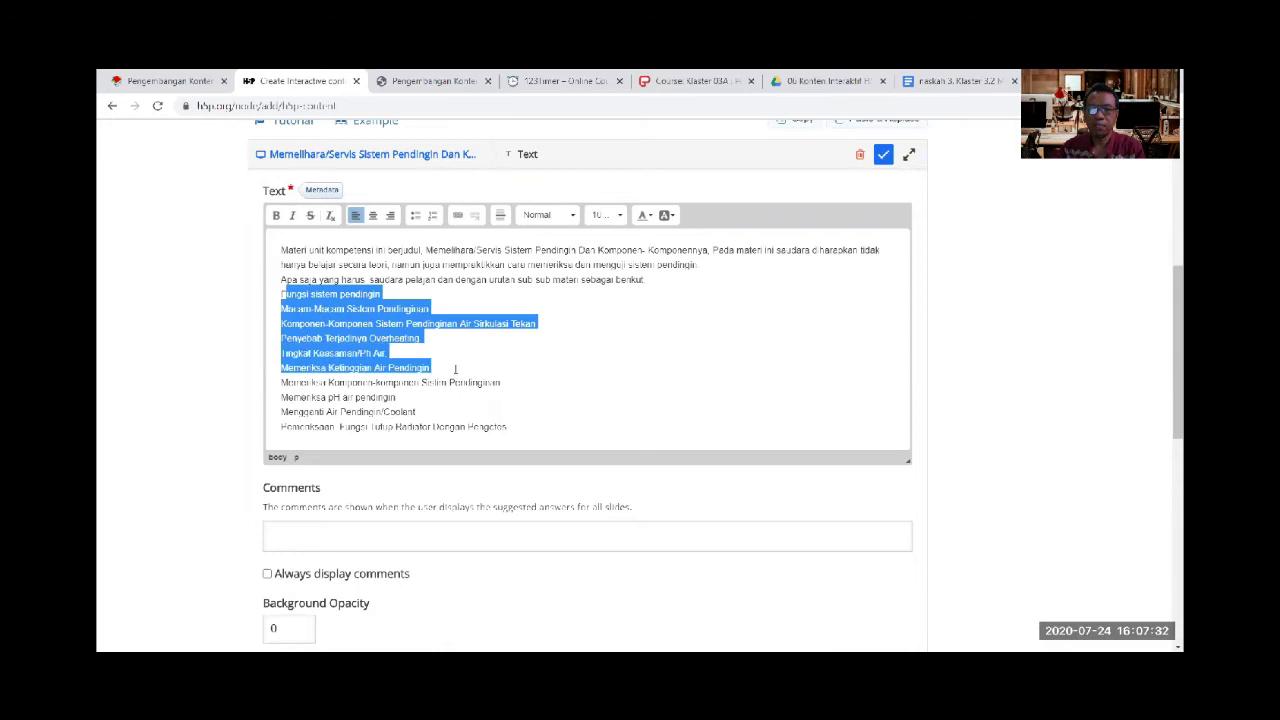
click(318, 325)
drag(282, 294, 519, 421)
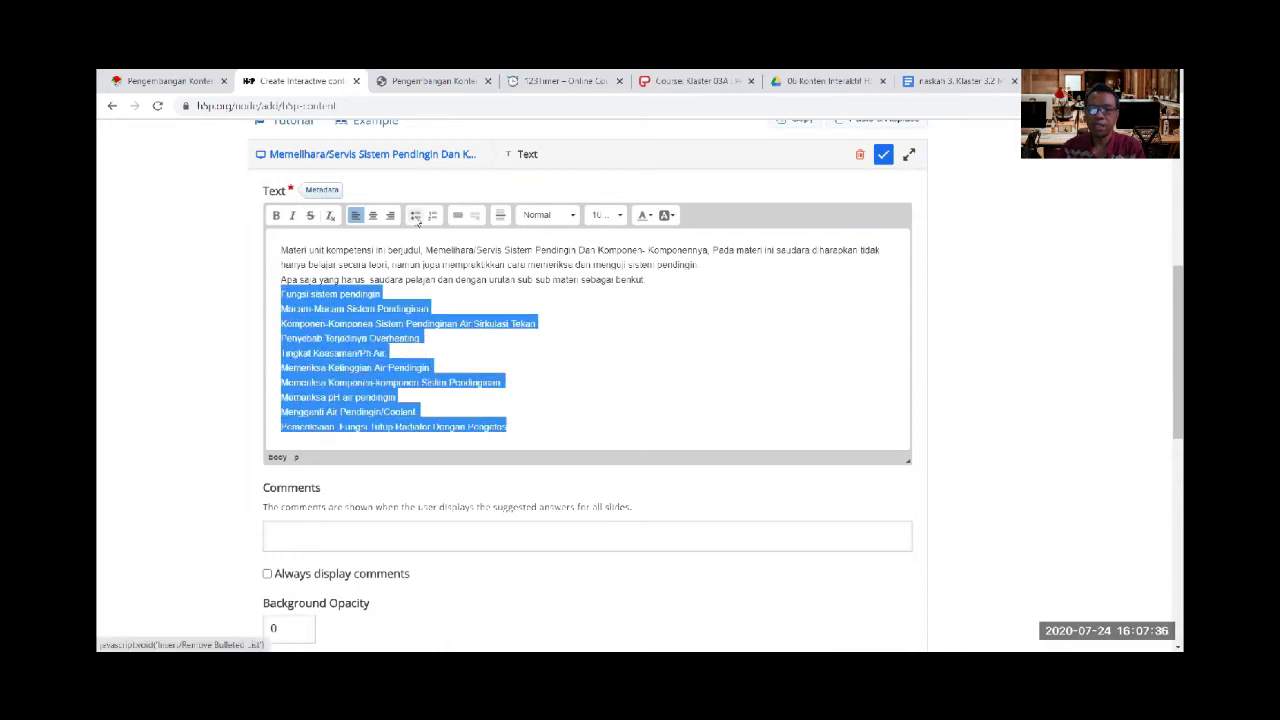
click(417, 218)
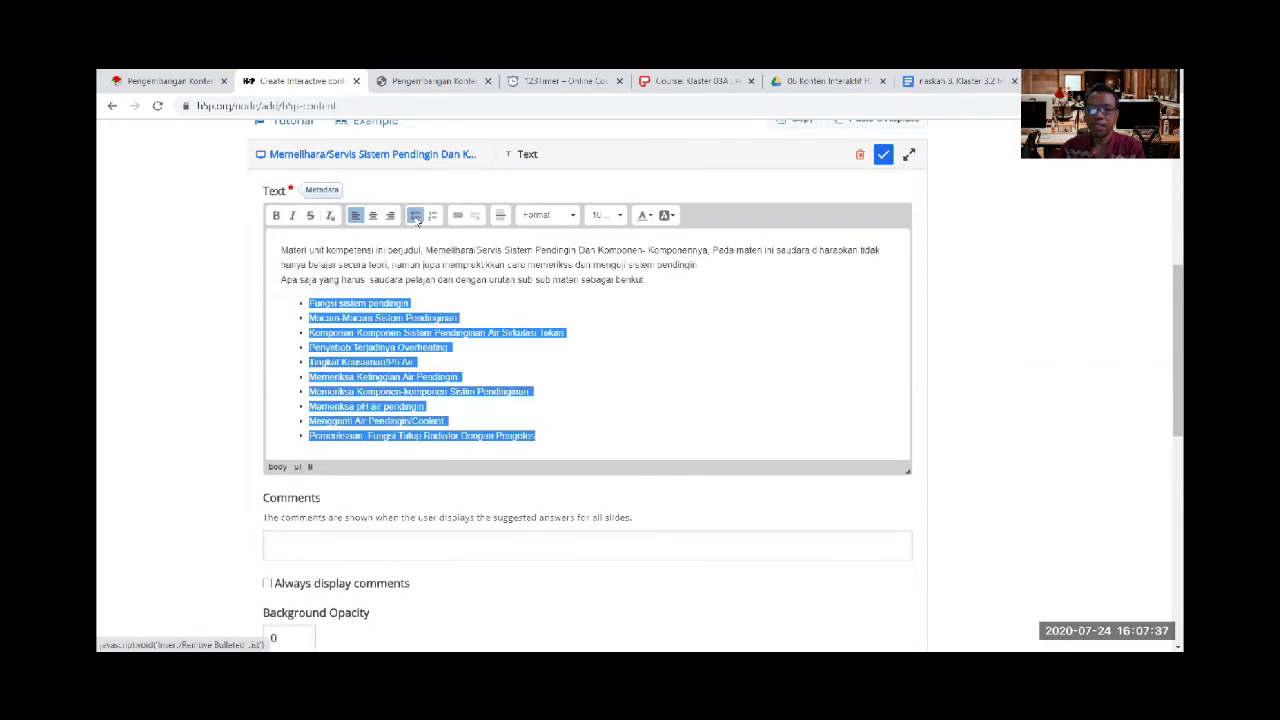
click(883, 154)
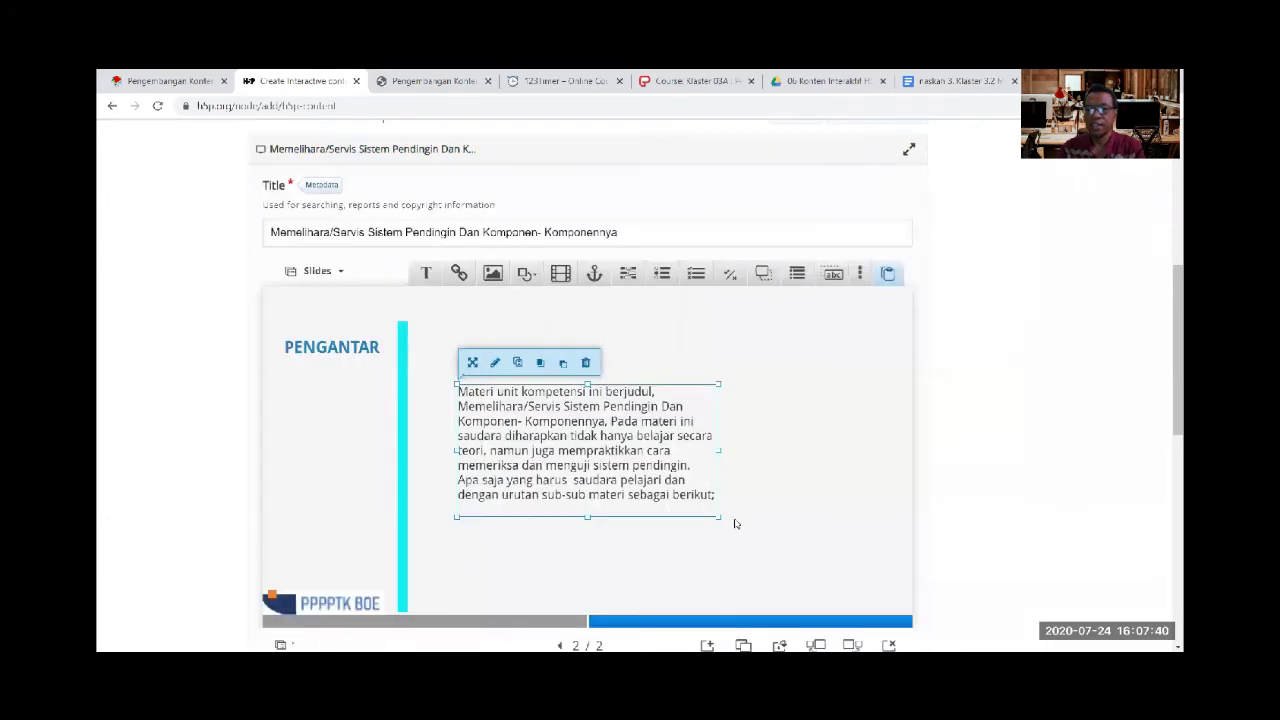
Enlarge the introduction text box to fill the slide area right of the cyan line, with its upper edge level with the line's top
drag(718, 519, 862, 614)
drag(861, 497, 891, 498)
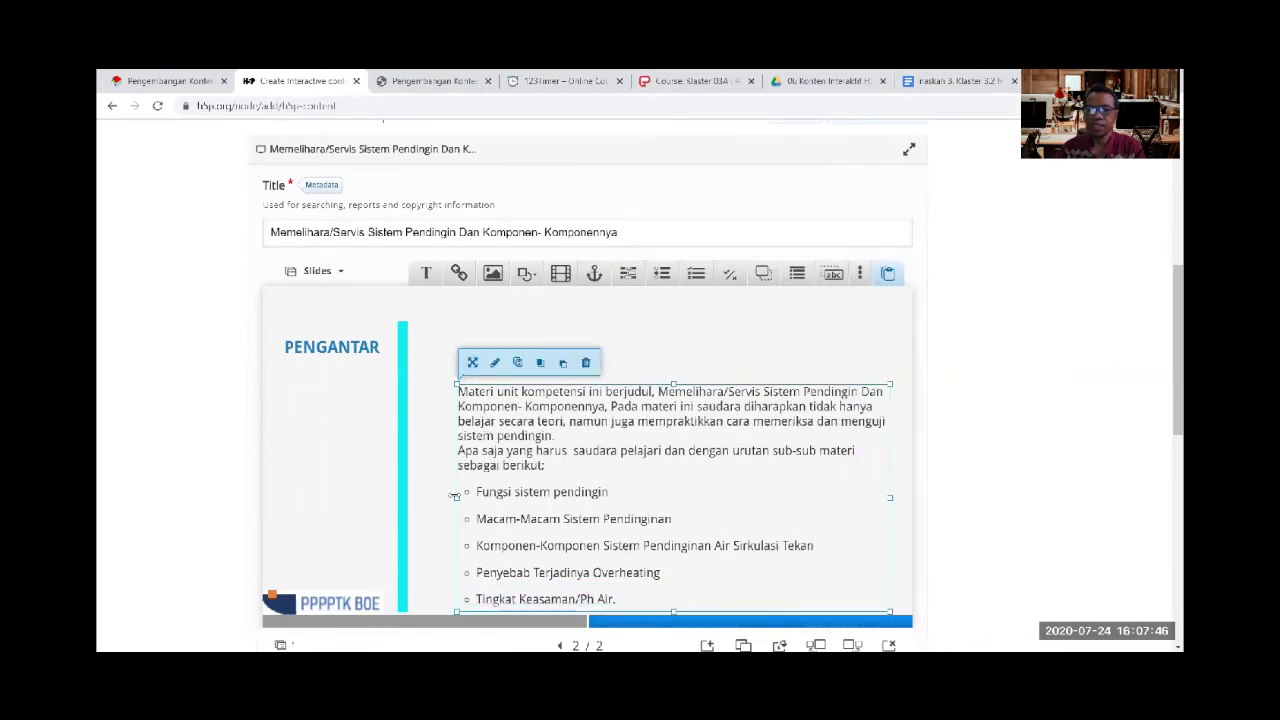
drag(456, 497, 431, 497)
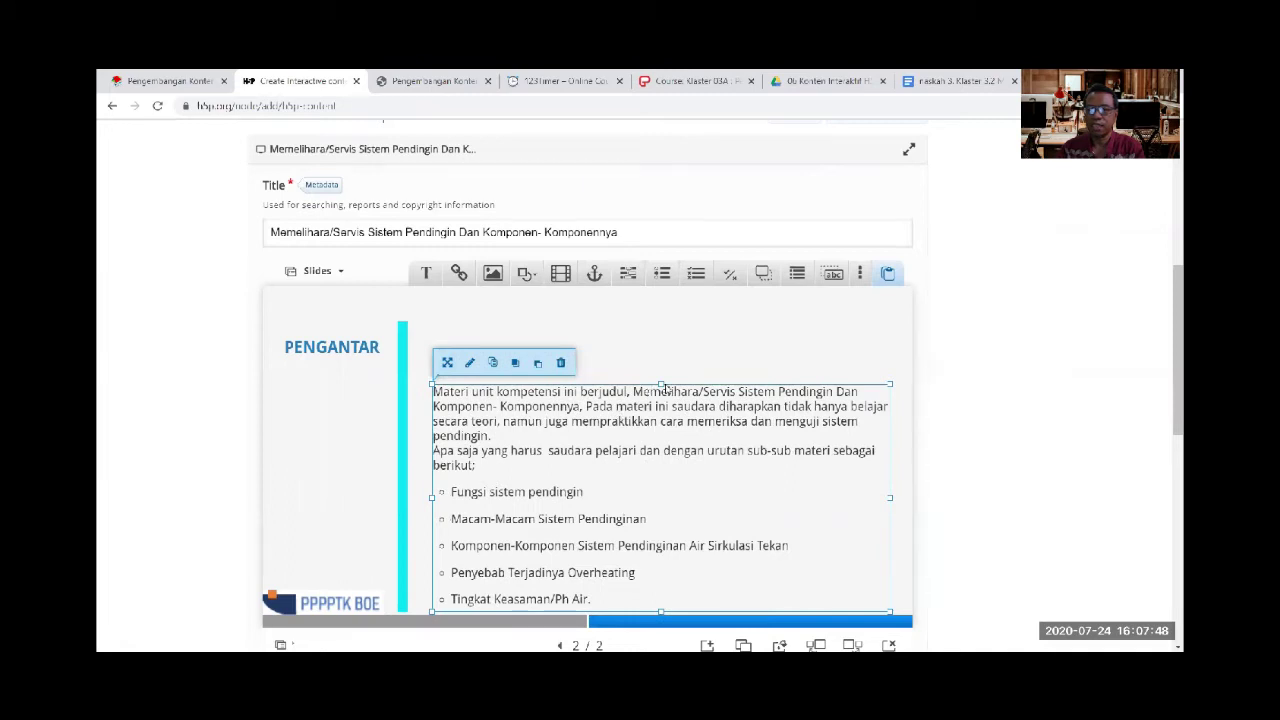
drag(662, 386, 661, 316)
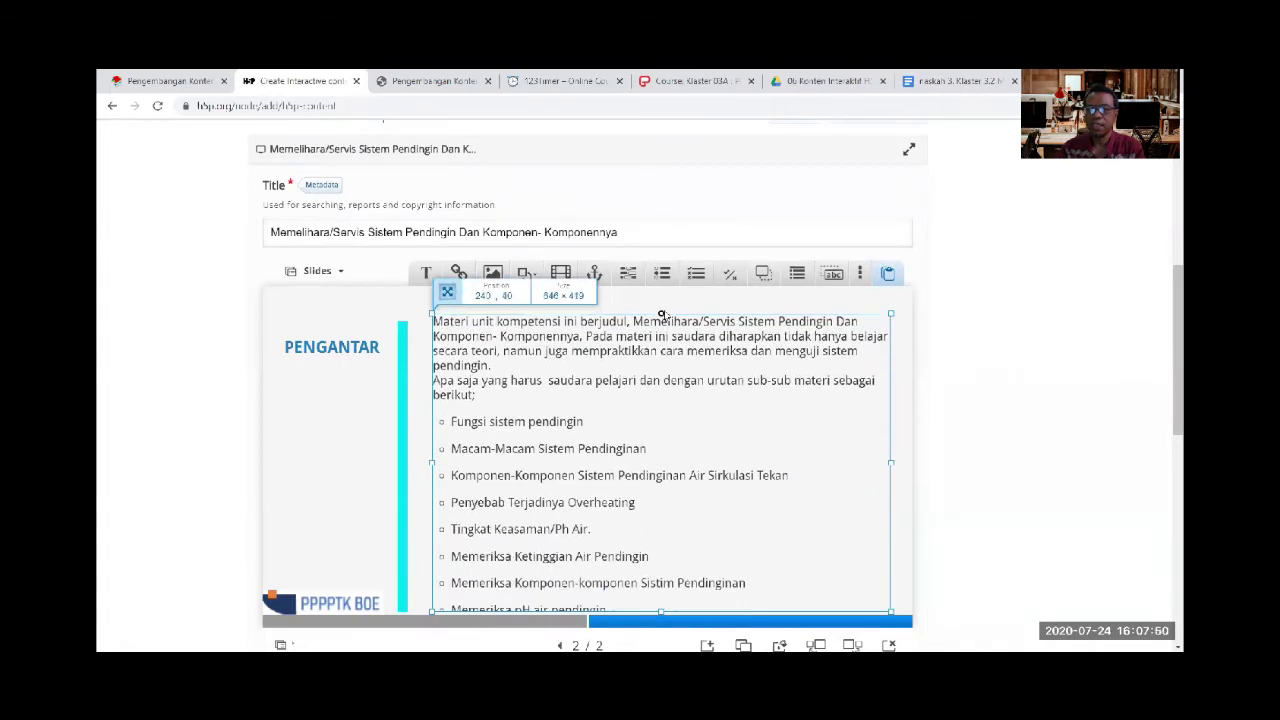
drag(661, 314, 661, 320)
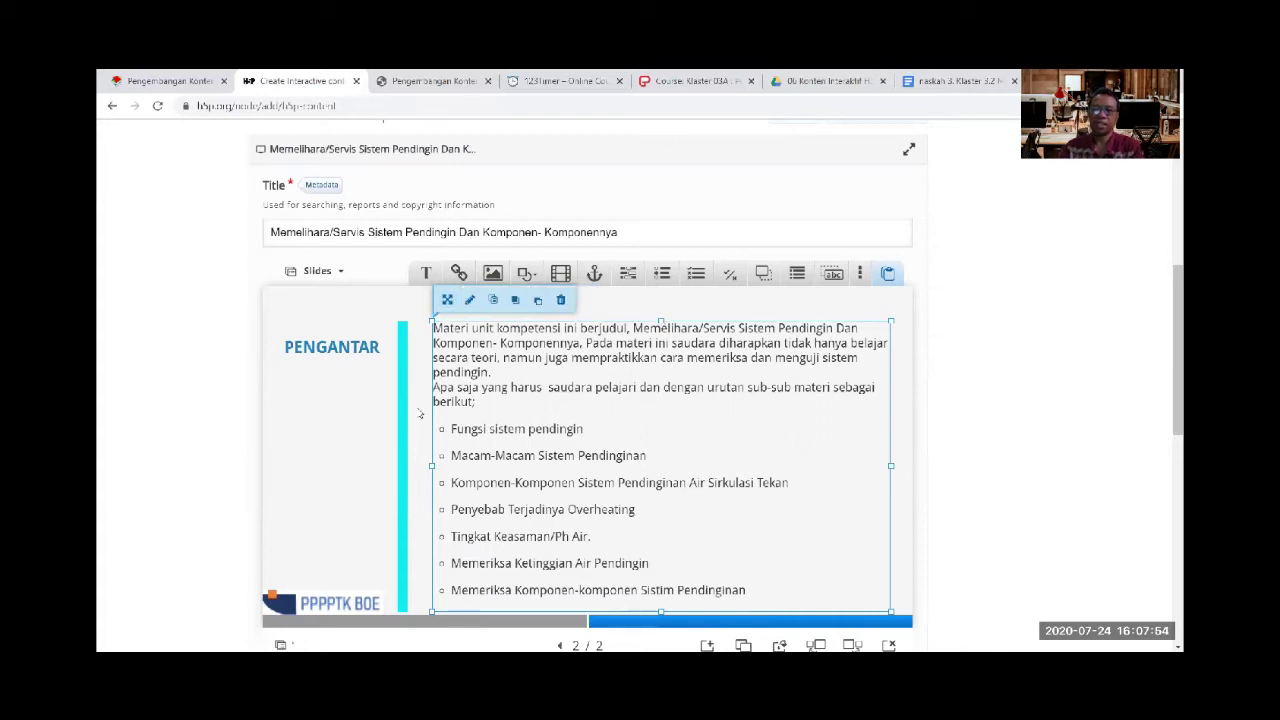
click(420, 413)
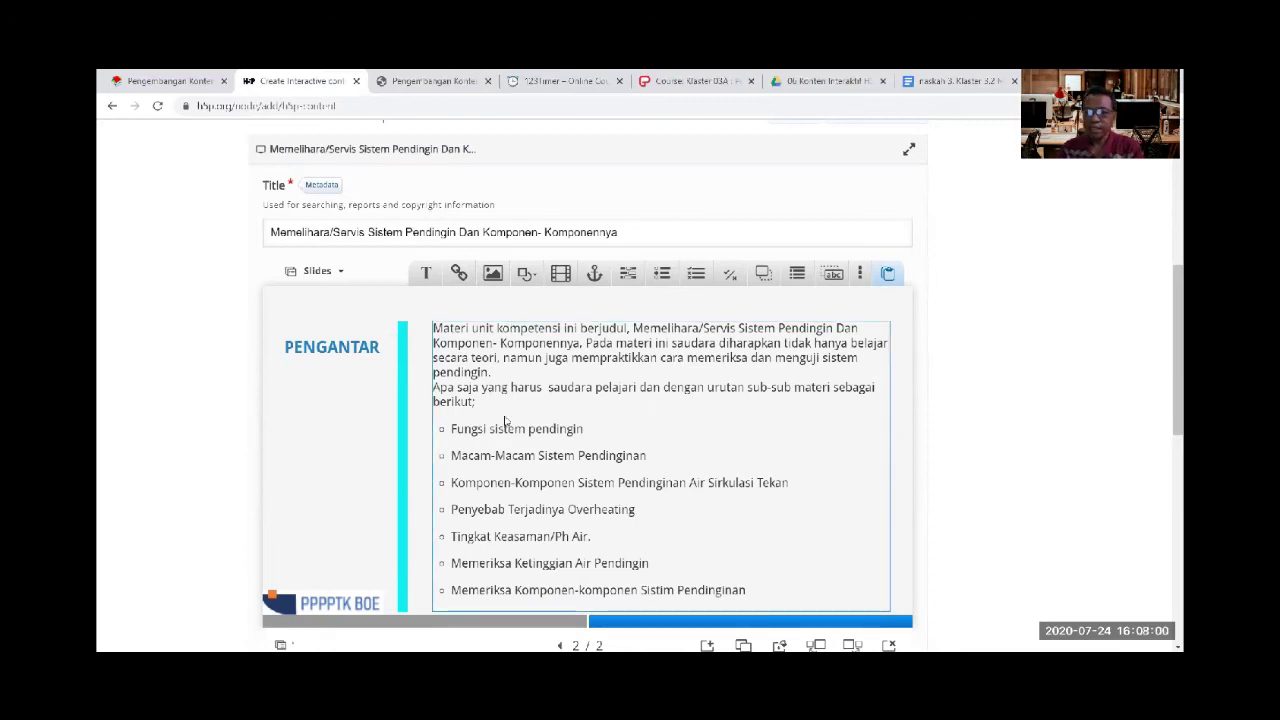
Clone the PENGANTAR slide as slide 3, compare it with slide 2 and return to the copy
scroll(507, 420, down, 1)
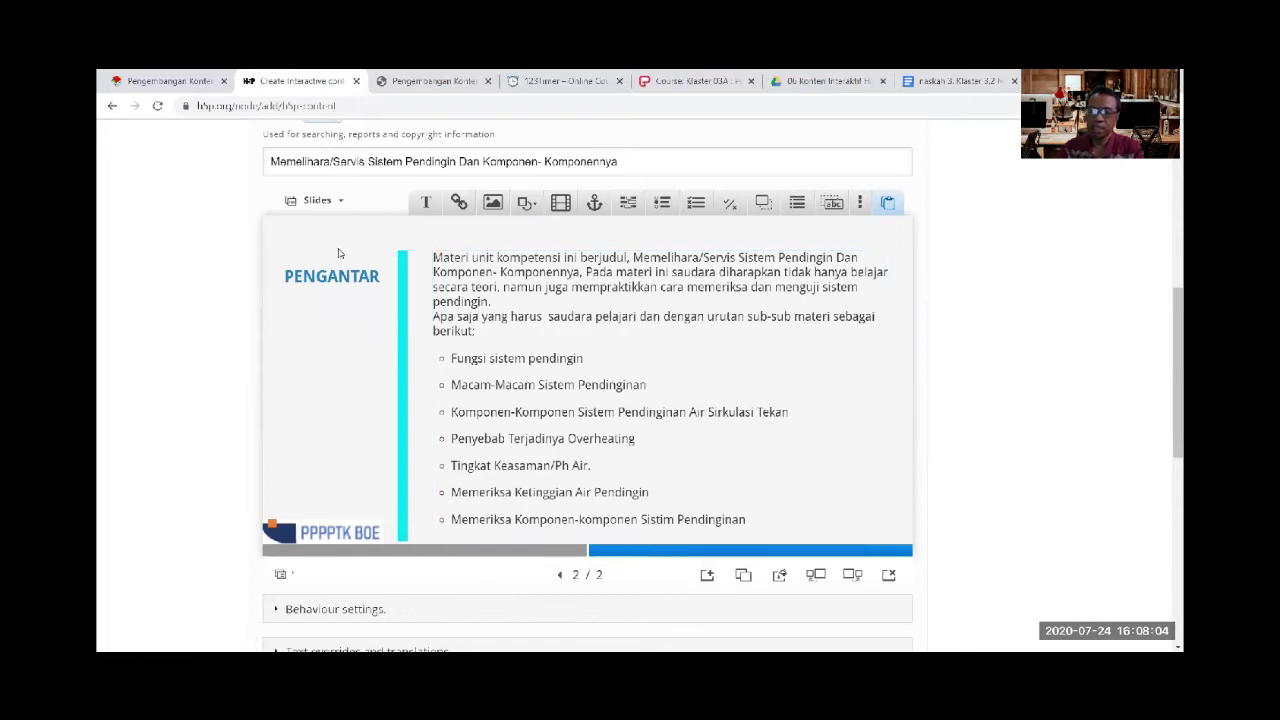
click(743, 576)
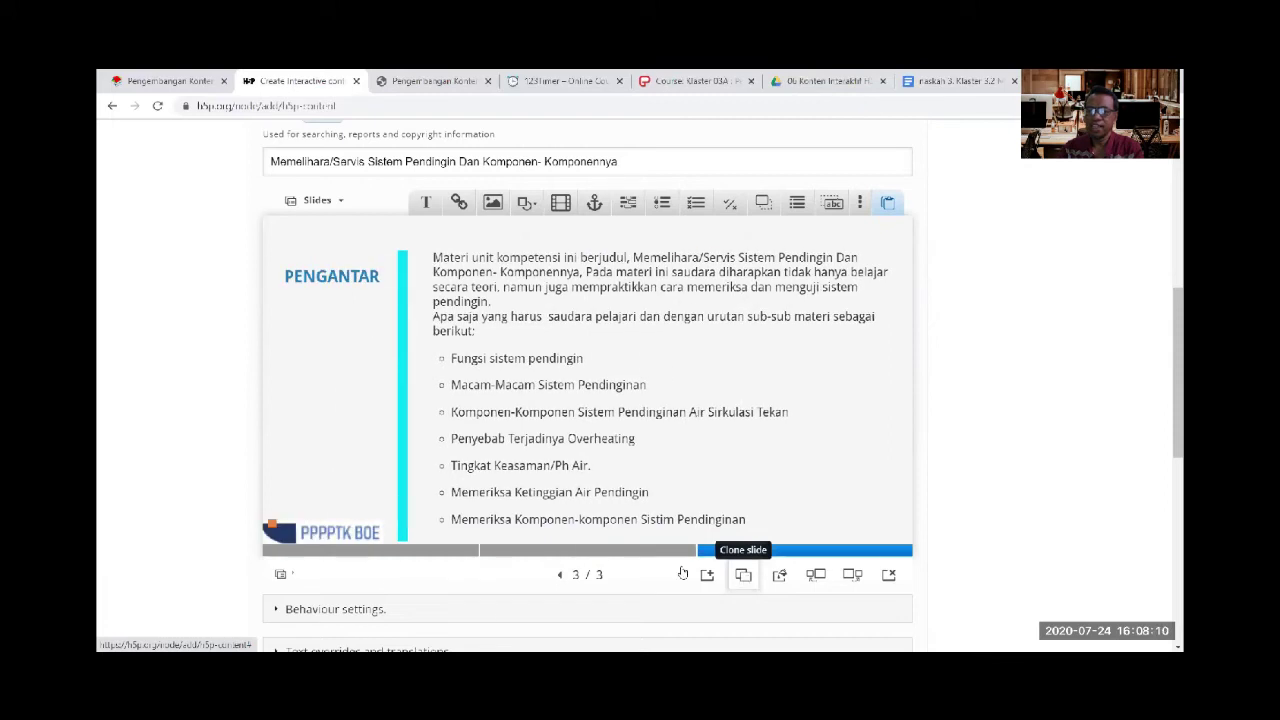
click(634, 557)
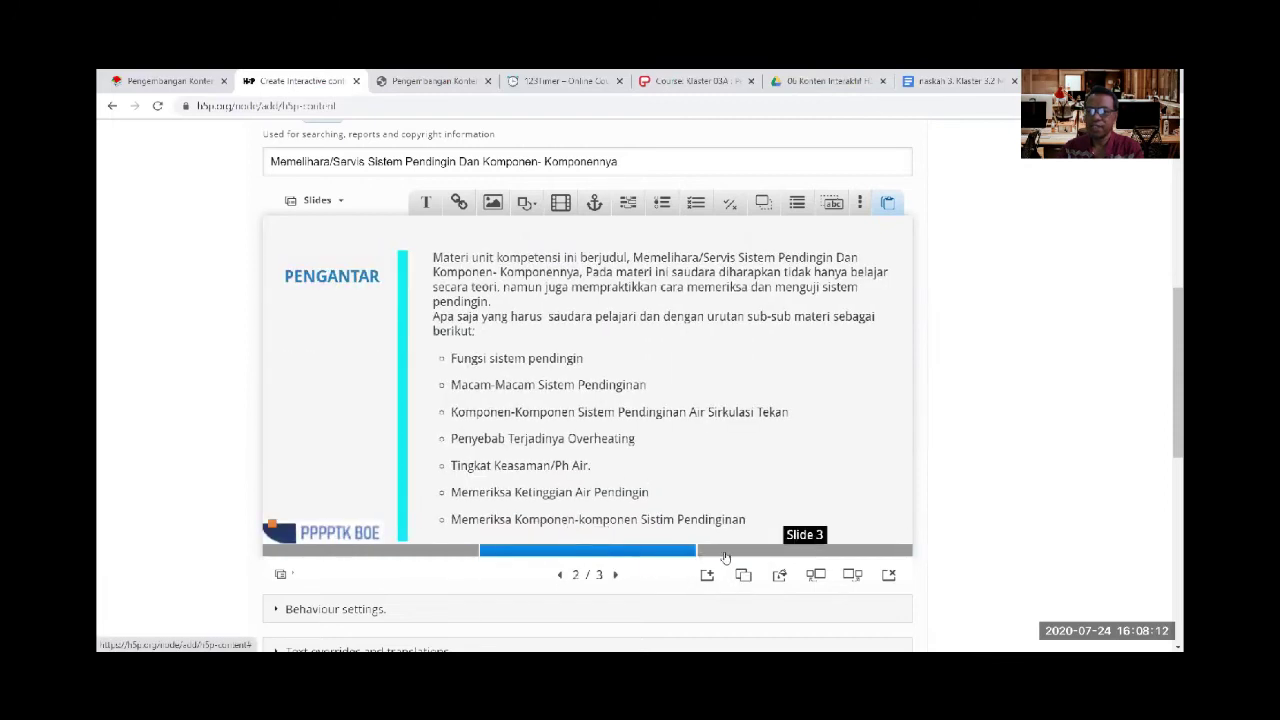
click(806, 552)
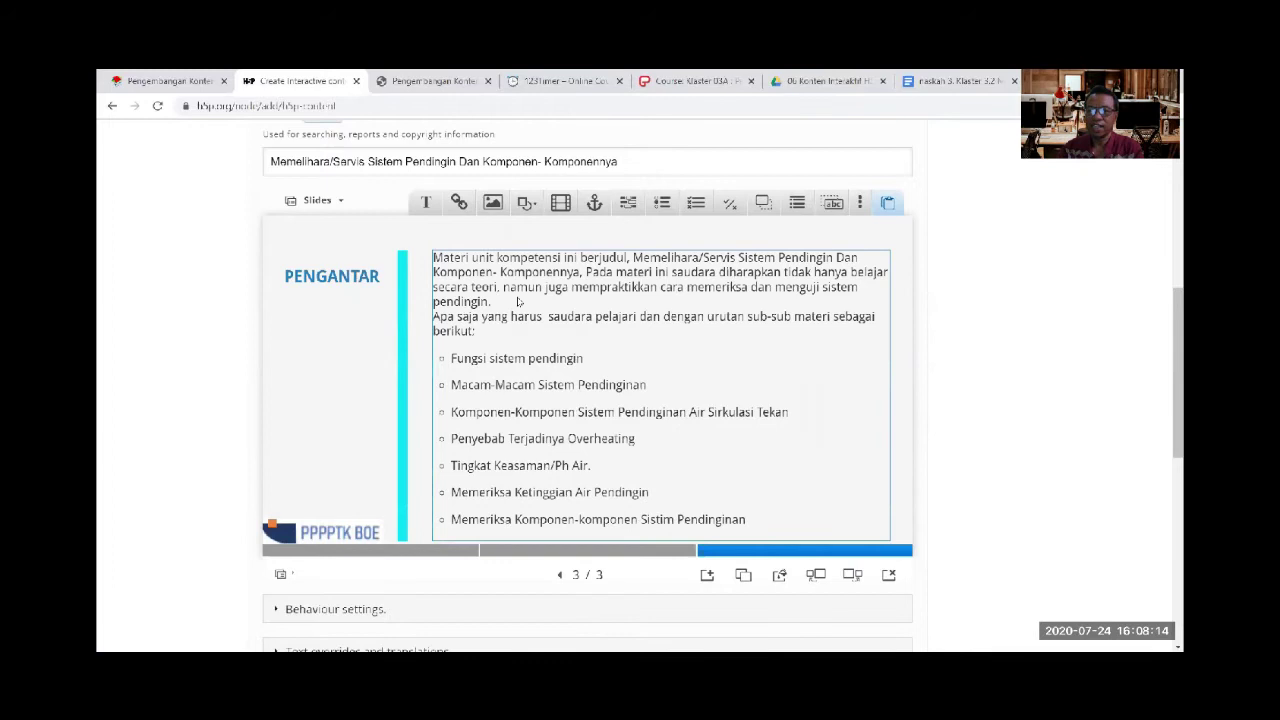
Switch to the Google Docs script and copy the section 1 heading "Fungsi sistem pendingin"
click(541, 287)
click(352, 288)
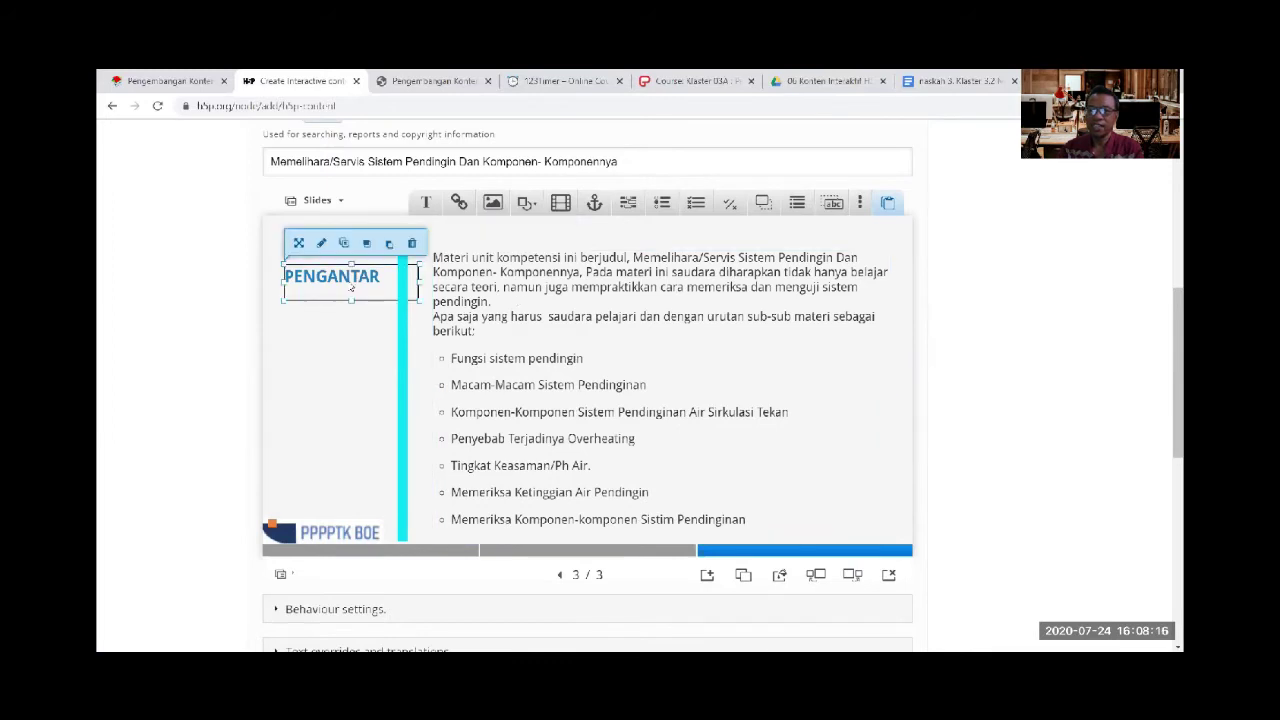
click(955, 80)
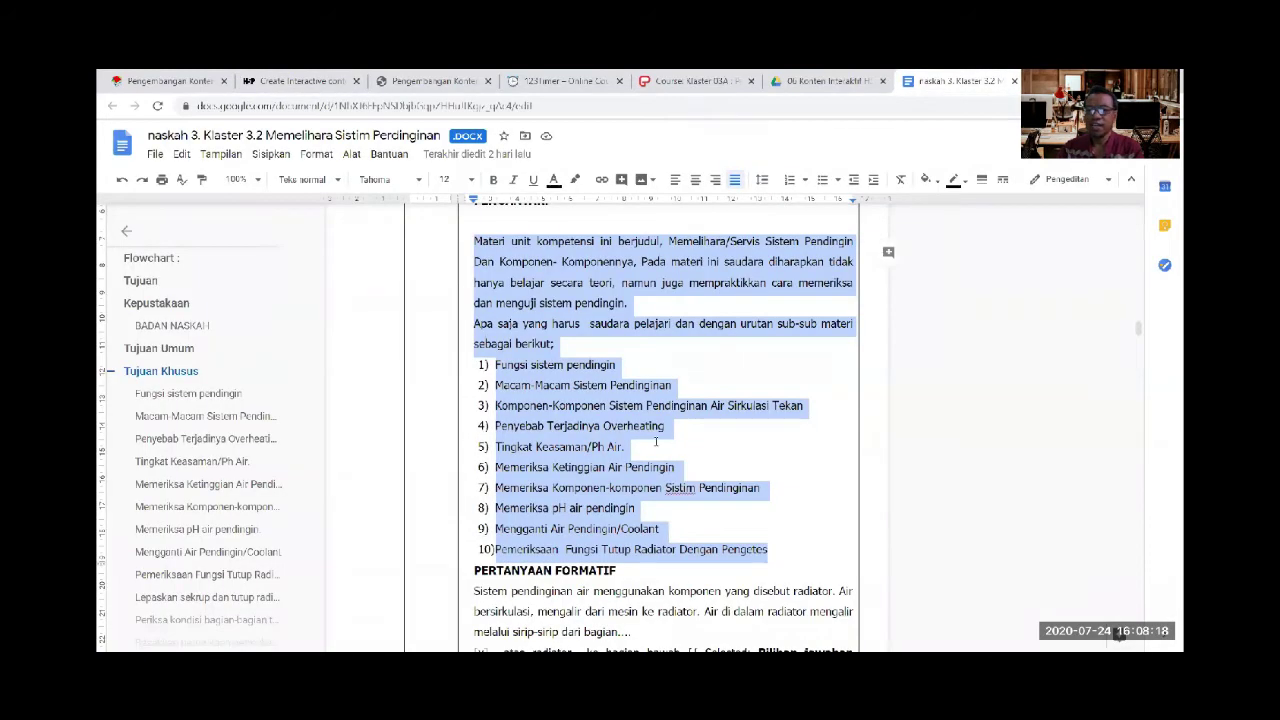
scroll(656, 441, down, 3)
scroll(650, 441, down, 8)
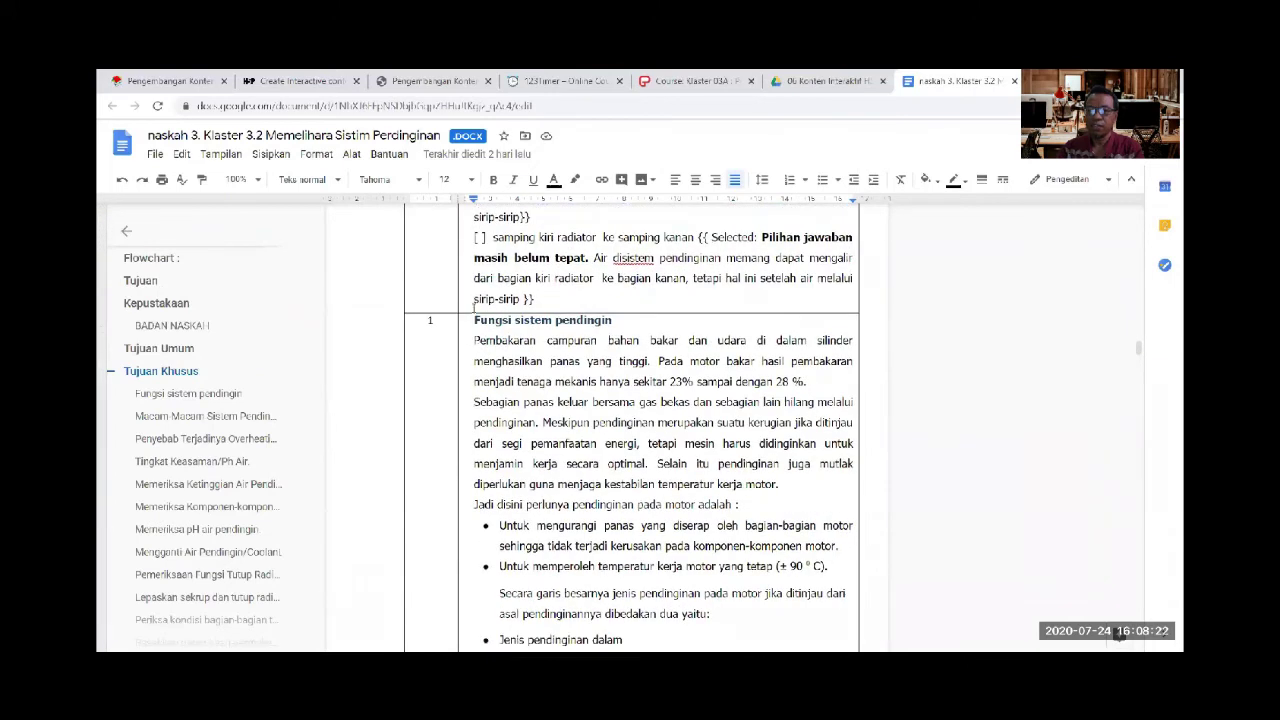
drag(472, 320, 614, 318)
key(ctrl+c)
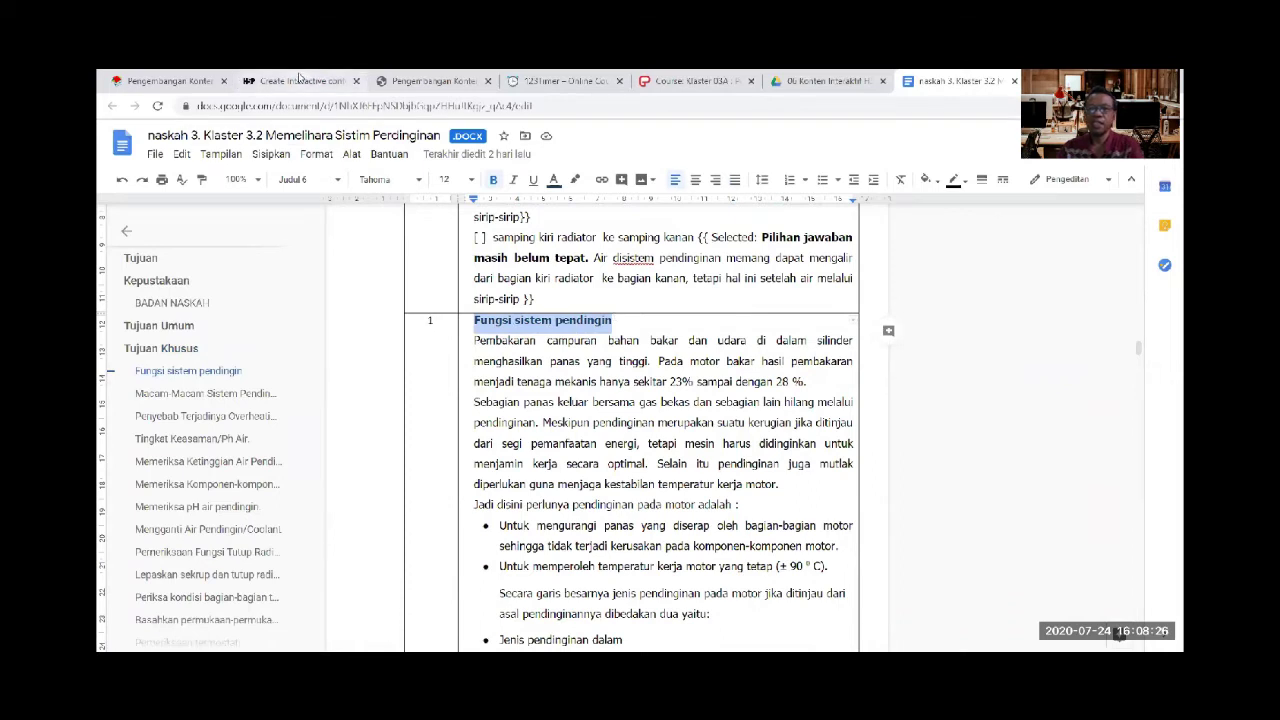
Replace the PENGANTAR title on slide 3 in H5P with the copied "Fungsi sistem pendingin" and extend its text box downward to fit two lines
click(300, 80)
click(321, 243)
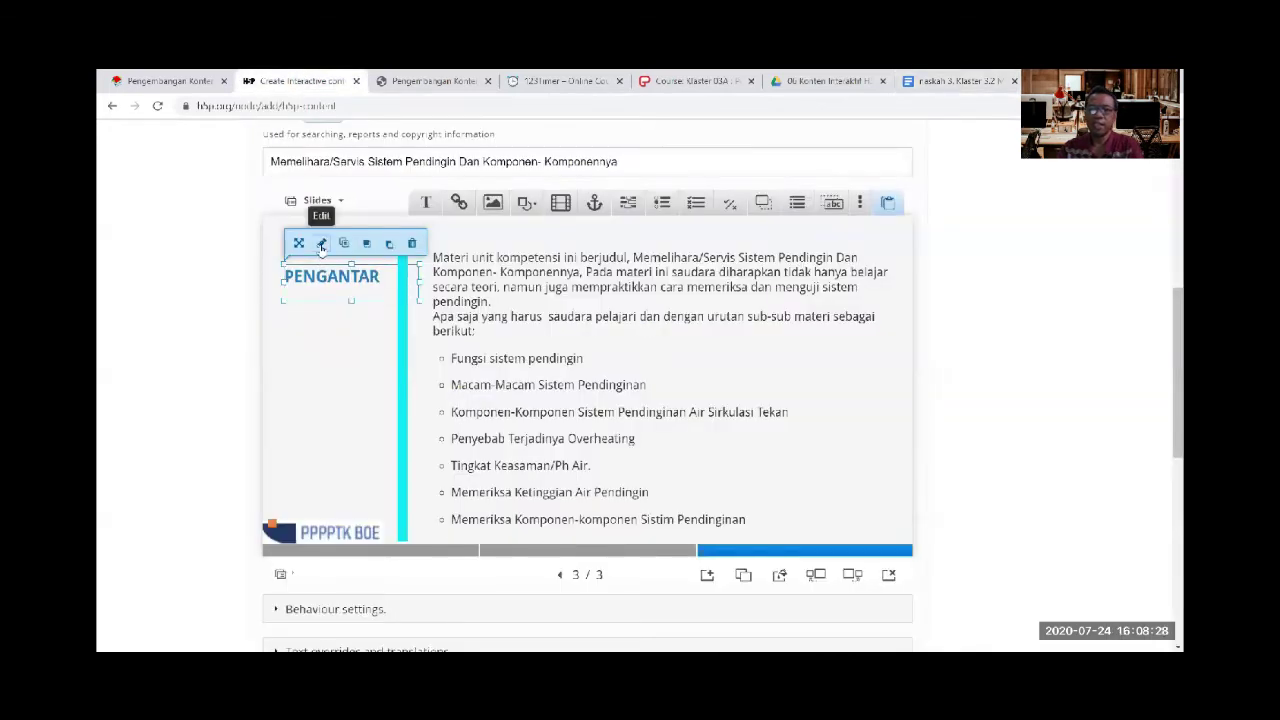
drag(346, 174, 275, 151)
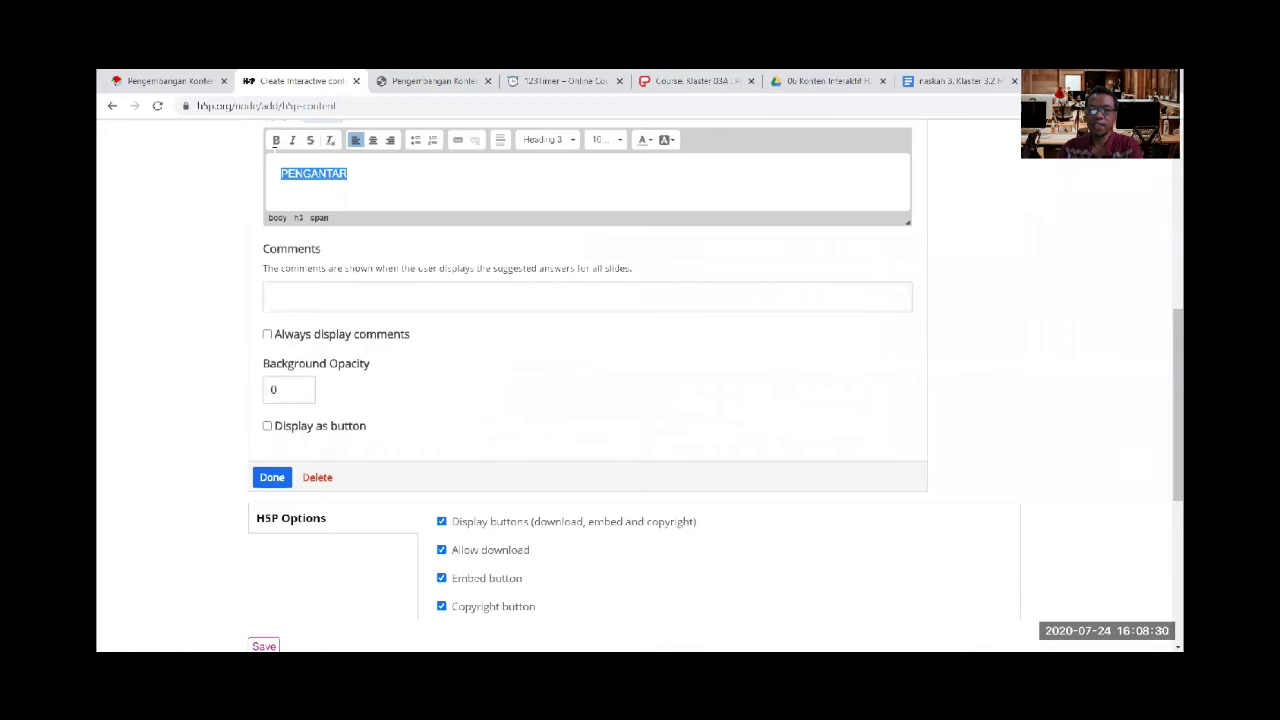
key(ctrl+v)
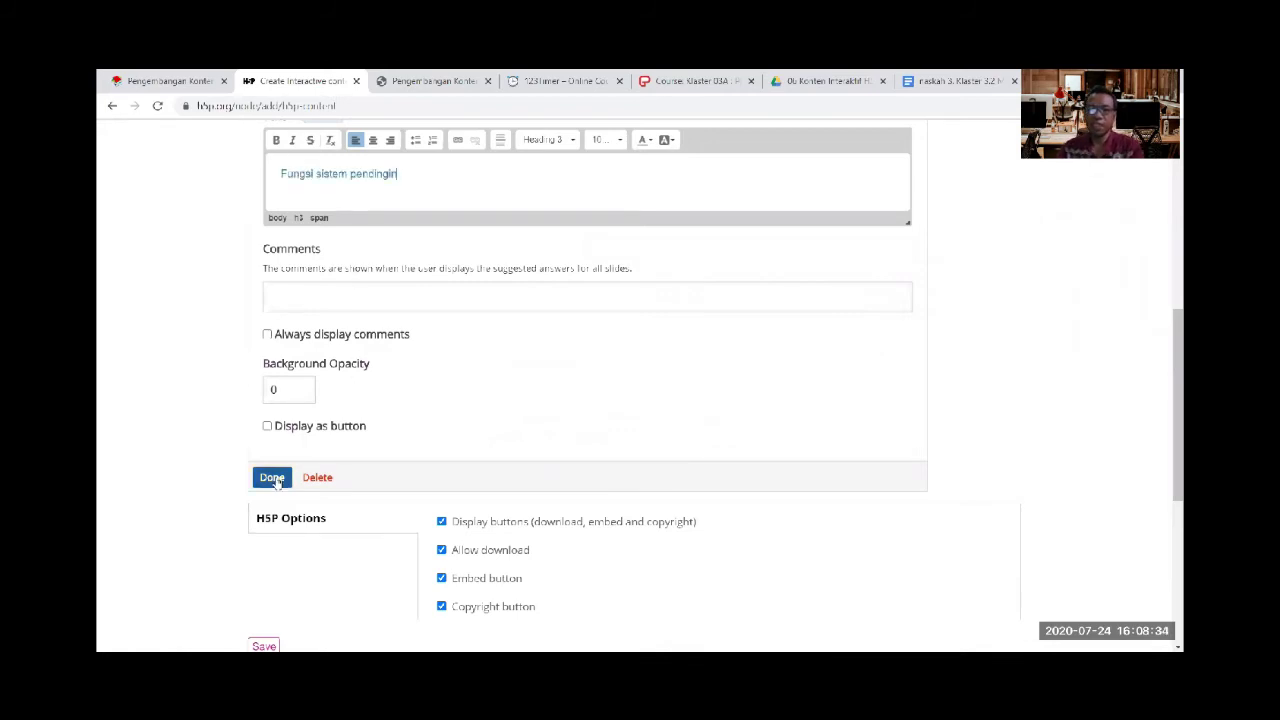
click(272, 478)
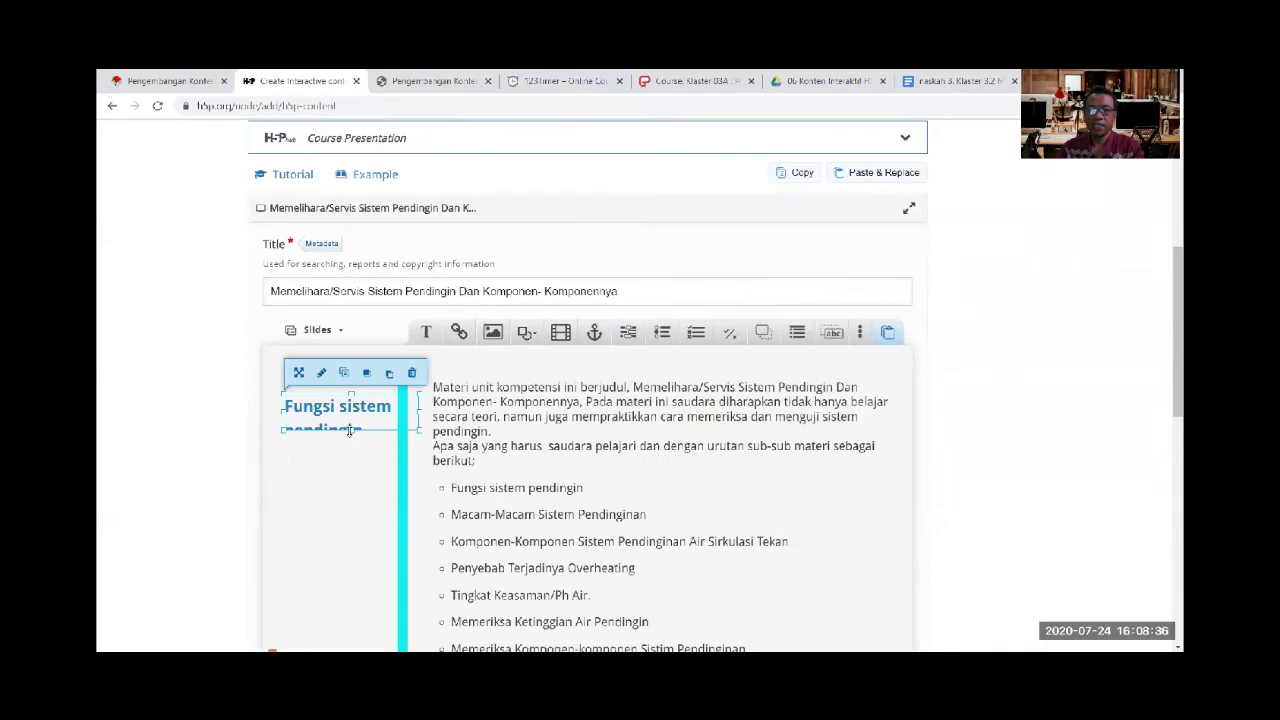
drag(351, 429, 350, 458)
Replace slide 3's body text with the section 1 text from the Google Docs script, from "Pembakaran campuran bahan bakar" to "Jenis pendinginan luar"
click(480, 430)
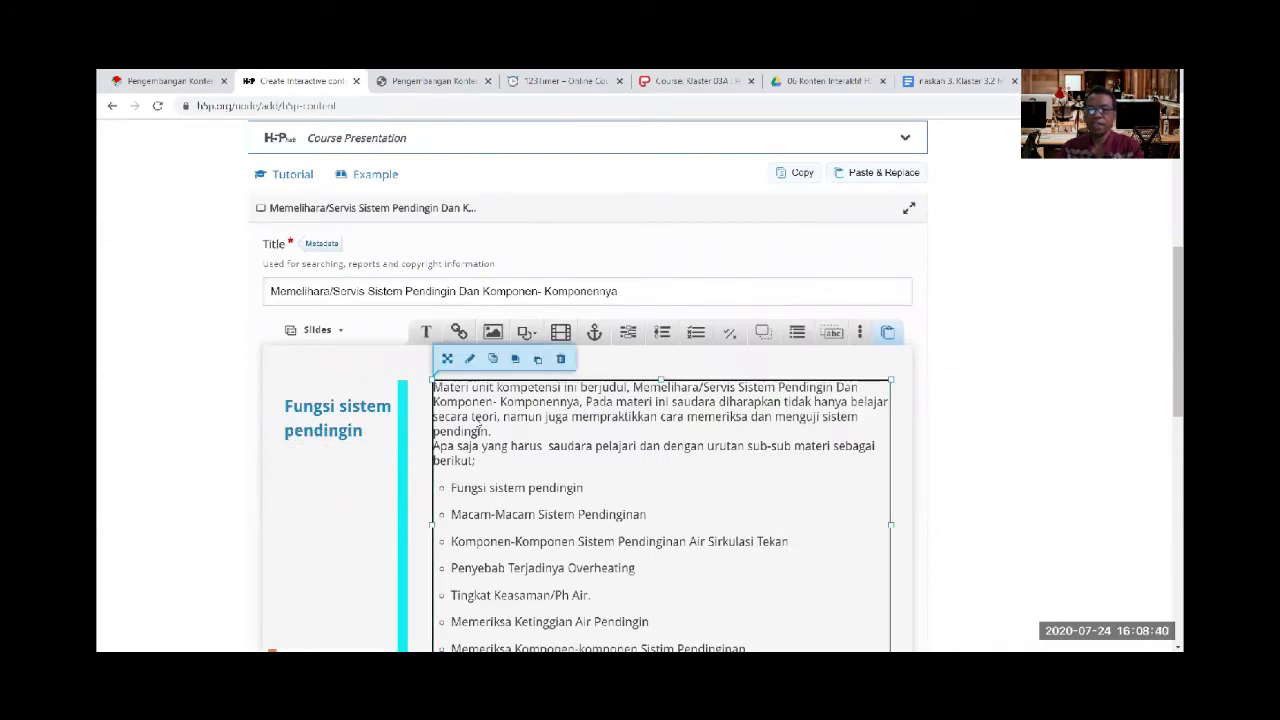
click(955, 80)
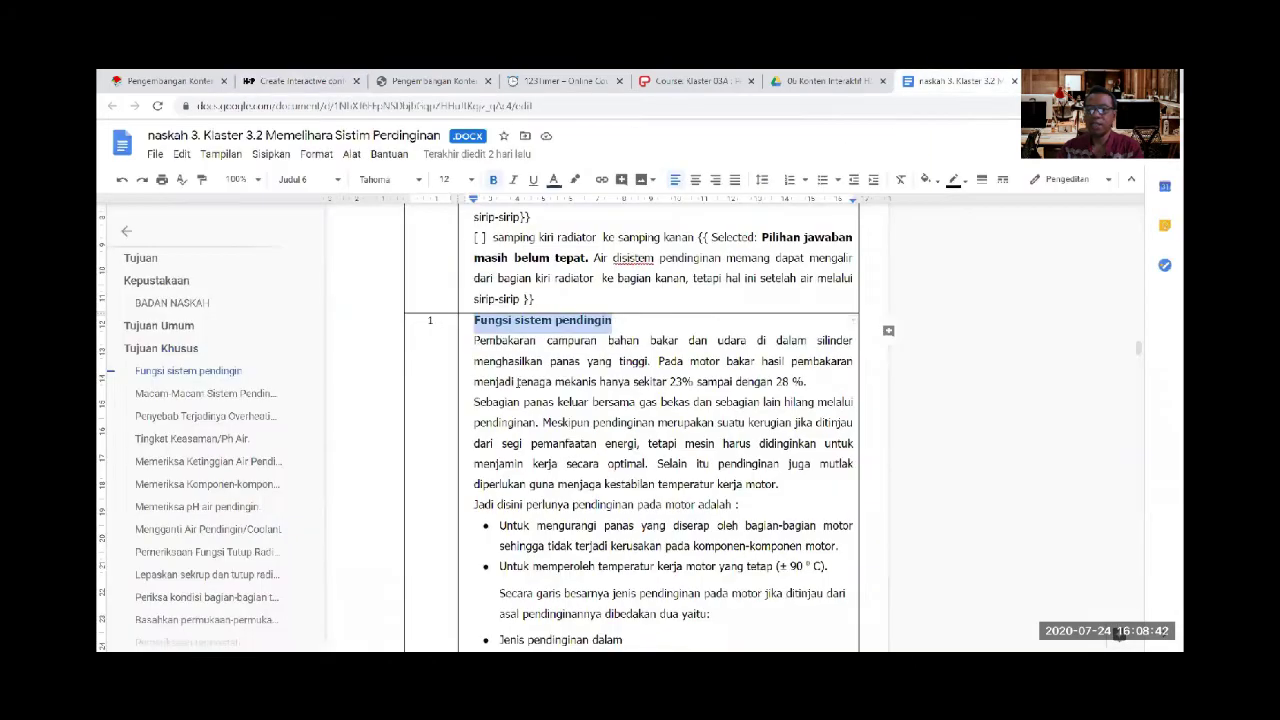
scroll(519, 383, down, 1)
click(475, 270)
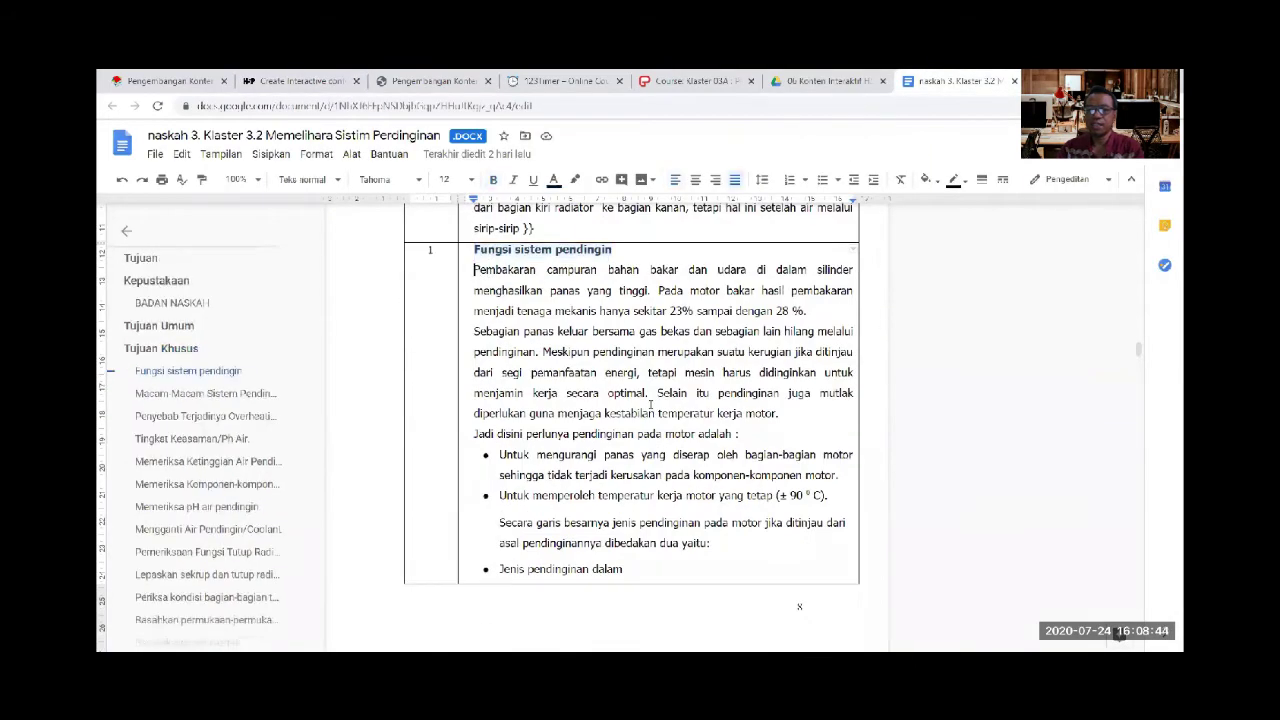
scroll(651, 404, down, 2)
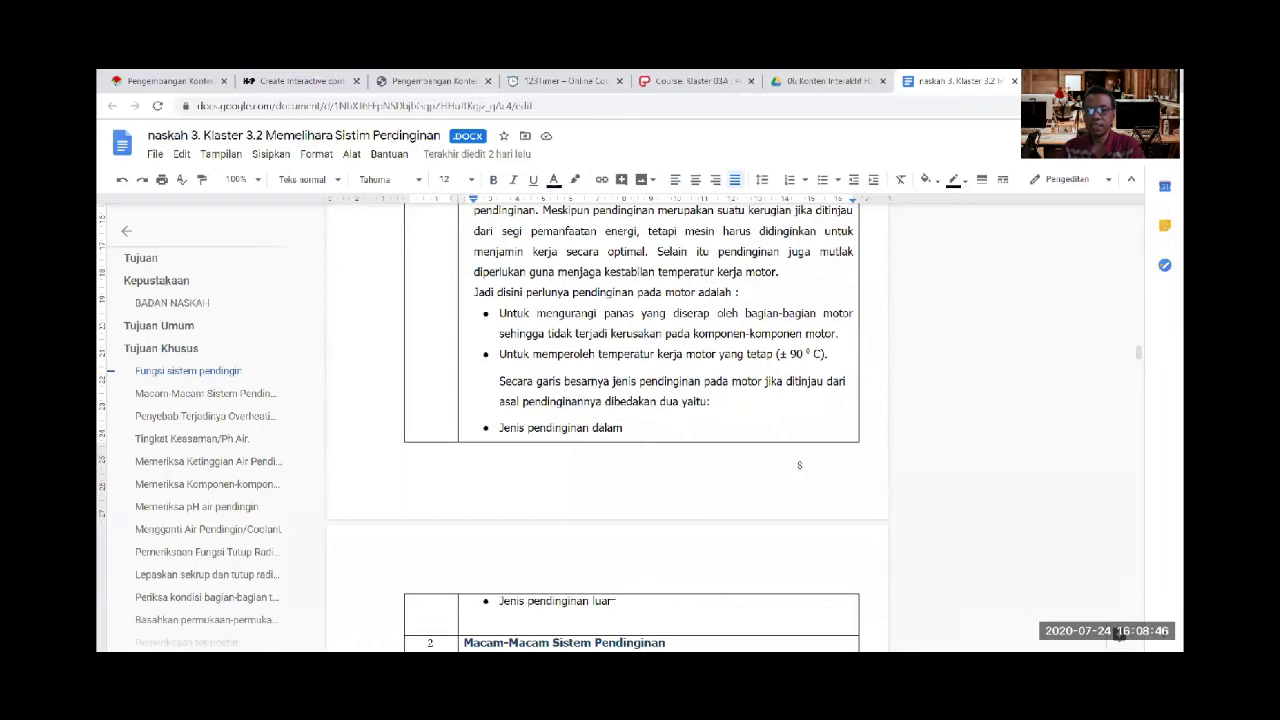
shift+click(613, 601)
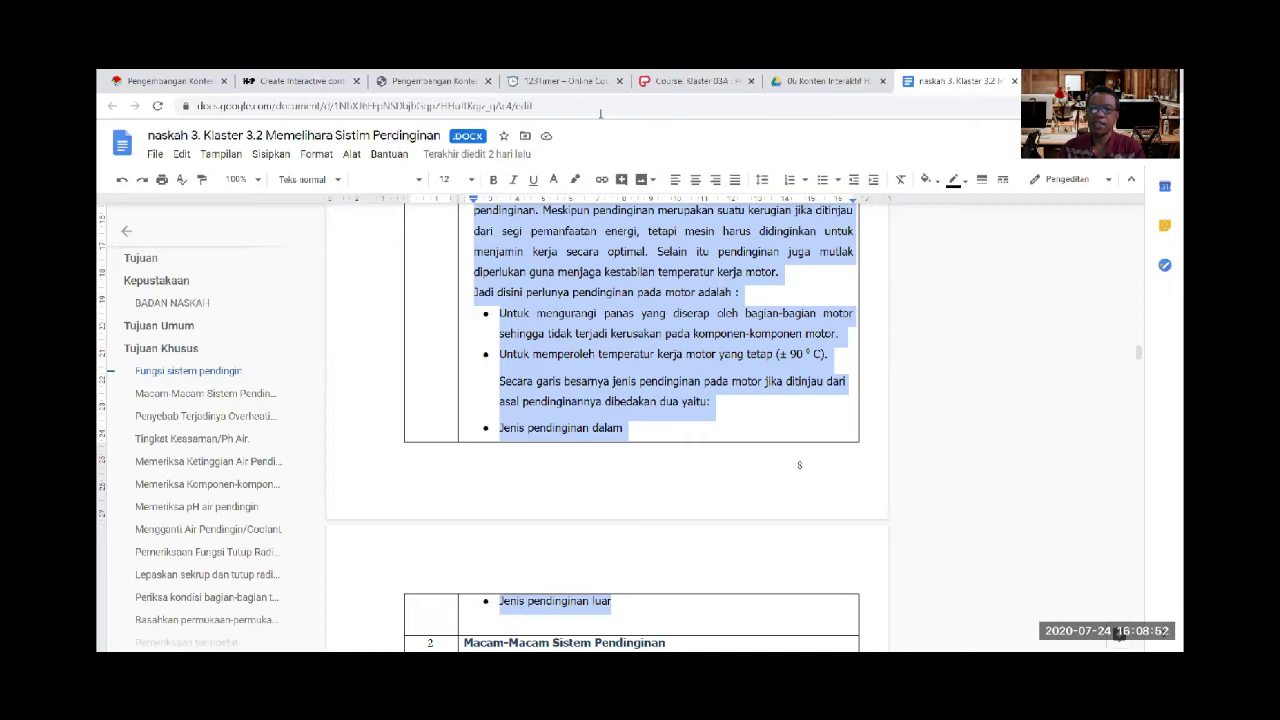
click(295, 80)
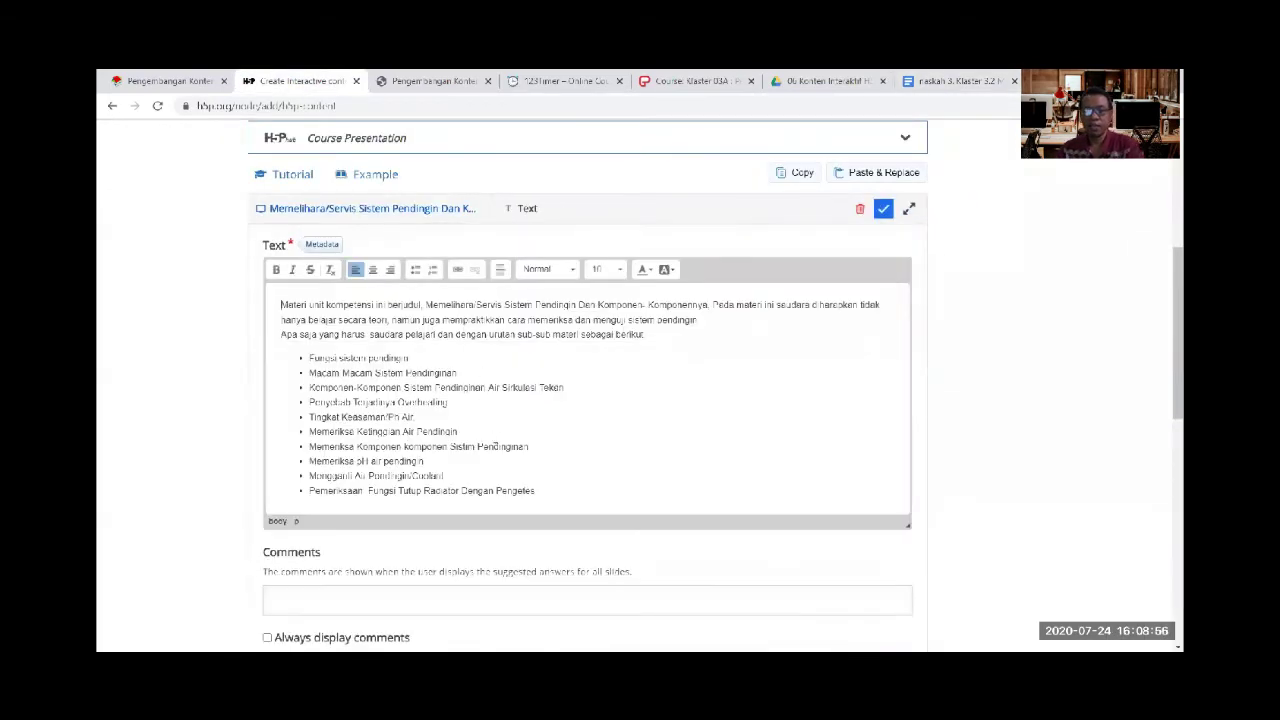
key(ctrl+a)
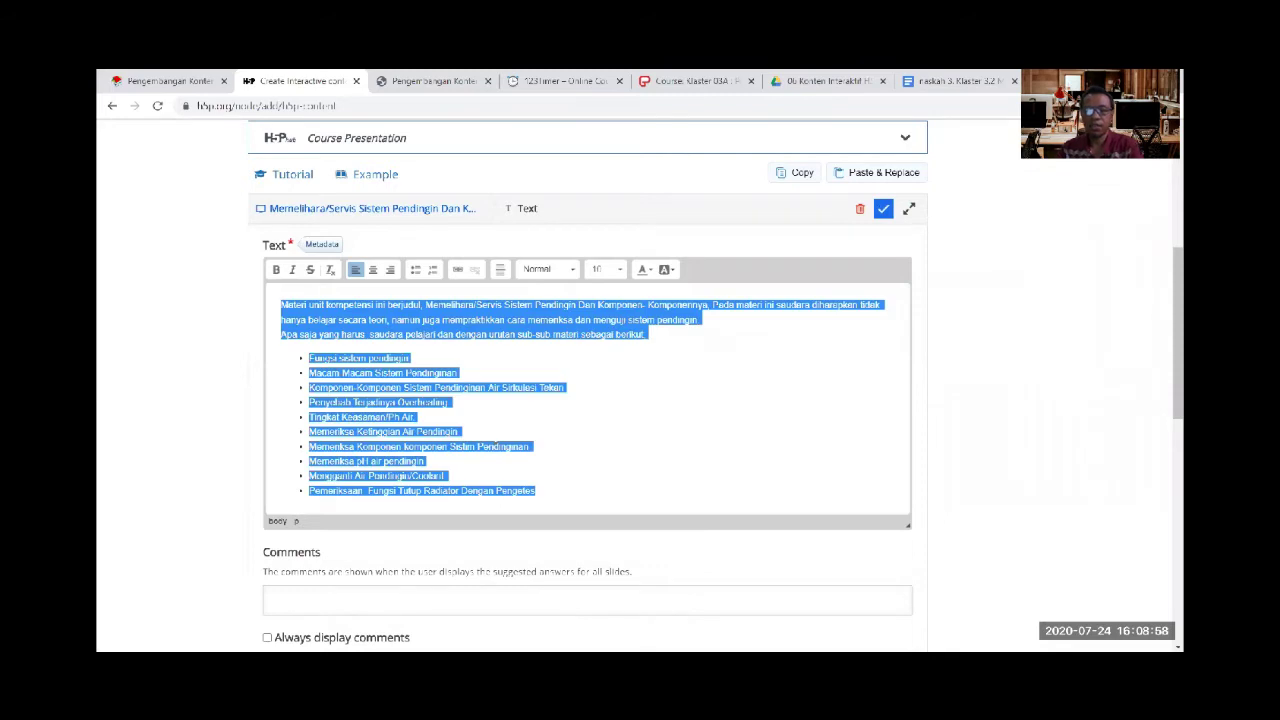
text(Pembakaran campuran bahan bakar dan udara di dalam silinder menghasilkan panas yang tinggi. Pada motor bakar hasil pembakaran menjadi tenaga mekanis hanya sekitar 23% sampai dengan 28 %. Sebagian panas keluar bersama gas bekas dan sebagian lain hilang melalui pendinginan. Meskipun pendinginan merupakan suatu kerugian jika ditinjau dari segi pemanfaatan energi, tetapi mesin harus didinginkan untuk menjamin kerja secara optimal. Selain itu pendinginan juga mutlak diperlukan guna menjaga kestabilan temperatur kerja motor Jadi disini perlunya pendinginan pada motor adalah : Untuk mengurangi panas yang diserap oleh bagian-bagian motor sehingga tidak terjadi kerusakan pada komponen-komponen motor Untuk memperoleh temperatur kerja motor yang tetap (± 90 0 C) Secara garis besarnya jenis pendinginan pada motor jika ditinjau dari asal pendinginannya dibedakan dua yaitu Jenis pendinginan dalam Jenis pendinginan luar)
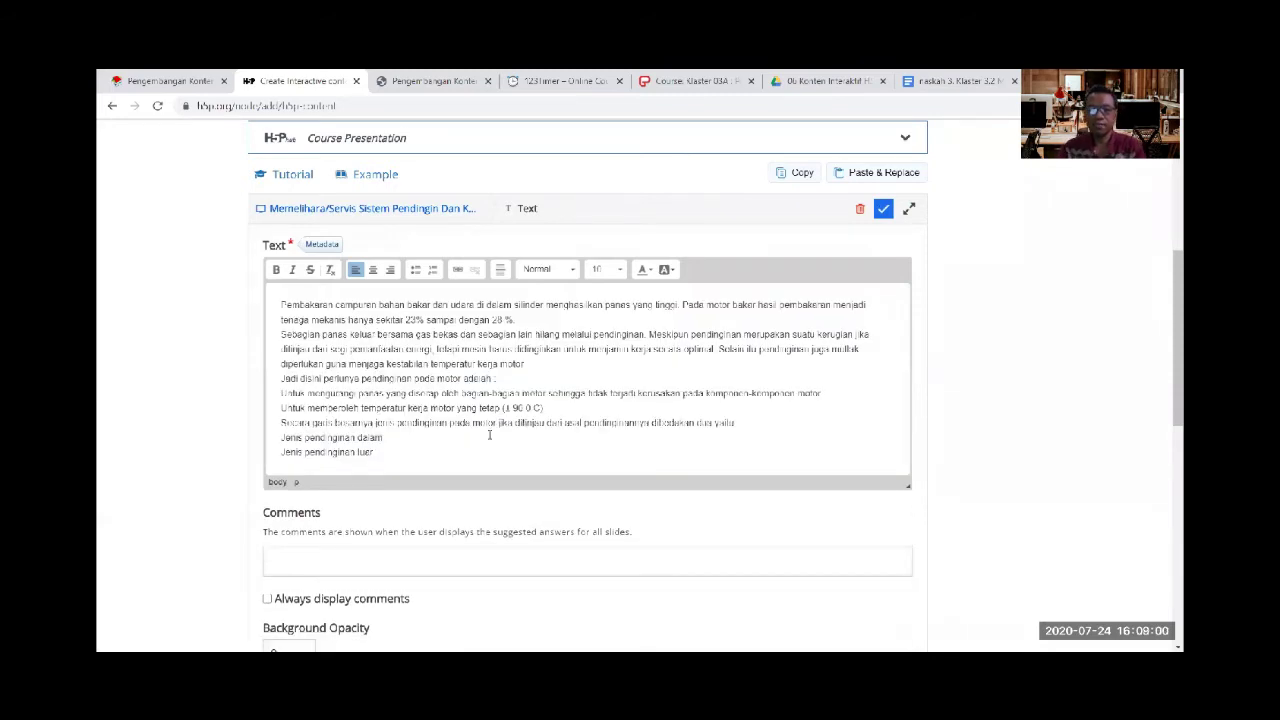
Format the lines from "Untuk mengurangi panas" to "Jenis pendinginan luar" as a bulleted list and finish editing the text element
drag(278, 393, 389, 452)
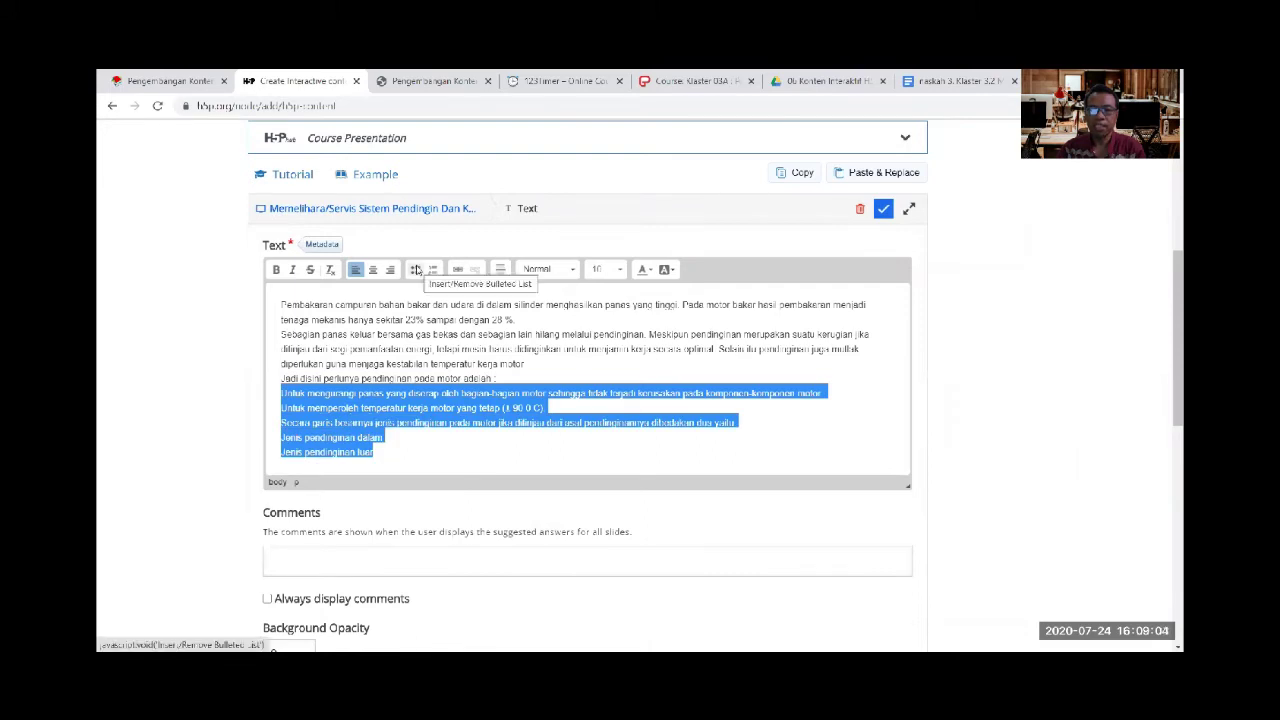
click(416, 270)
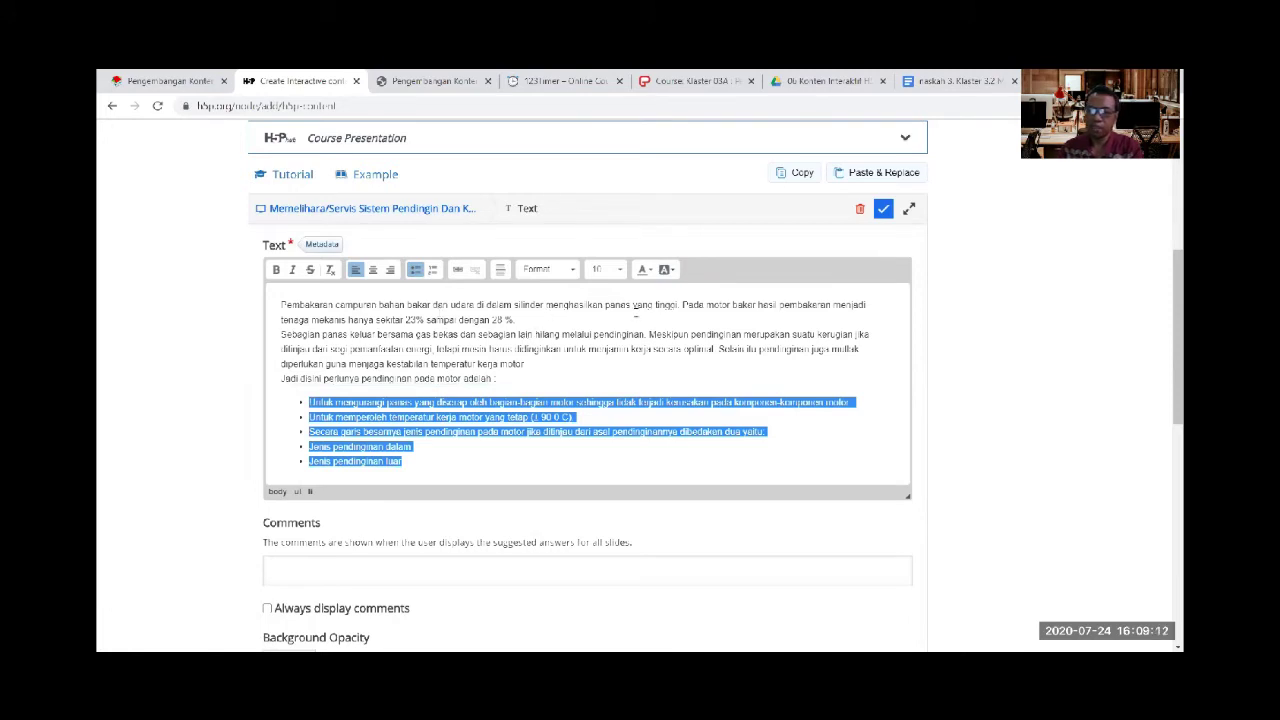
click(618, 269)
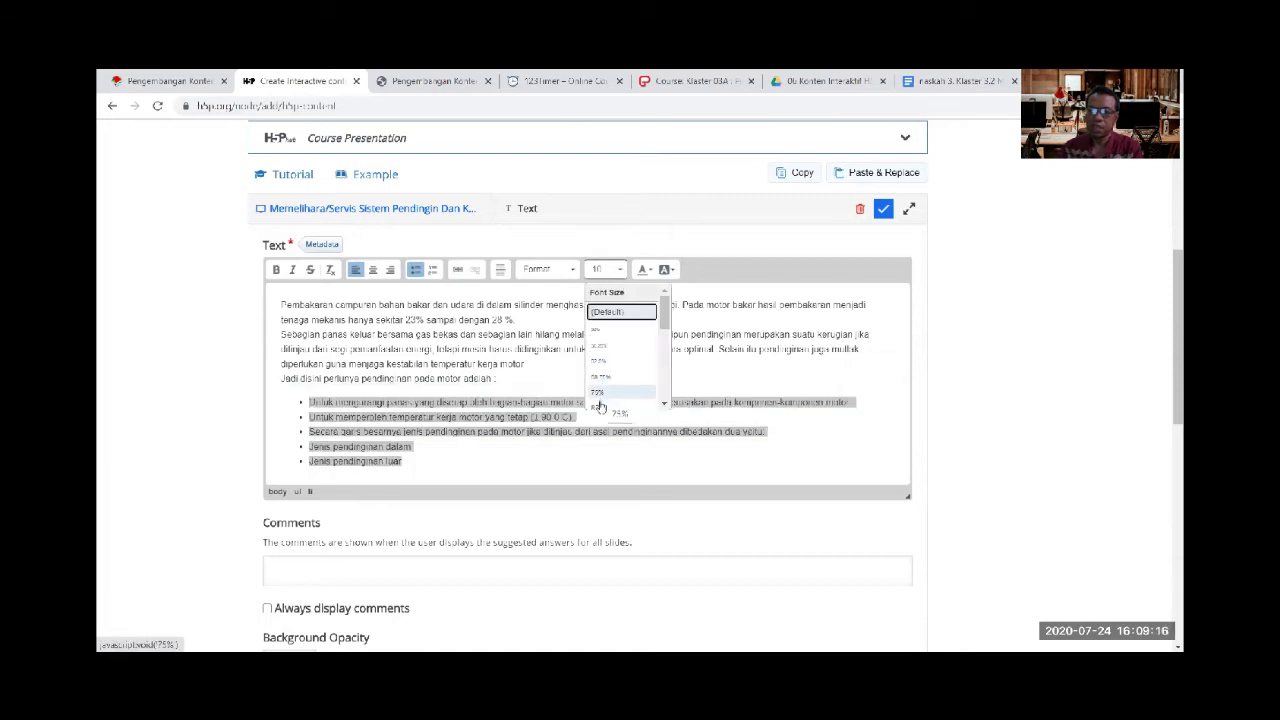
click(696, 257)
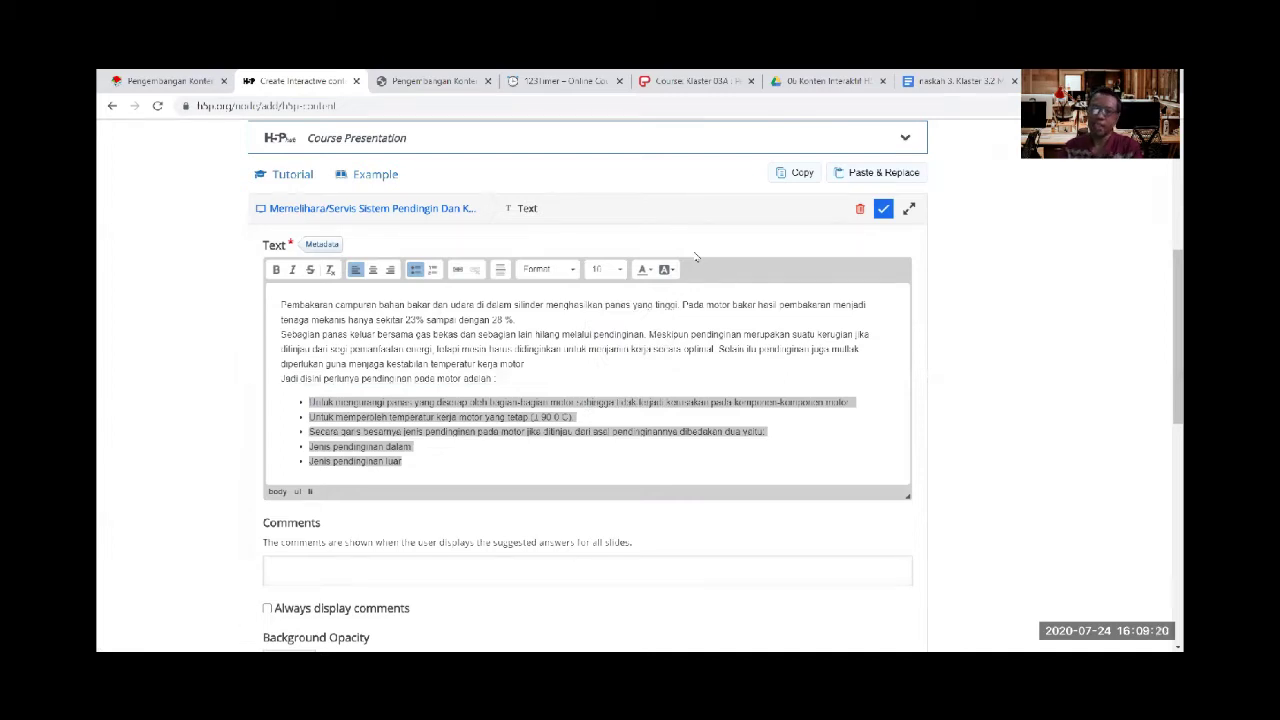
click(884, 210)
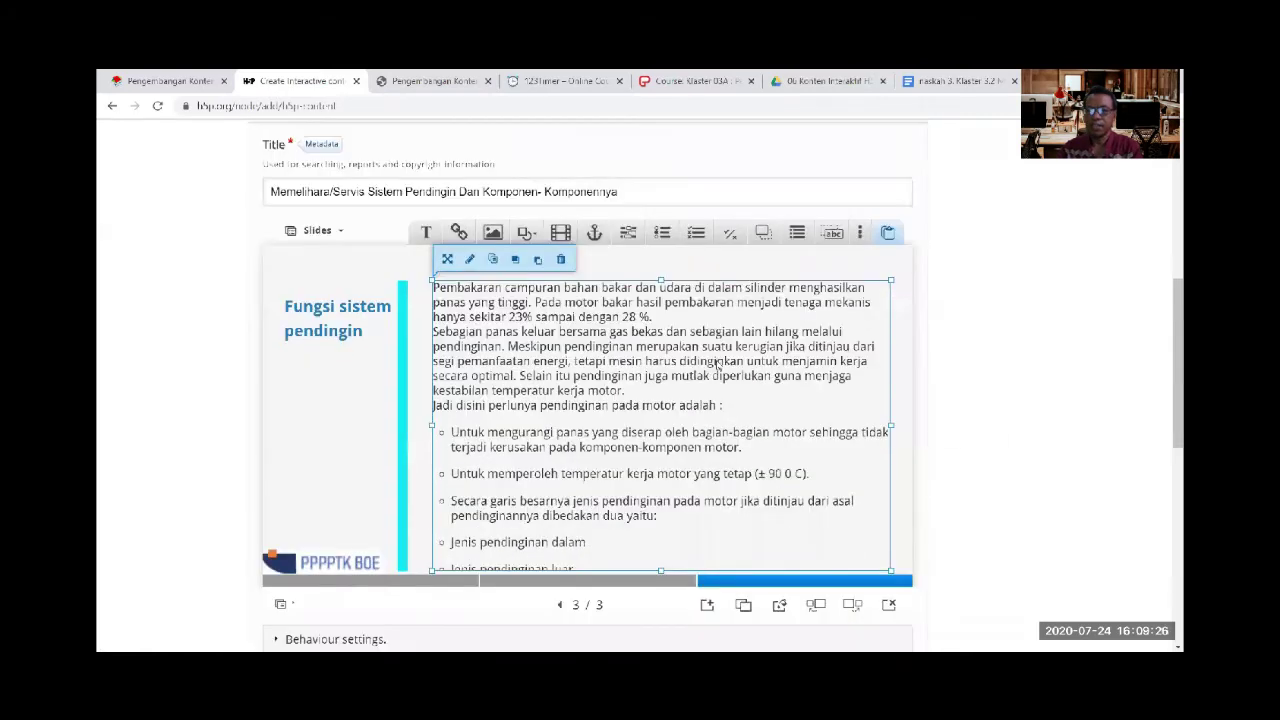
Widen the body text box slightly on both sides and set the paragraphs above the bulleted list to 75% font size
drag(432, 425, 418, 425)
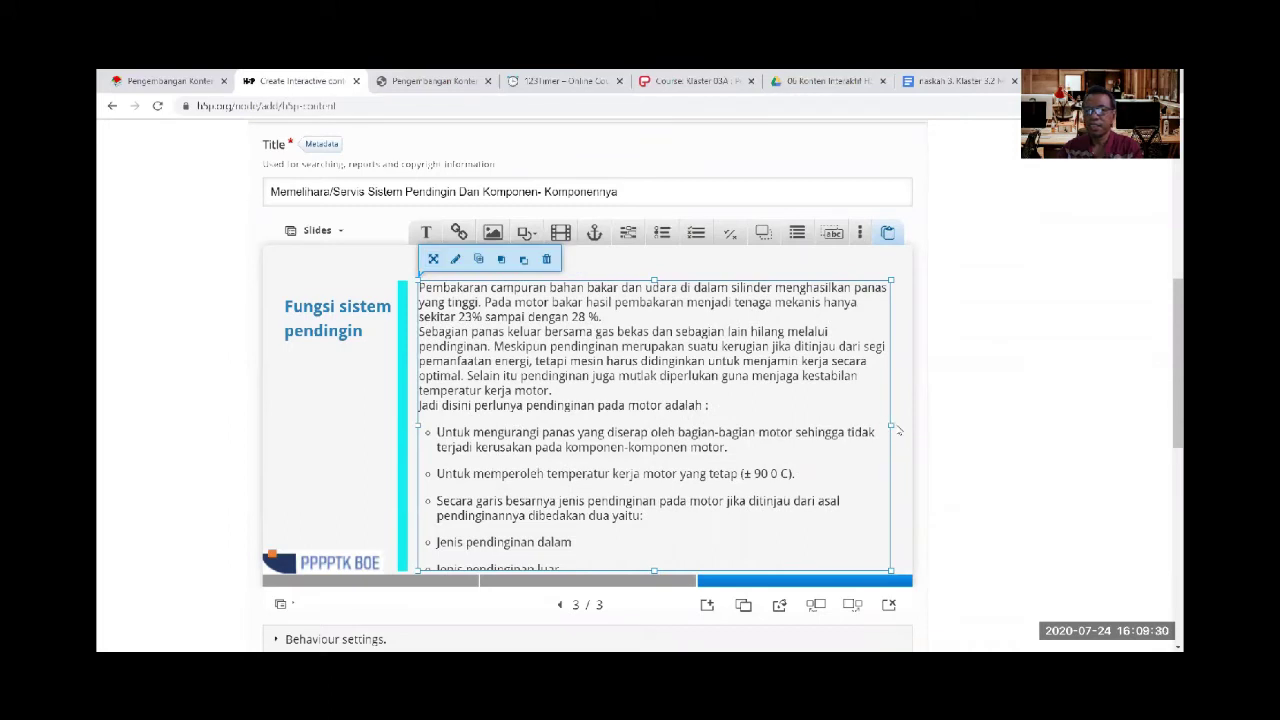
drag(890, 425, 900, 425)
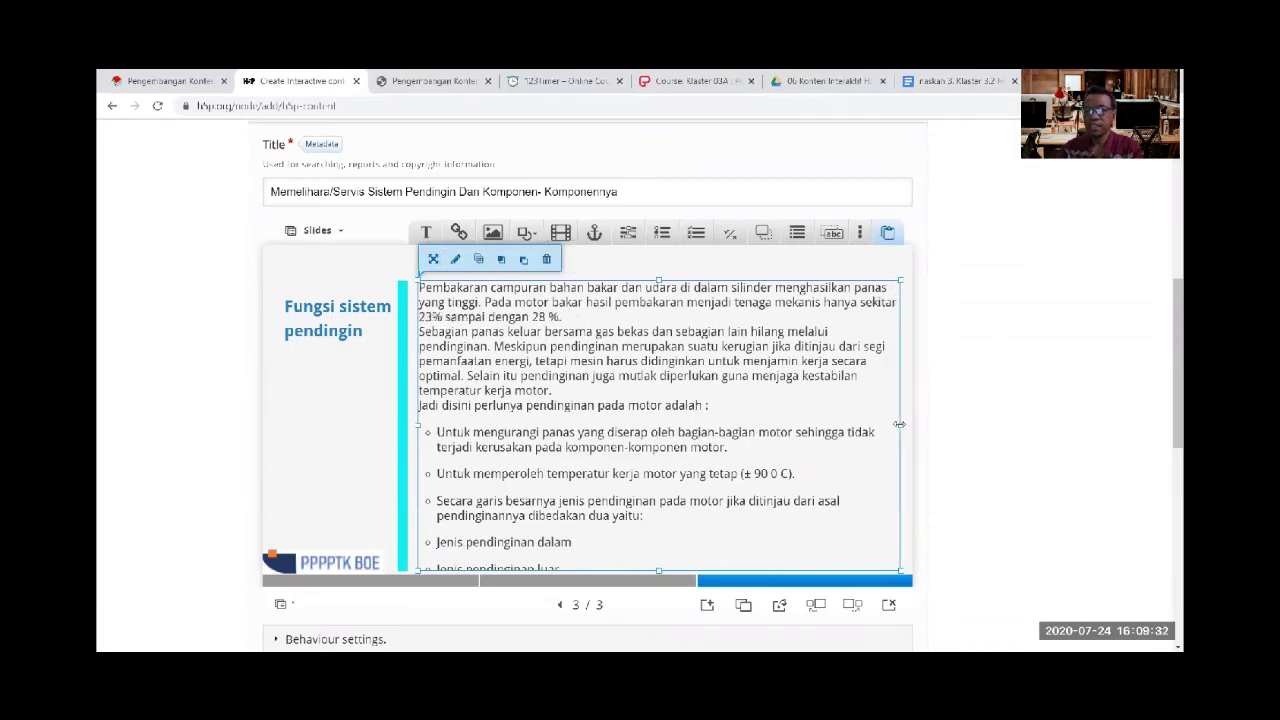
click(458, 259)
drag(496, 279, 266, 196)
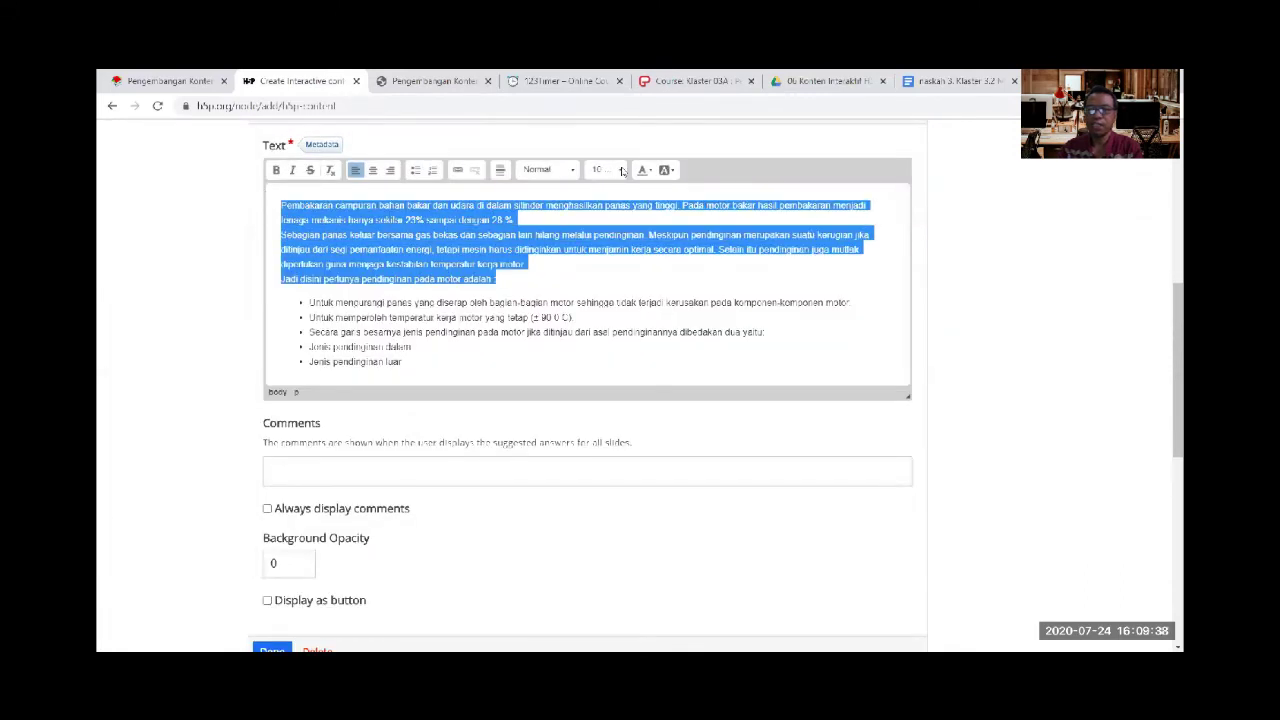
click(621, 170)
click(604, 291)
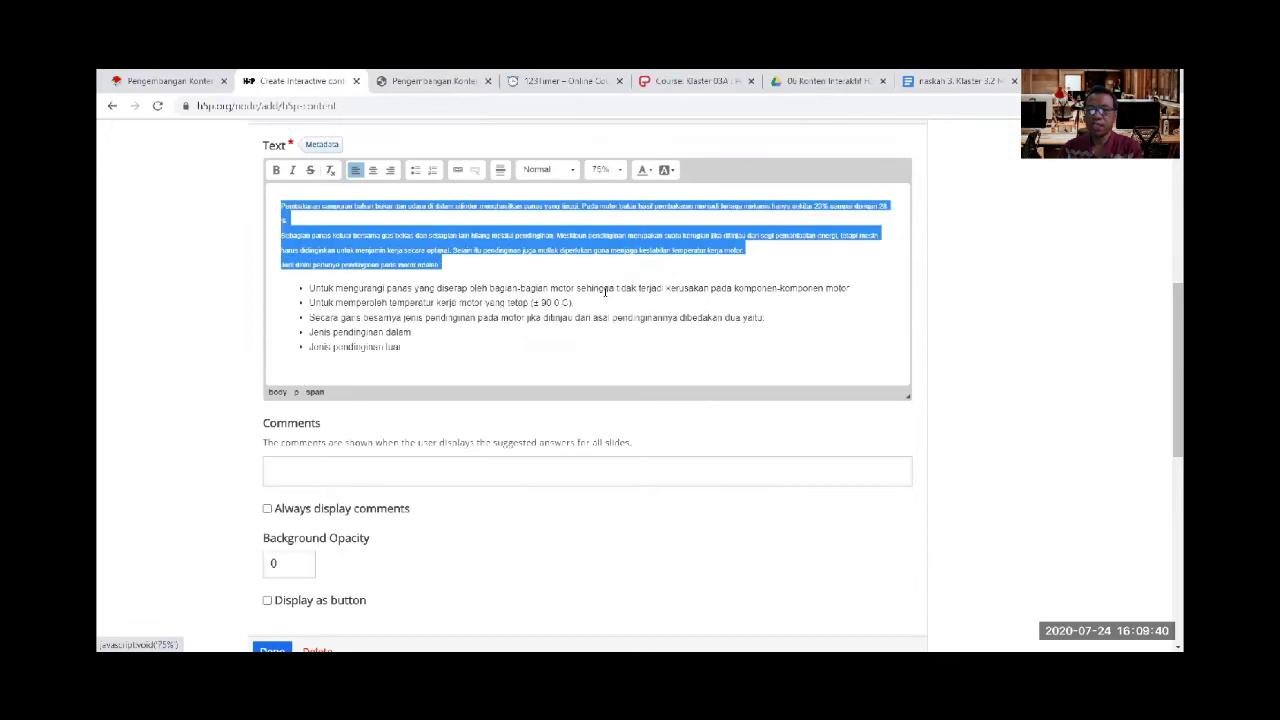
click(273, 637)
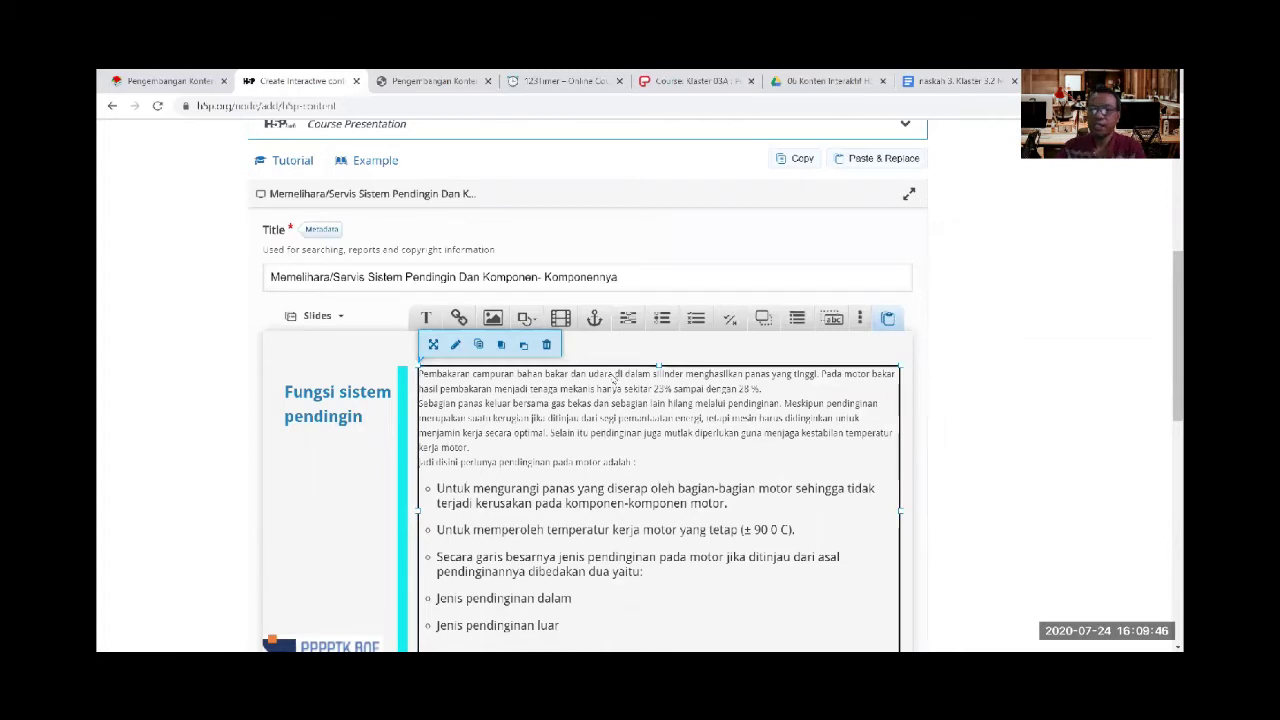
click(634, 351)
scroll(634, 351, down, 1)
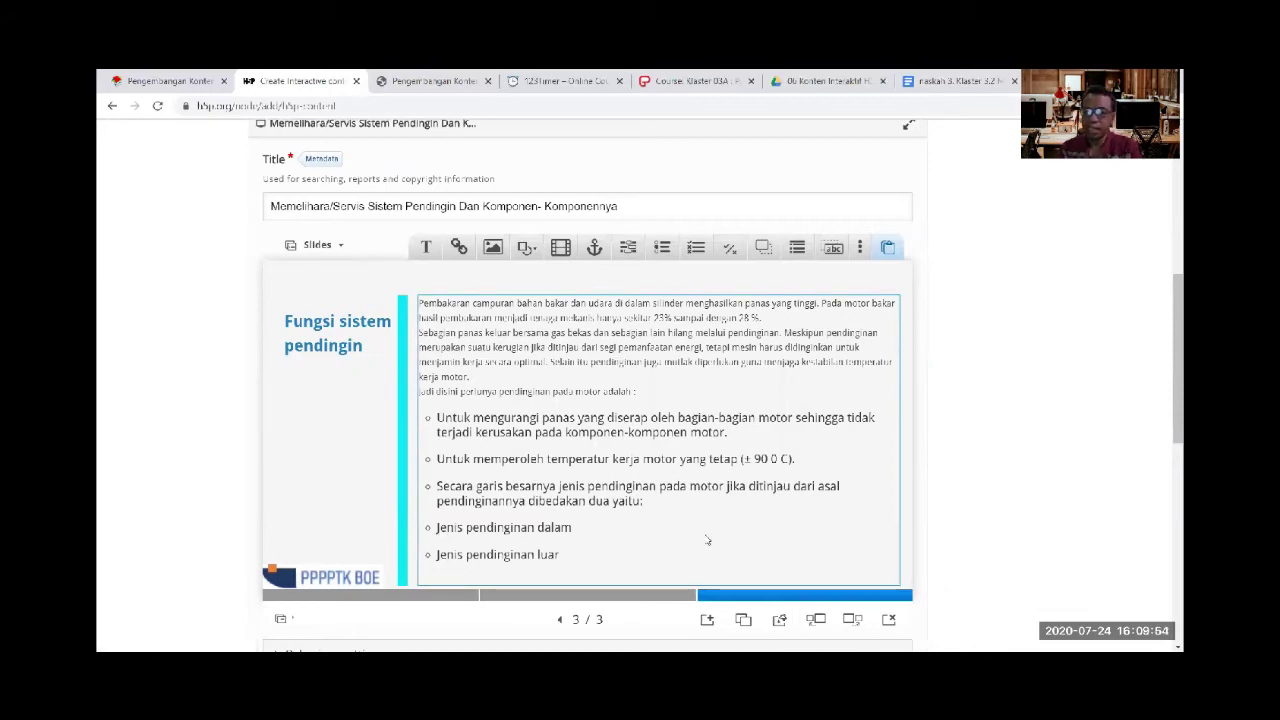
Clone the "Fungsi sistem pendingin" slide as slide 4 and copy the heading "Macam-Macam Sistem Pendinginan" from the Google Docs script
click(745, 627)
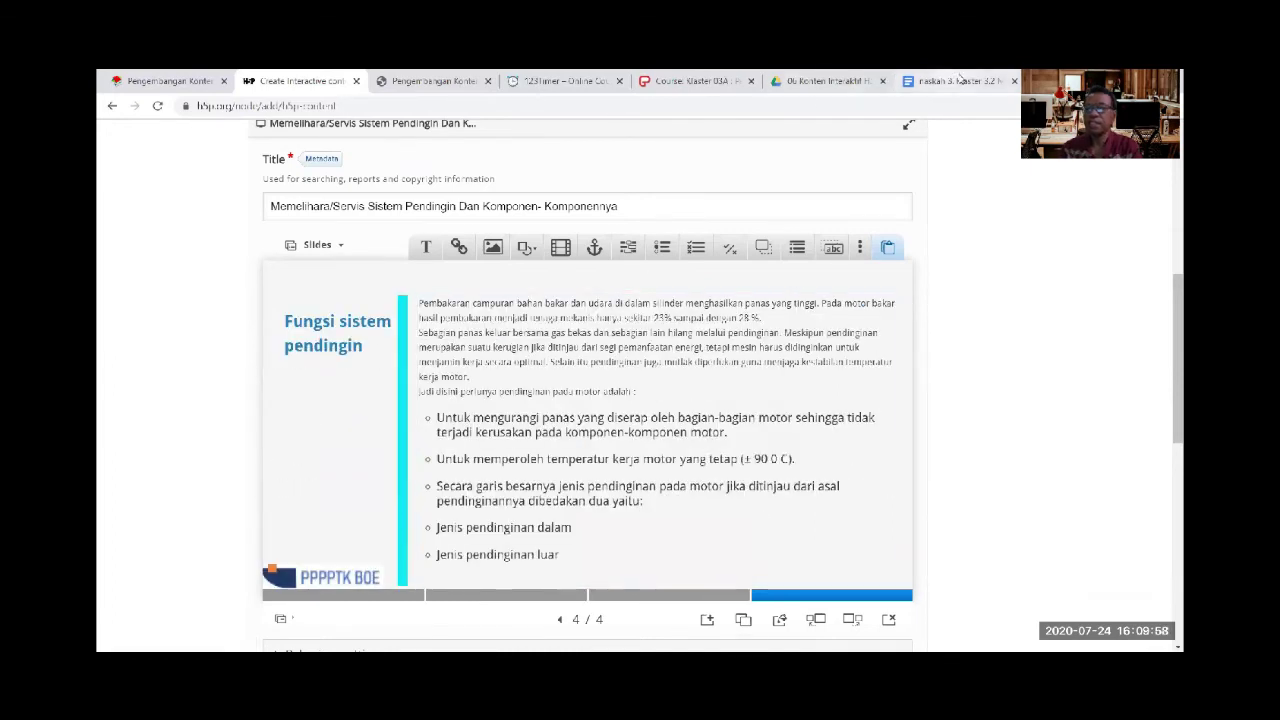
click(955, 81)
scroll(639, 365, down, 4)
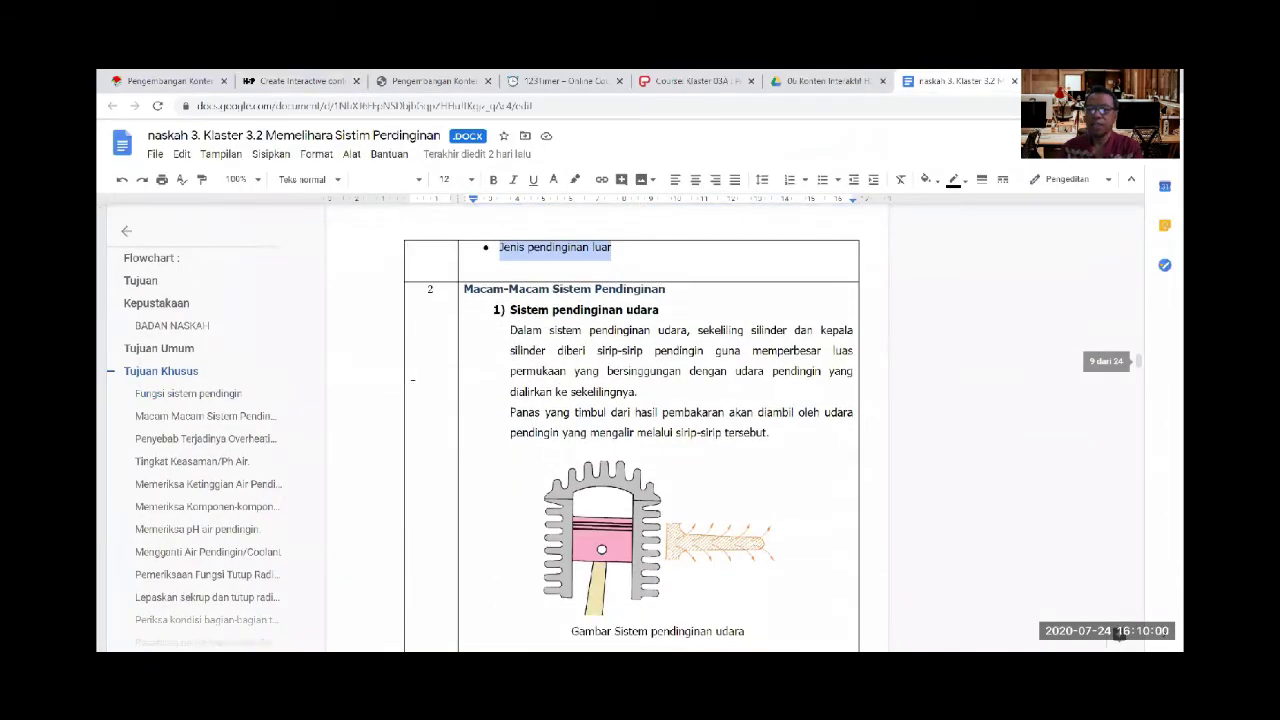
drag(465, 291, 666, 289)
key(ctrl+c)
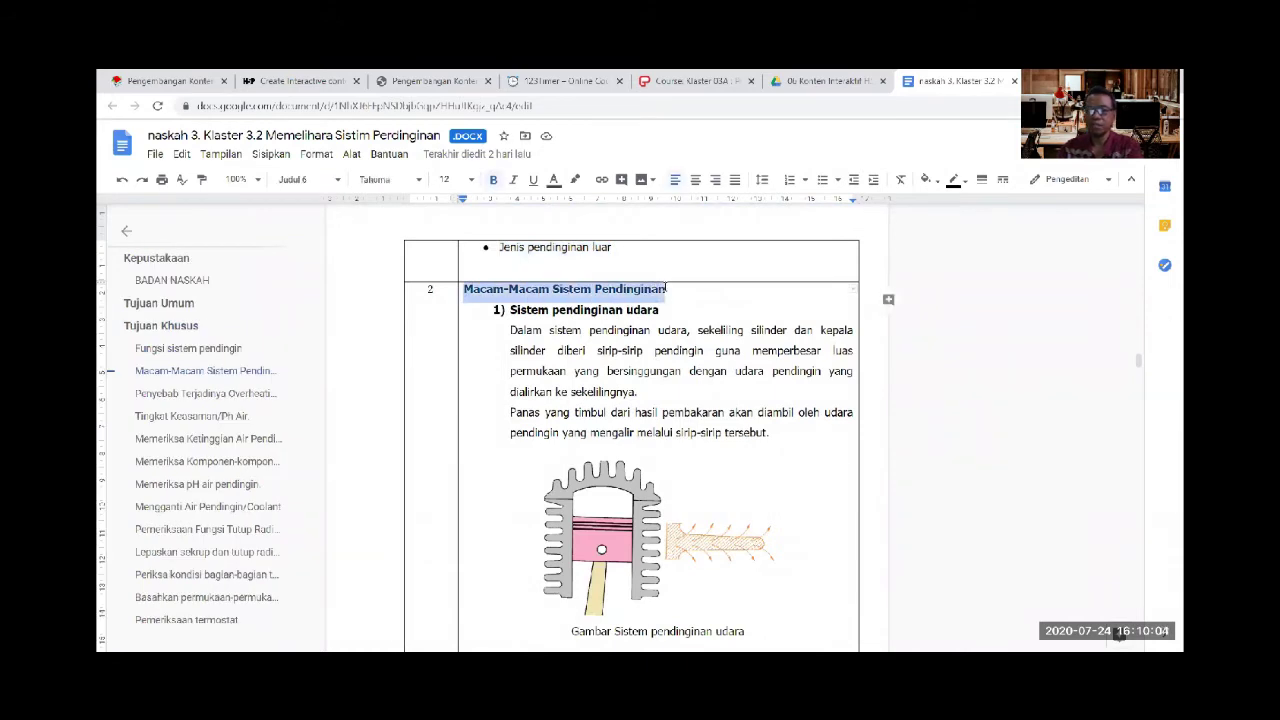
Replace the title on slide 4 in H5P with the copied "Macam-Macam Sistem Pendinginan" and finish editing the text element
click(292, 80)
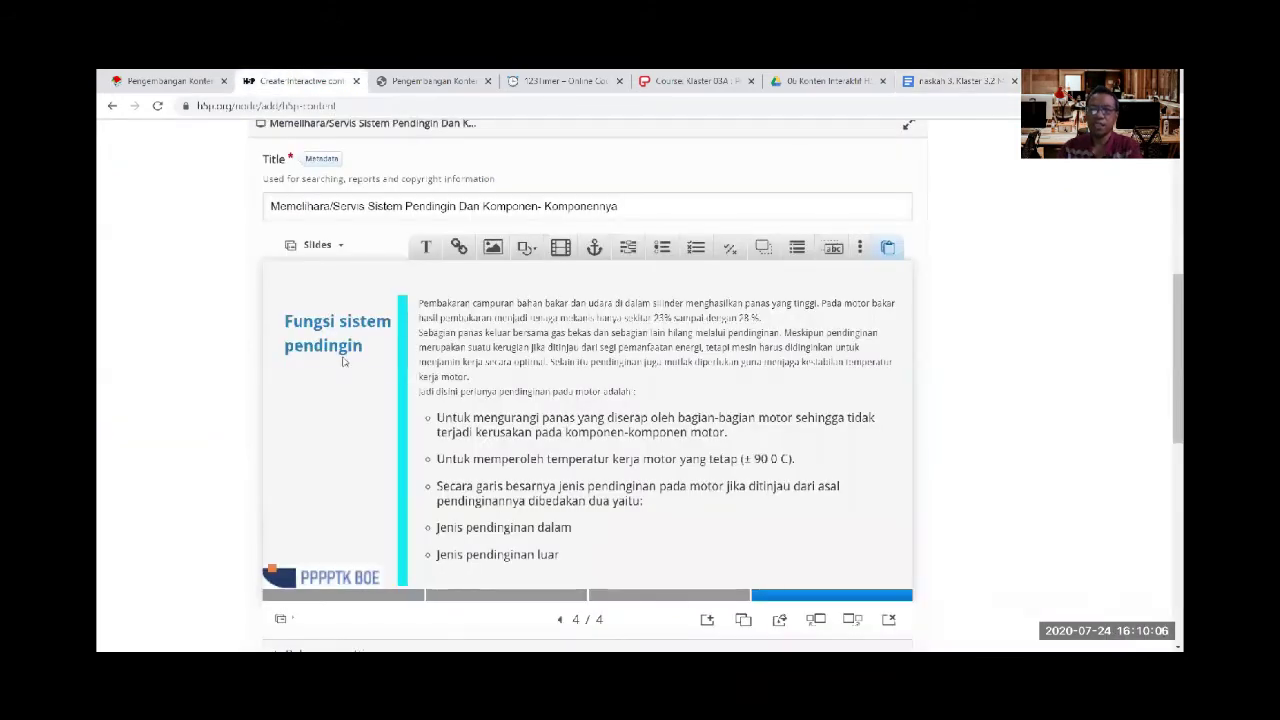
click(344, 360)
click(322, 289)
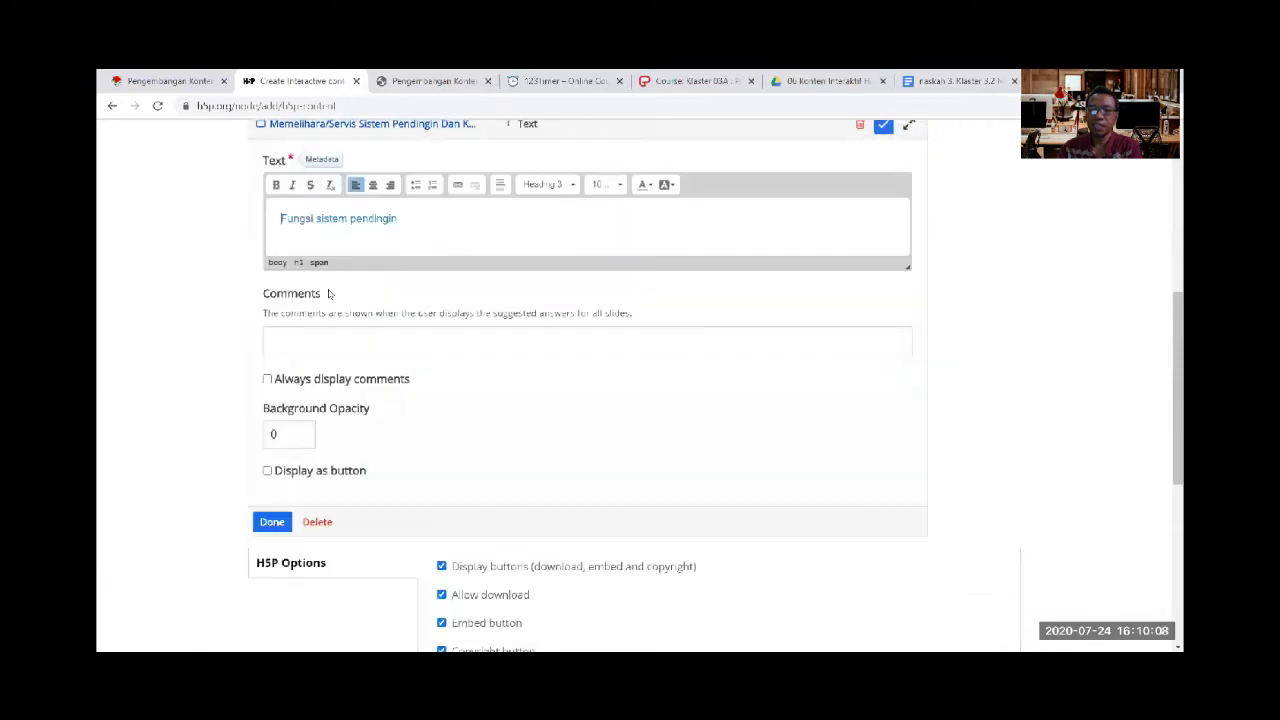
drag(398, 218, 257, 194)
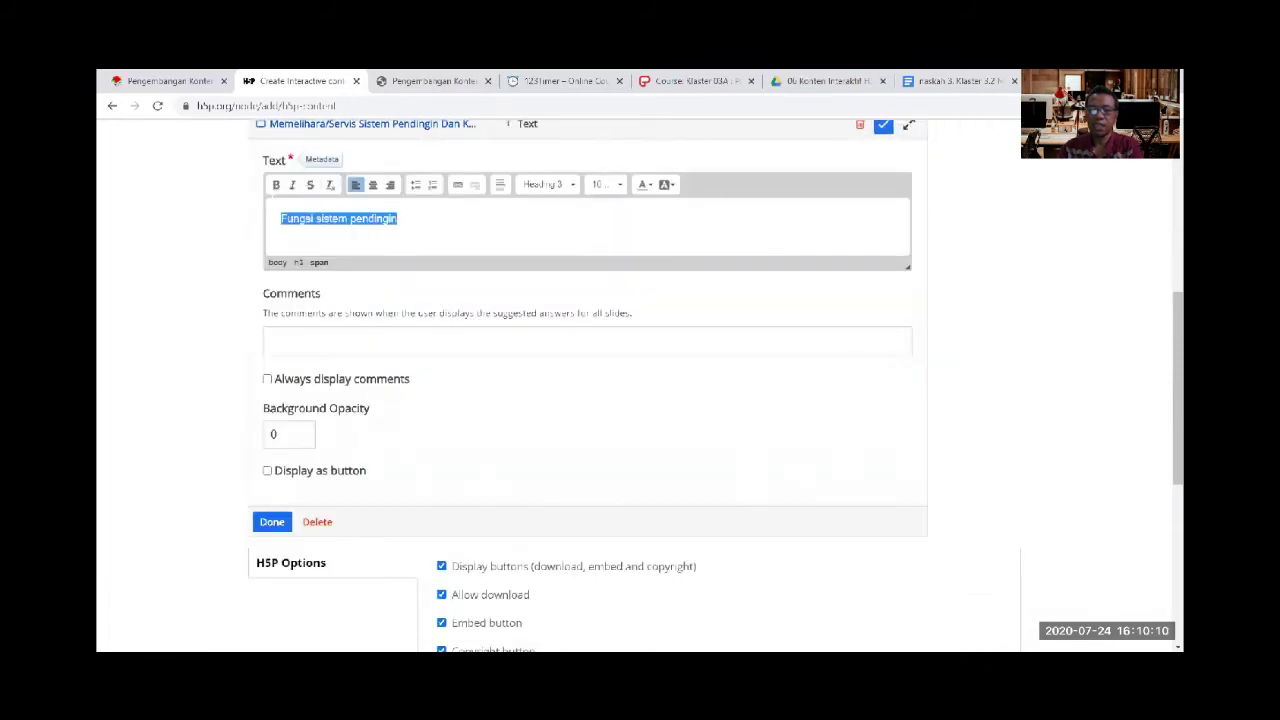
key(ctrl+v)
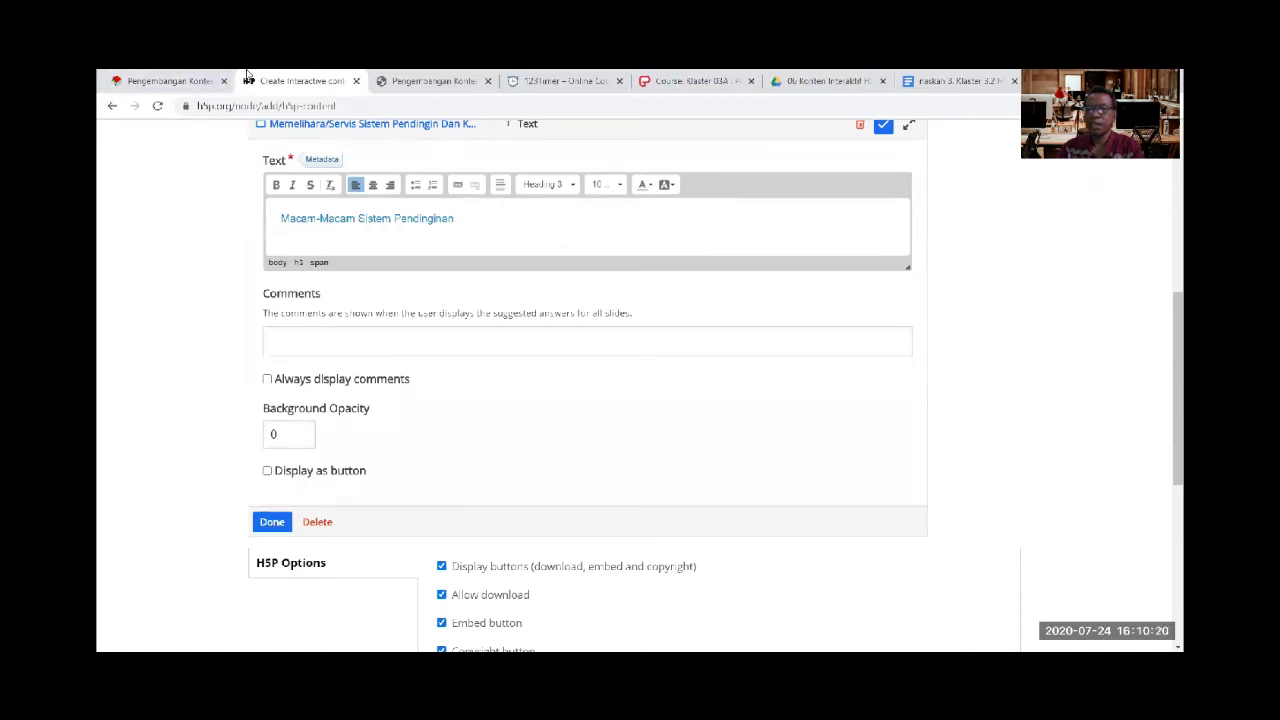
click(271, 523)
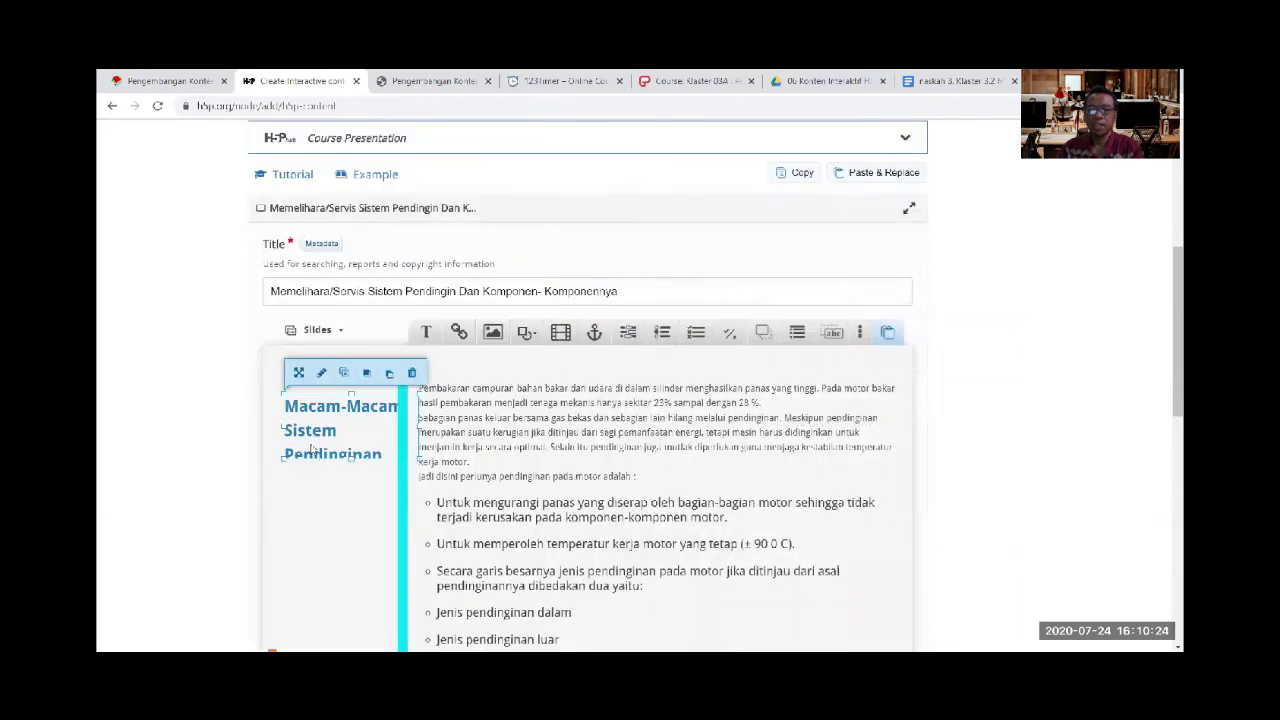
Enlarge the title text box on slide 4 downward and slightly outward so the three-line heading fits
drag(350, 459, 341, 471)
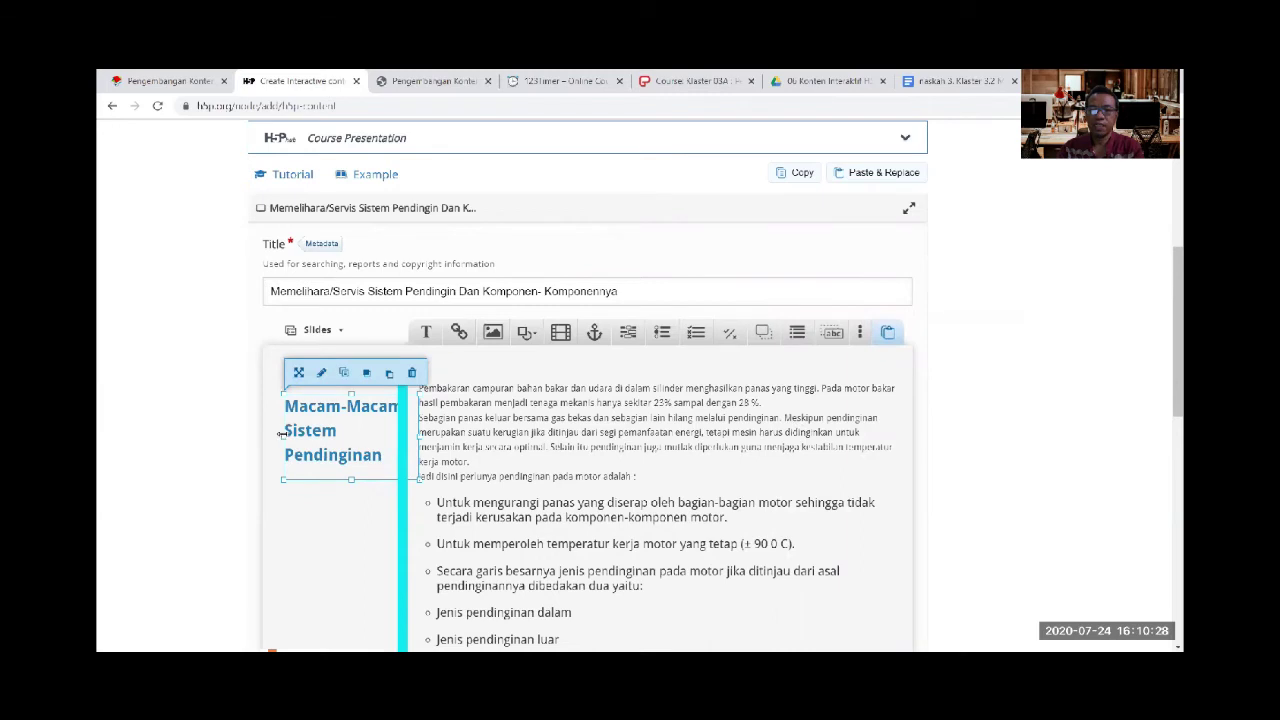
drag(282, 433, 275, 435)
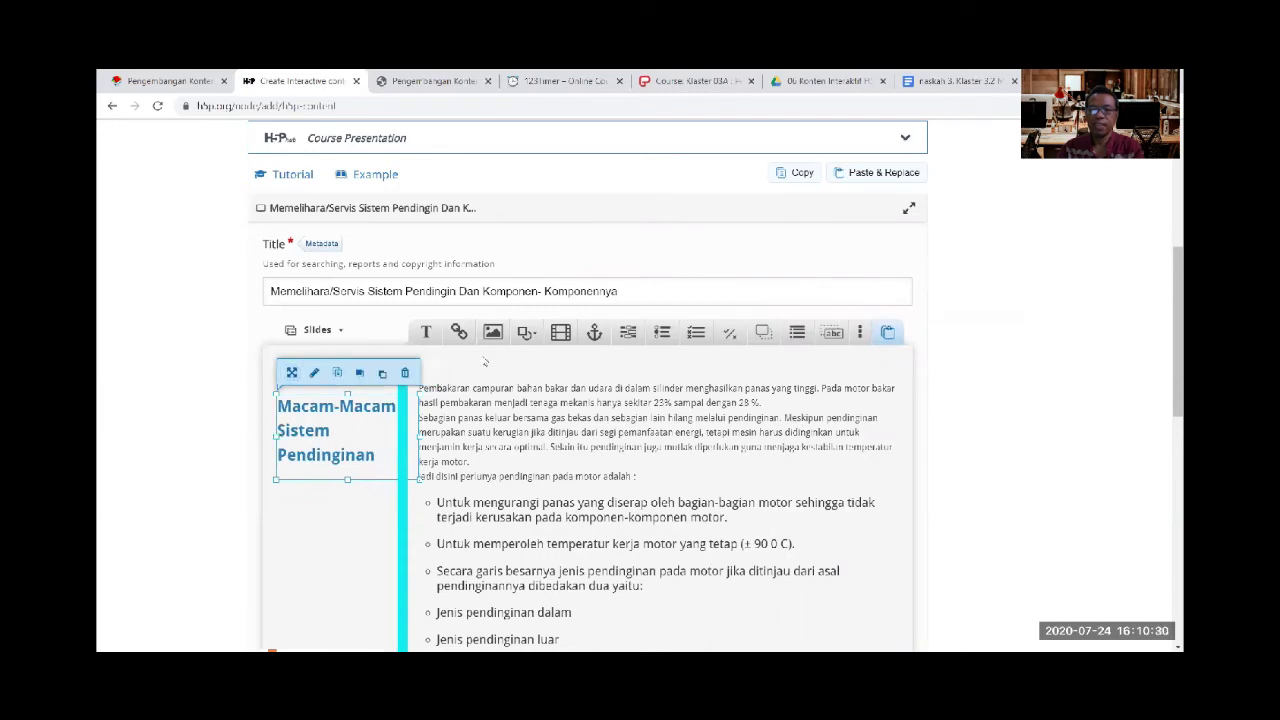
Switch to the Google Docs script and copy the "Sistem pendinginan udara" heading with its two paragraphs
click(921, 84)
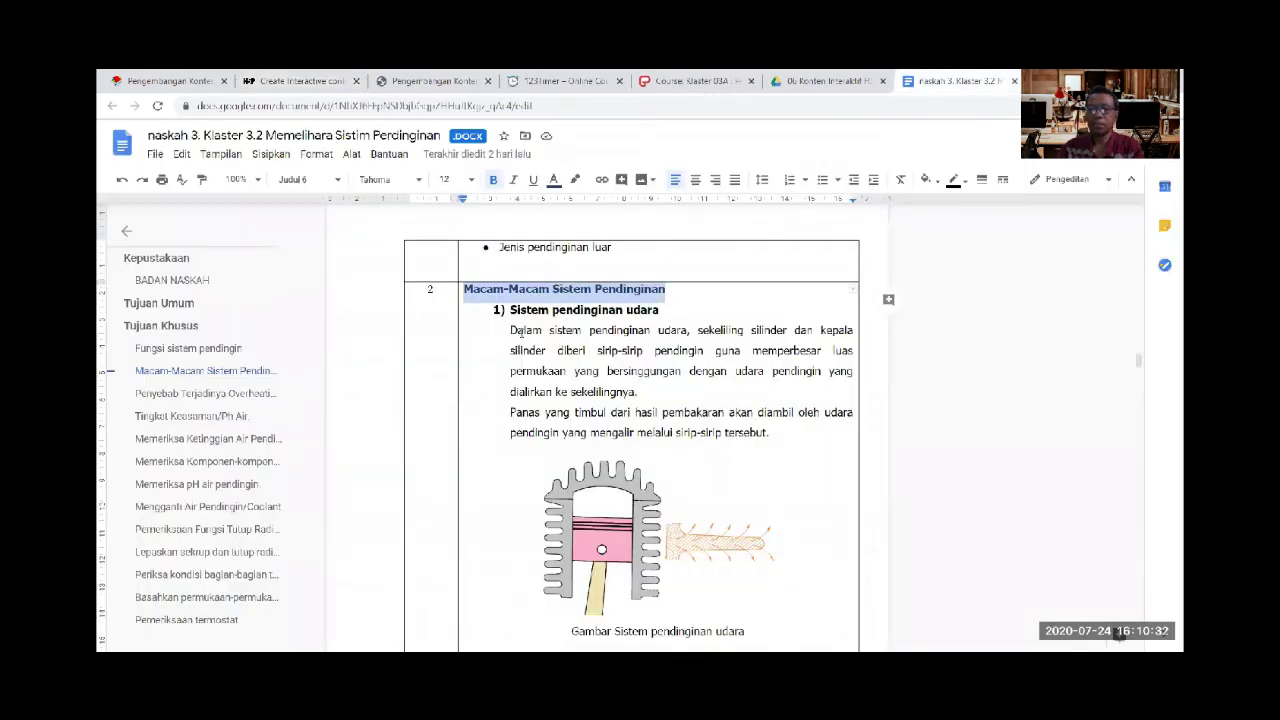
click(515, 331)
drag(543, 320, 784, 438)
scroll(775, 430, down, 1)
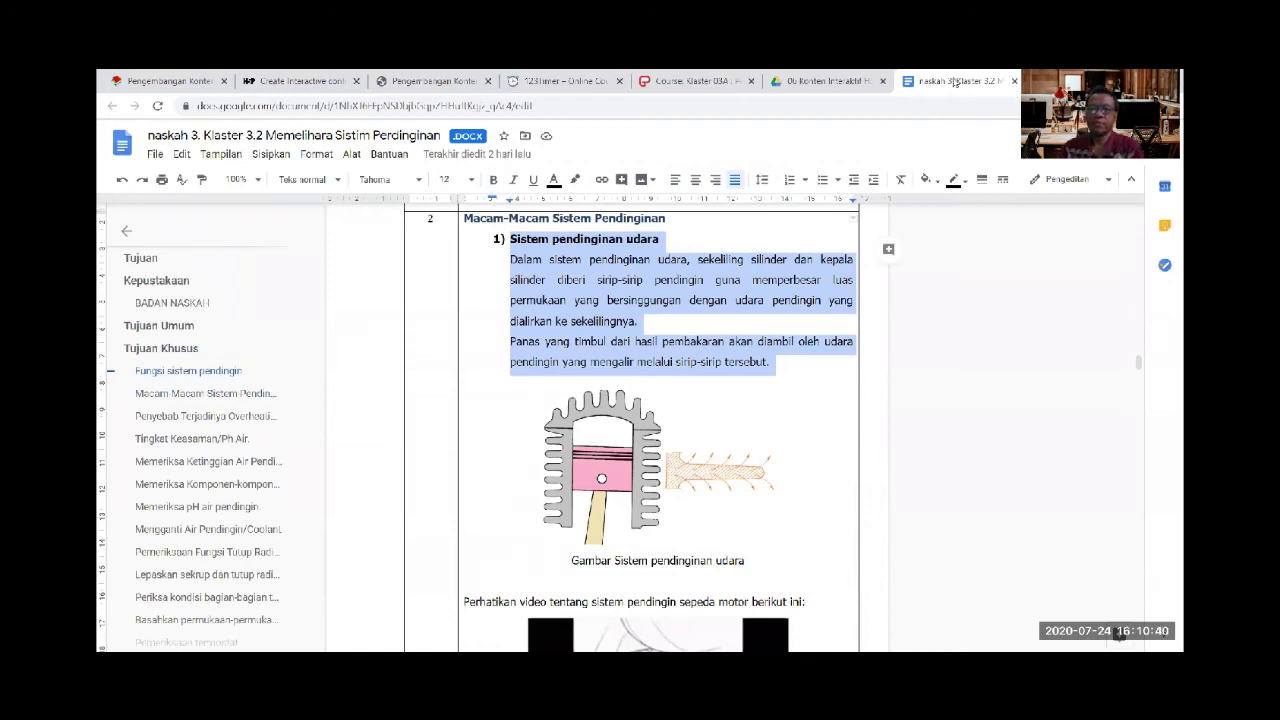
Back in H5P, replace all the body text on slide 4 with the copied "Sistem pendinginan udara" section
click(300, 81)
click(482, 484)
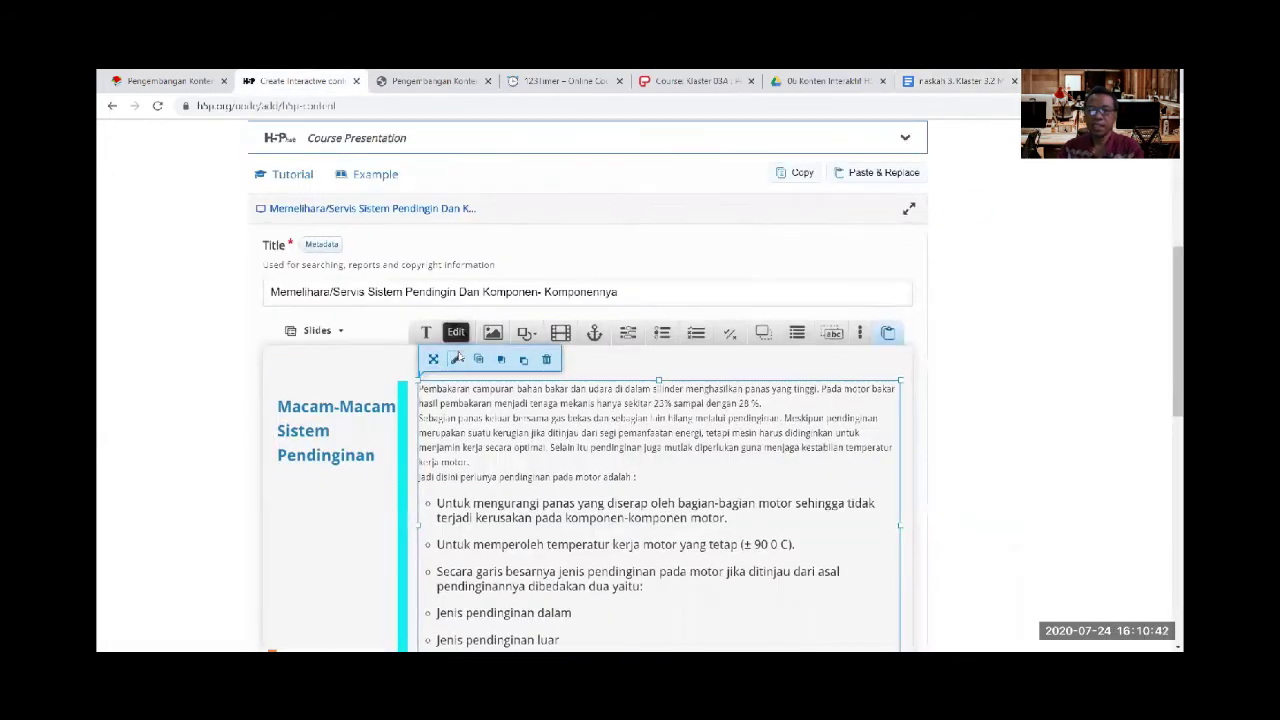
click(456, 359)
key(ctrl+a)
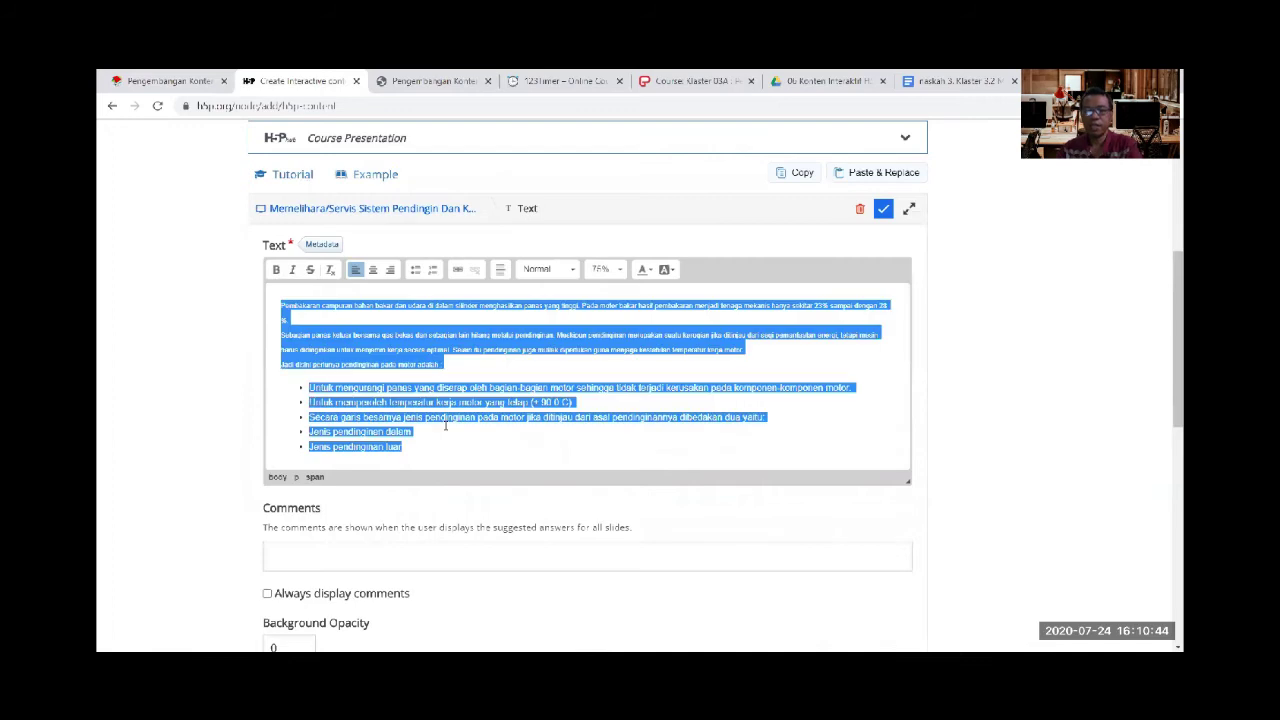
key(BackSpace)
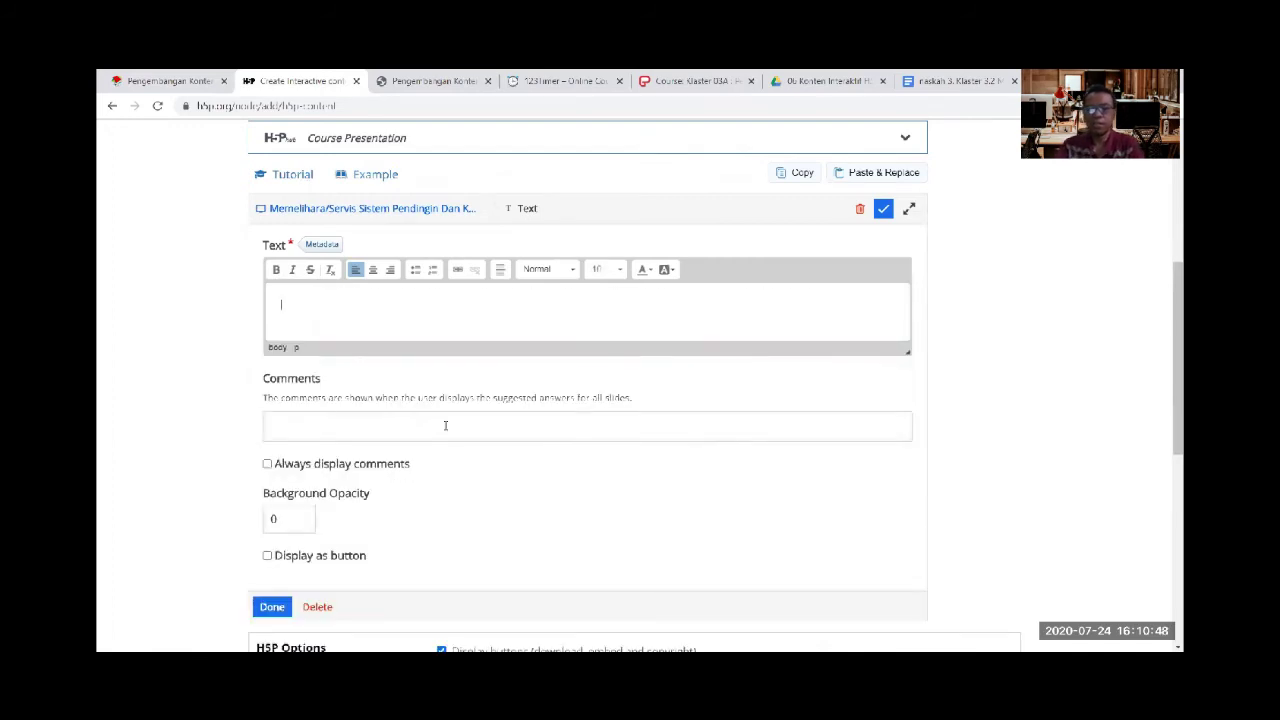
text(Sistem pendinginan udara Dalam sistem pendinginan udara, sekeliling silinder dan kepala silinder diberi sirip-sirip pendingin guna memperbesar luas permukaan yang bersinggungan dengan udara pendingin yang dialirkan ke sekelilingnya. Panas yang timbul dari hasil pembakaran akan diambil oleh udara pendingin yang mengalir melalui sirip sirip tersebut.)
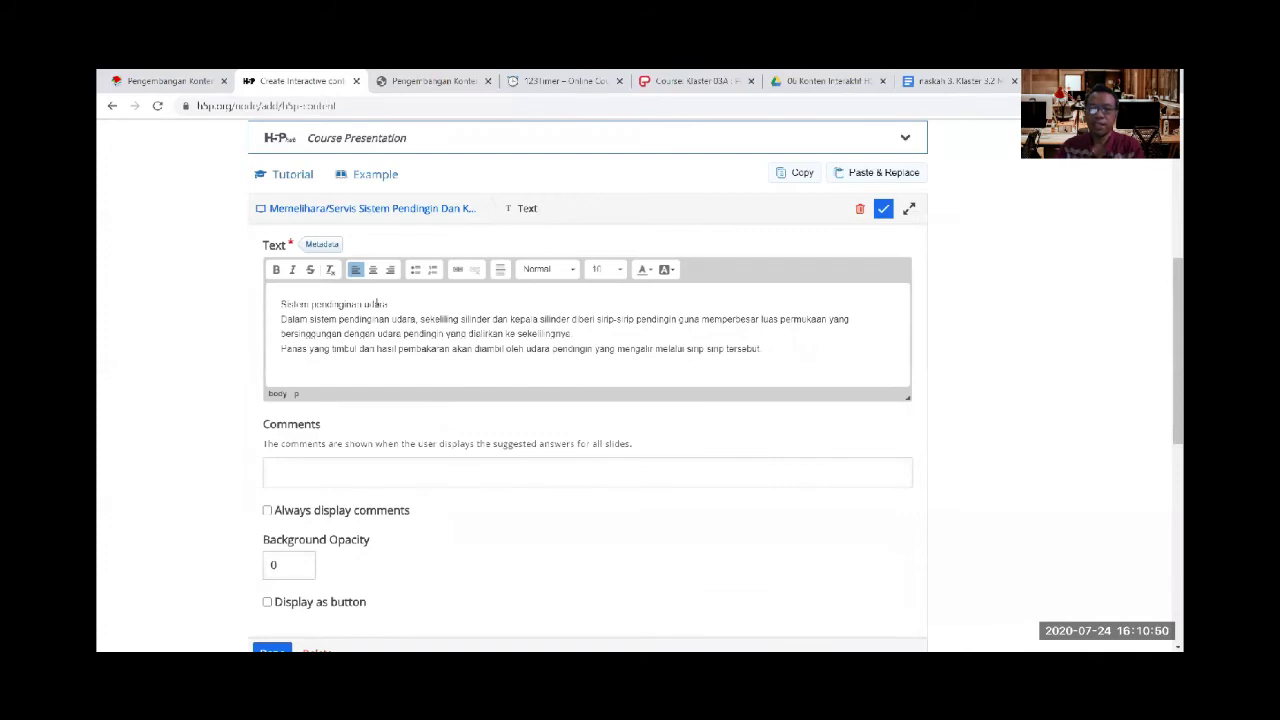
Prefix the line "Sistem pendinginan udara" with "1)" and format it as Heading 3
drag(393, 302, 311, 303)
click(281, 304)
text(1))
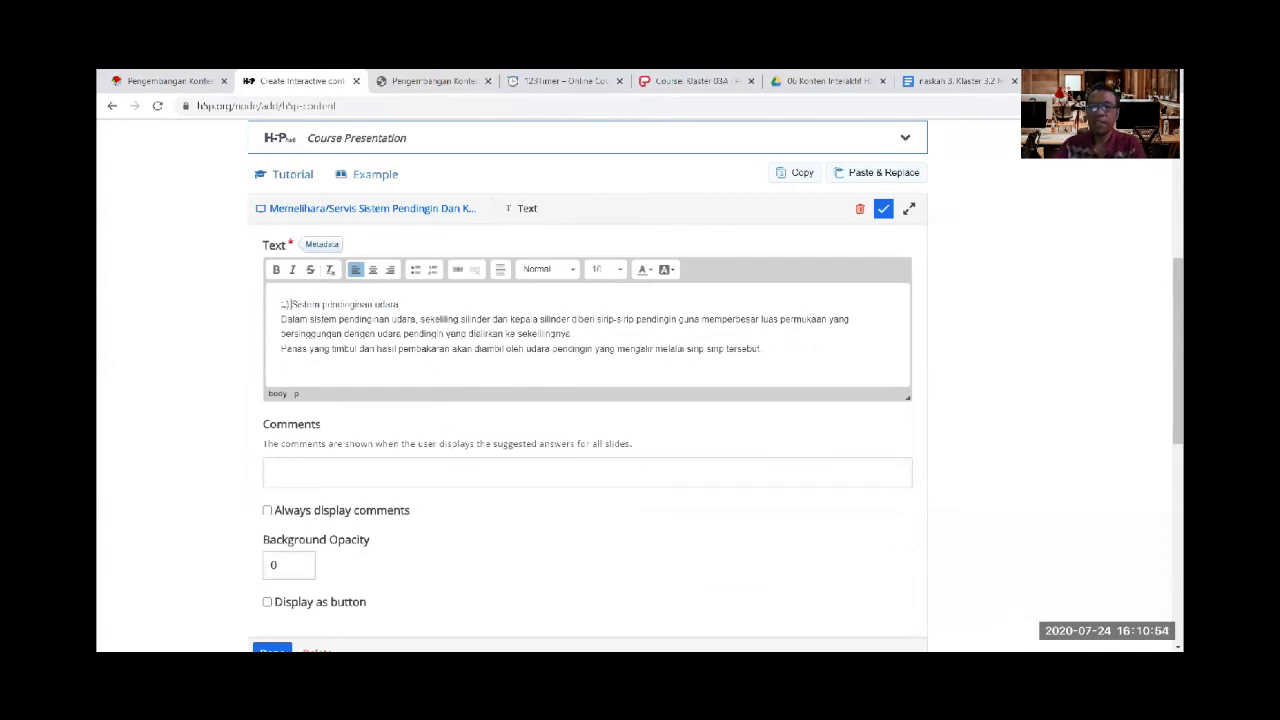
drag(400, 304, 262, 302)
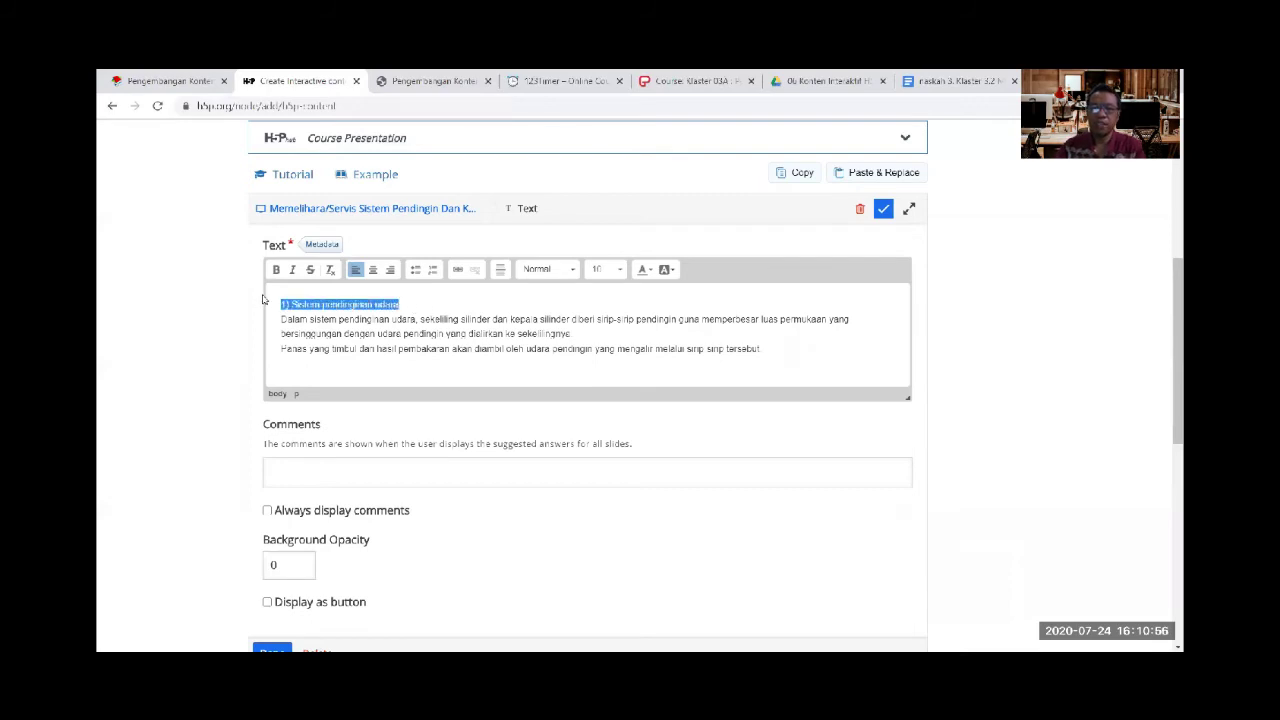
click(571, 270)
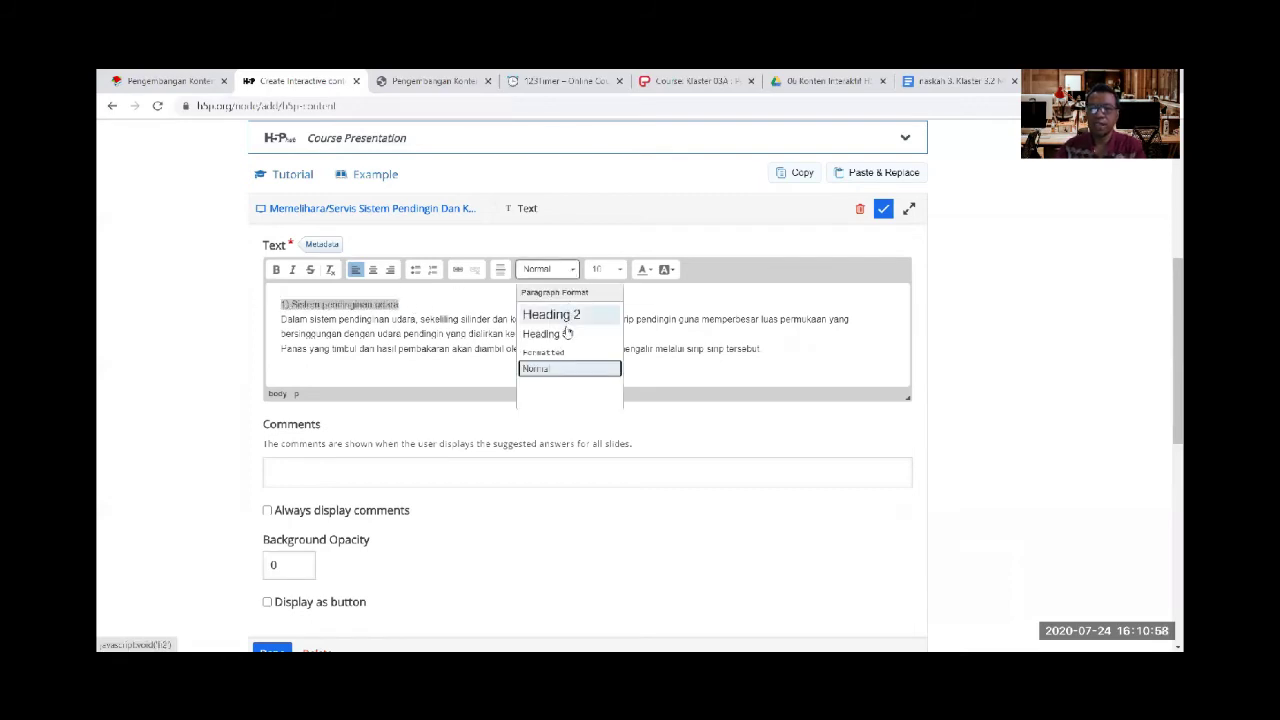
click(566, 334)
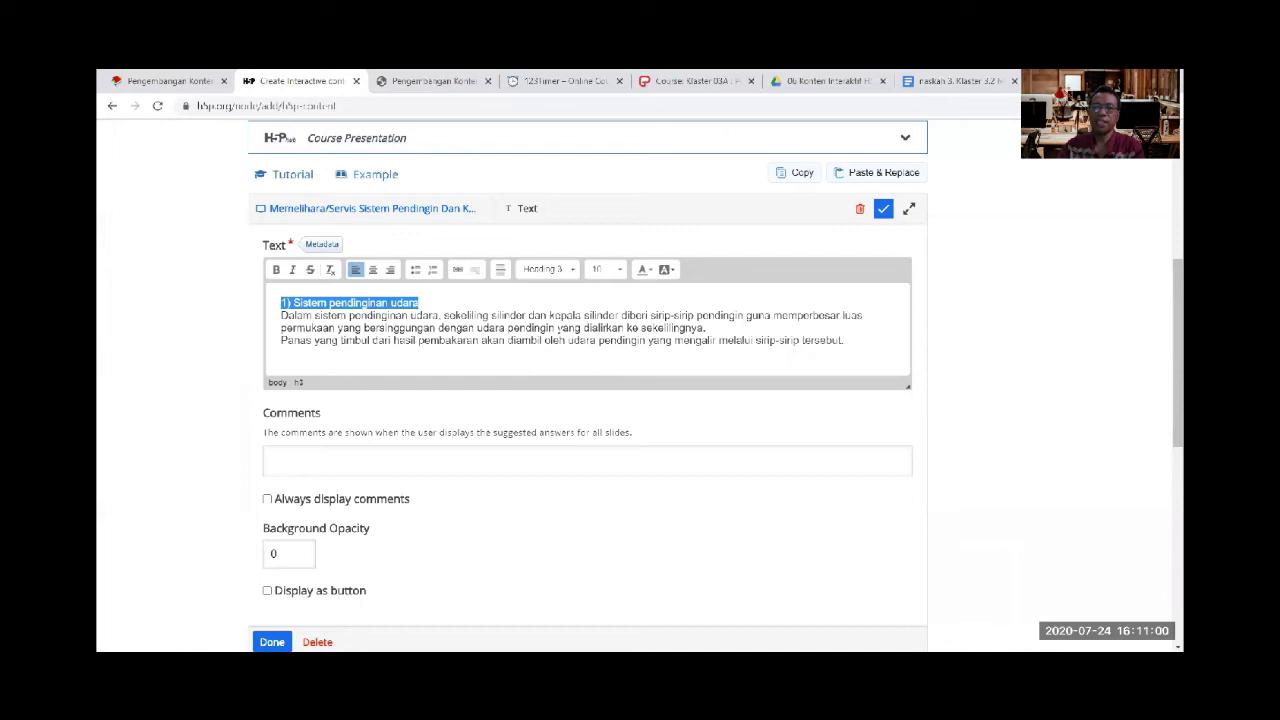
Insert a blank line below the heading, set the paragraphs under it to Normal format, and finish editing the text element
click(452, 308)
key(Return)
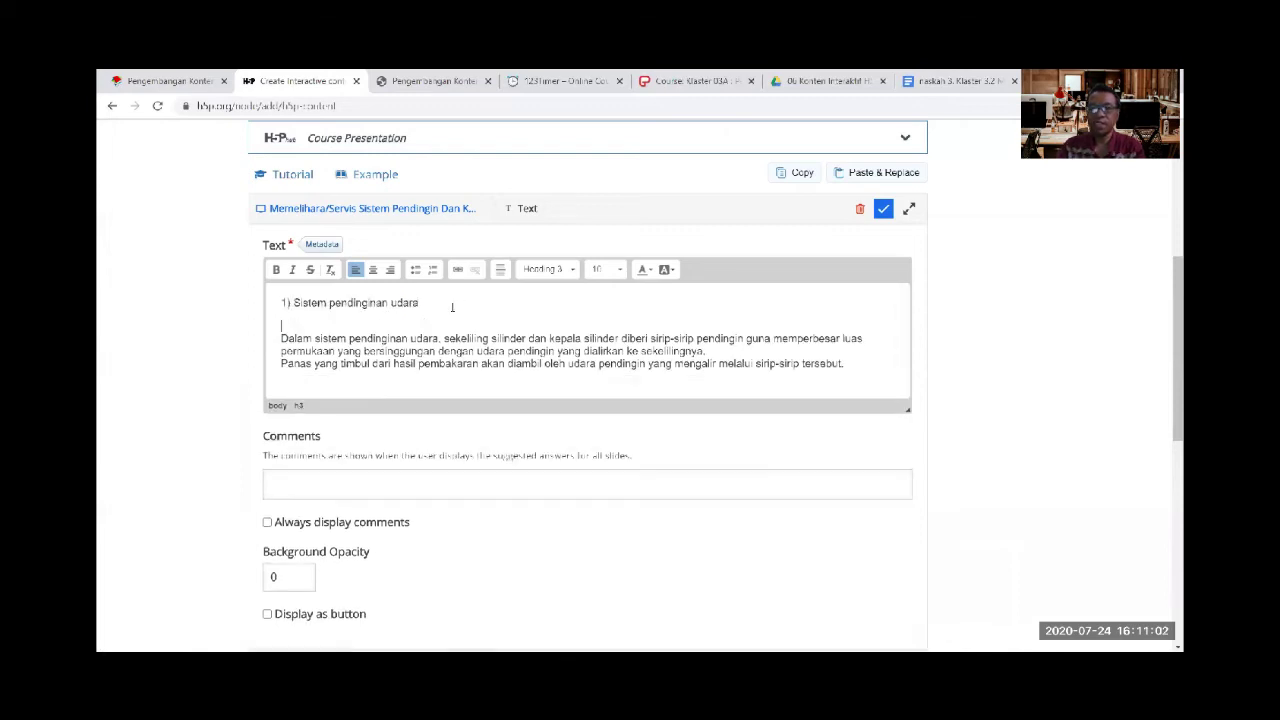
drag(281, 325, 790, 385)
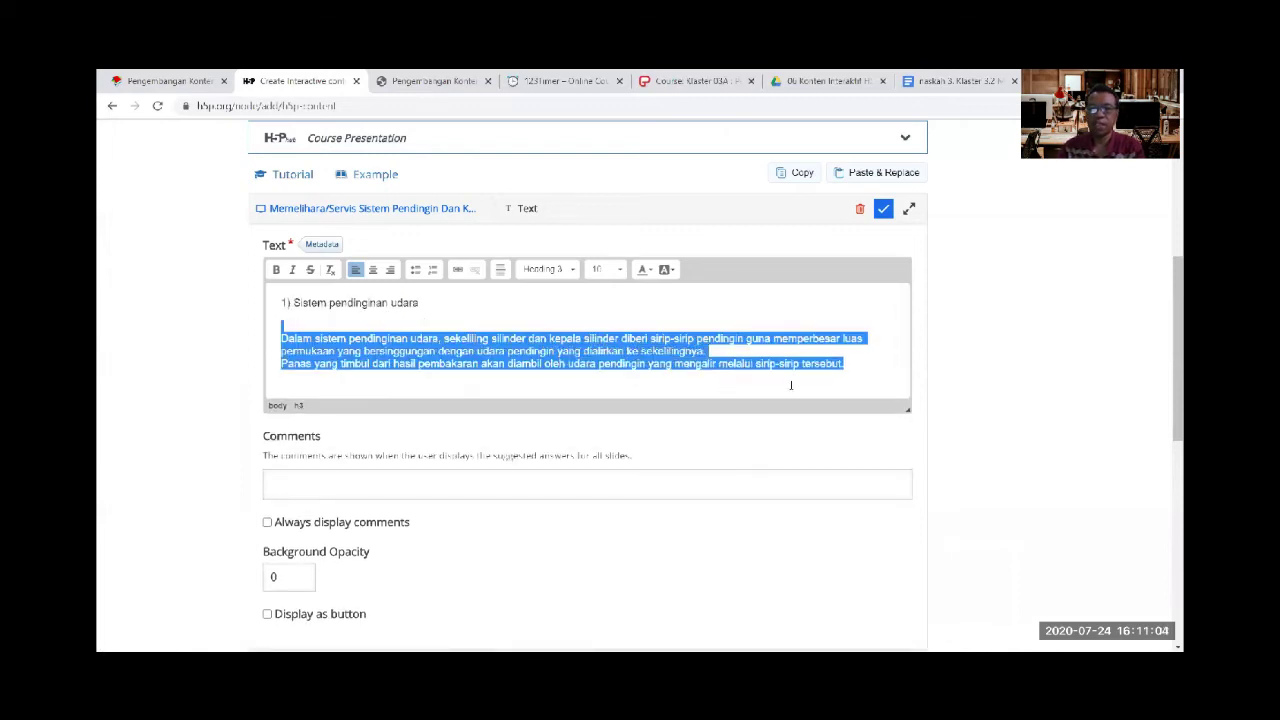
click(568, 269)
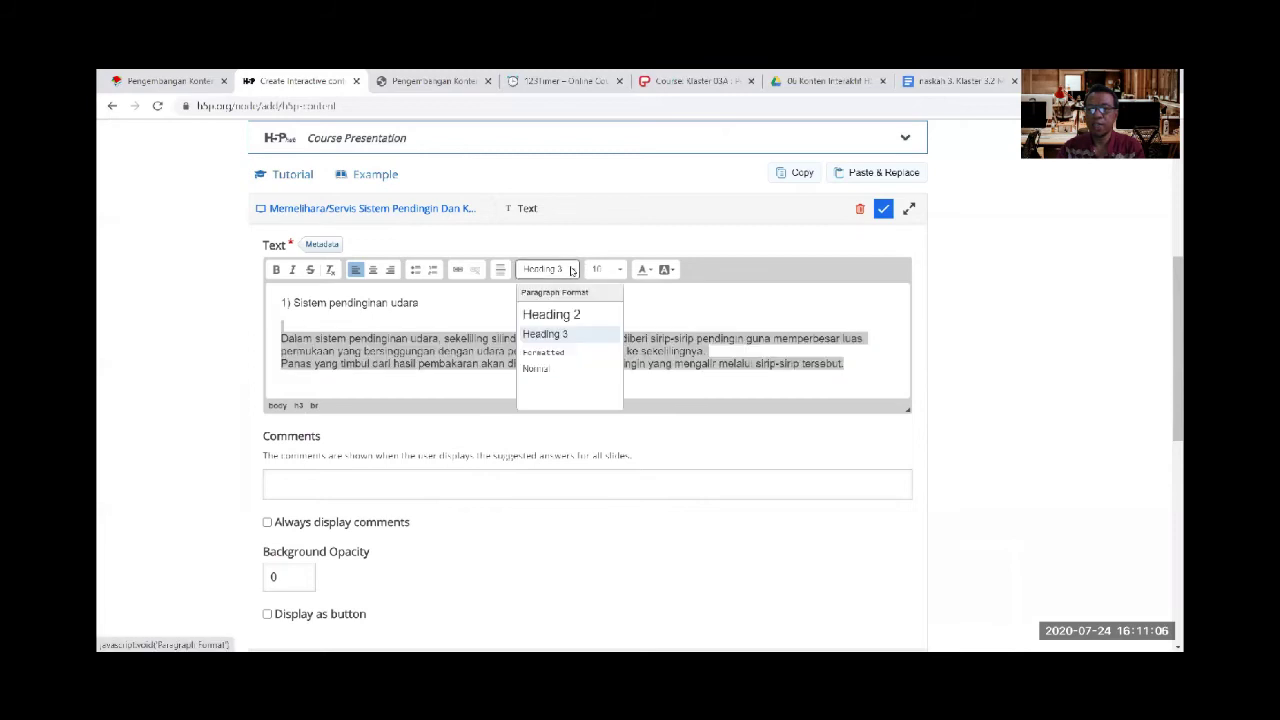
click(545, 367)
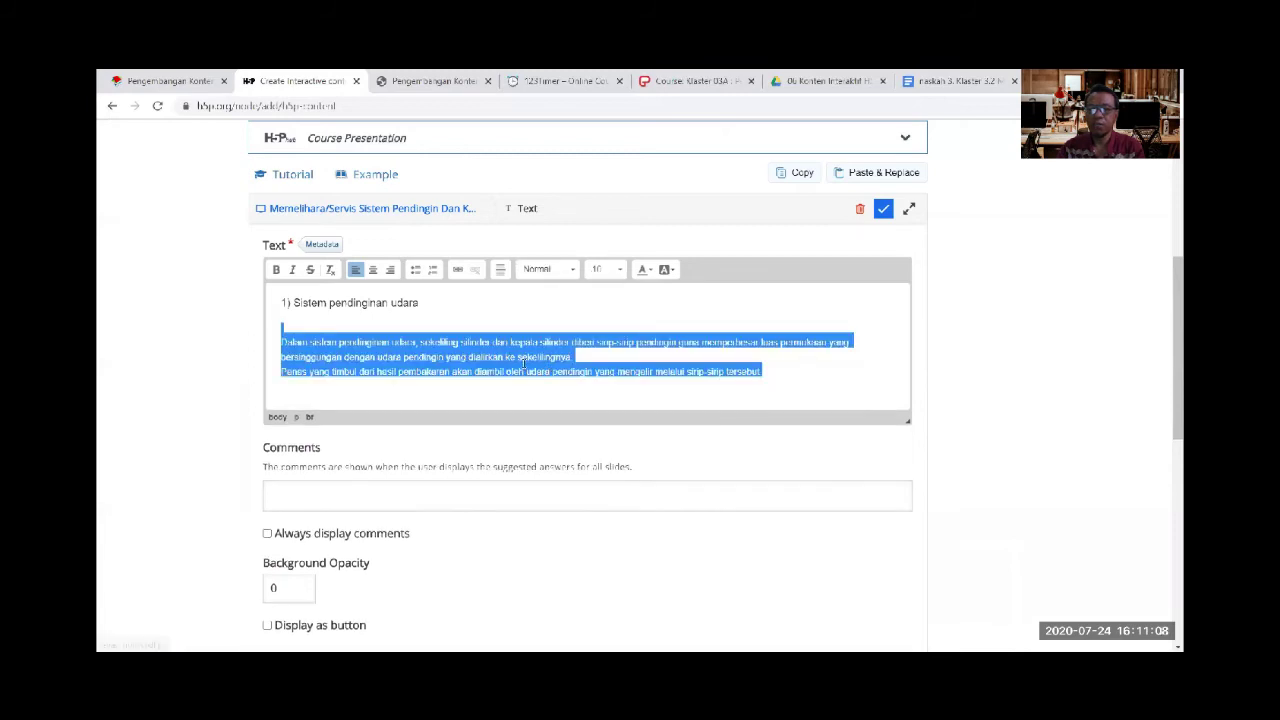
click(330, 317)
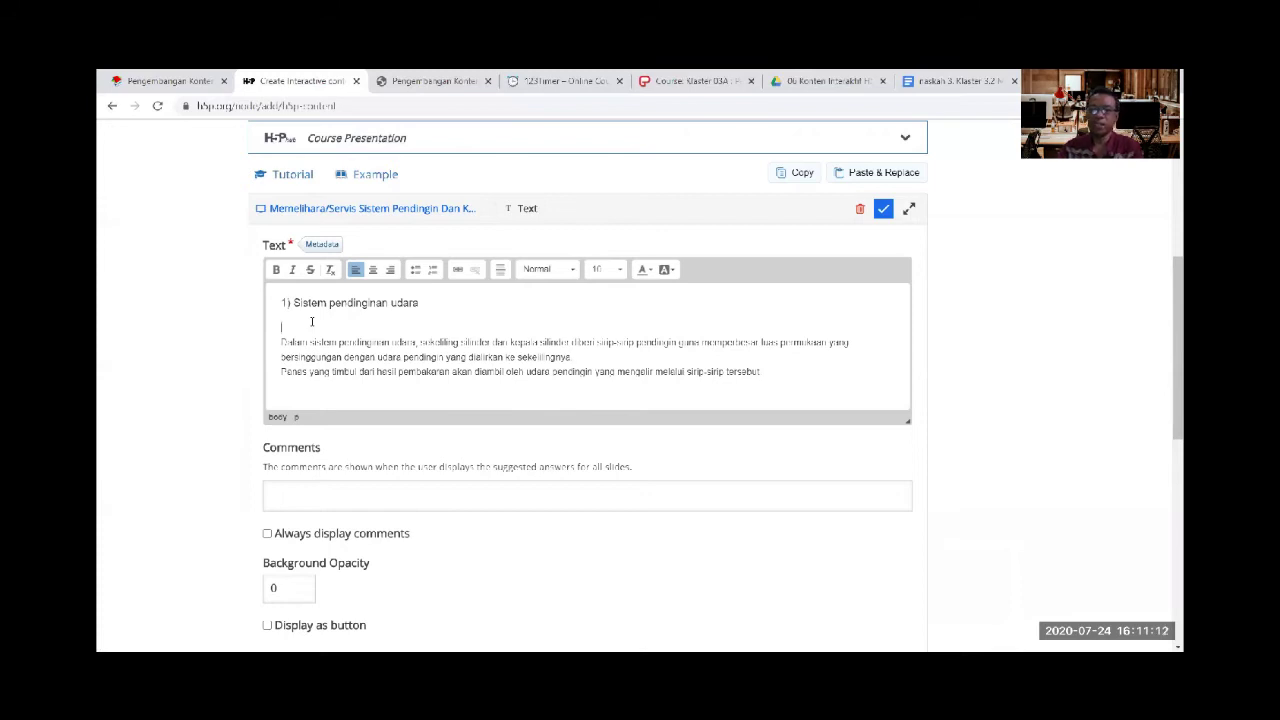
click(883, 208)
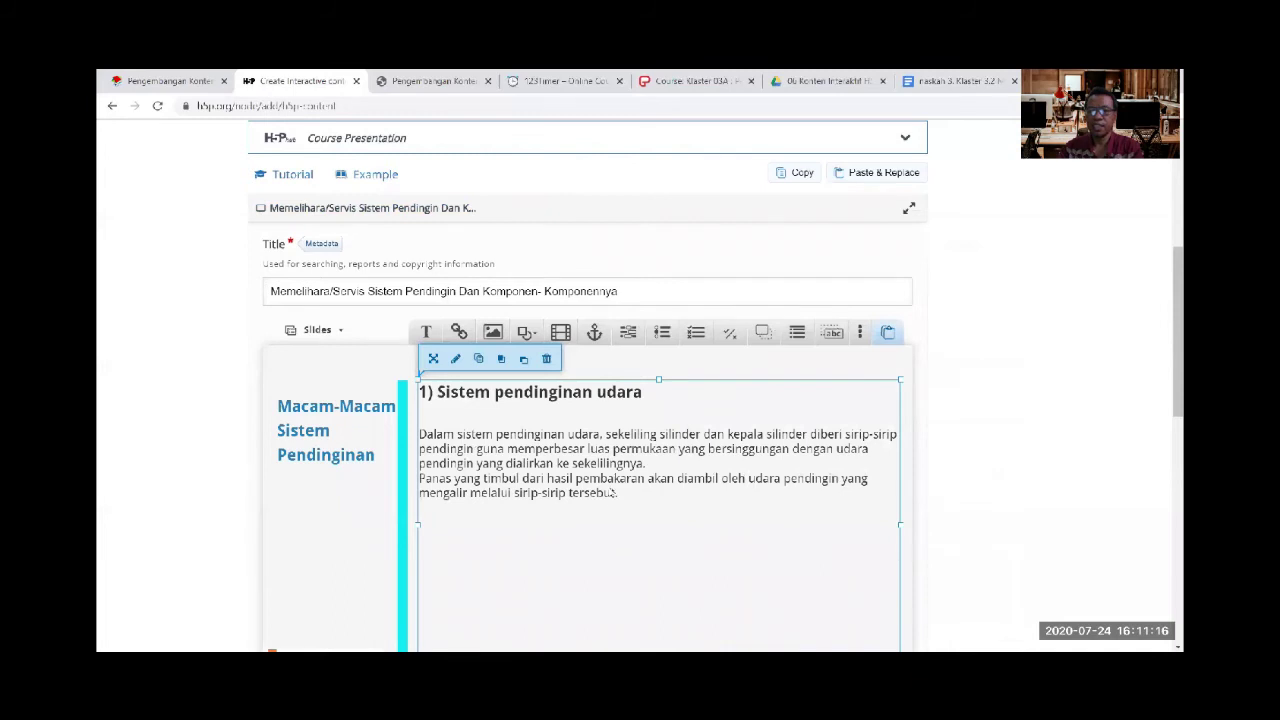
Colour the heading "1) Sistem pendinginan udara" red and finish editing the body text element
click(455, 361)
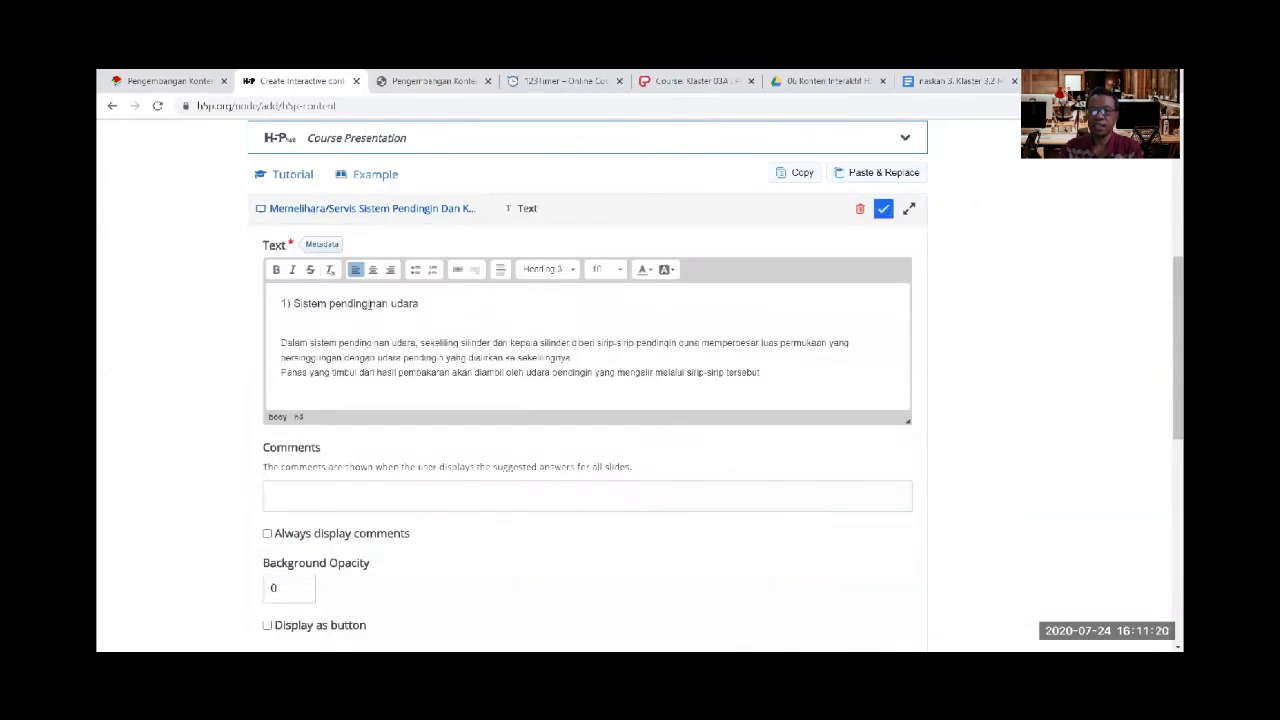
triple_click(370, 304)
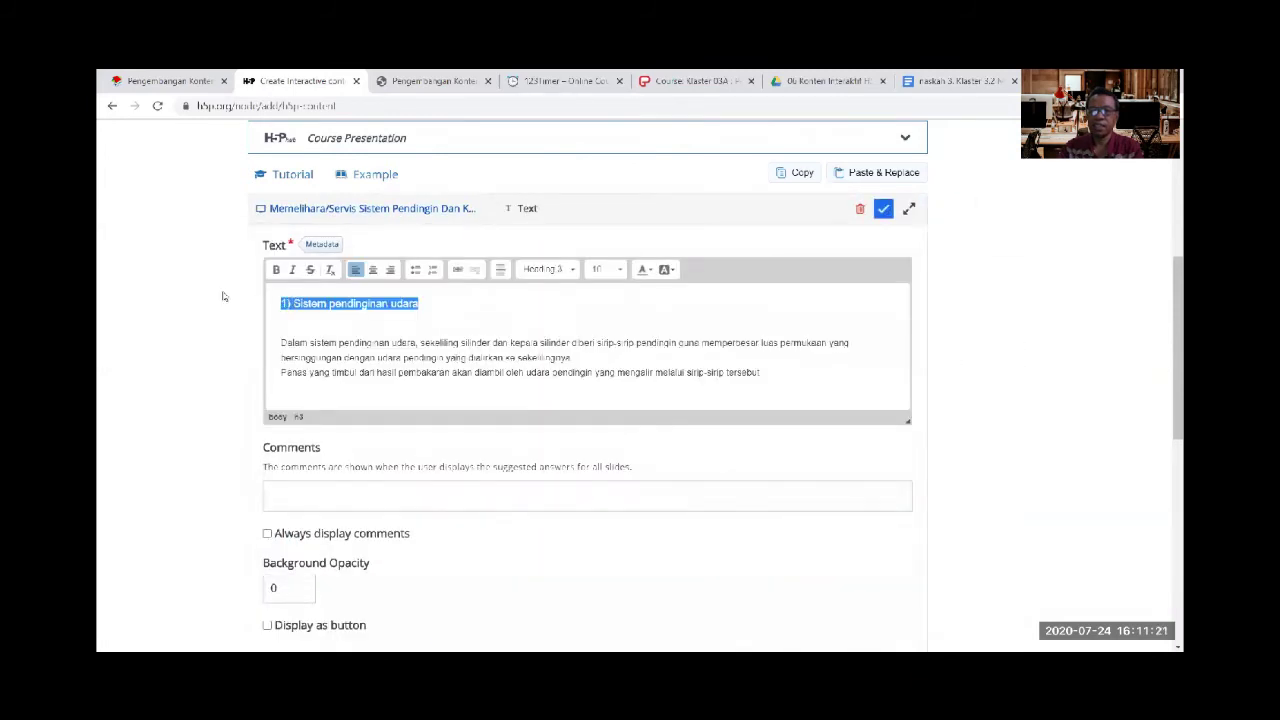
click(645, 269)
click(657, 331)
click(883, 208)
click(346, 506)
Add an image element to slide 4 and upload the air-cooling system illustration
scroll(349, 500, down, 2)
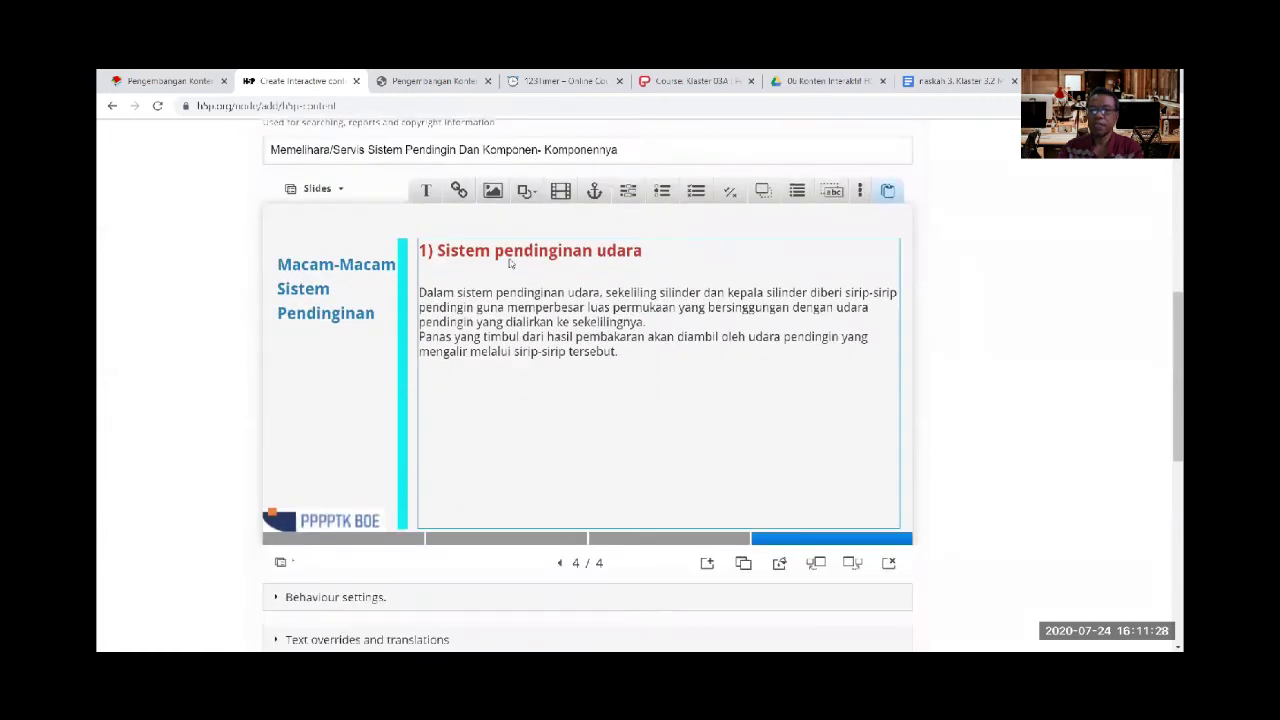
click(493, 190)
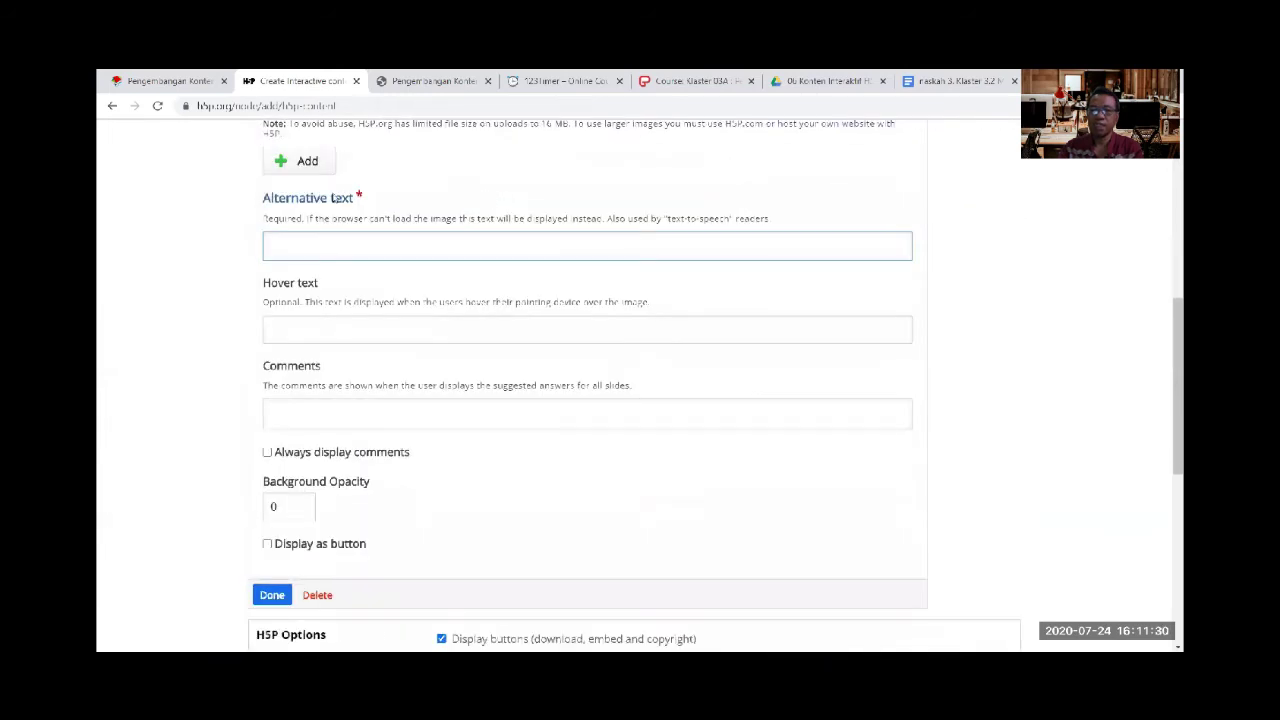
click(321, 169)
click(295, 240)
click(408, 386)
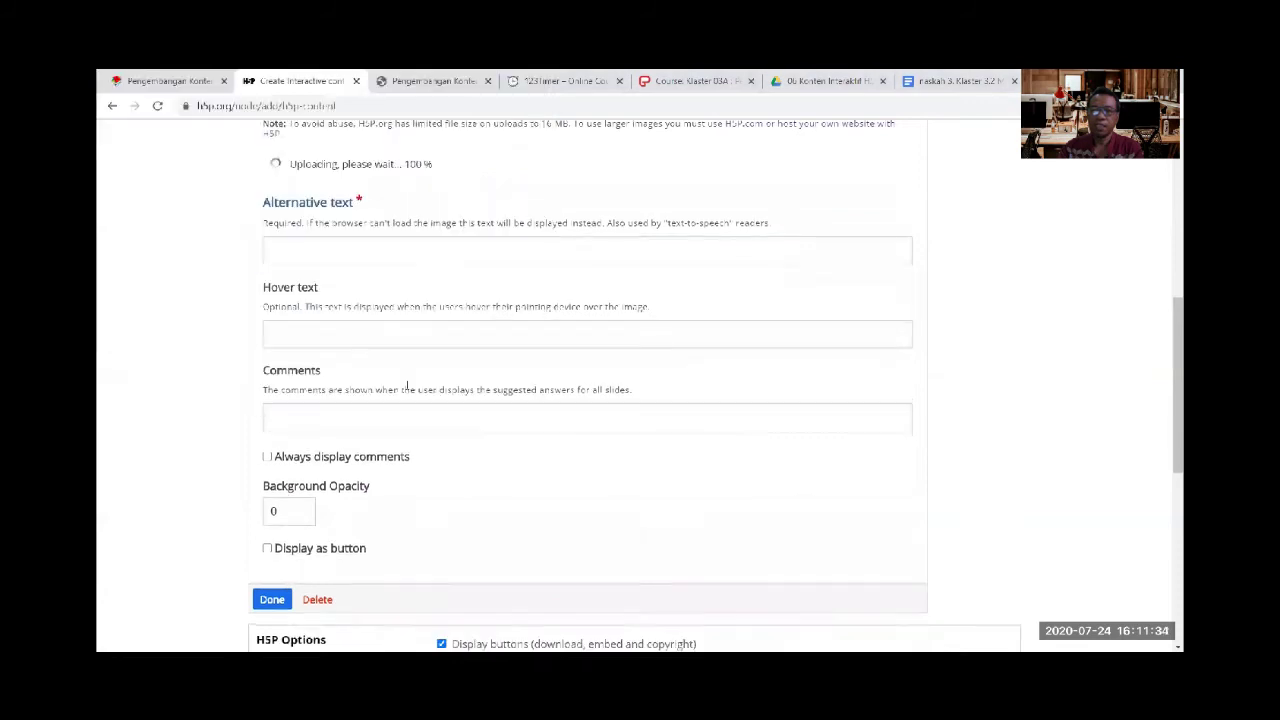
Copy the caption "Gambar Sistem pendinginan udara" from the Google Docs script and paste it as the image's alternative text in H5P
click(940, 82)
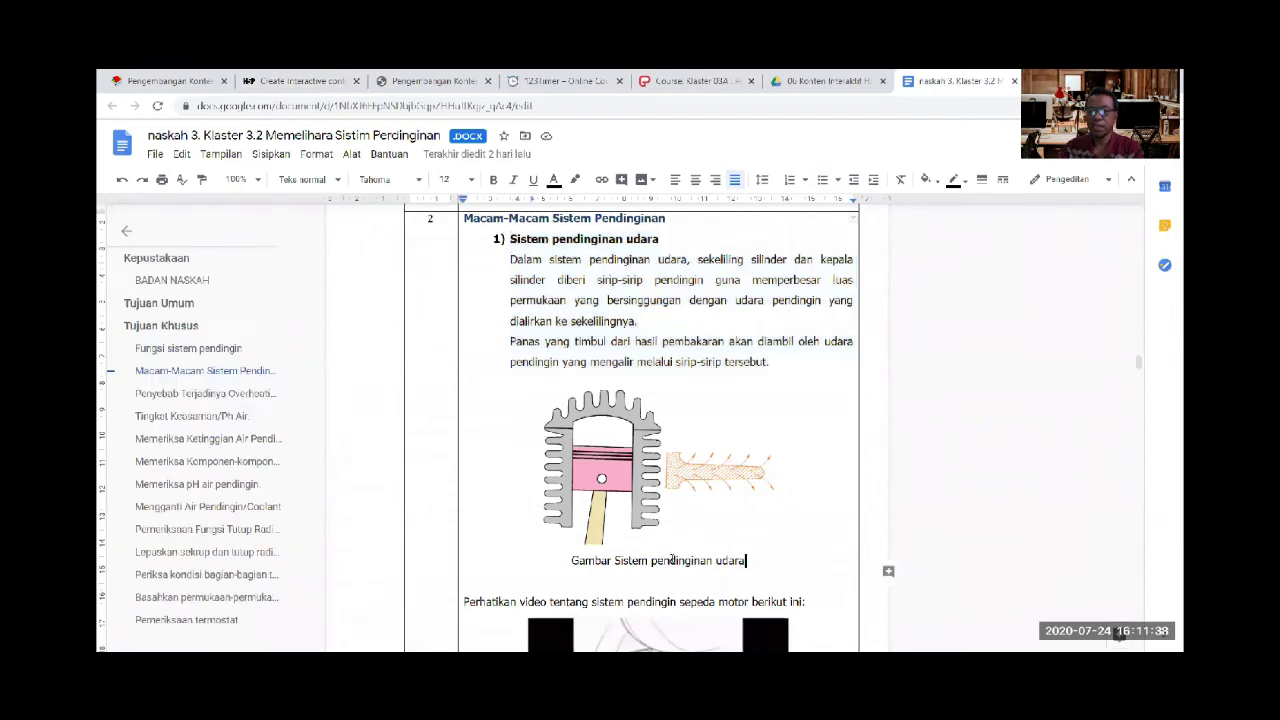
drag(745, 561, 574, 560)
key(ctrl+c)
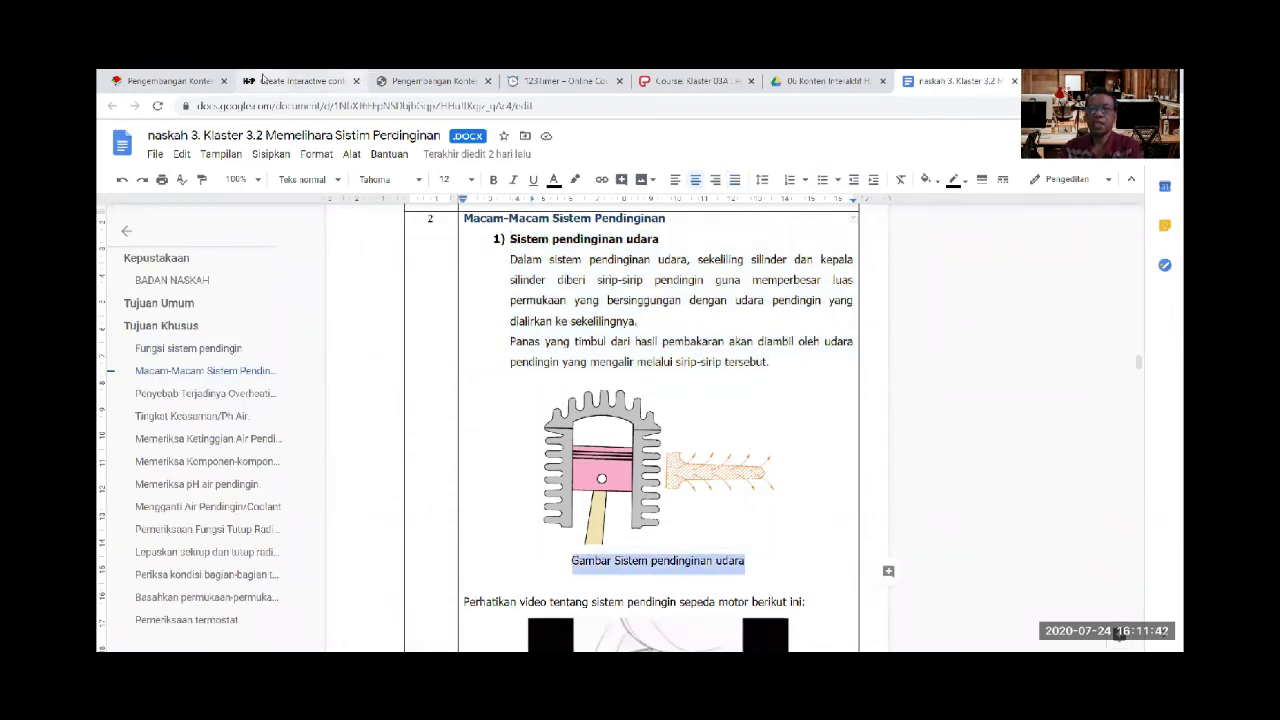
click(263, 79)
click(351, 326)
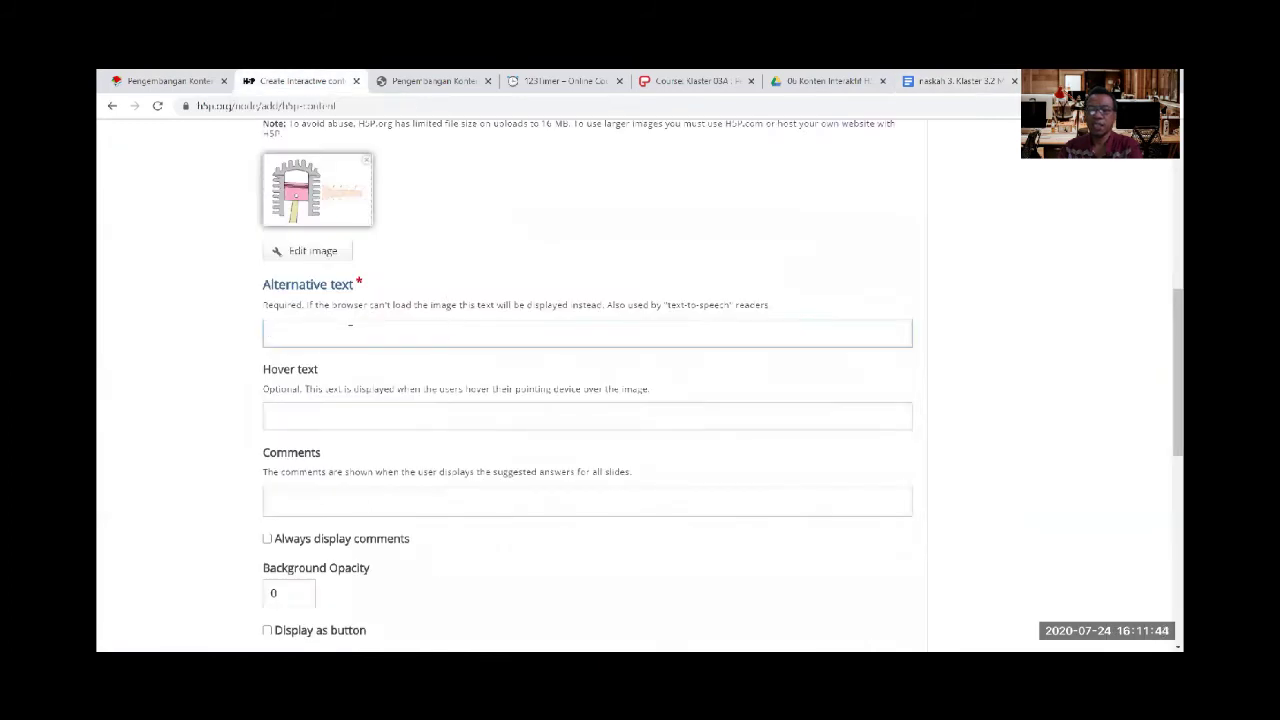
key(ctrl+v)
Finish editing the image element and place the illustration below the body paragraphs on slide 4
scroll(304, 438, down, 2)
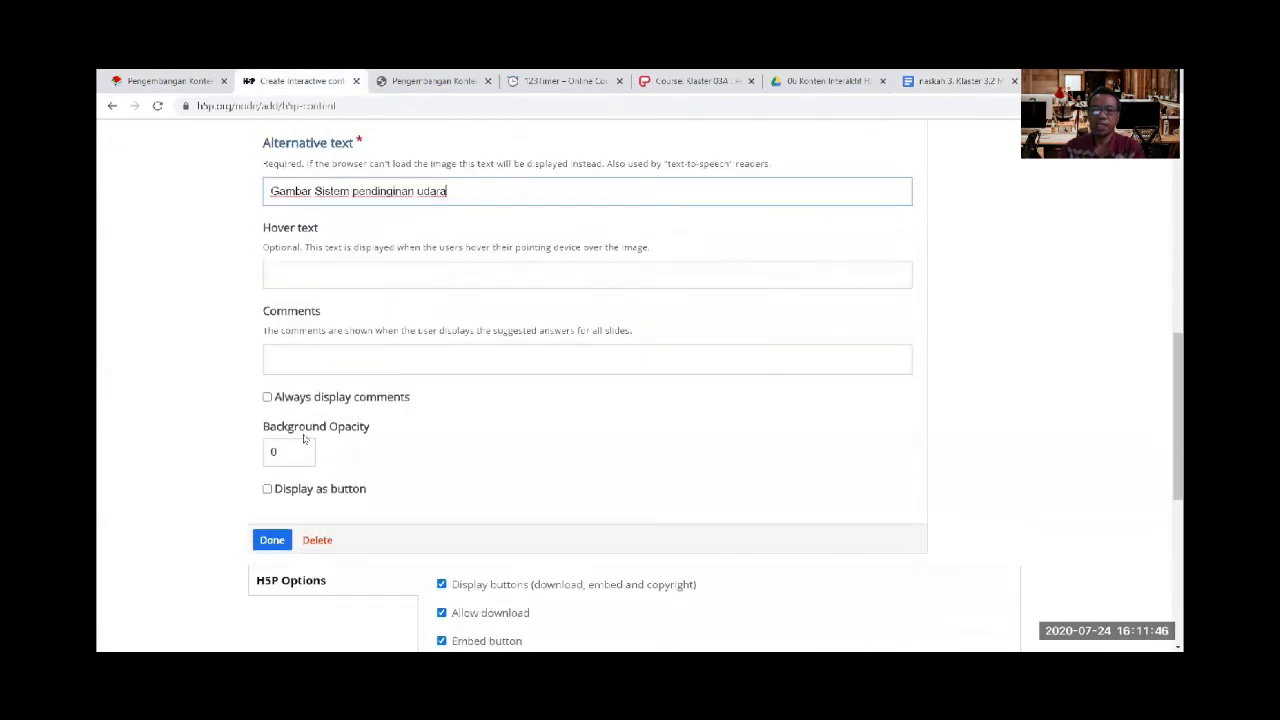
click(271, 540)
drag(535, 437, 563, 515)
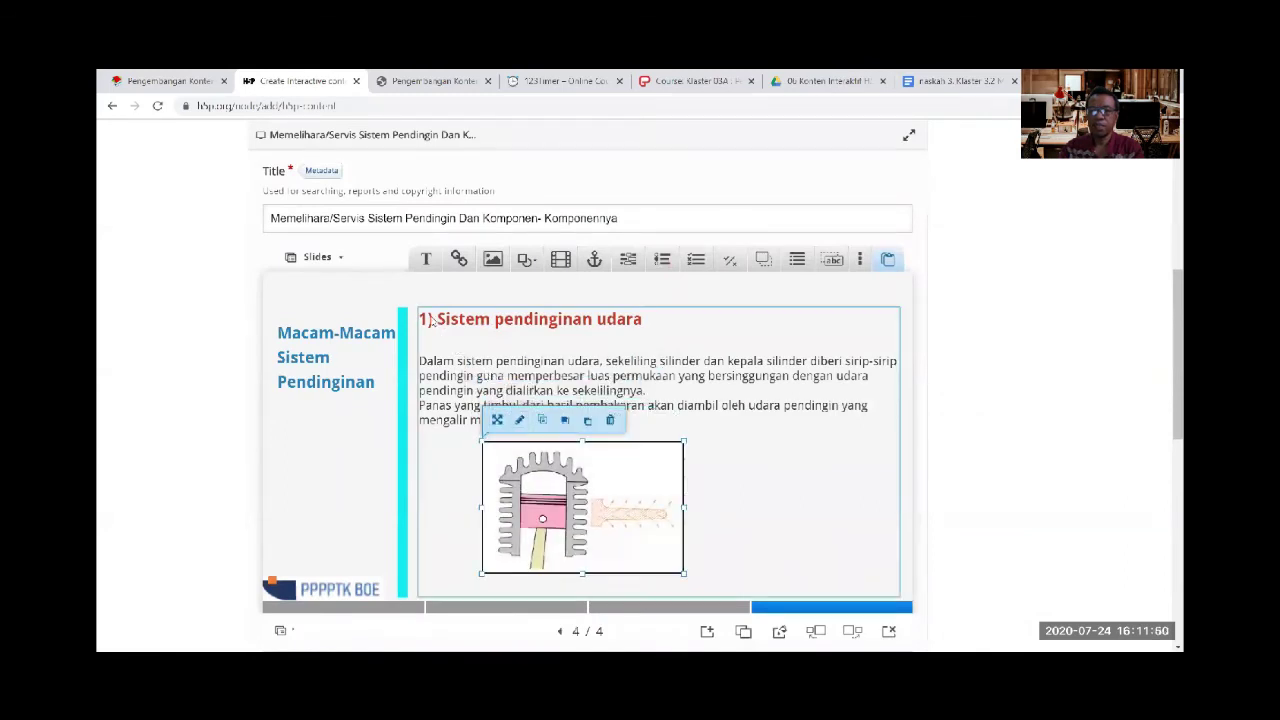
Add a text element to slide 4 containing the caption "Gambar Sistem pendinginan udara"
click(427, 264)
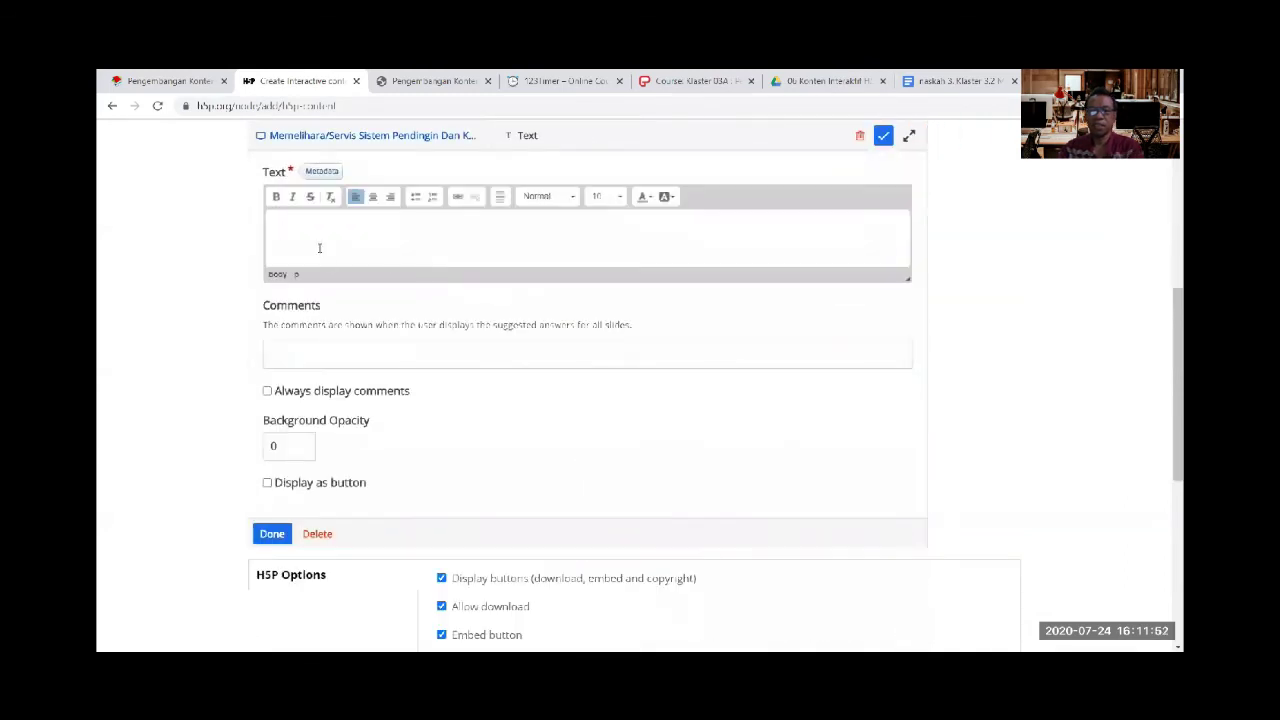
key(ctrl+v)
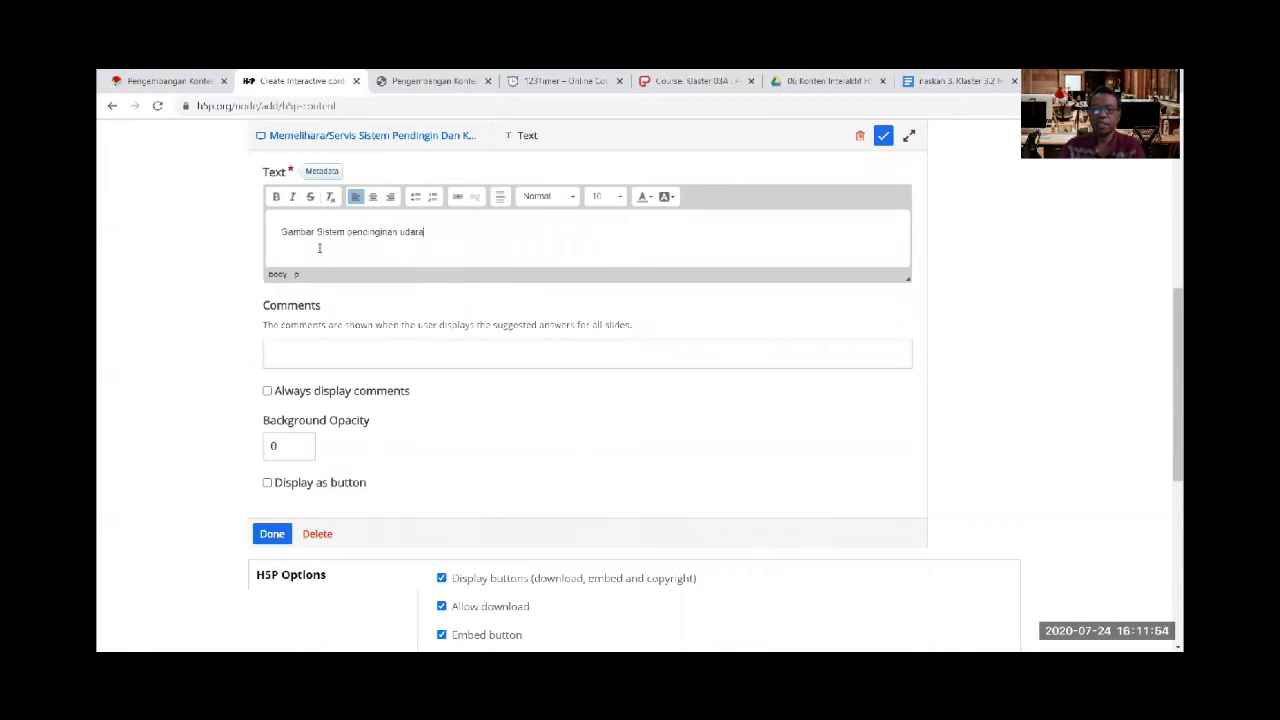
click(258, 536)
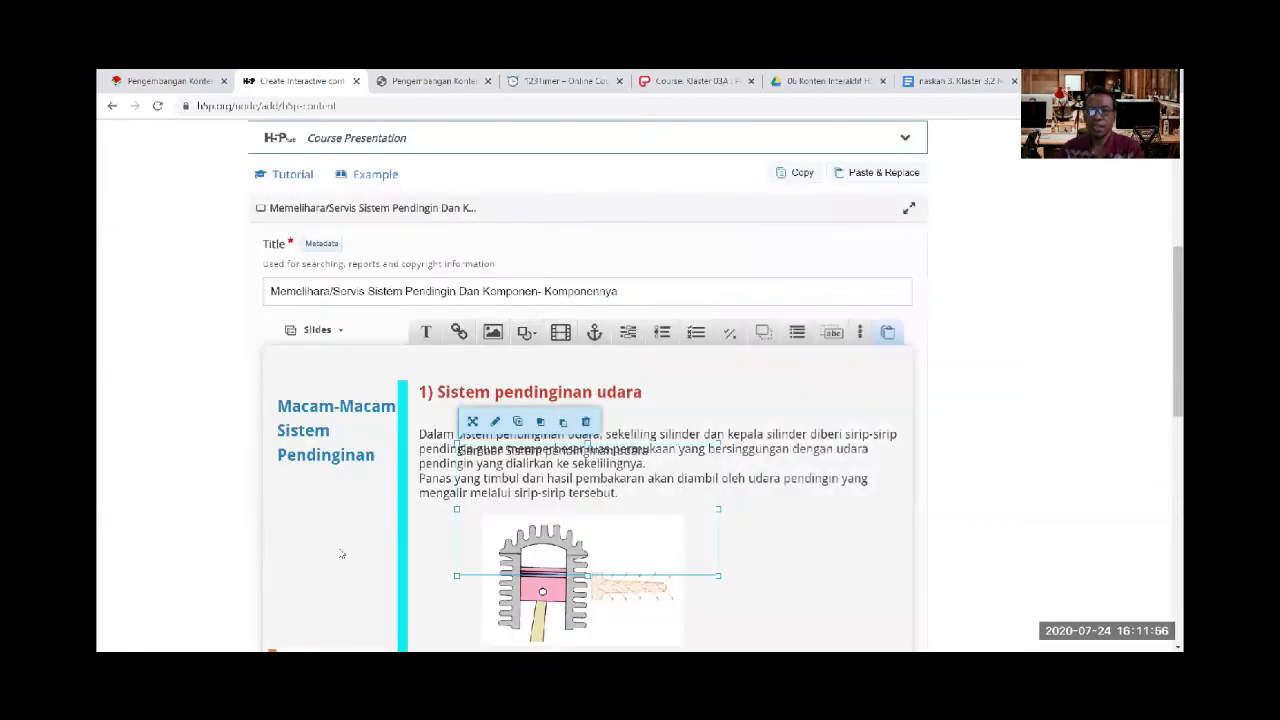
Shrink the caption text box to one line in height and place it directly beneath the illustration
drag(718, 575, 684, 569)
scroll(682, 571, down, 2)
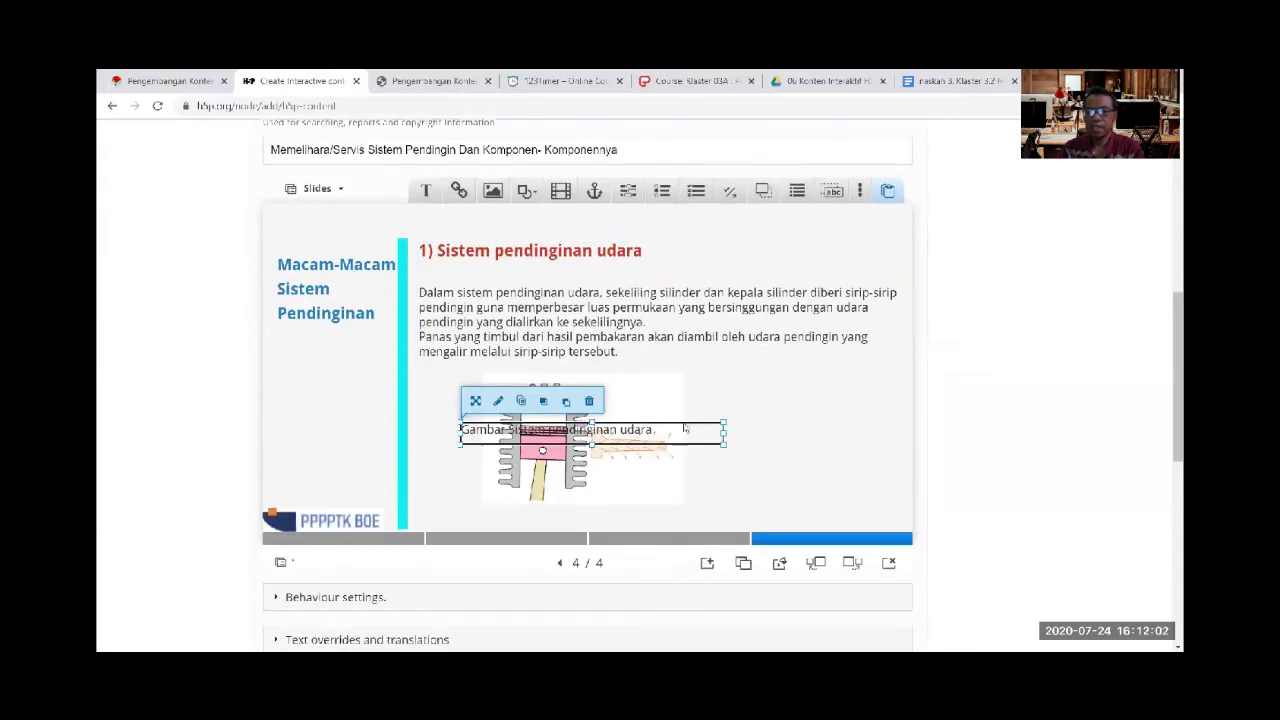
drag(684, 428, 693, 512)
click(743, 440)
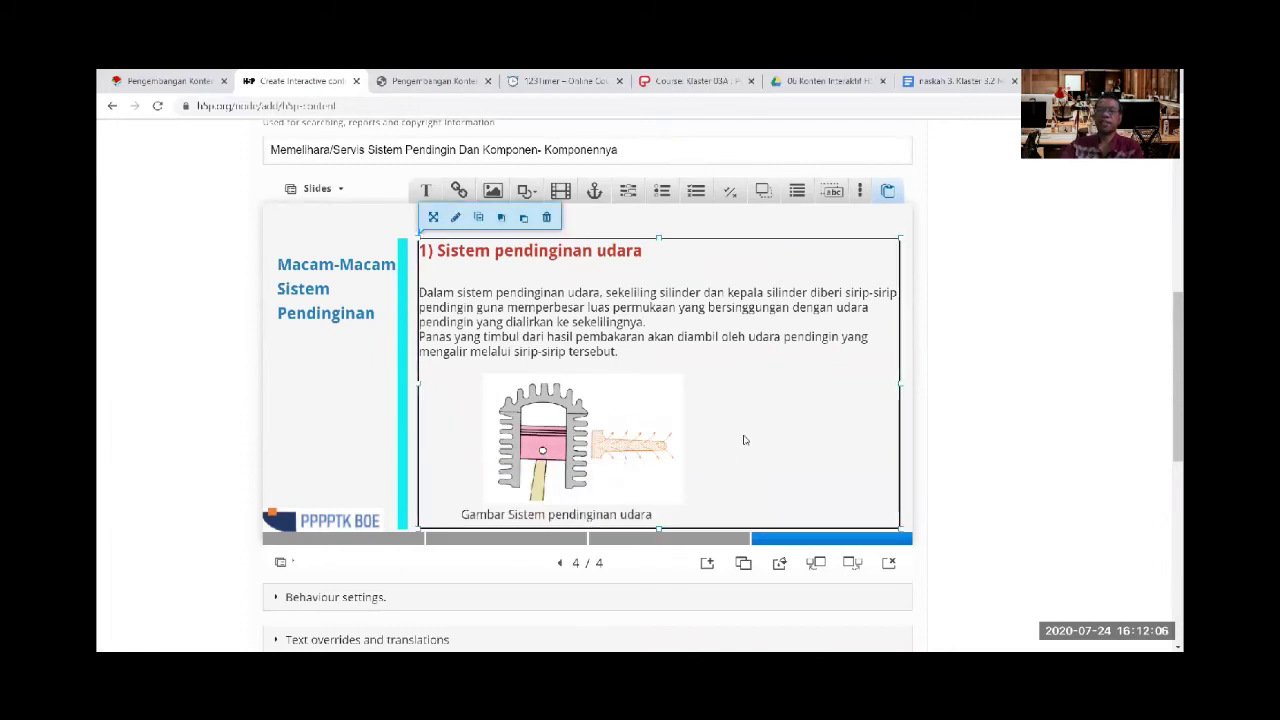
click(316, 409)
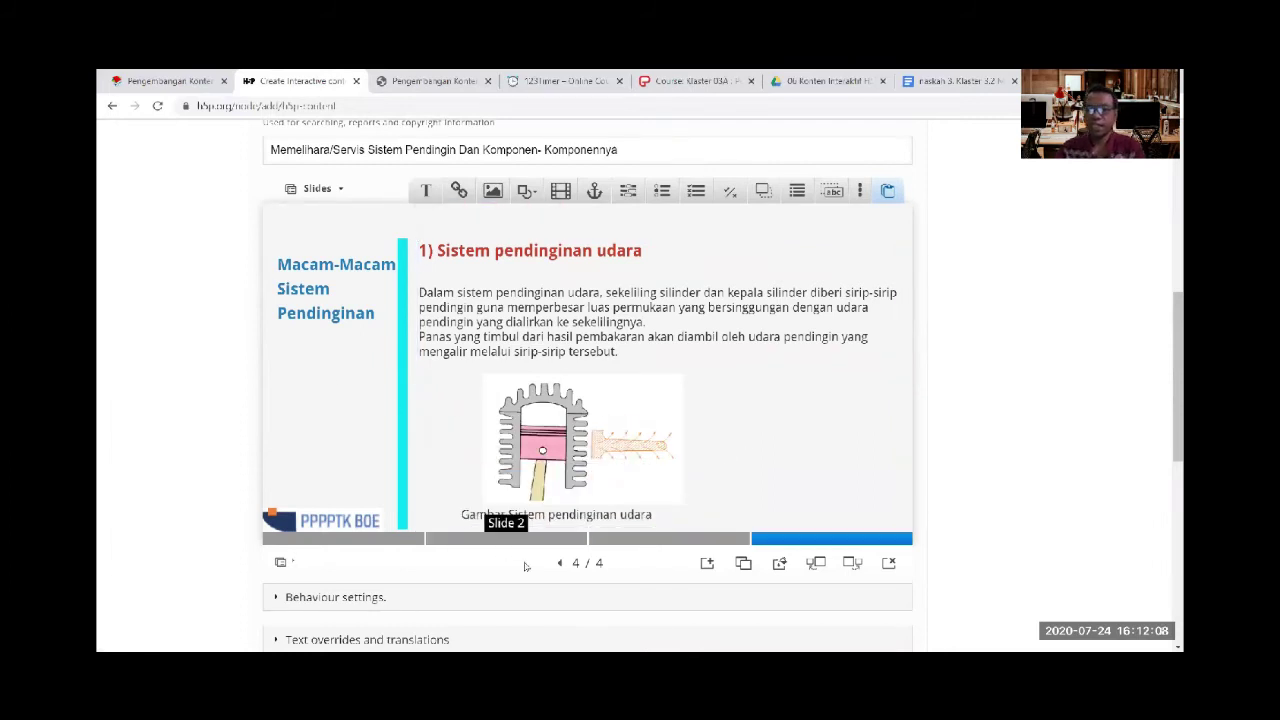
click(629, 541)
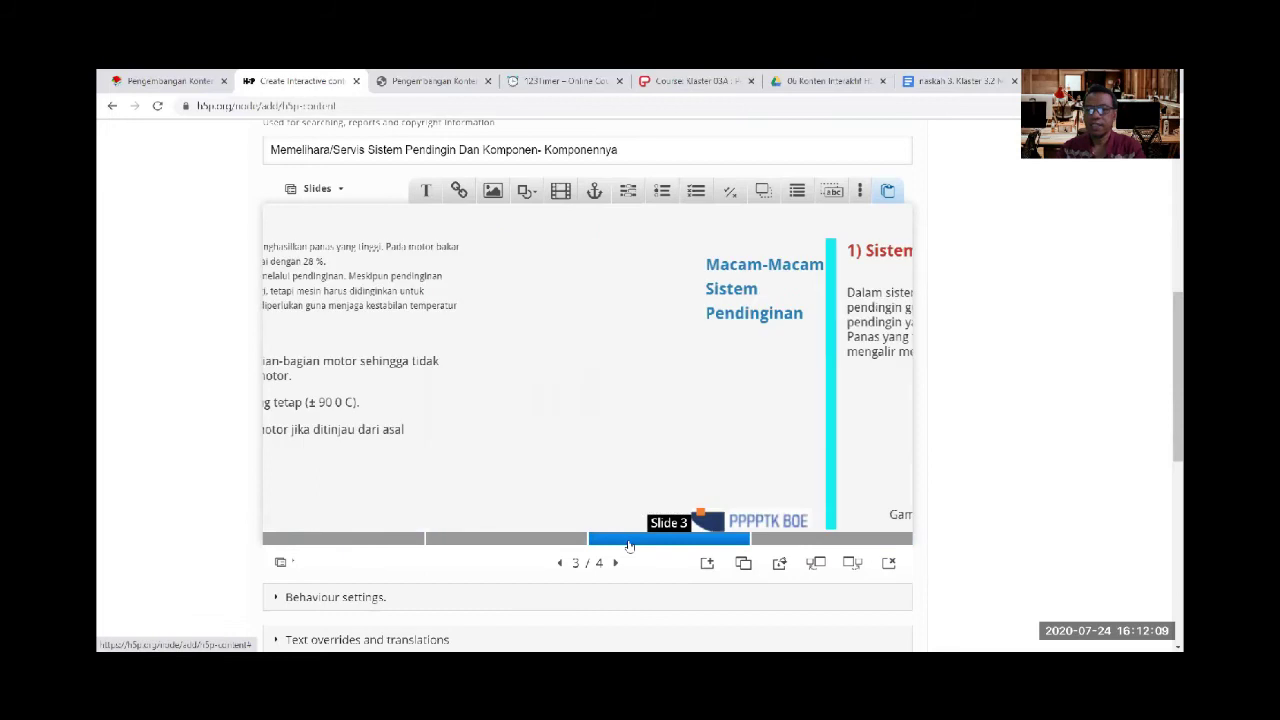
click(775, 545)
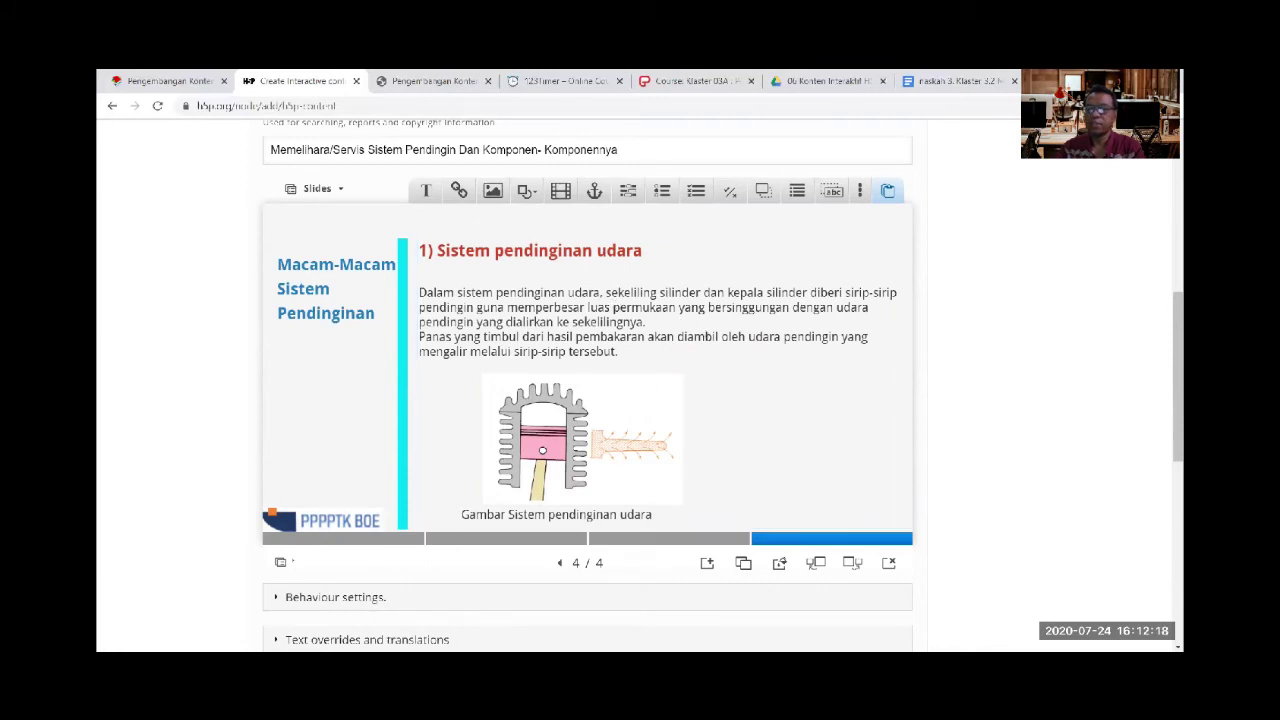
Copy the sentence "Perhatikan video tentang sistem pendingin sepeda motor berikut ini:" from the Google Docs script
click(942, 84)
scroll(630, 420, down, 4)
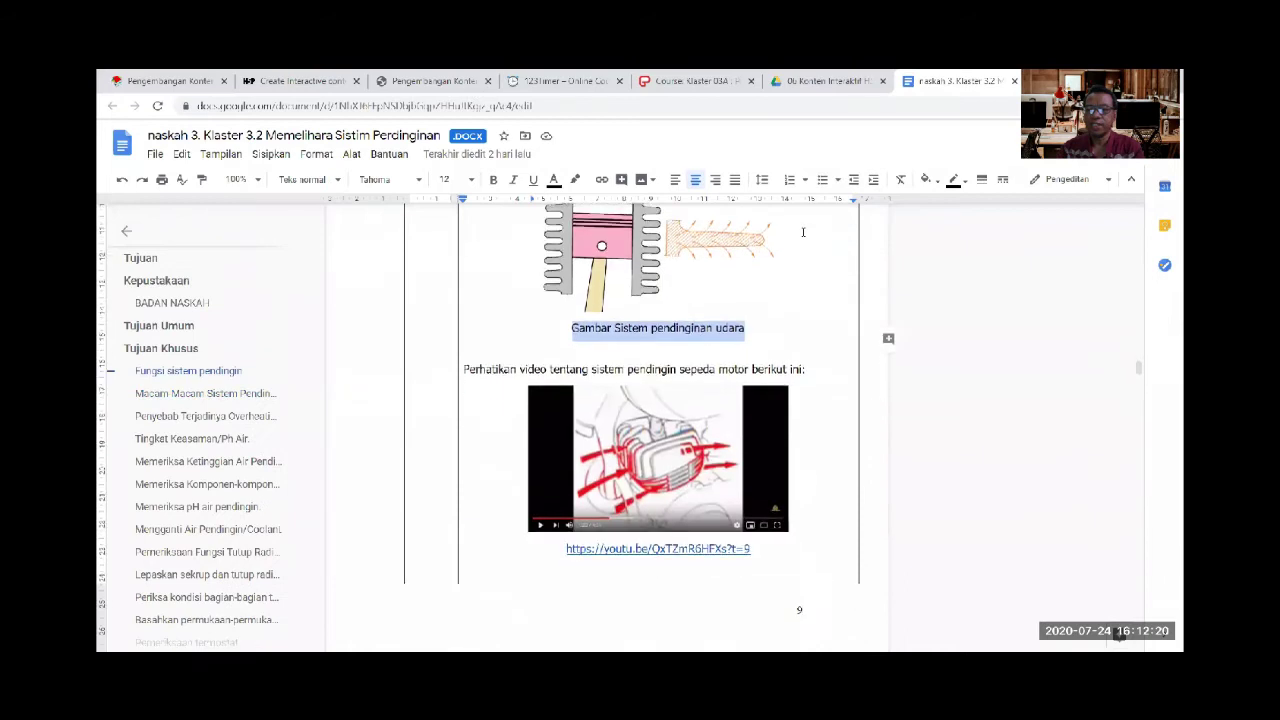
drag(465, 251, 806, 247)
key(ctrl+c)
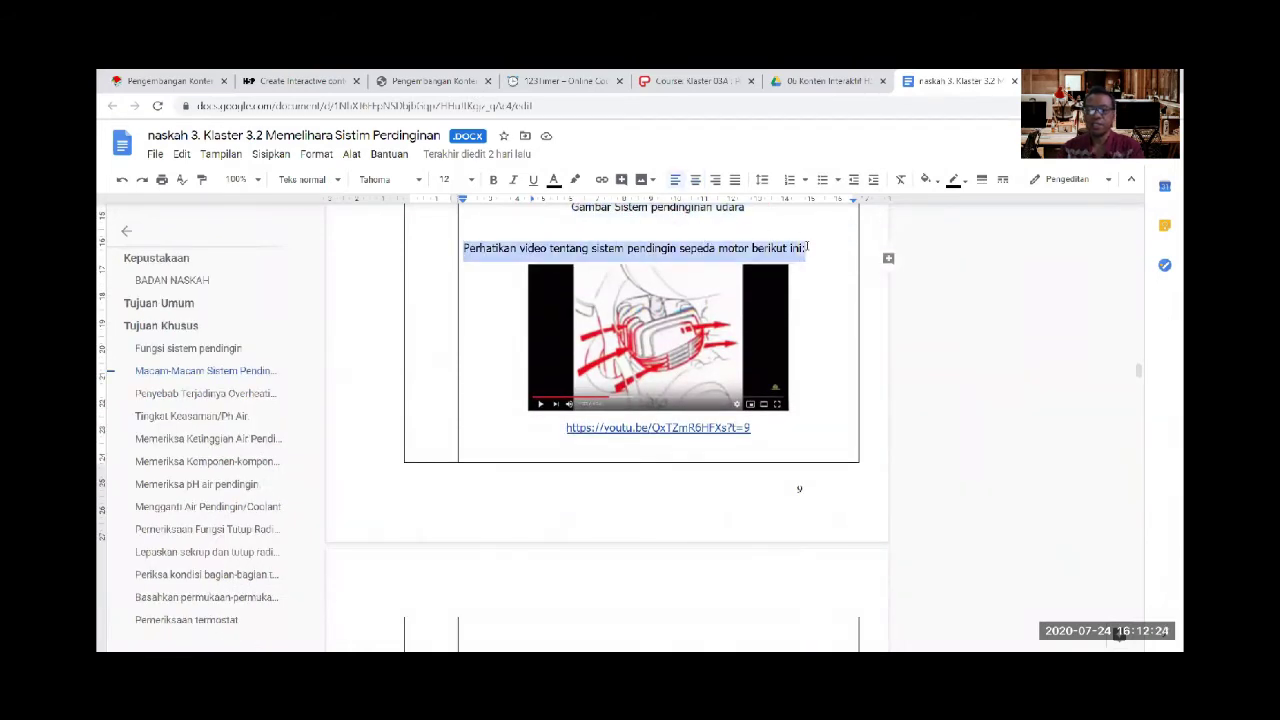
Clone slide 4 in H5P and replace the body paragraphs on the new slide with the copied sentence, keeping the heading
click(296, 80)
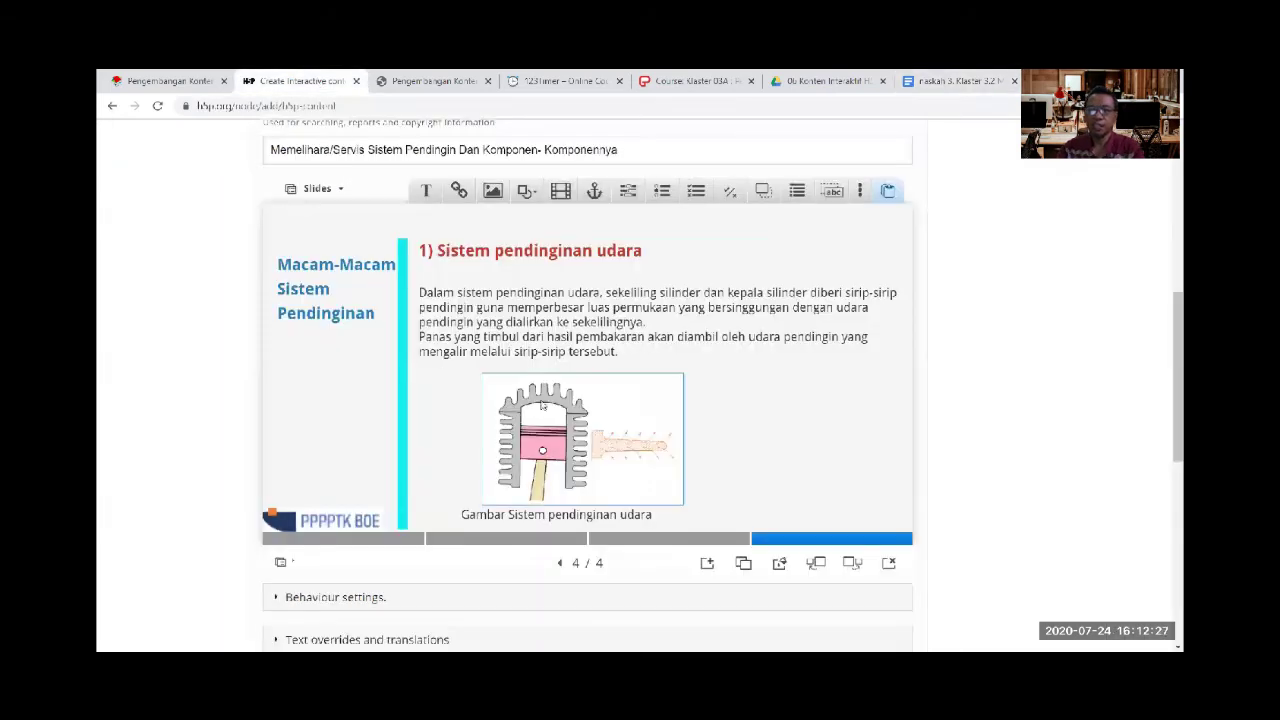
click(745, 565)
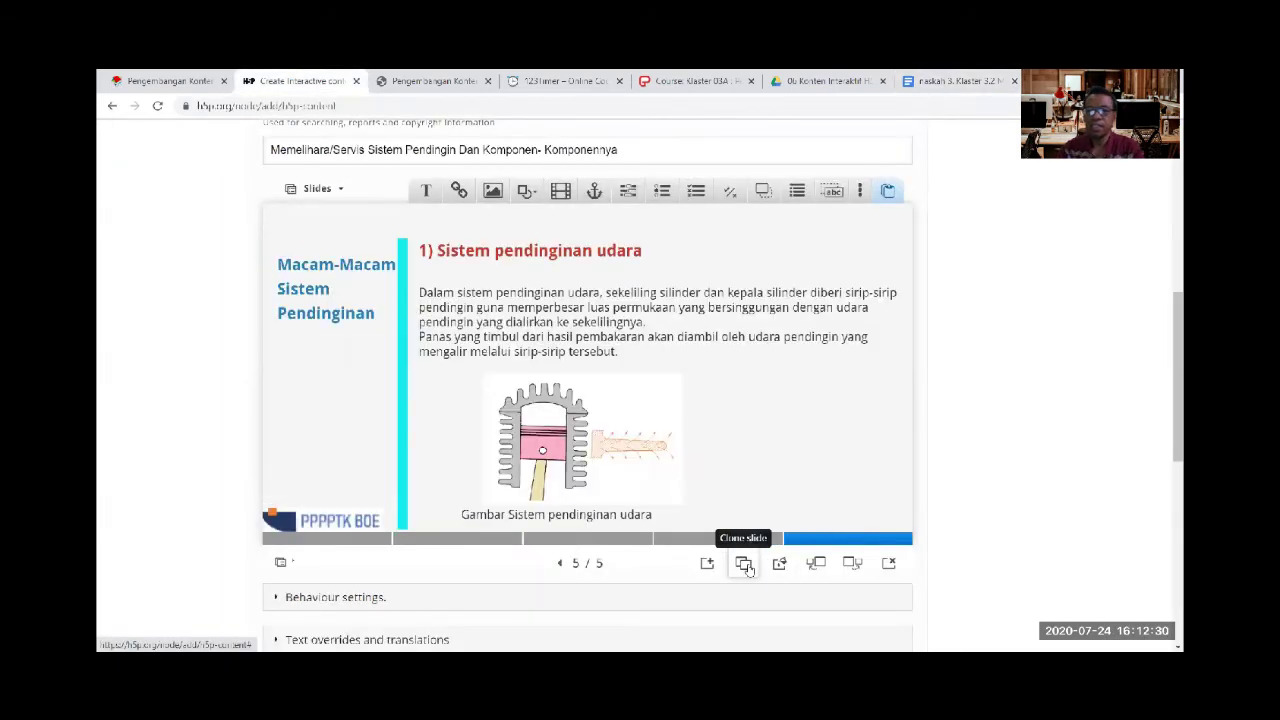
click(517, 340)
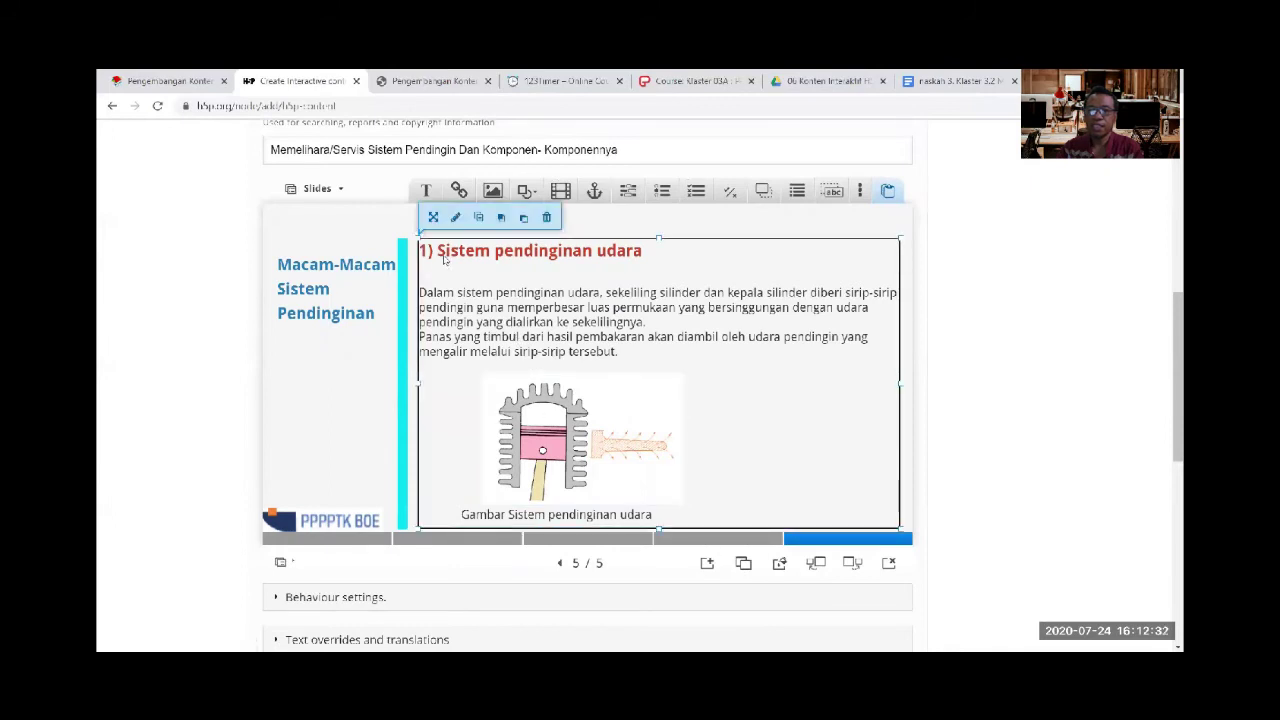
click(456, 218)
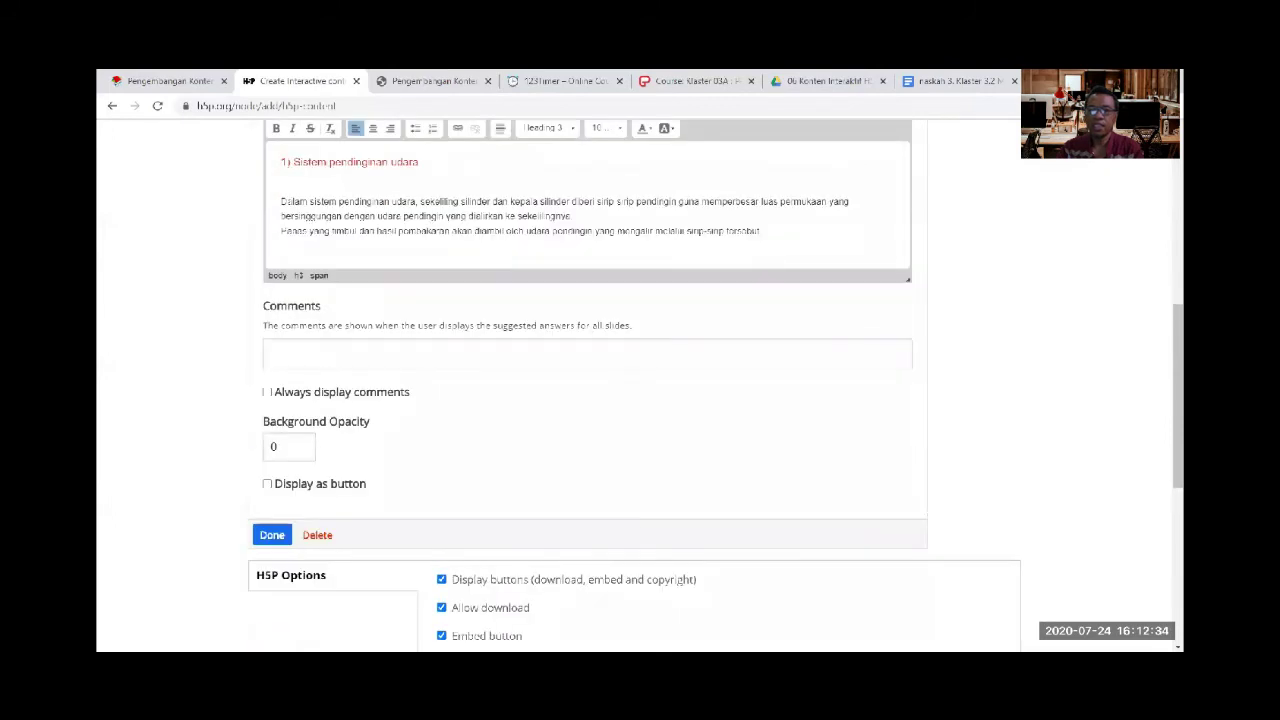
triple_click(316, 201)
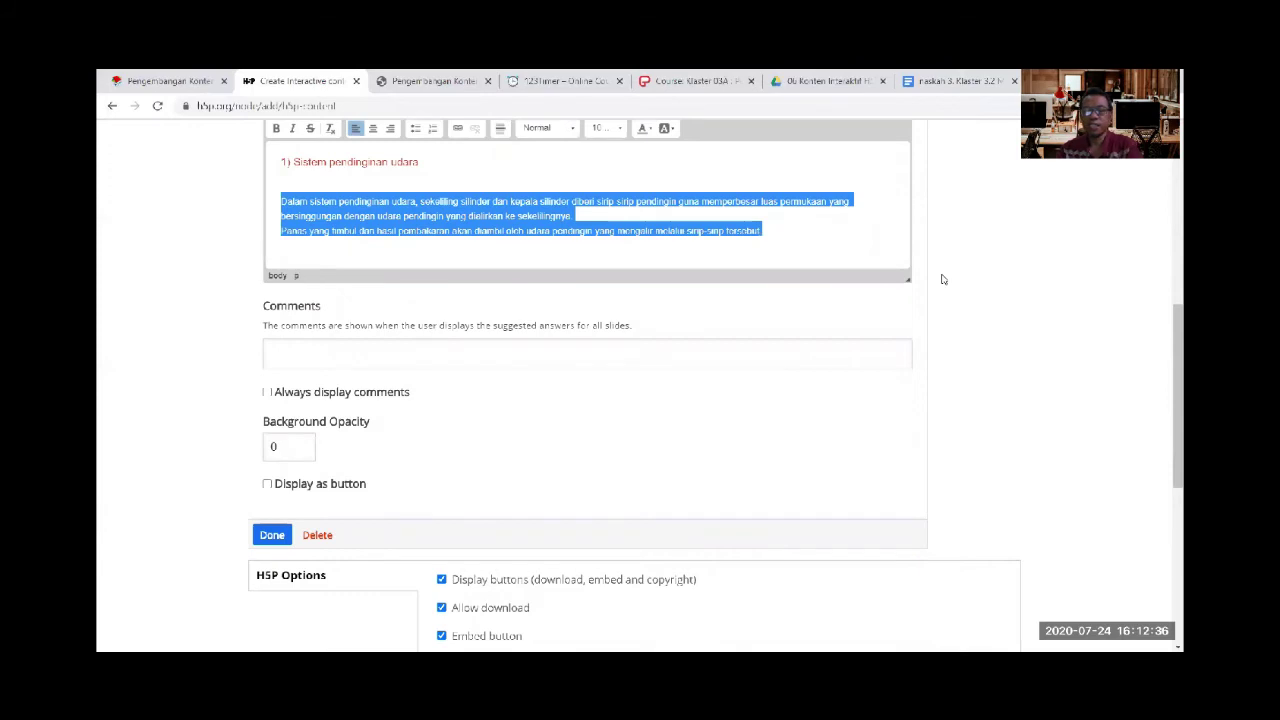
key(ctrl+v)
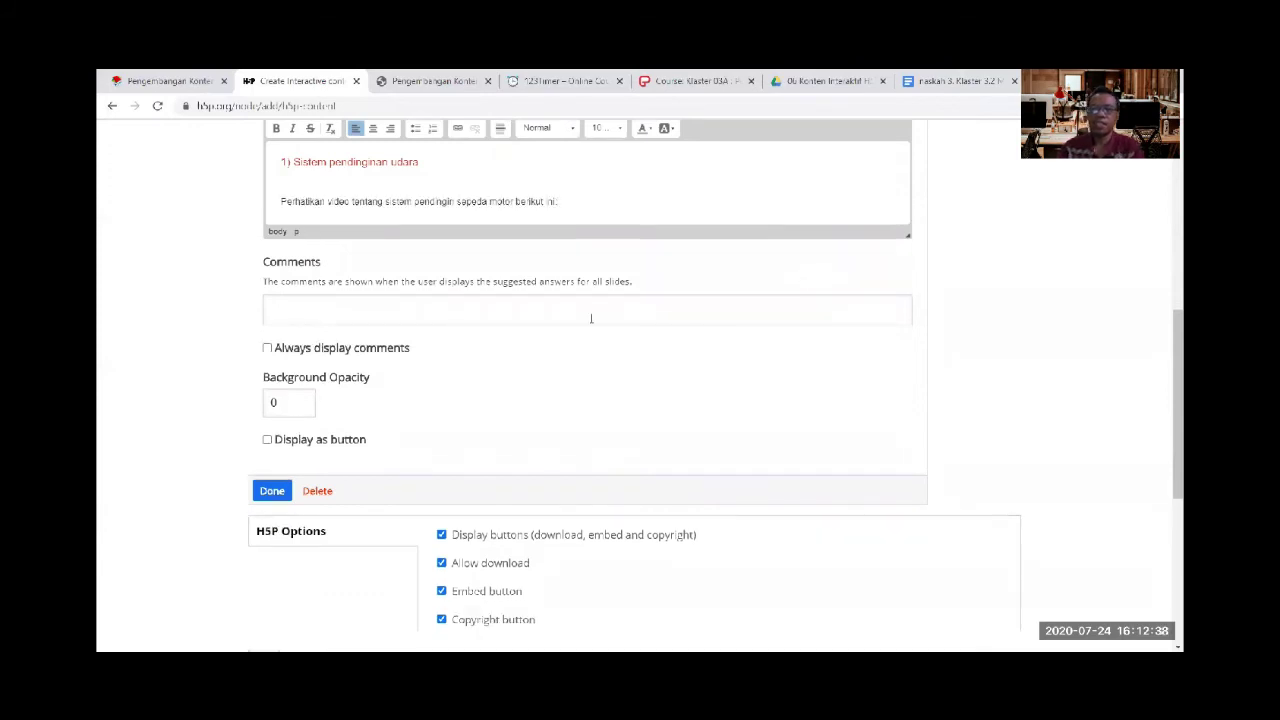
click(289, 490)
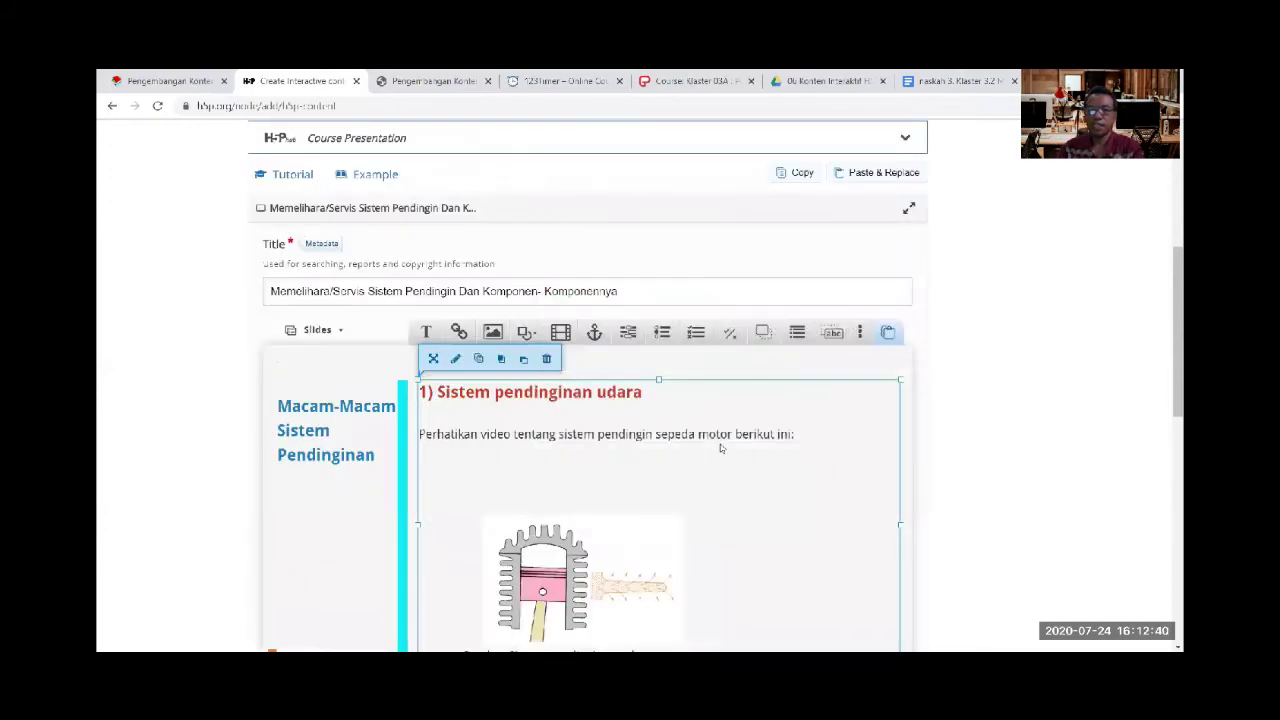
Delete the cylinder illustration from slide 5
scroll(720, 448, down, 2)
click(624, 426)
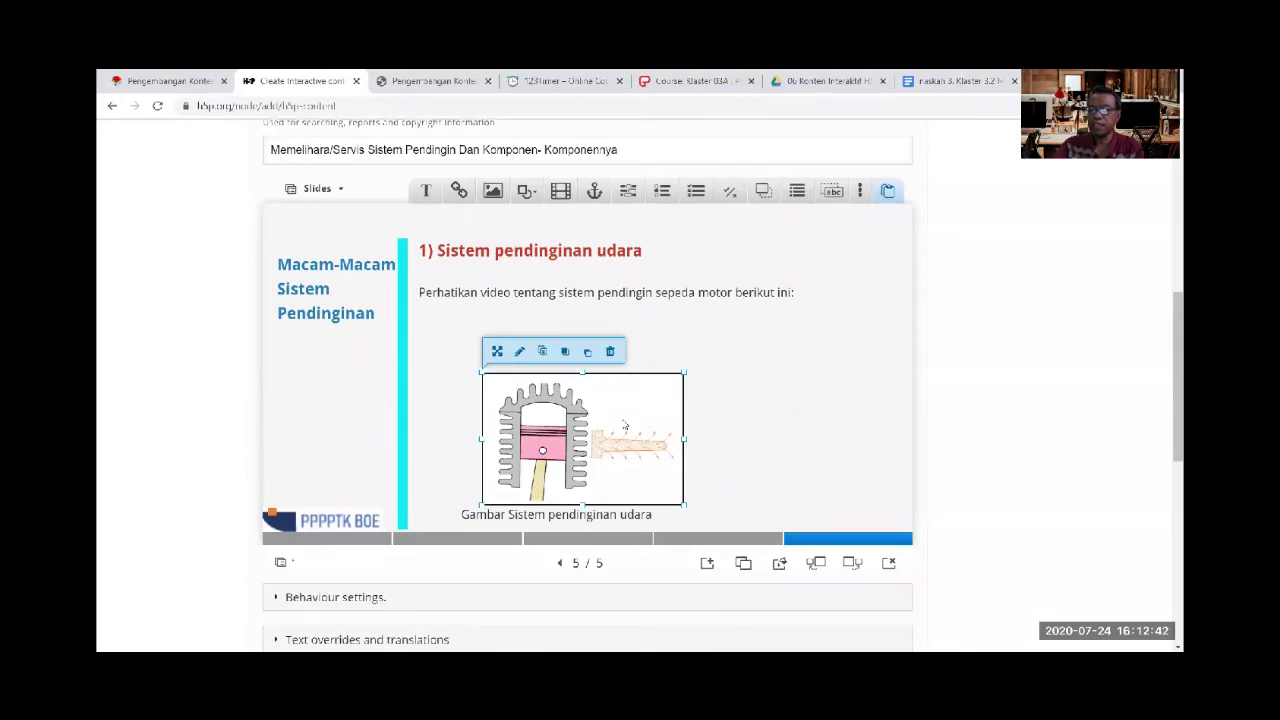
click(610, 351)
click(708, 187)
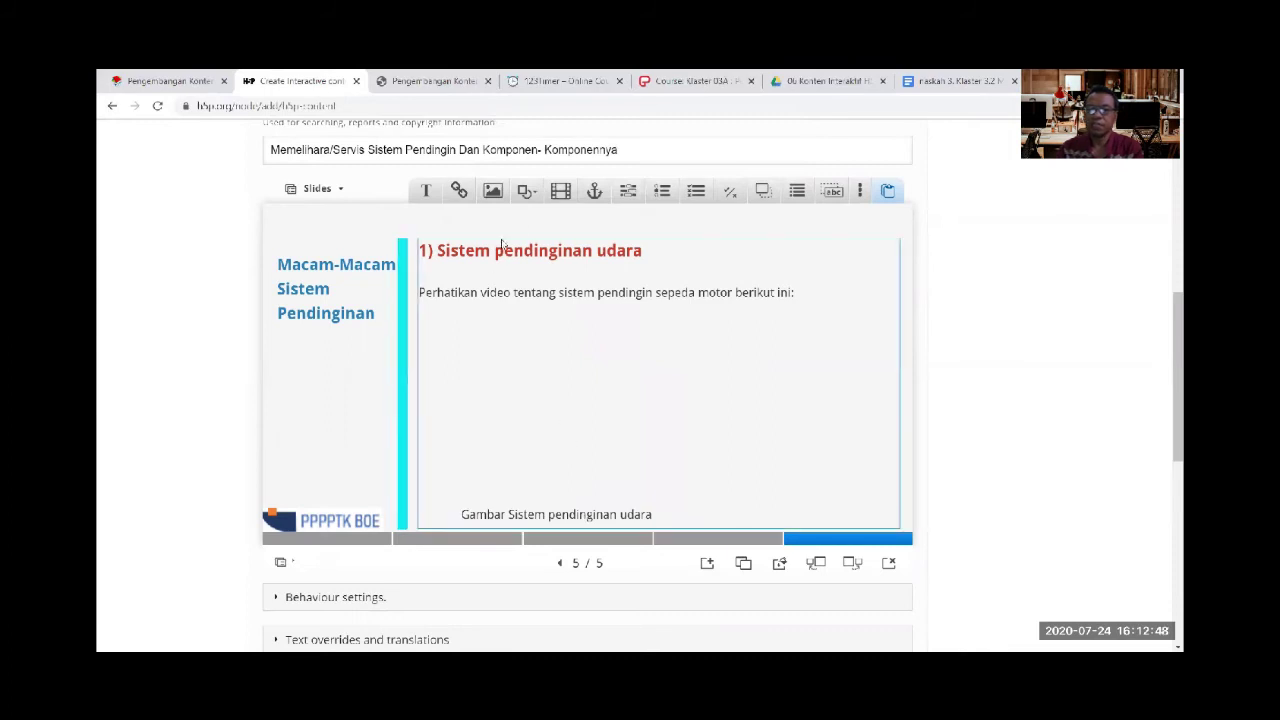
Add a video element to slide 5 and title it "Video sistem pendingin sepeda motor", using the phrase copied from the Google Docs script
click(561, 193)
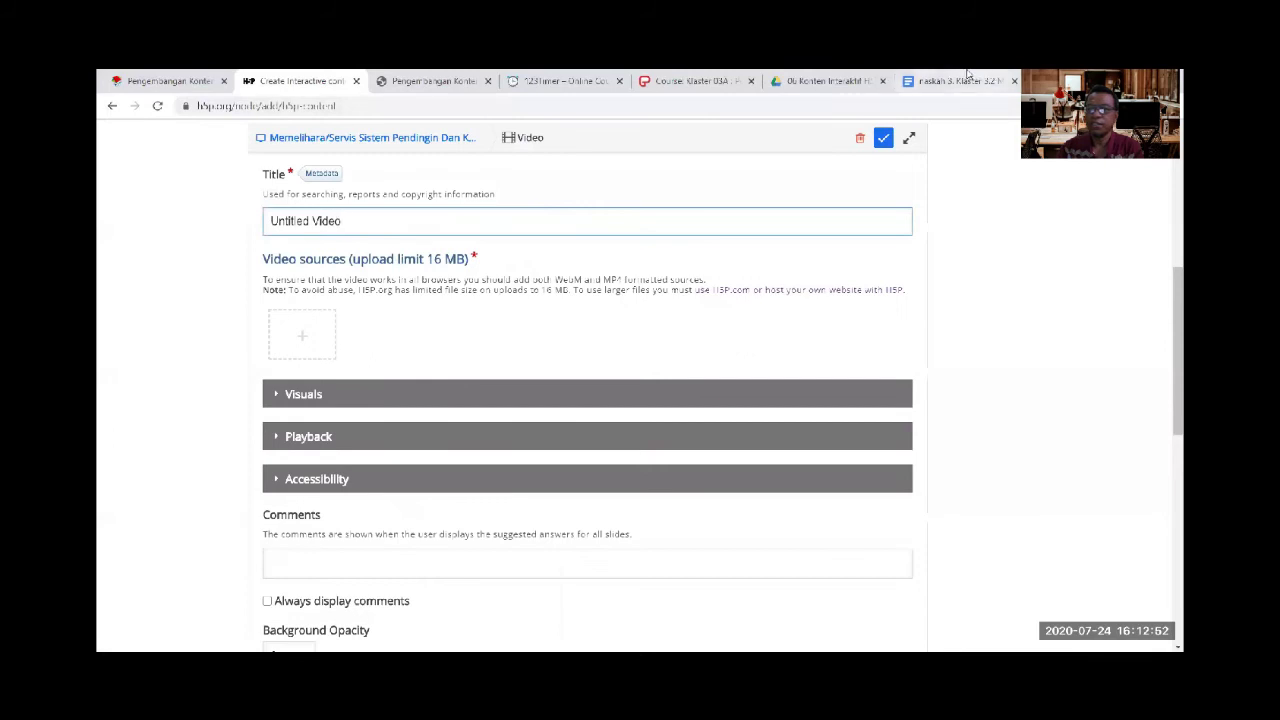
click(966, 80)
scroll(640, 326, up, 1)
click(624, 320)
drag(593, 318, 749, 319)
key(ctrl+c)
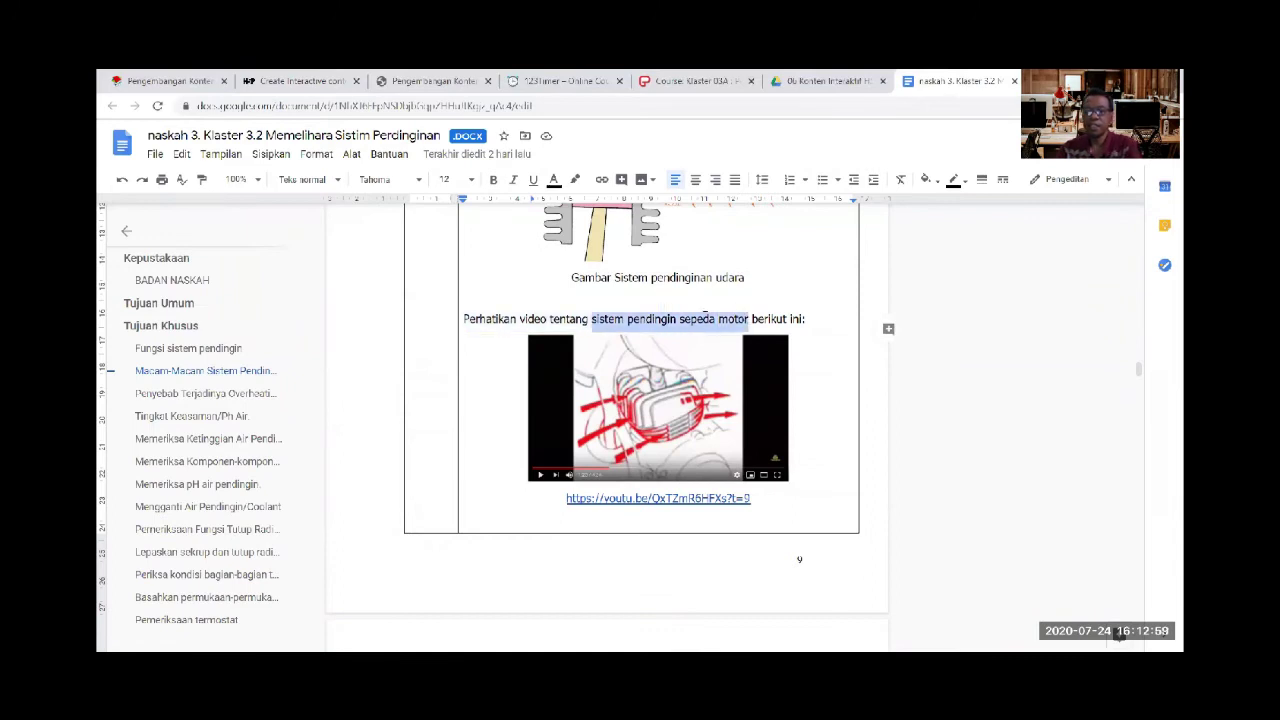
click(300, 79)
triple_click(300, 220)
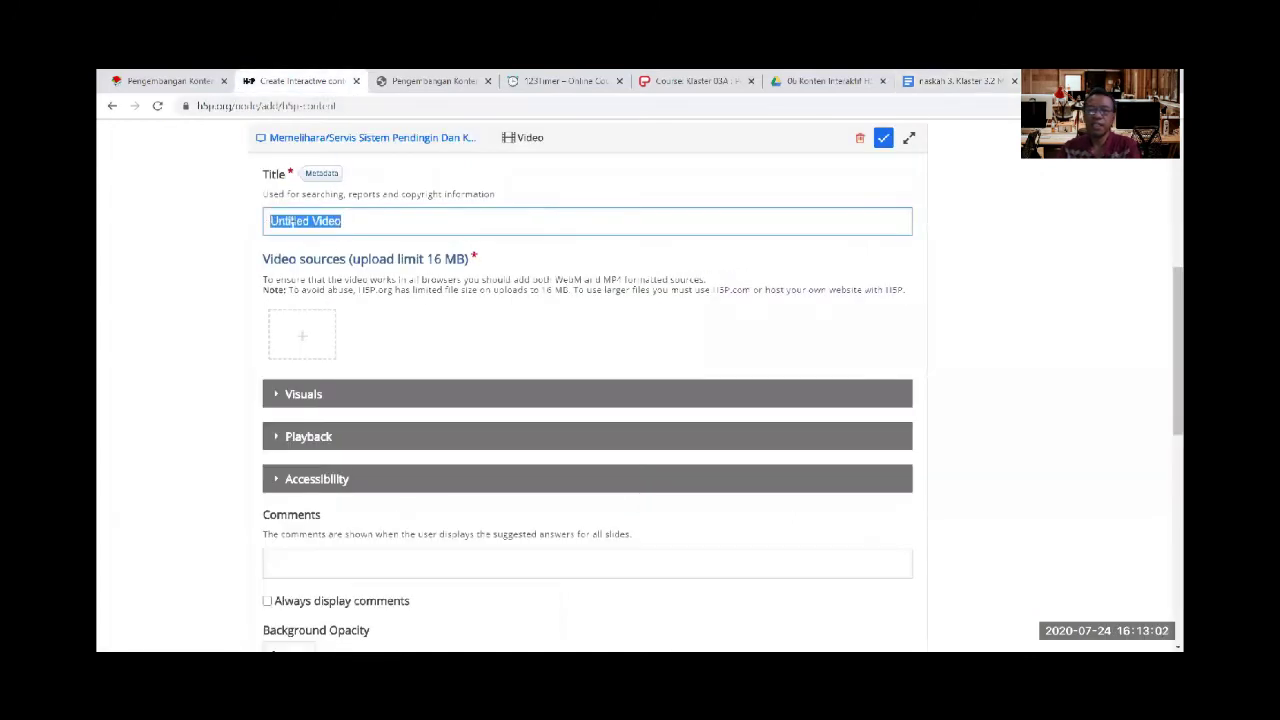
double_click(290, 221)
key(BackSpace)
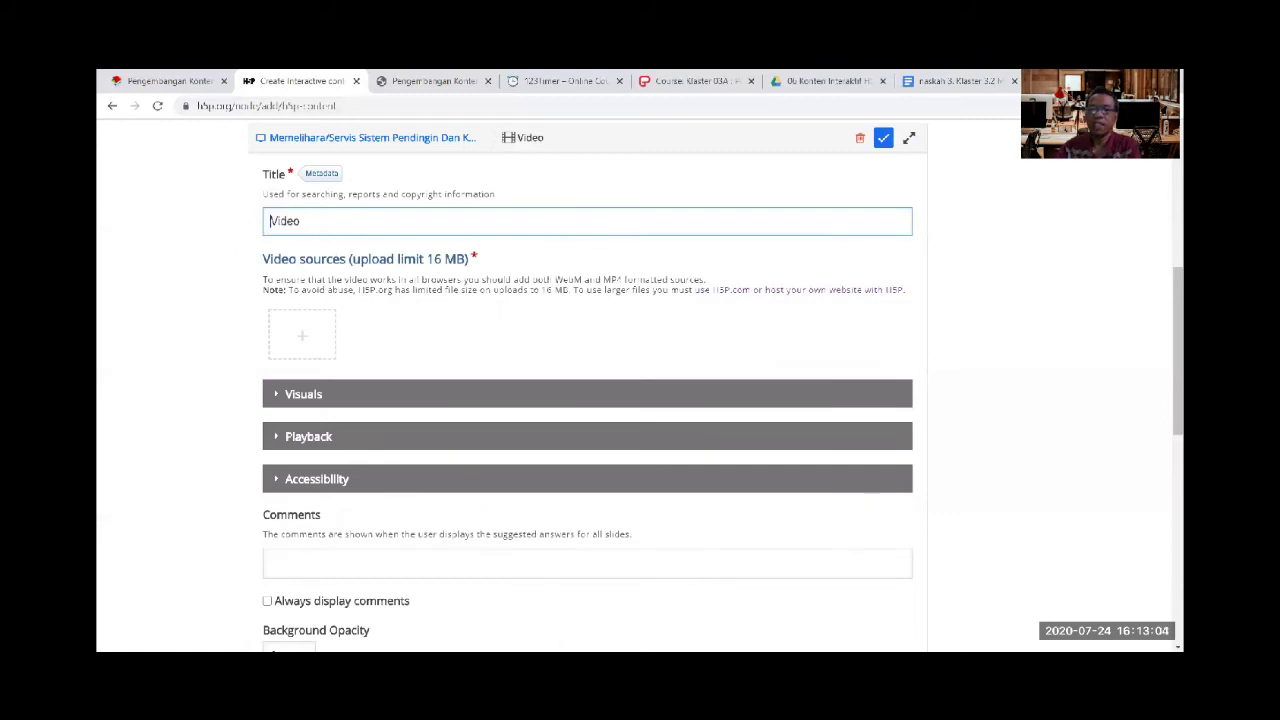
key(ctrl+v)
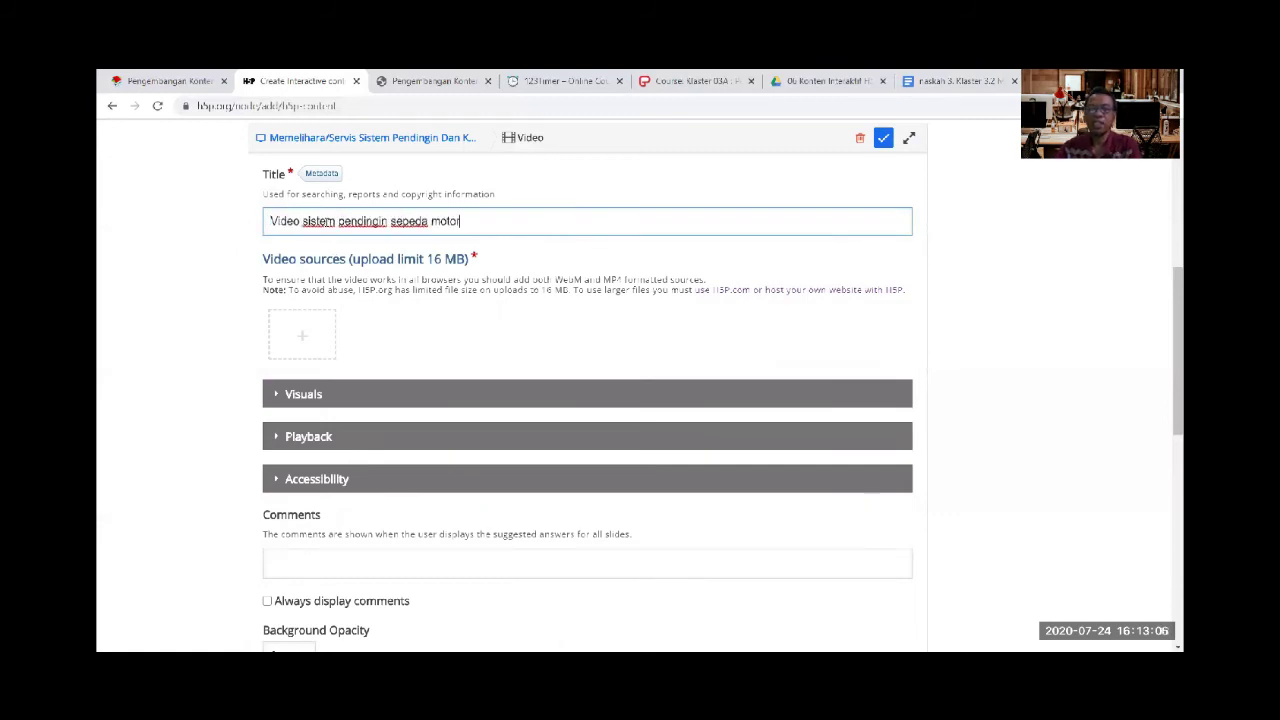
click(306, 346)
click(305, 343)
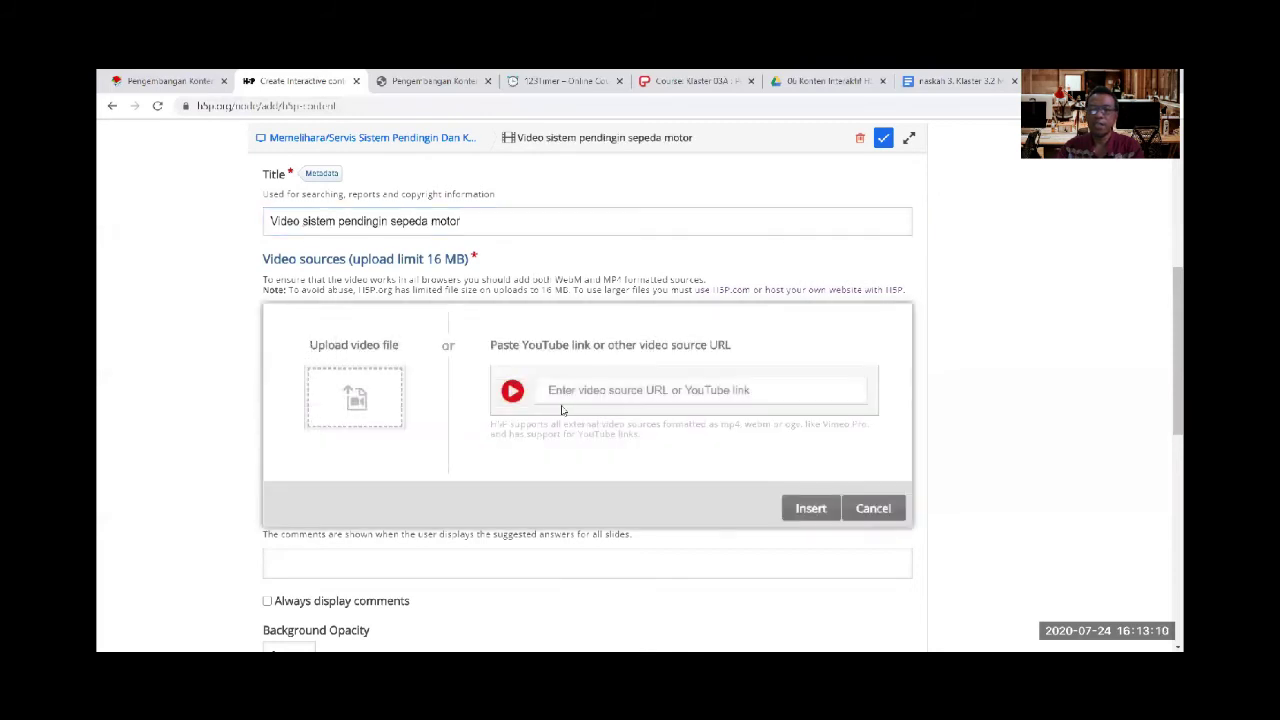
click(960, 80)
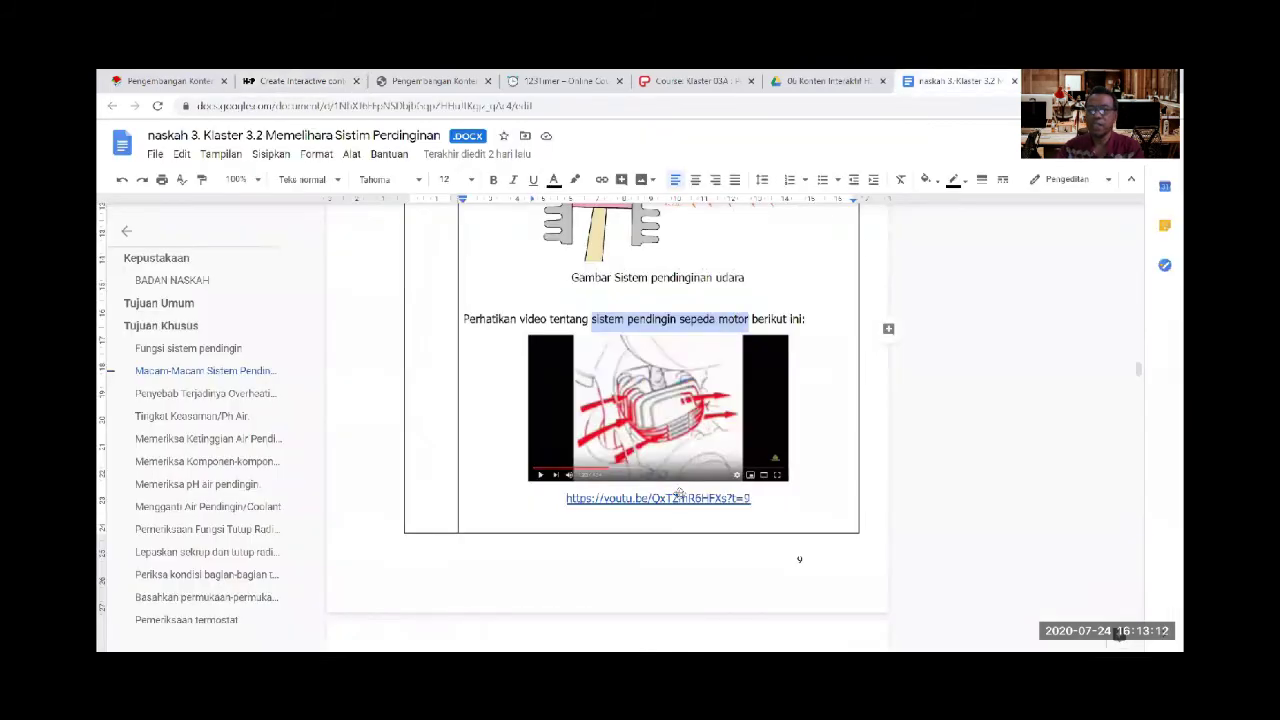
drag(752, 498, 566, 498)
key(ctrl+c)
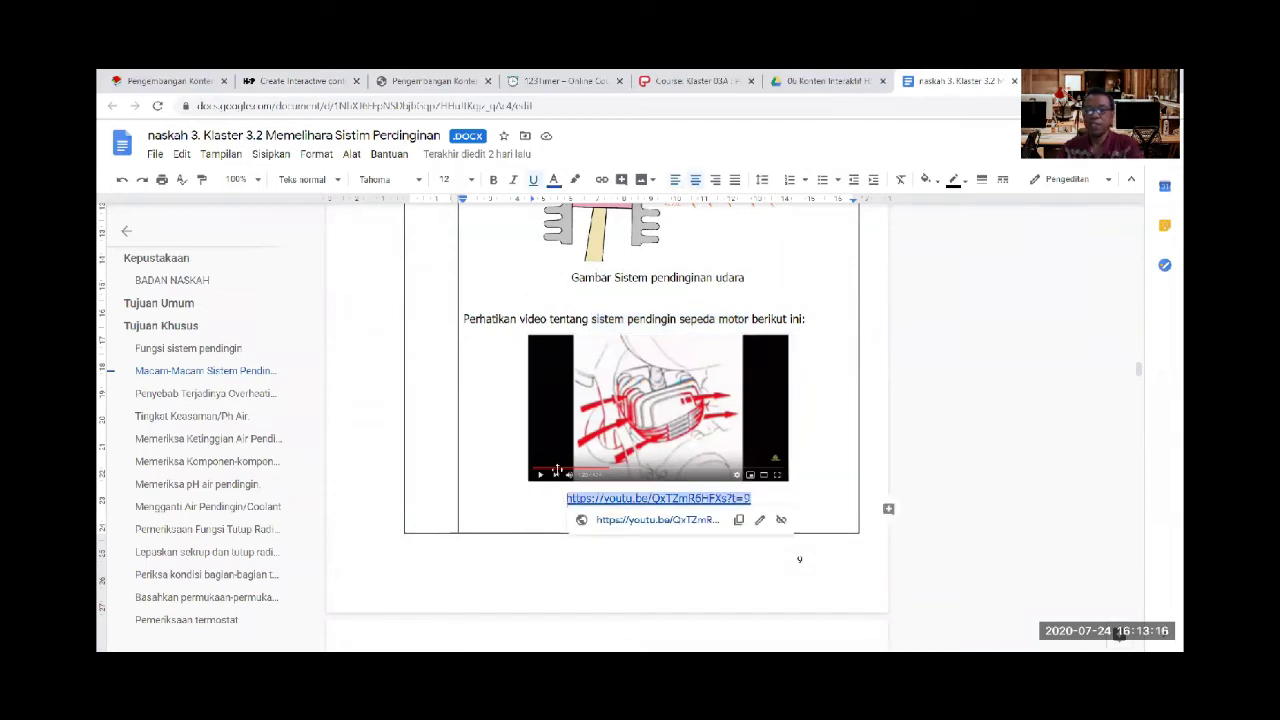
click(312, 84)
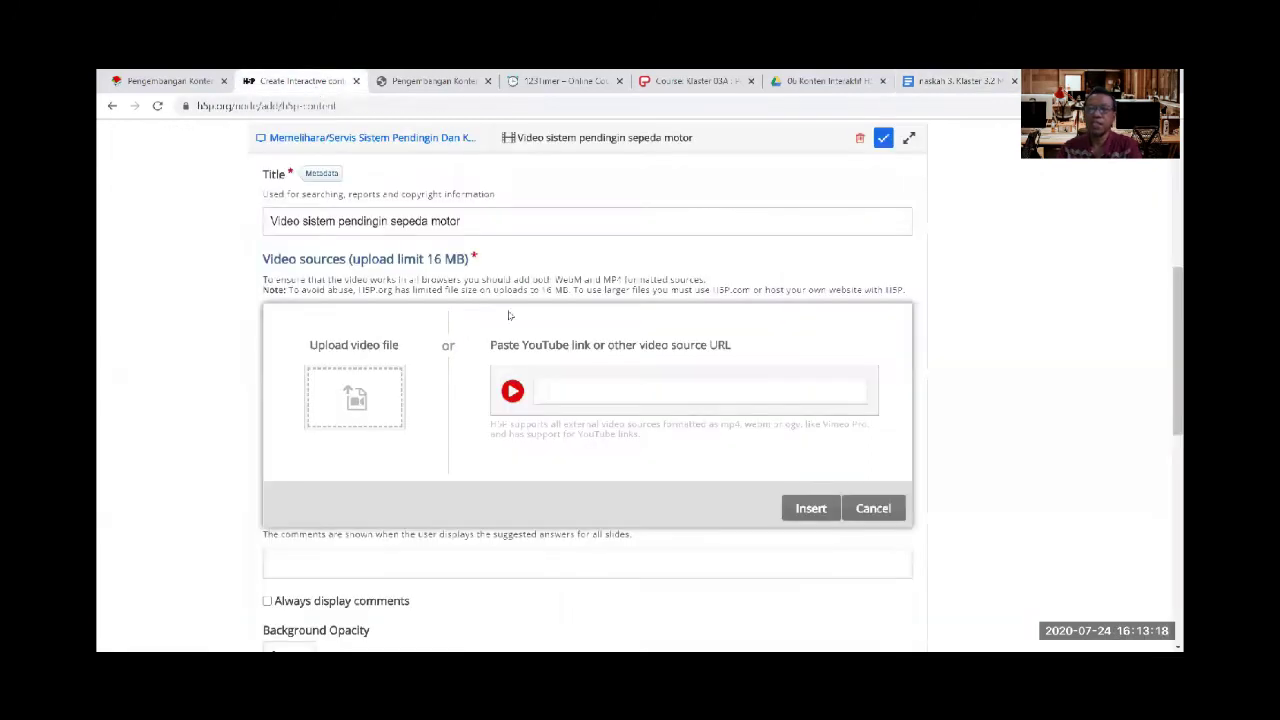
click(561, 391)
key(ctrl+v)
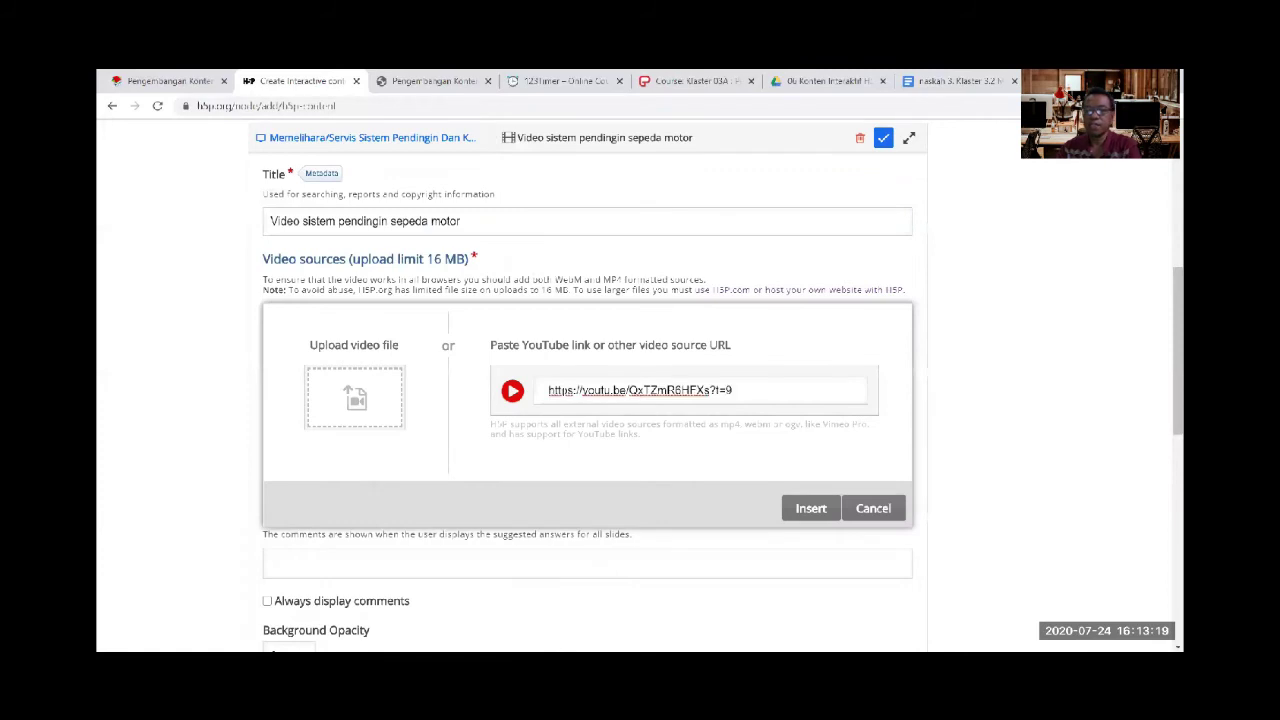
click(809, 508)
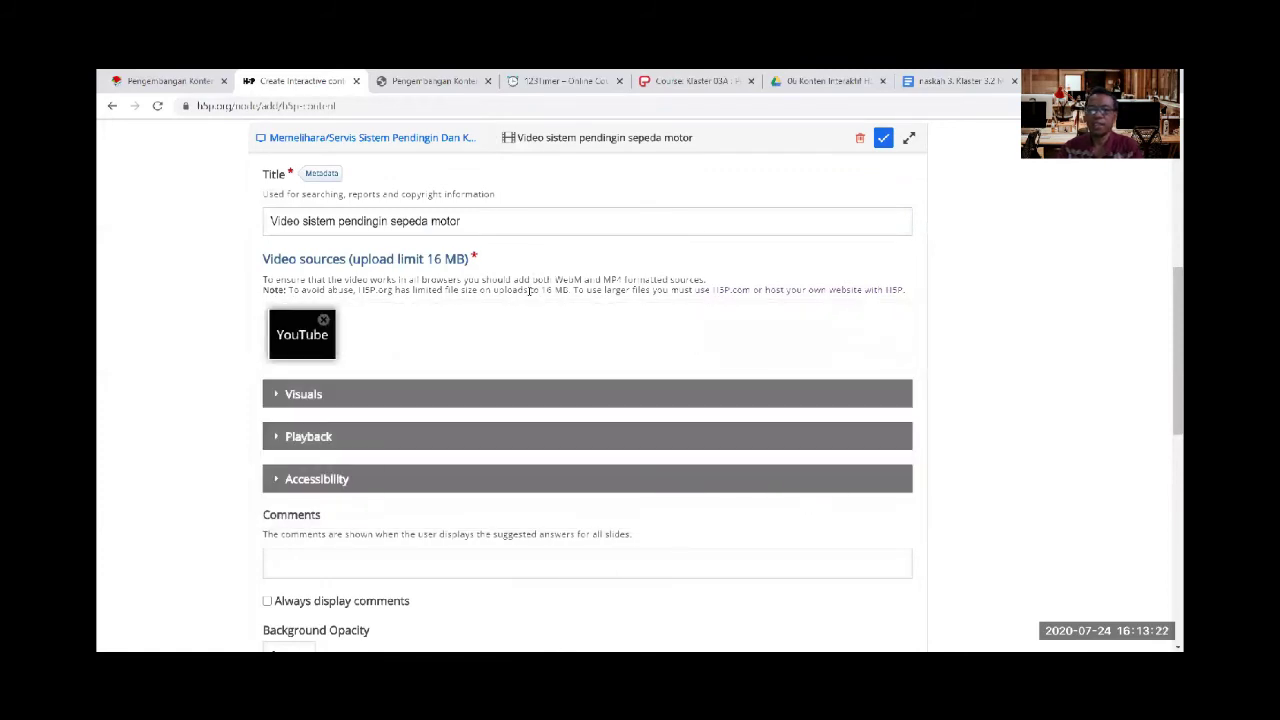
Finish editing the video element and place the video just below the introductory sentence on slide 5
click(884, 140)
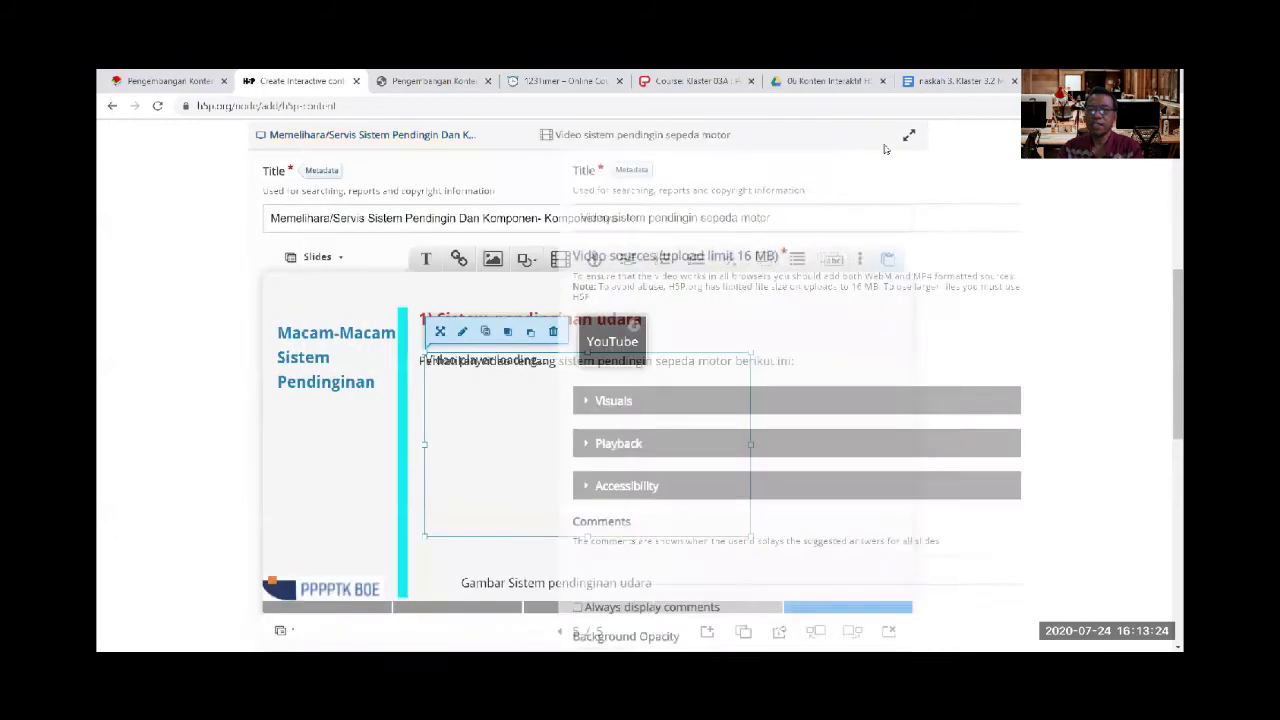
drag(612, 412, 622, 428)
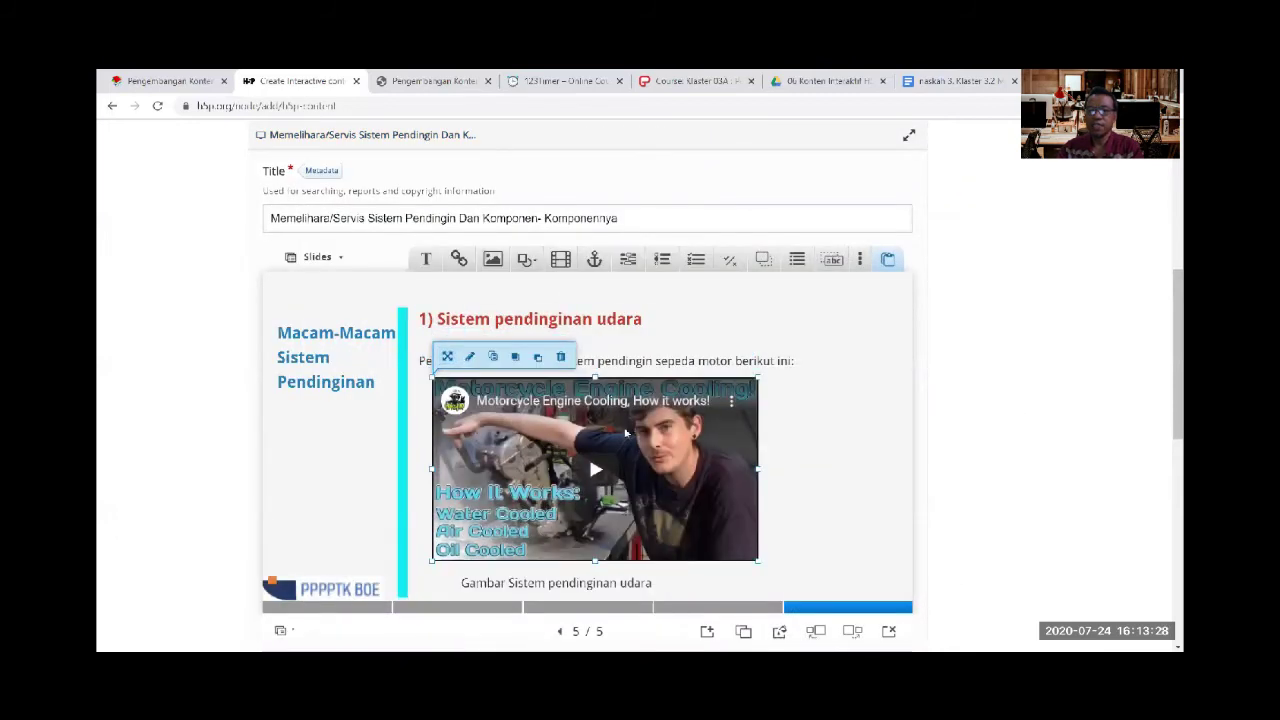
click(575, 586)
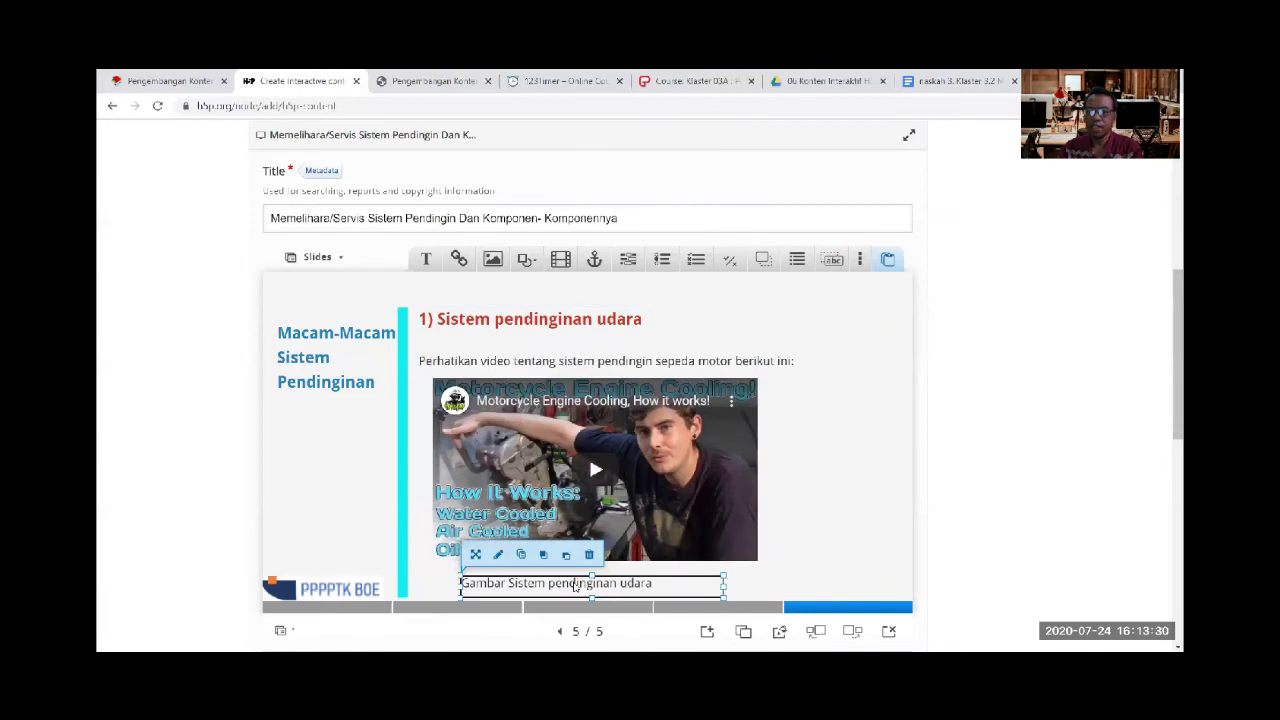
click(497, 551)
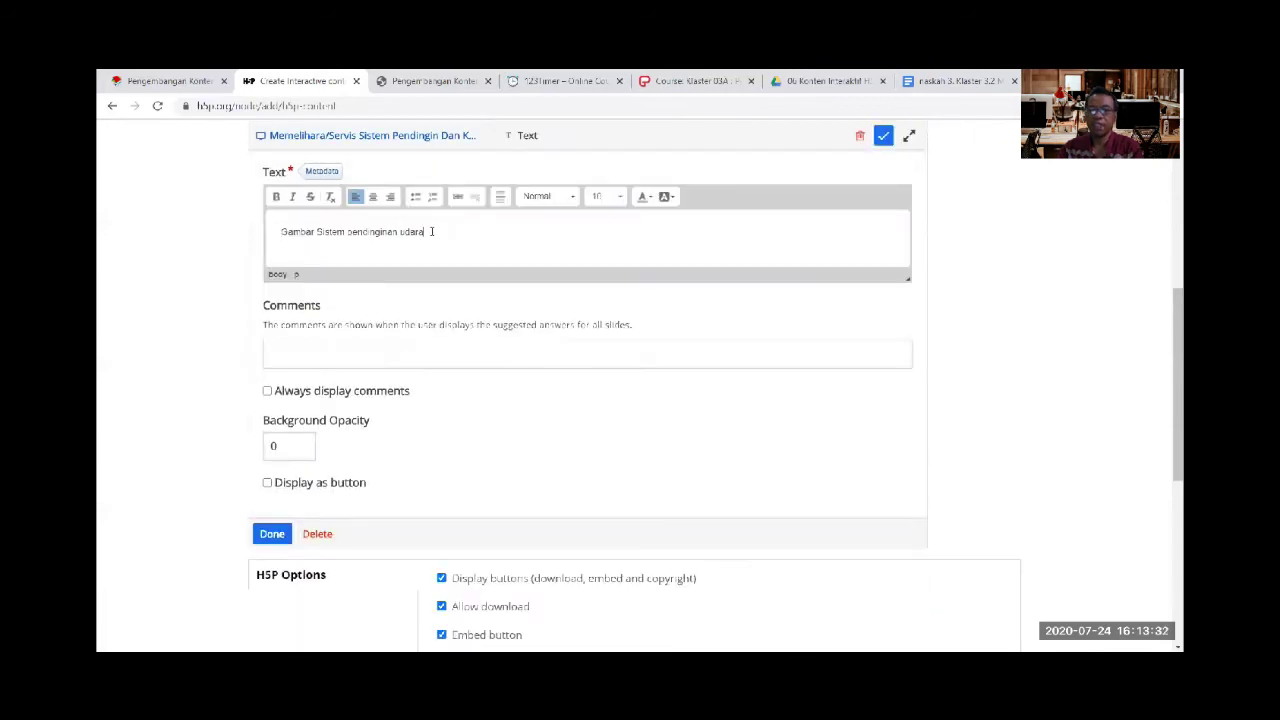
drag(450, 227, 240, 239)
text(Sumber)
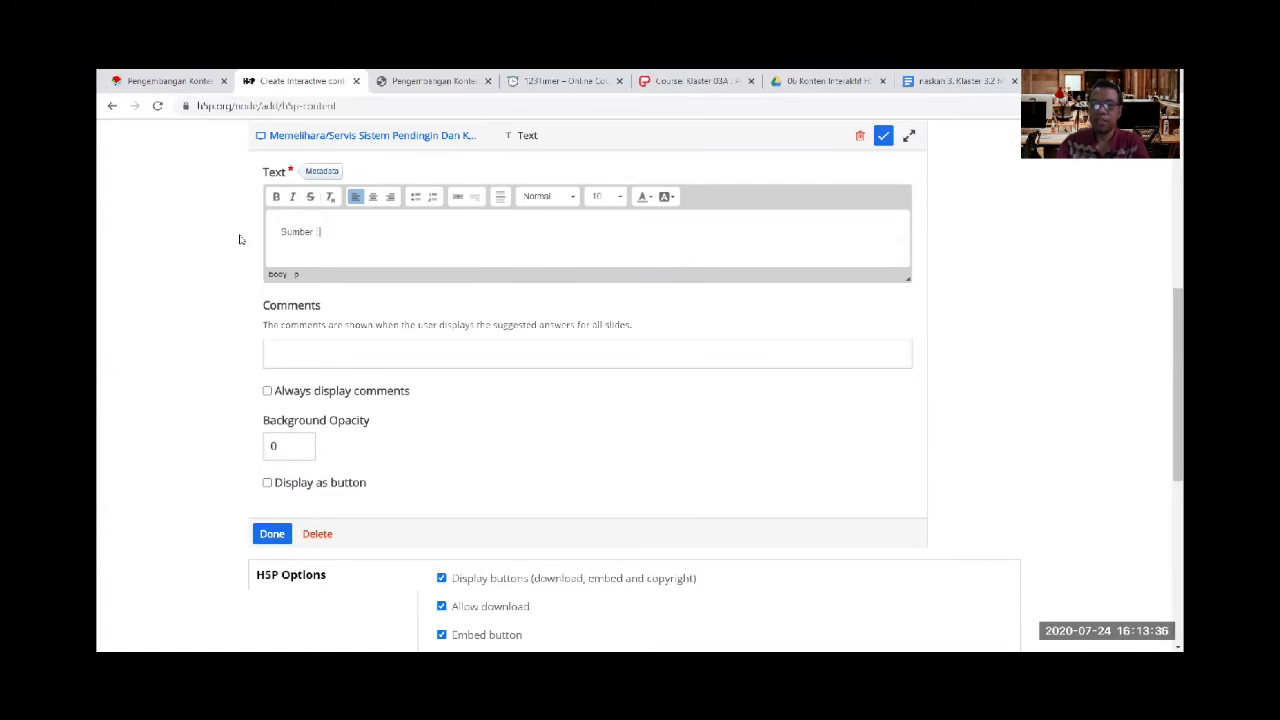
key(ctrl+v)
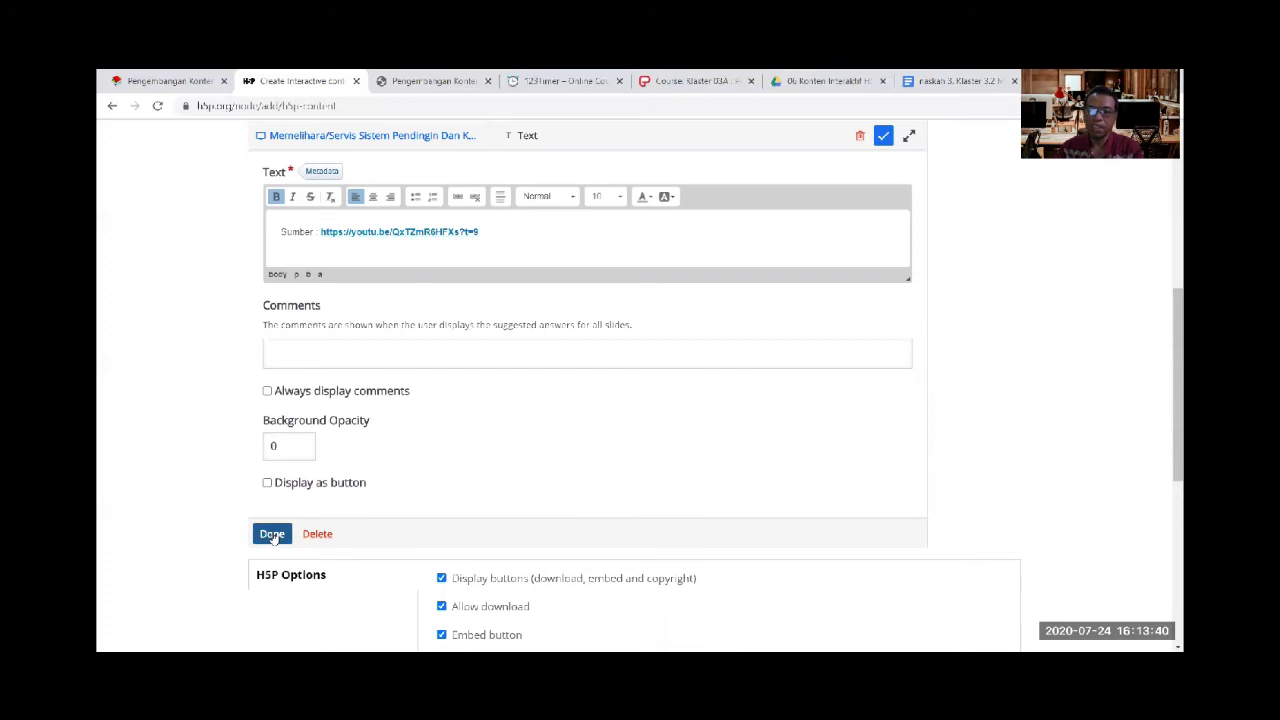
click(272, 534)
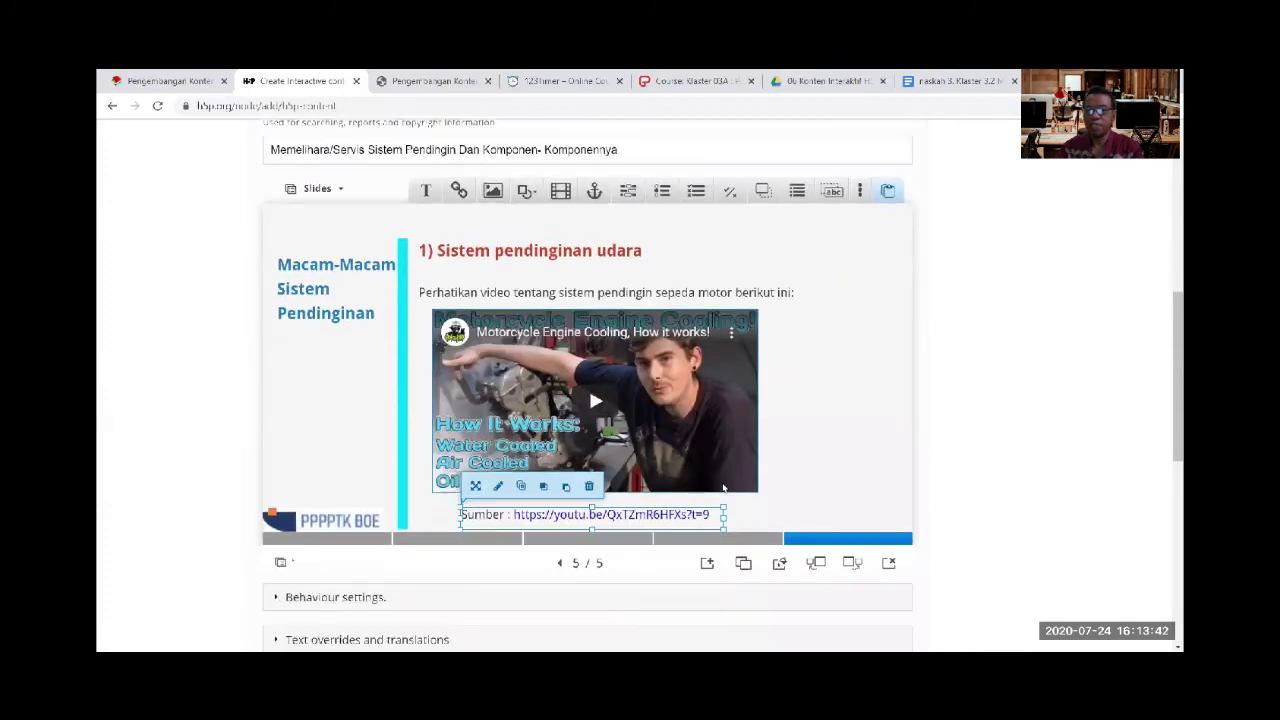
click(847, 428)
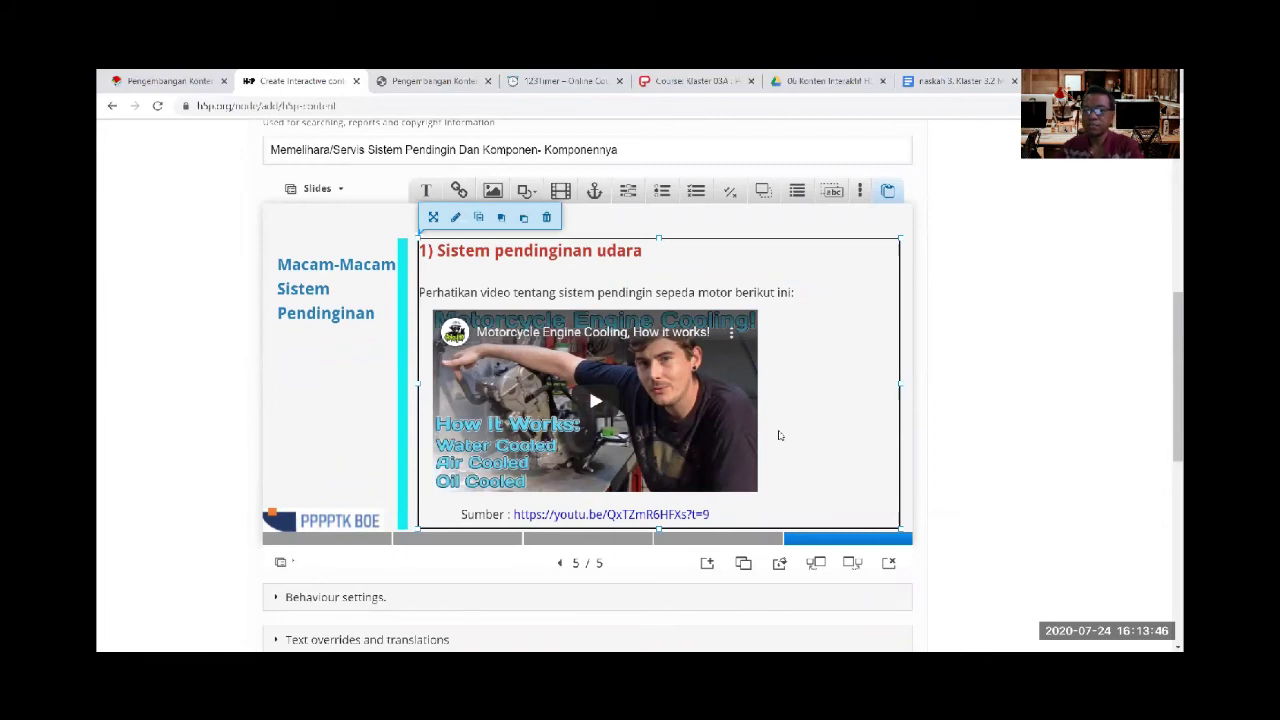
click(716, 538)
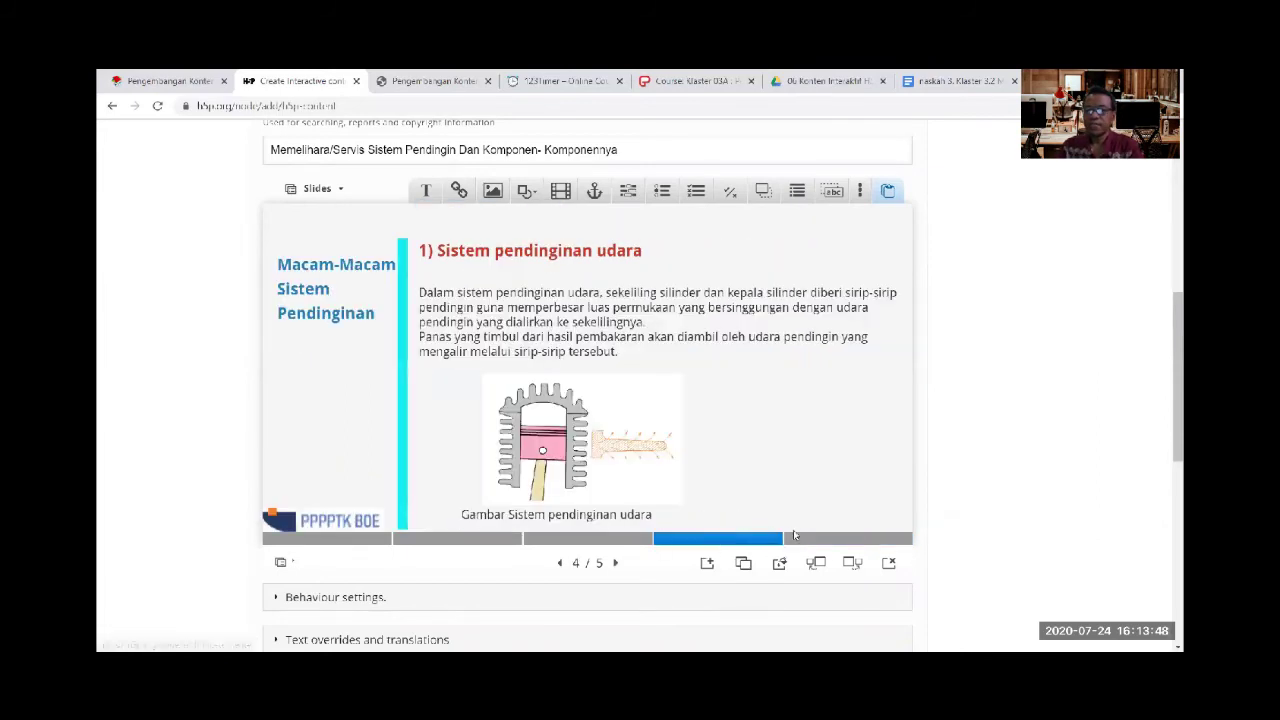
click(795, 537)
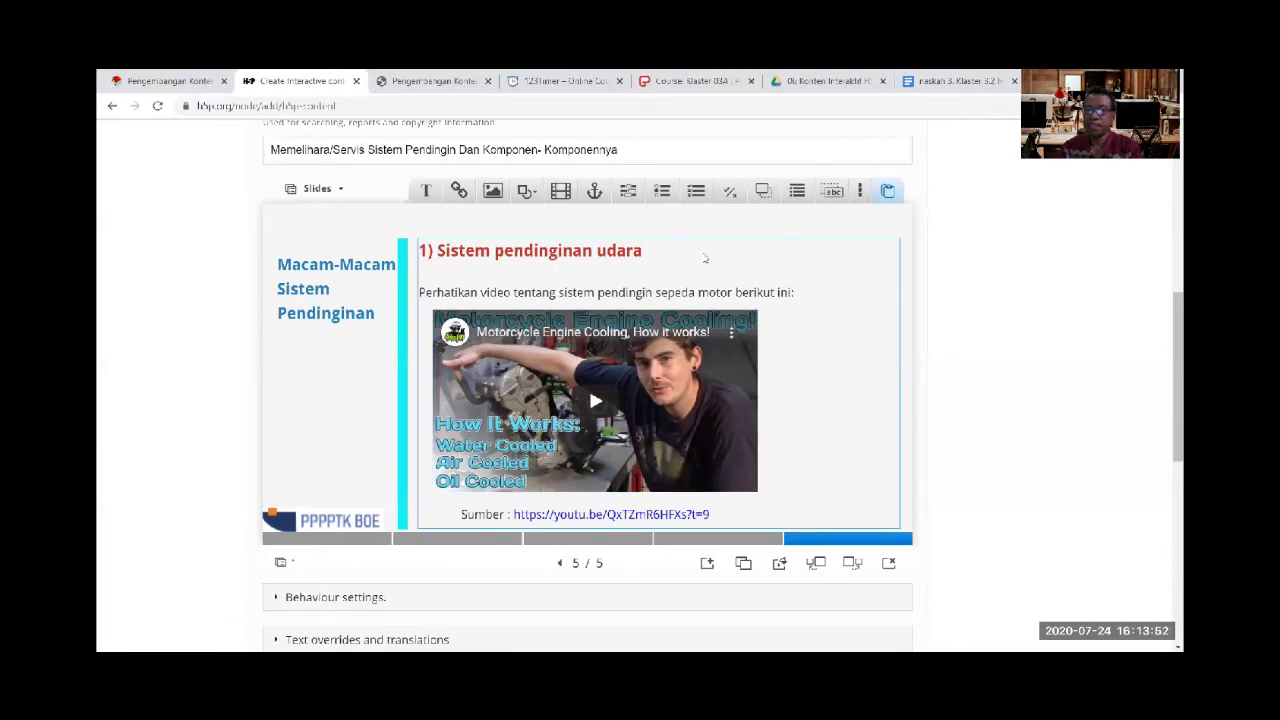
Switch to the Google Docs script and look through the exercise section with its instructions and Benar-Salah questions
click(962, 80)
scroll(637, 452, down, 15)
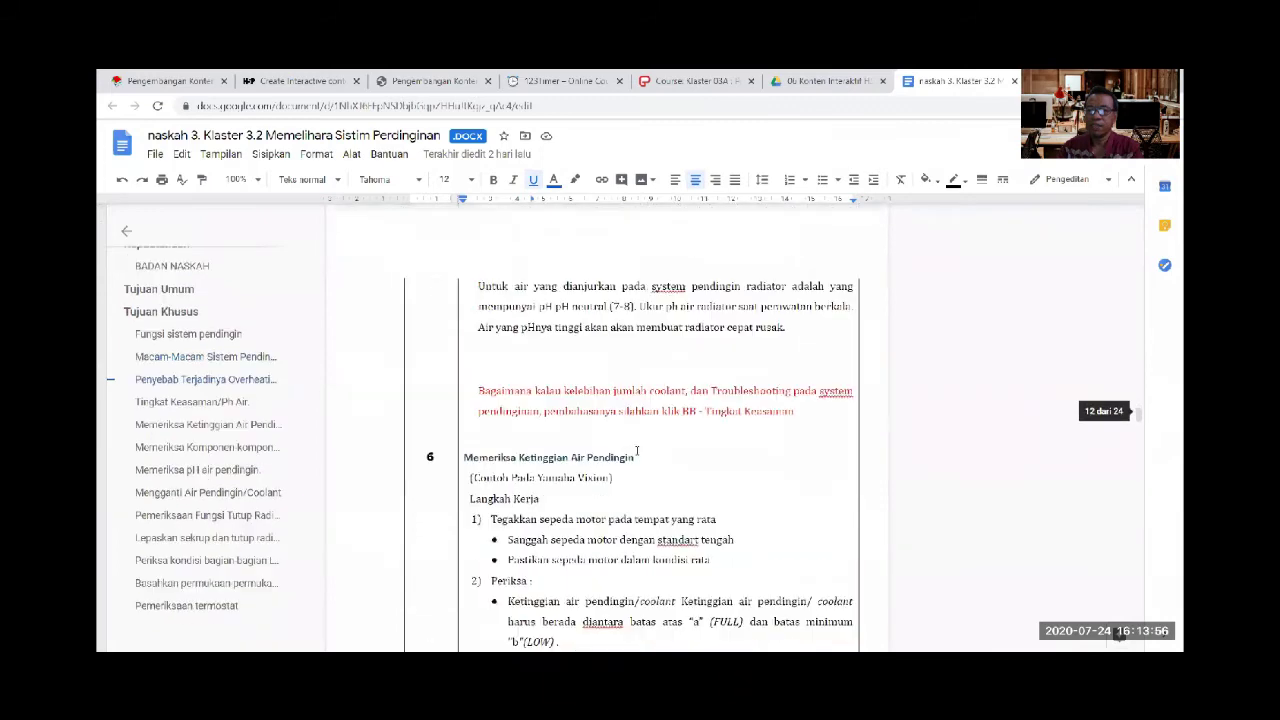
scroll(637, 452, down, 6)
drag(1141, 452, 1137, 603)
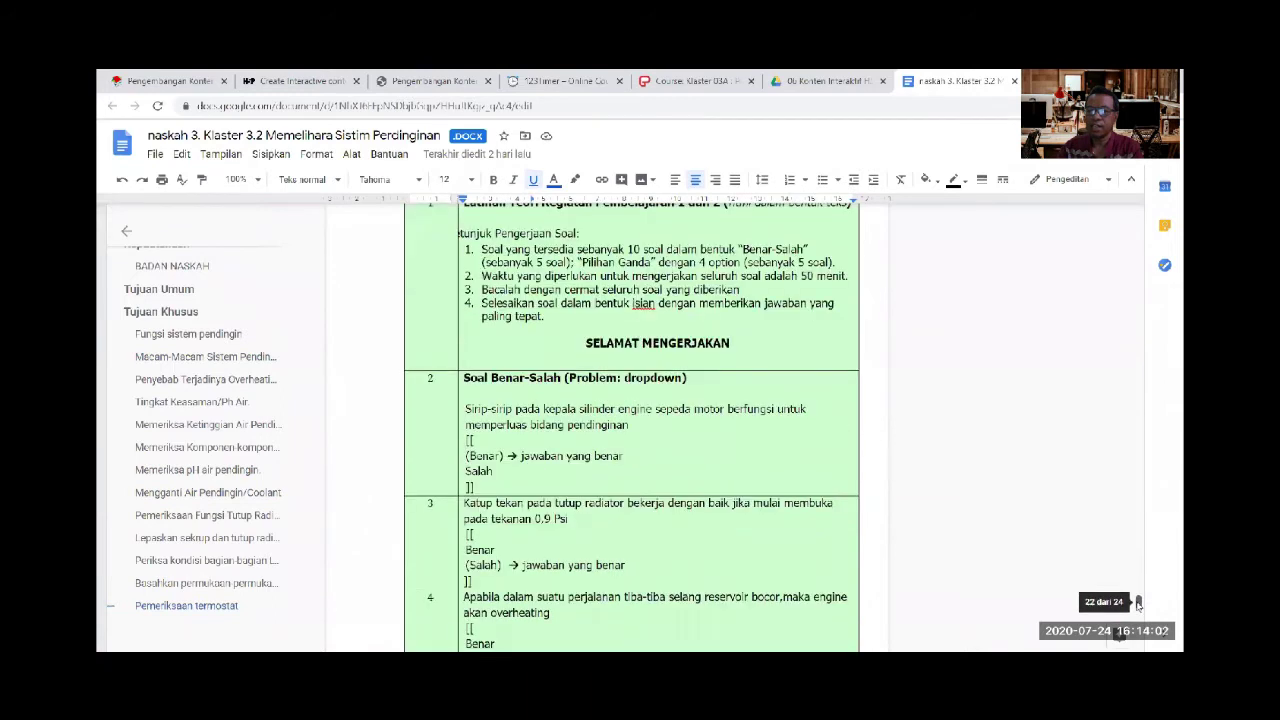
scroll(757, 479, up, 1)
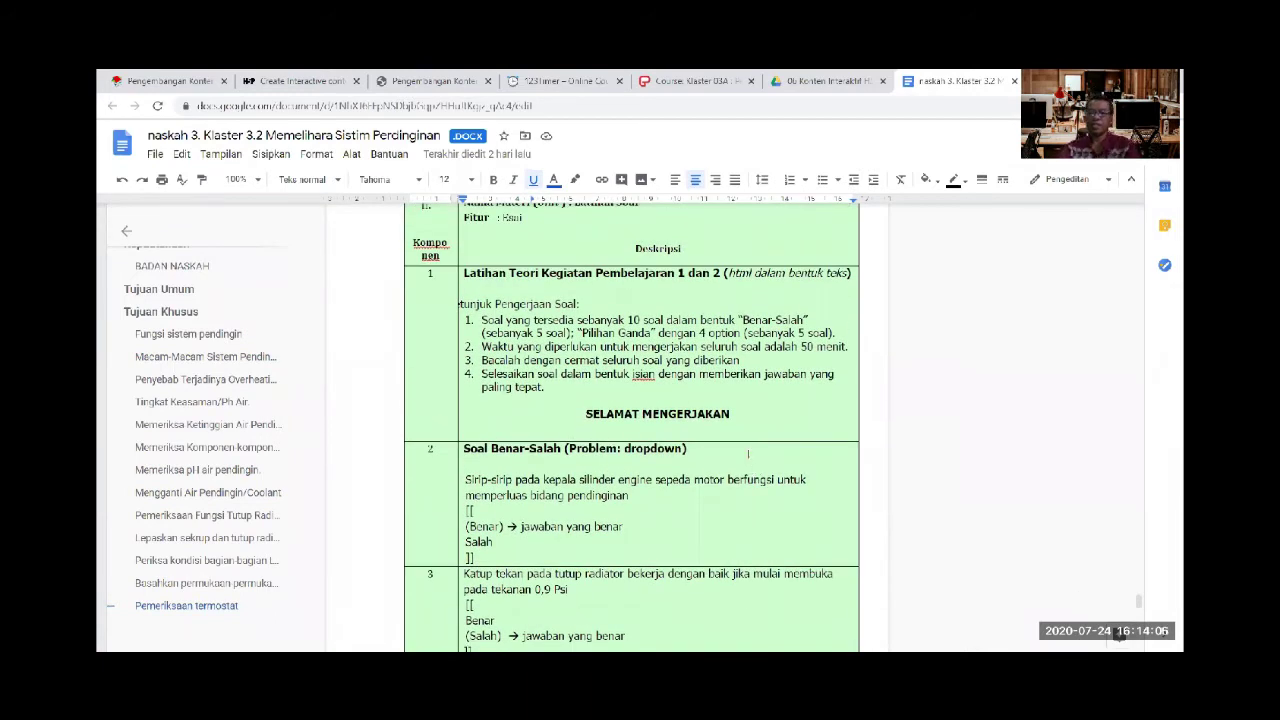
scroll(717, 363, down, 1)
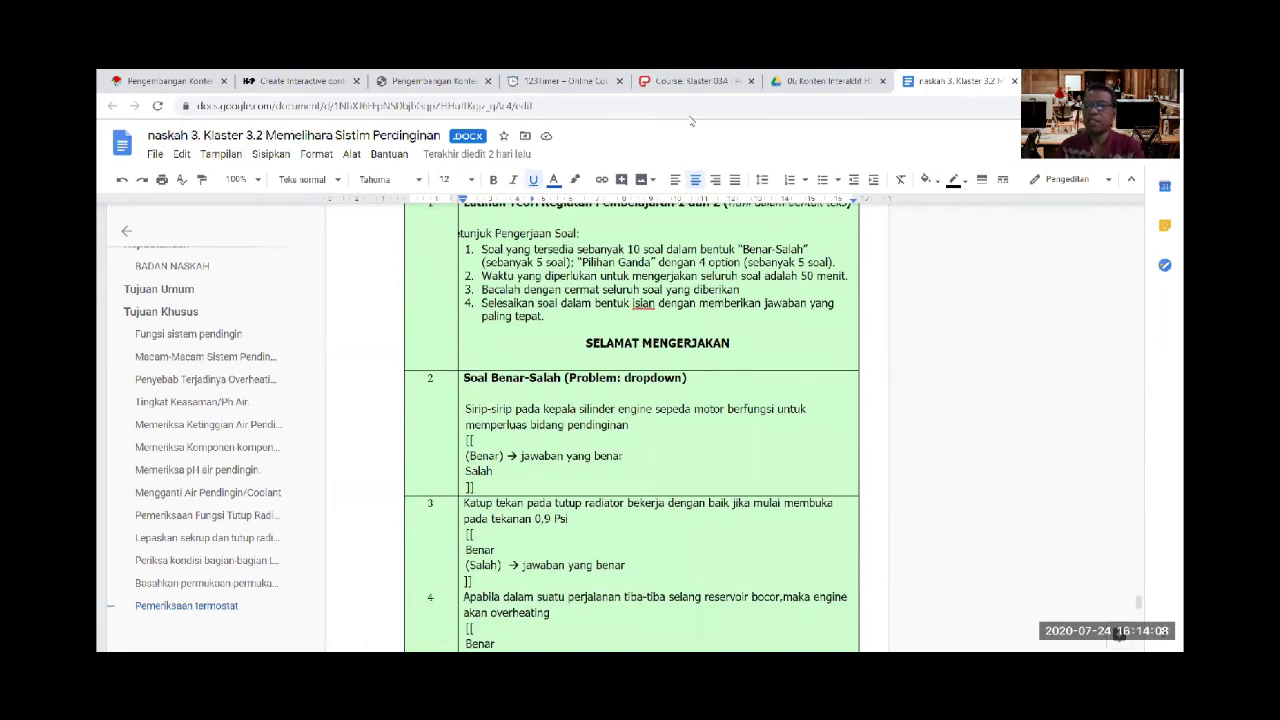
Return to the H5P editor, clone slide 5 and delete the video from the new slide 6
click(316, 84)
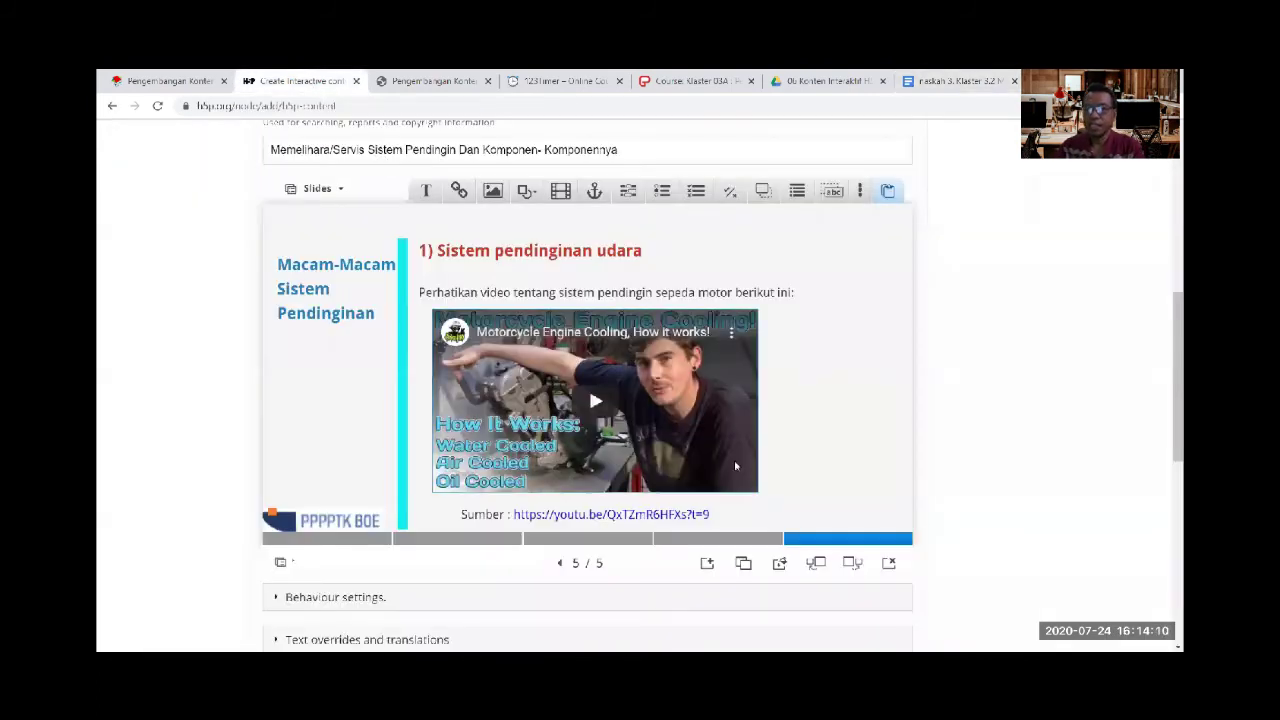
click(745, 564)
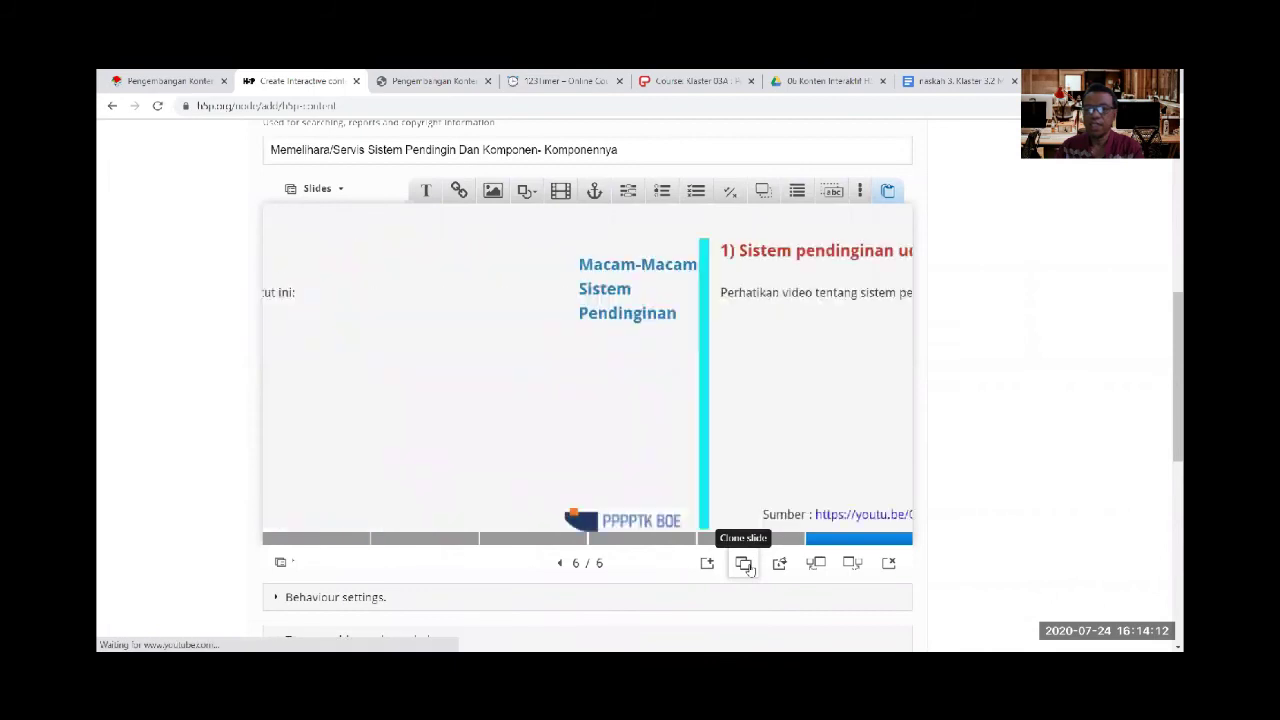
click(533, 332)
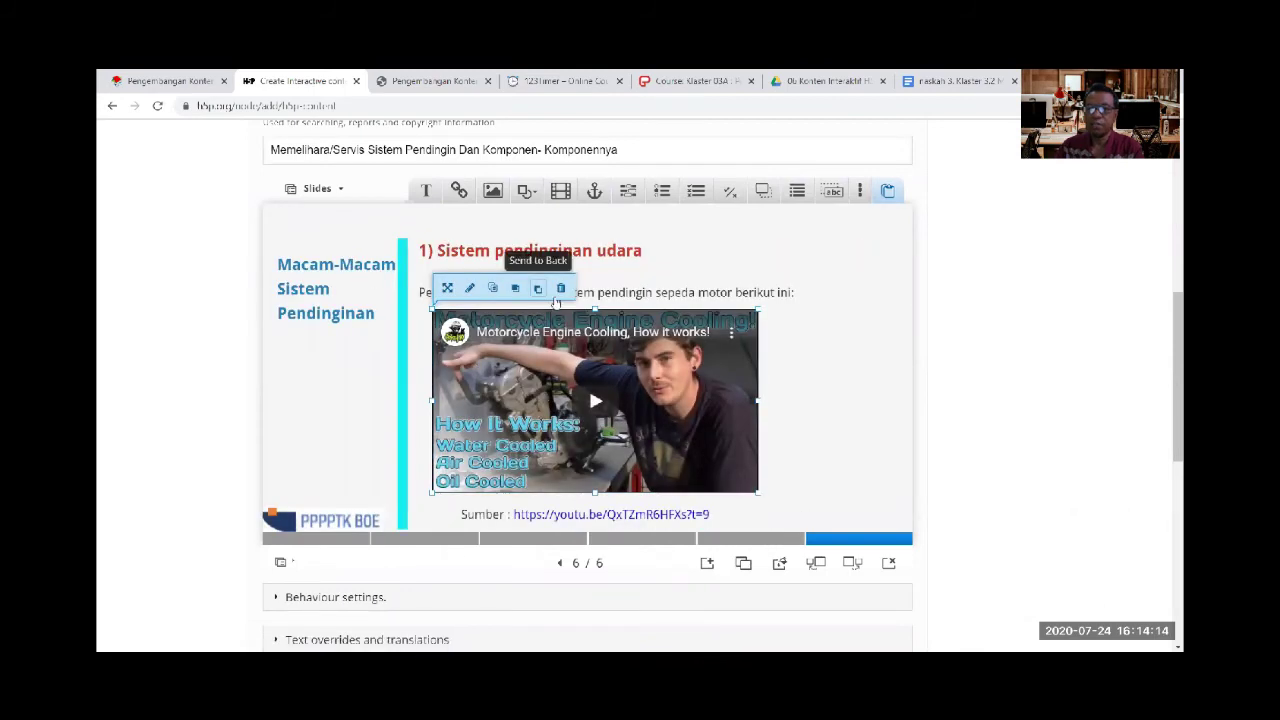
click(560, 288)
click(708, 187)
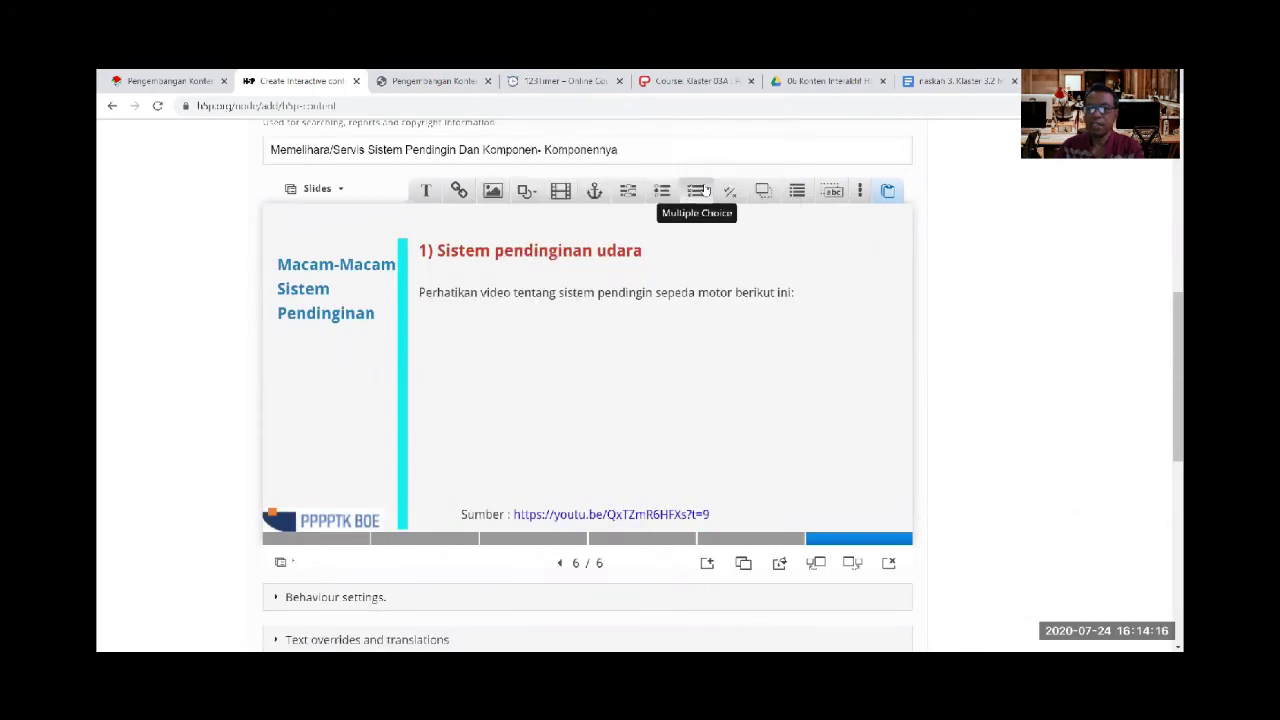
Replace the "Macam-Macam Sistem Pendinginan" heading on slide 6 with "Latihan Soal" and colour it dark red
click(343, 294)
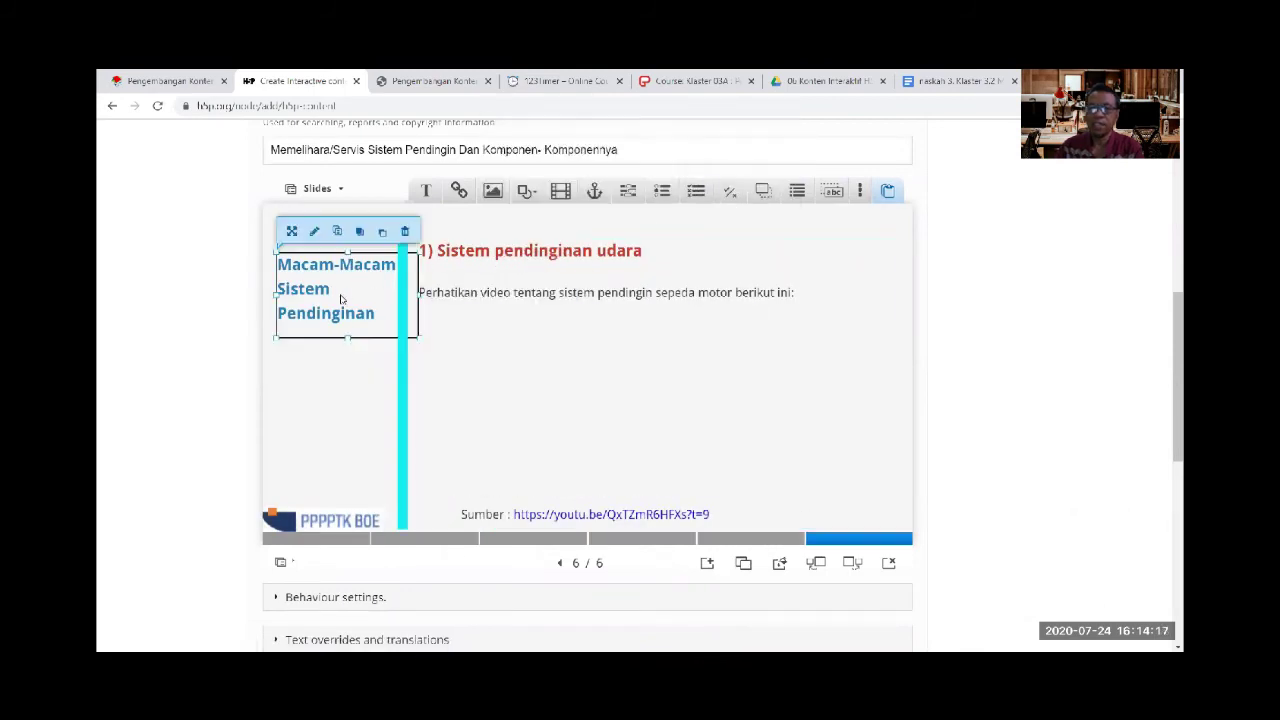
click(314, 231)
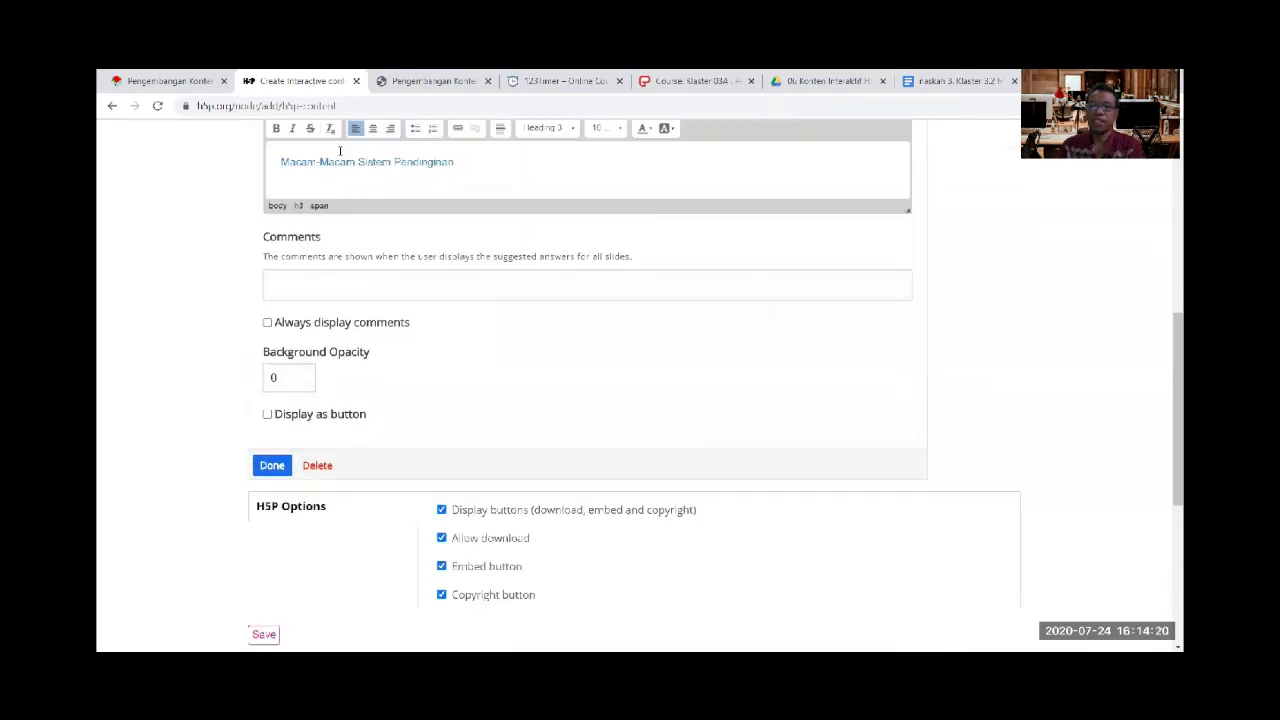
drag(455, 162, 265, 145)
text(Lat)
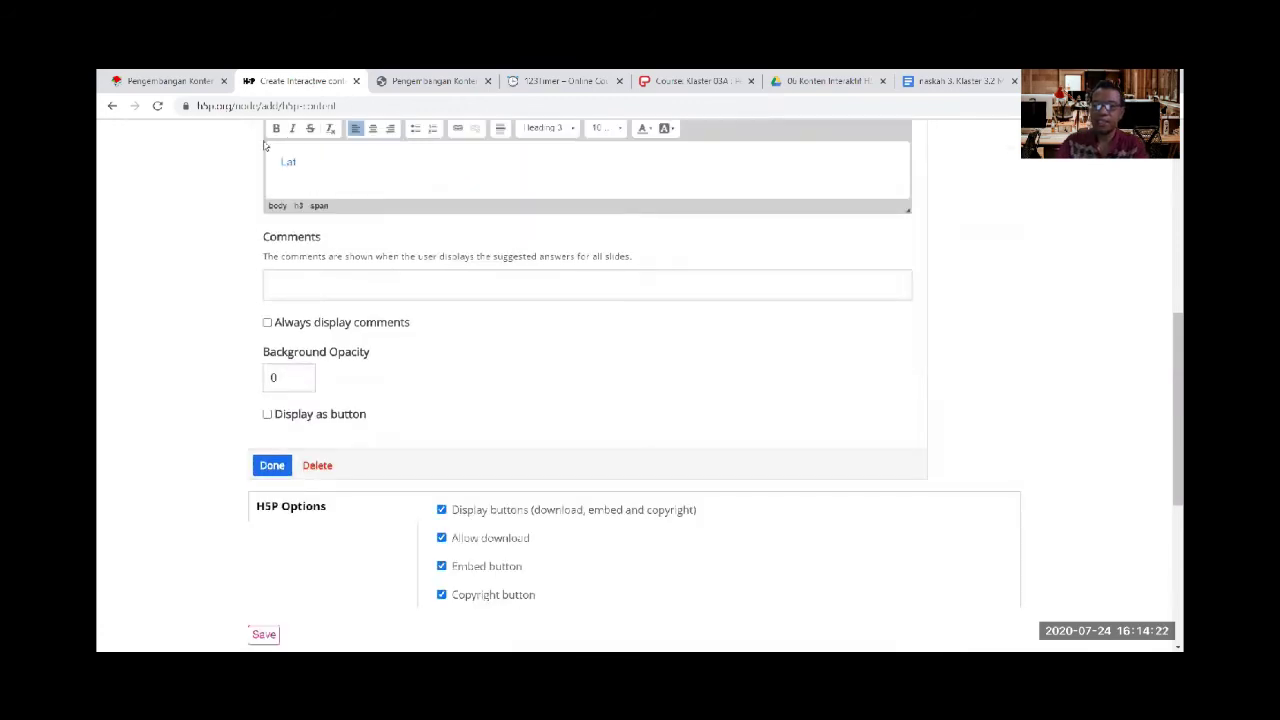
text(ihan Soal)
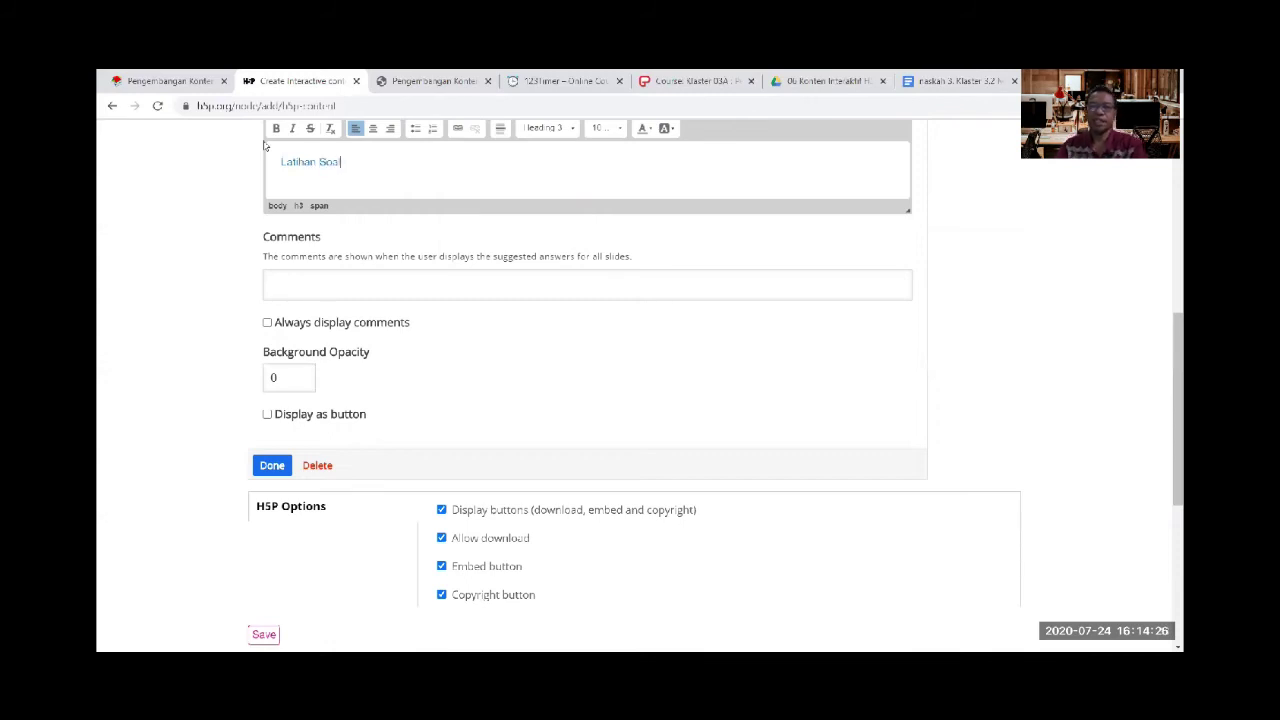
drag(270, 157, 577, 145)
click(645, 130)
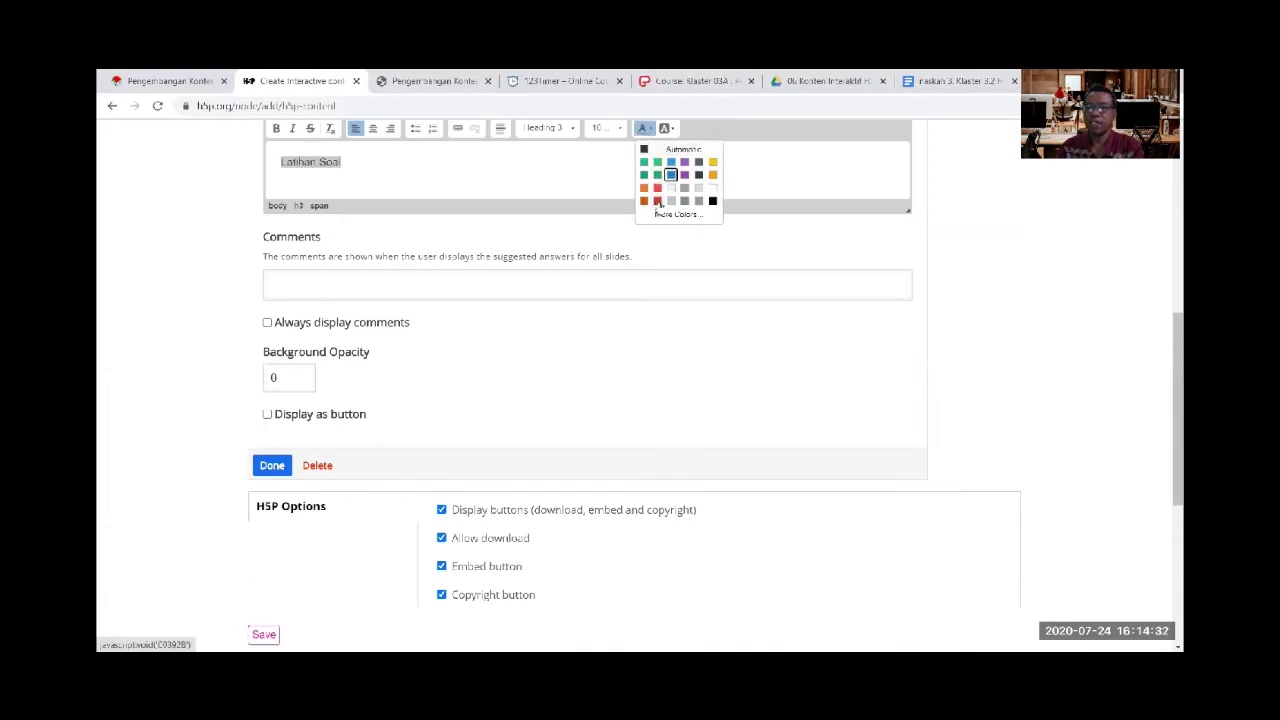
click(657, 201)
click(271, 466)
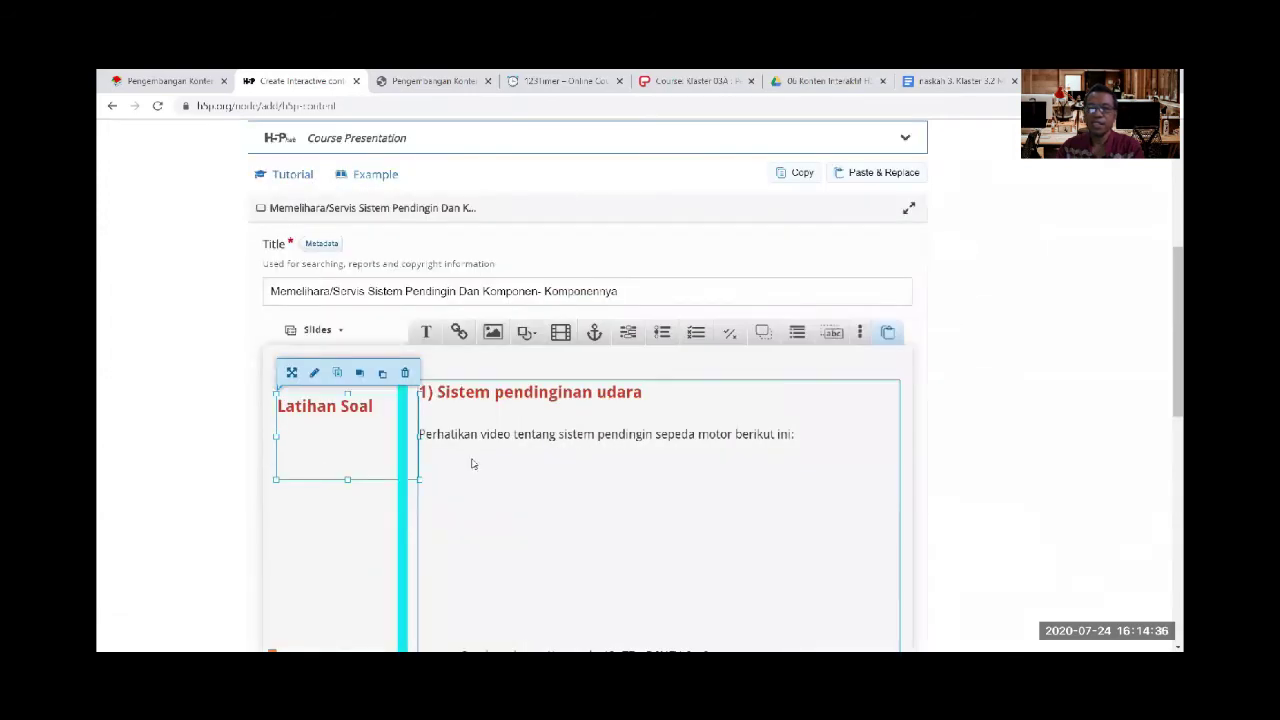
Clear the "Sistem pendinginan udara" heading and video sentence from slide 6's main text block and enter "Kerjakanlah" instead
click(942, 76)
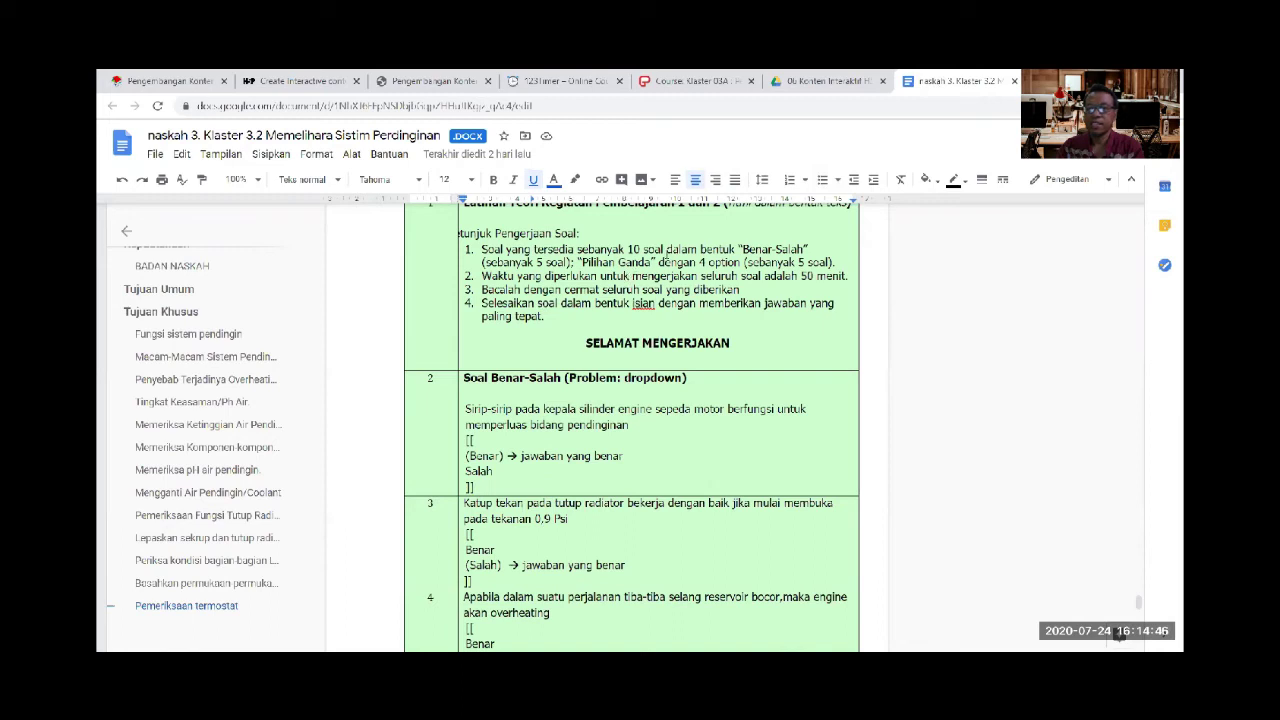
click(292, 80)
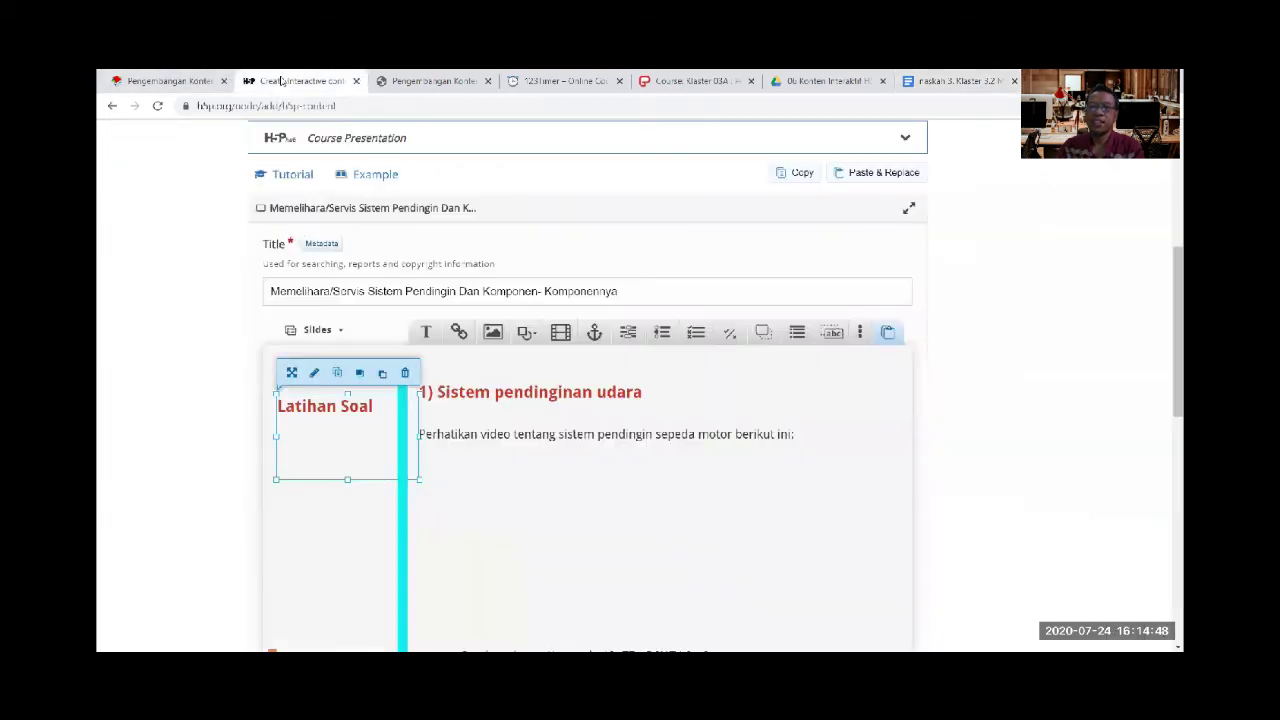
click(497, 393)
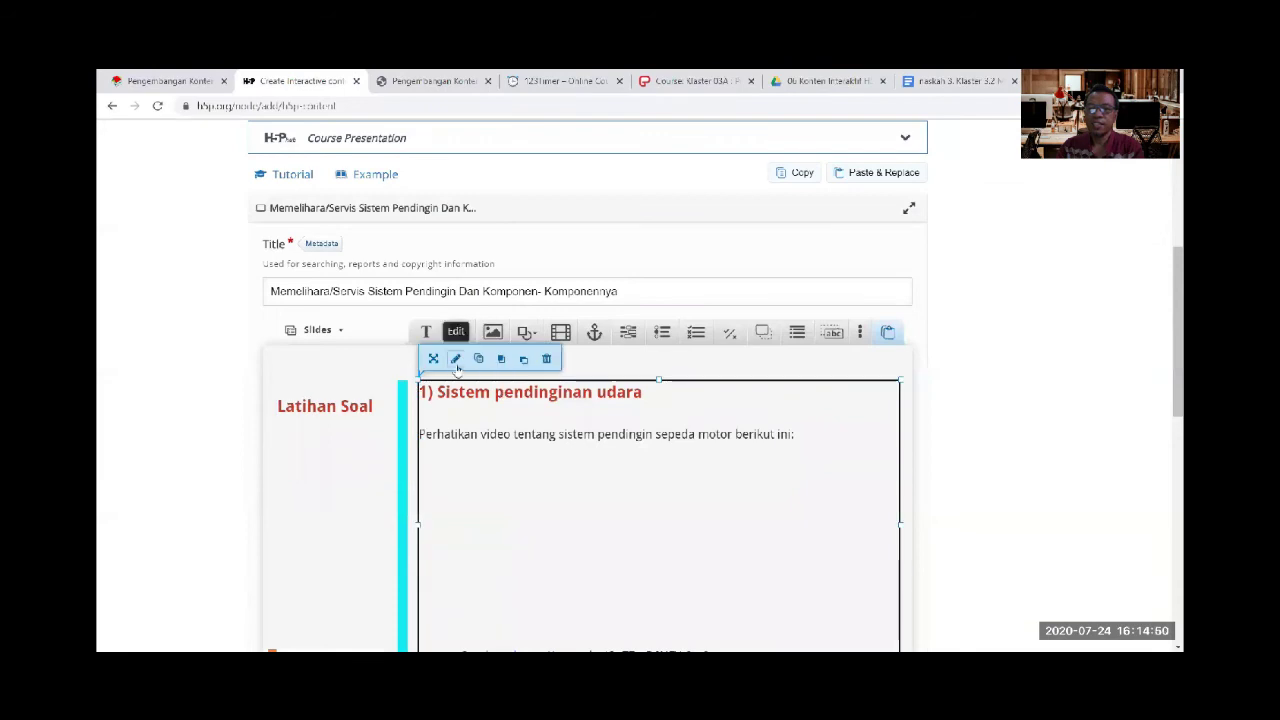
click(453, 360)
drag(424, 304, 254, 281)
key(BackSpace)
key(Delete)
key(Delete)
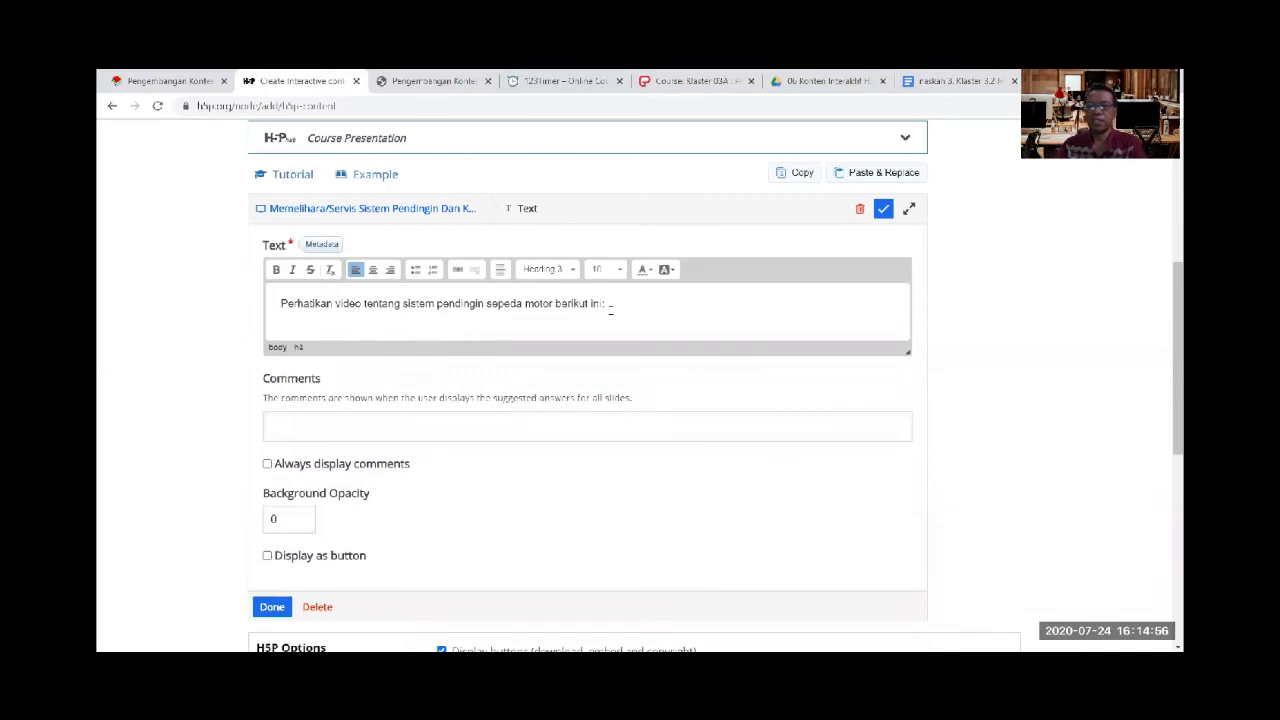
triple_click(610, 308)
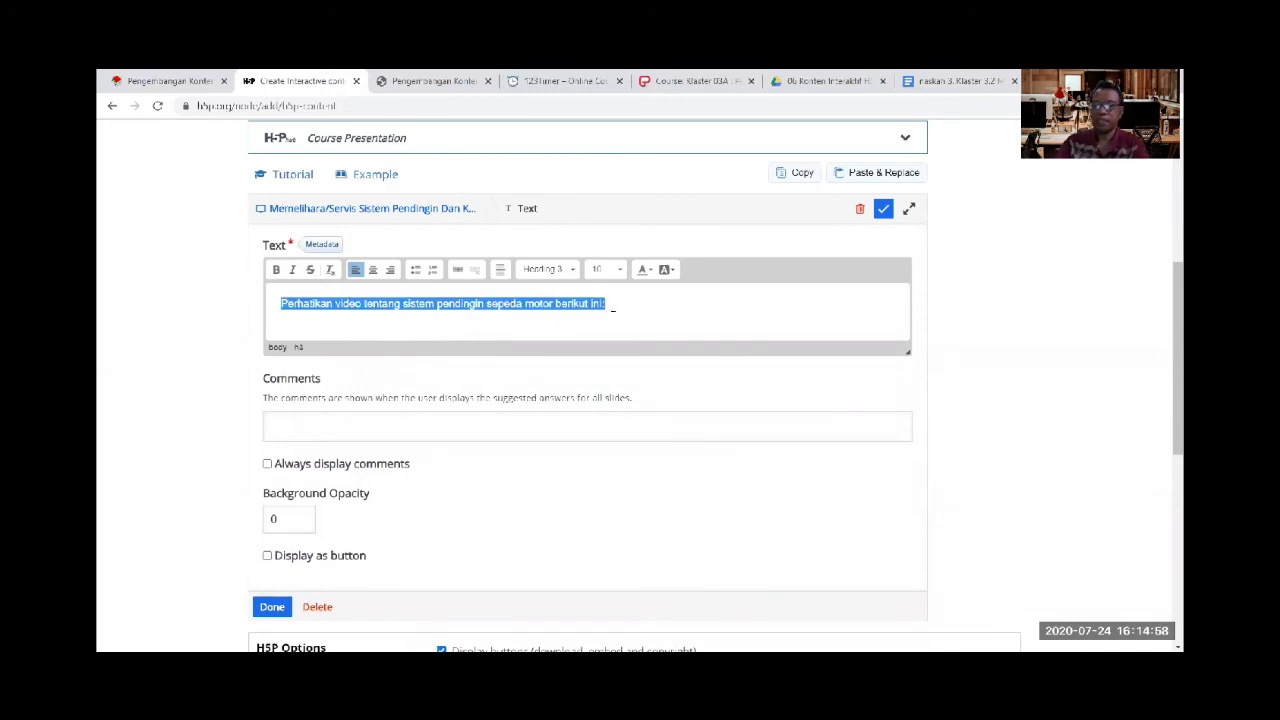
text(Ker)
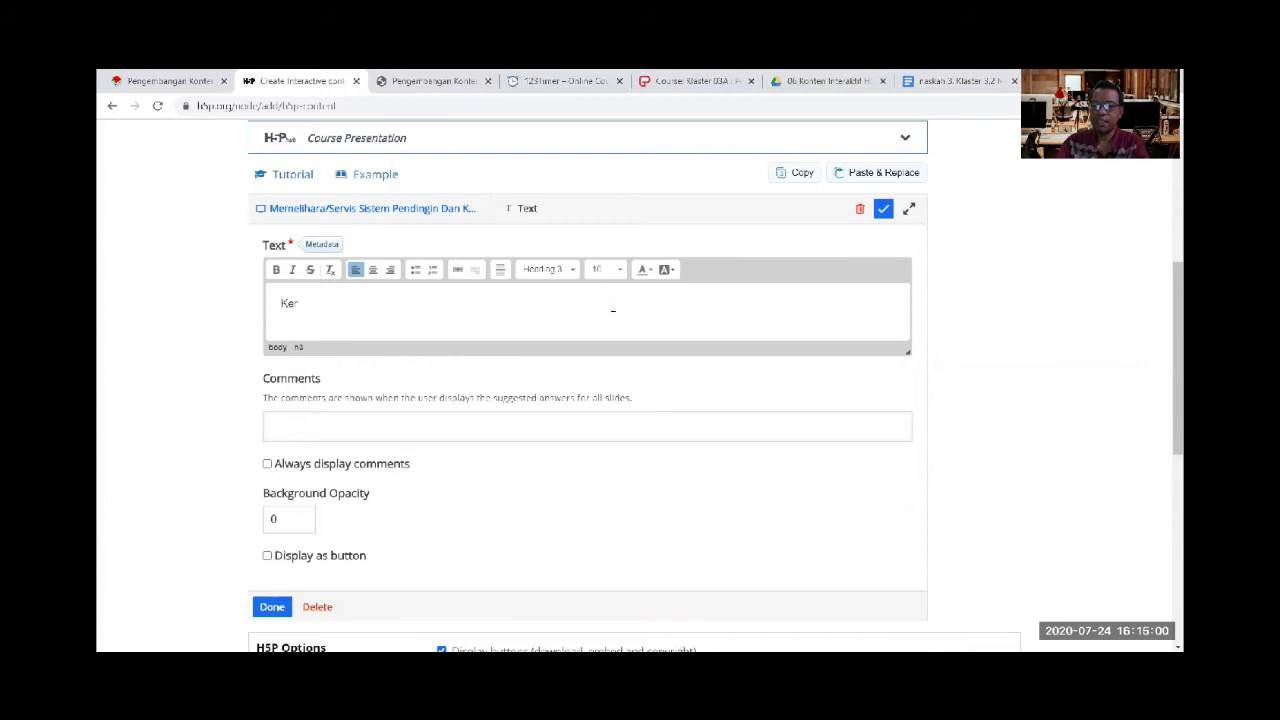
text(jakana)
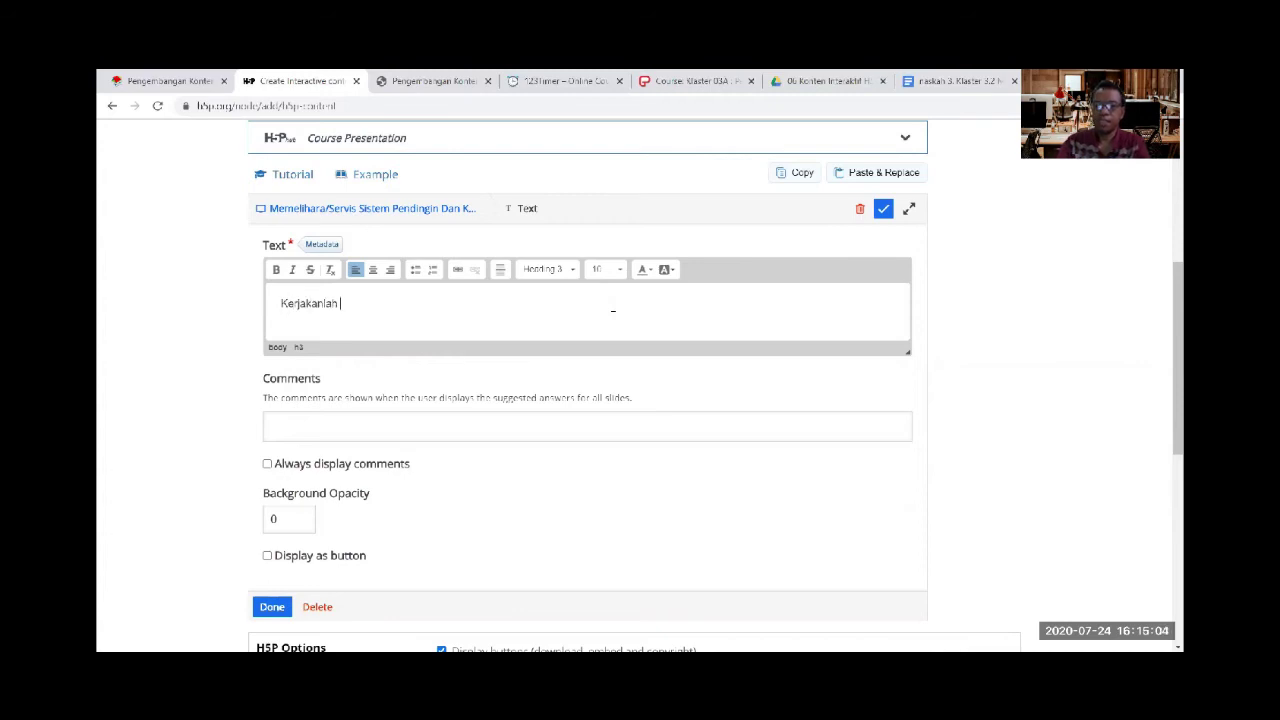
Change the main text to "Bacalah dengan cermat seluruh soal, kerjakanlah dengan seksama.", copying the opening phrase from the Google Docs script
click(910, 82)
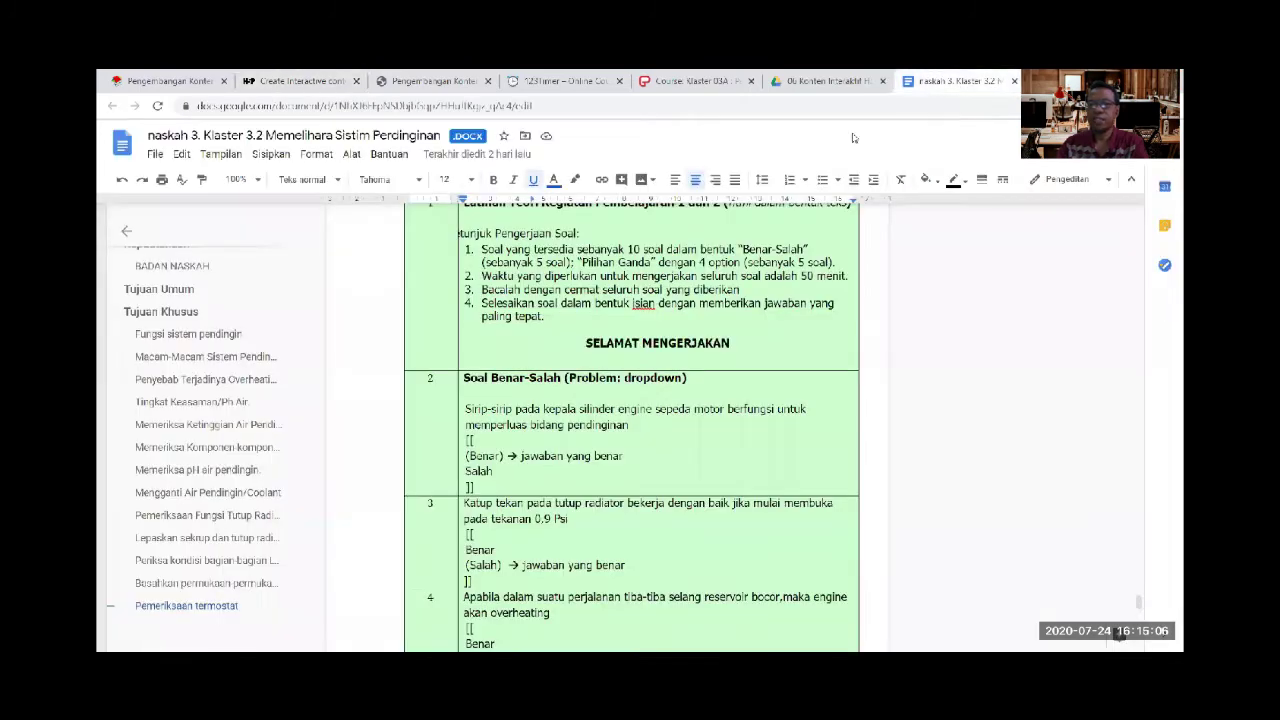
scroll(609, 248, up, 1)
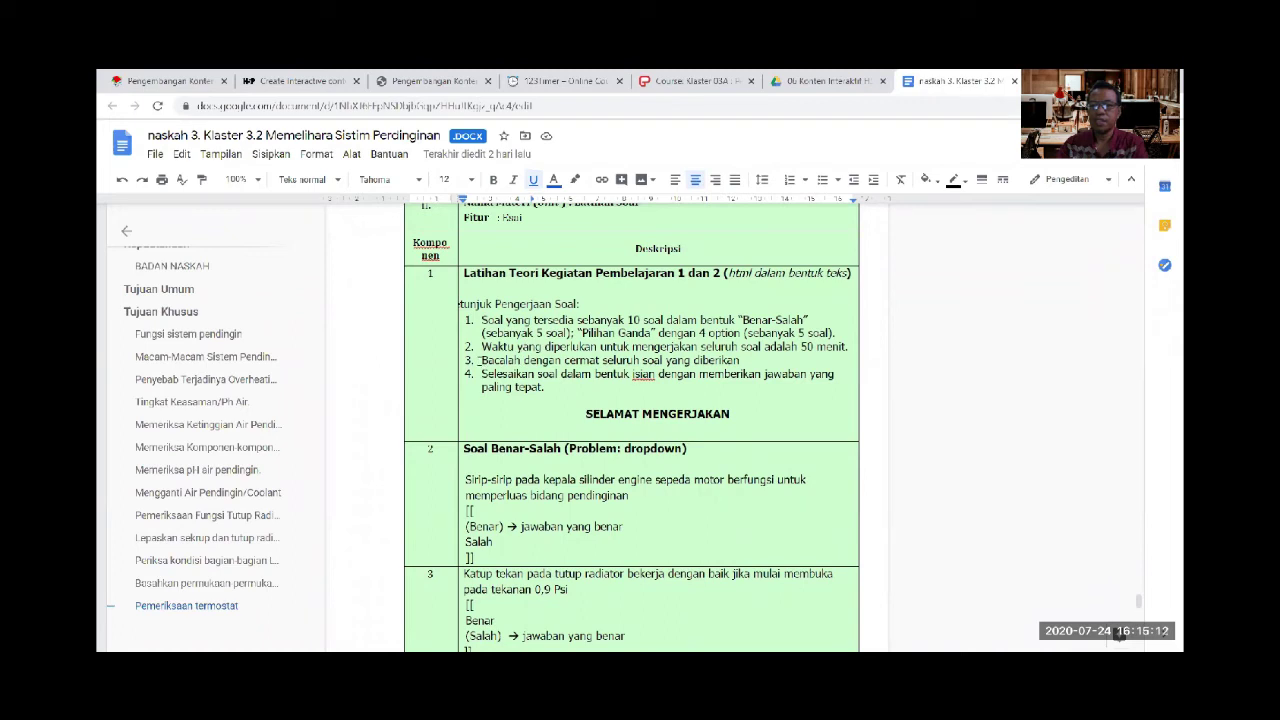
drag(481, 360, 676, 360)
key(ctrl+c)
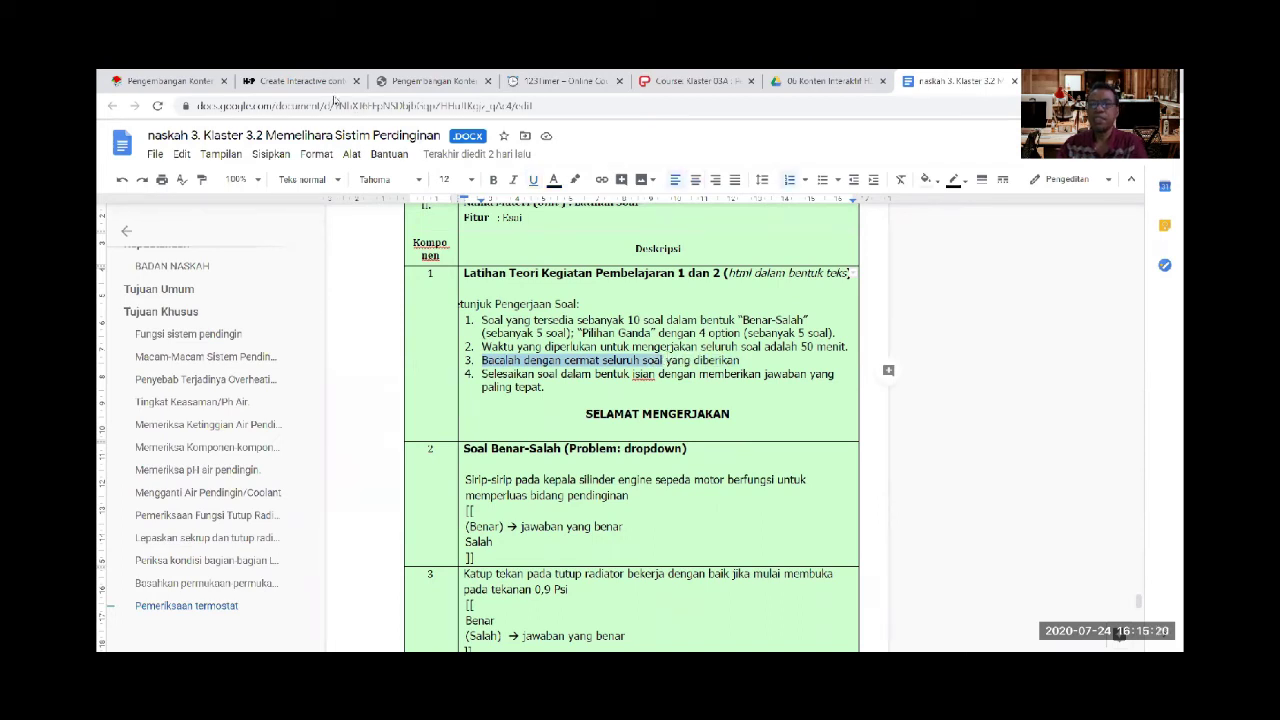
click(300, 80)
drag(345, 320, 251, 298)
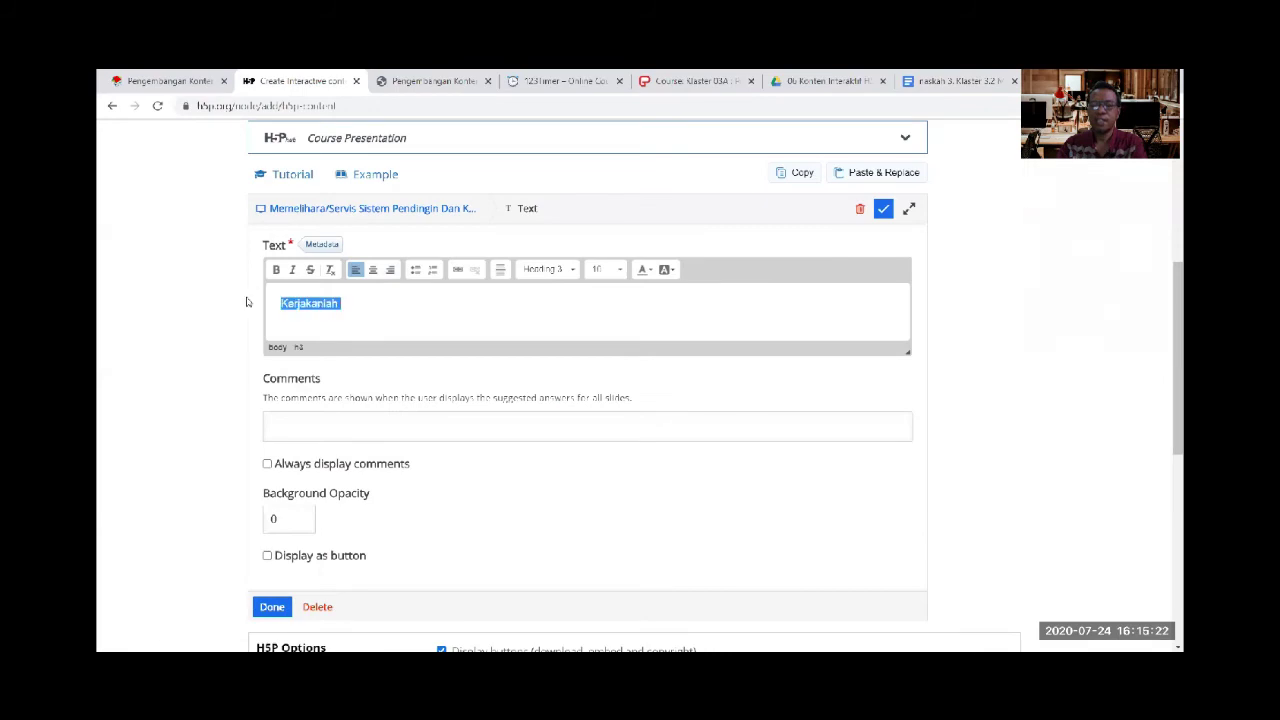
key(ctrl+v)
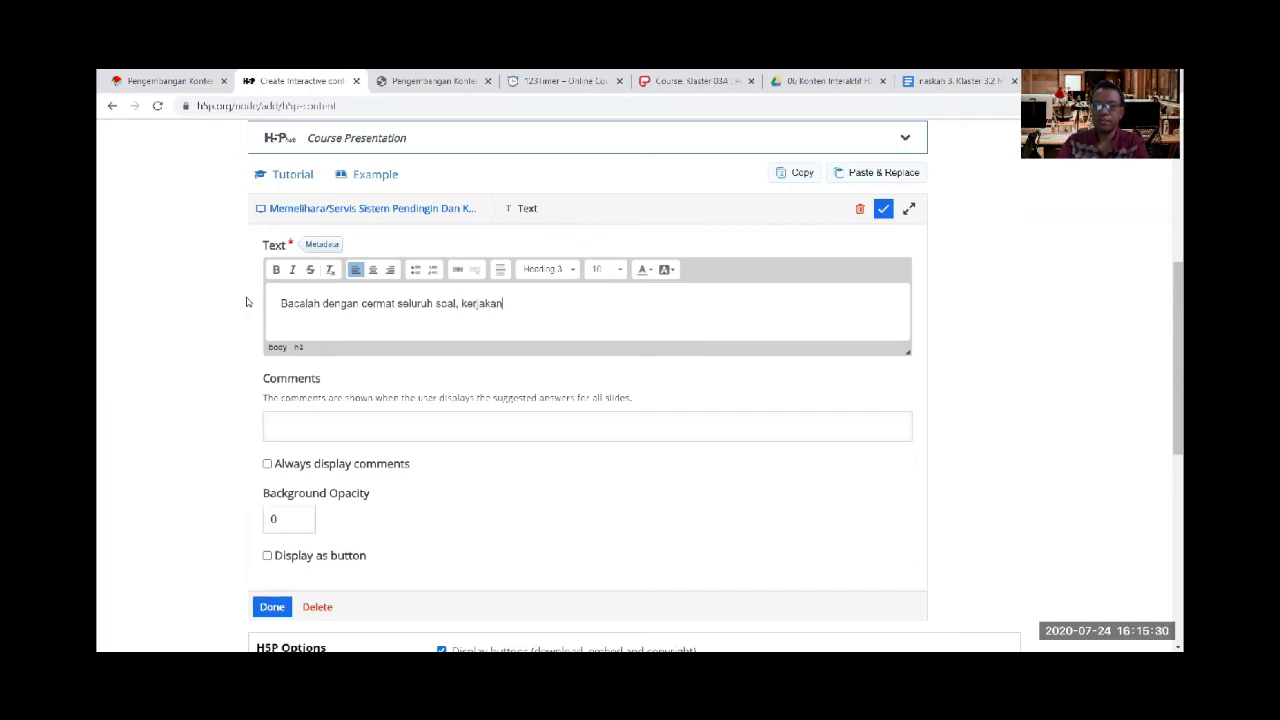
text(dengan seksama.)
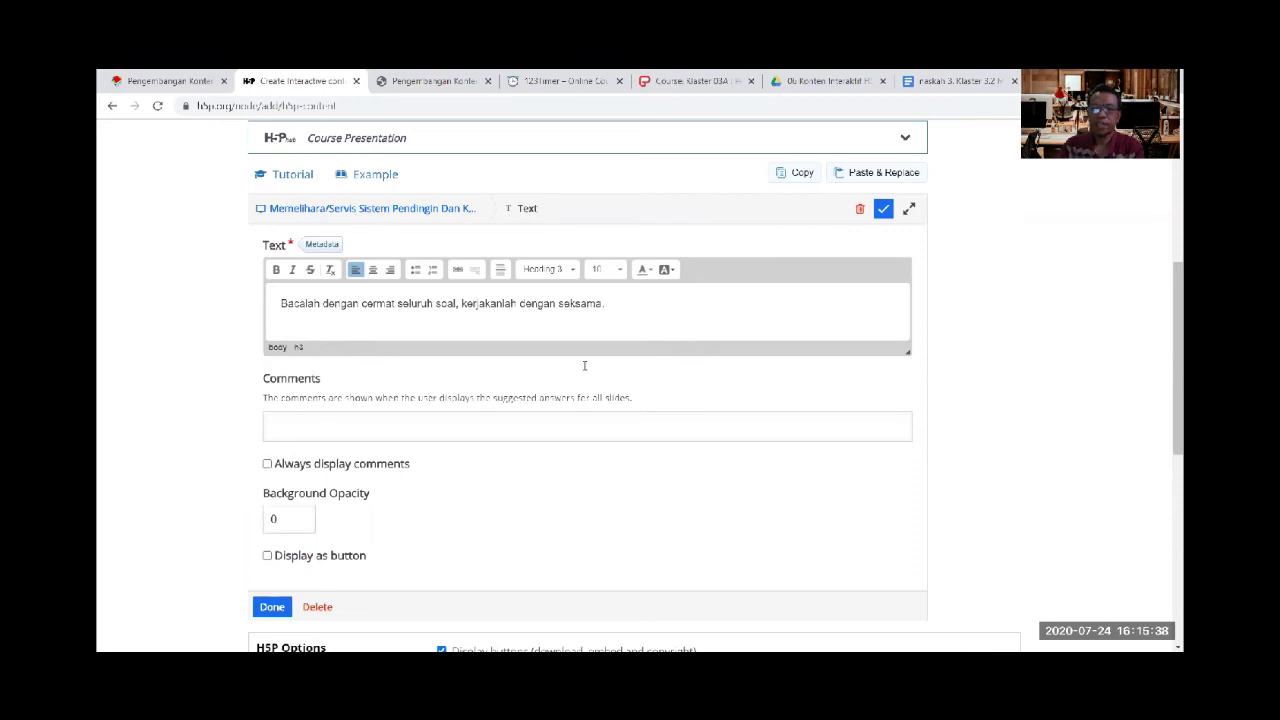
click(883, 209)
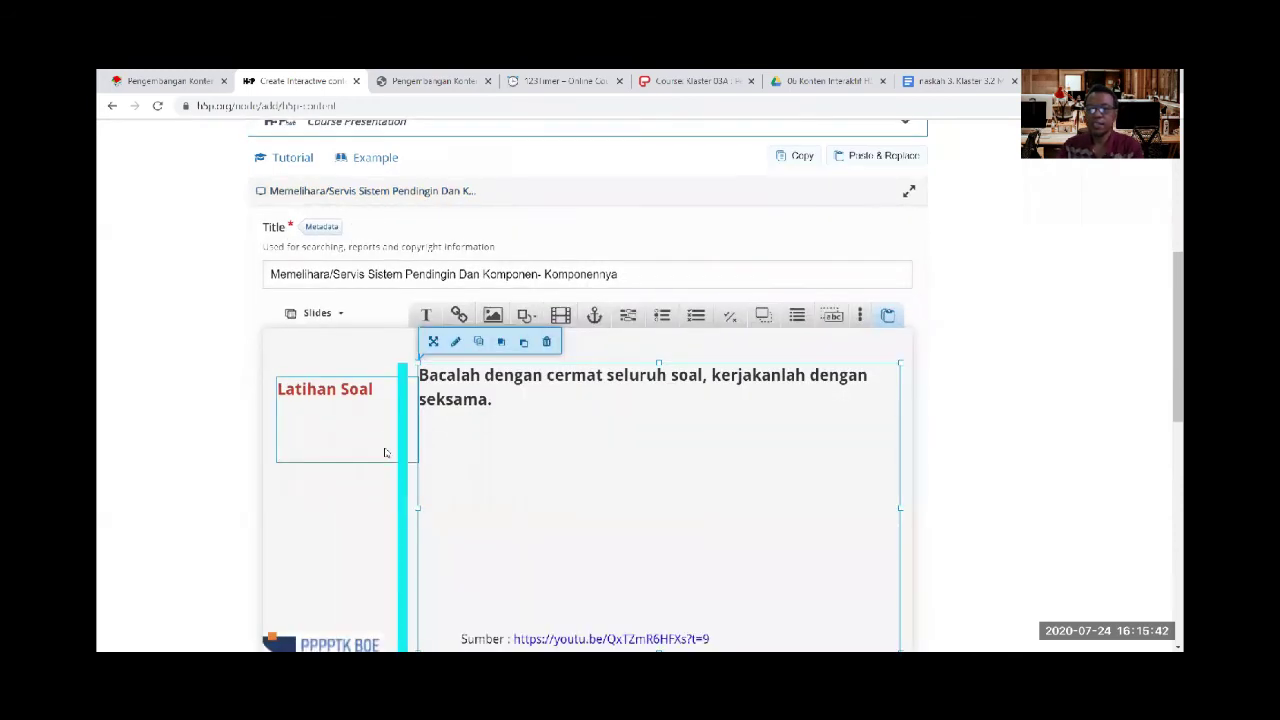
Copy the heading words "Soal Benar-Salah" from component 2 of the exercise table in the Google Docs script
scroll(385, 453, down, 1)
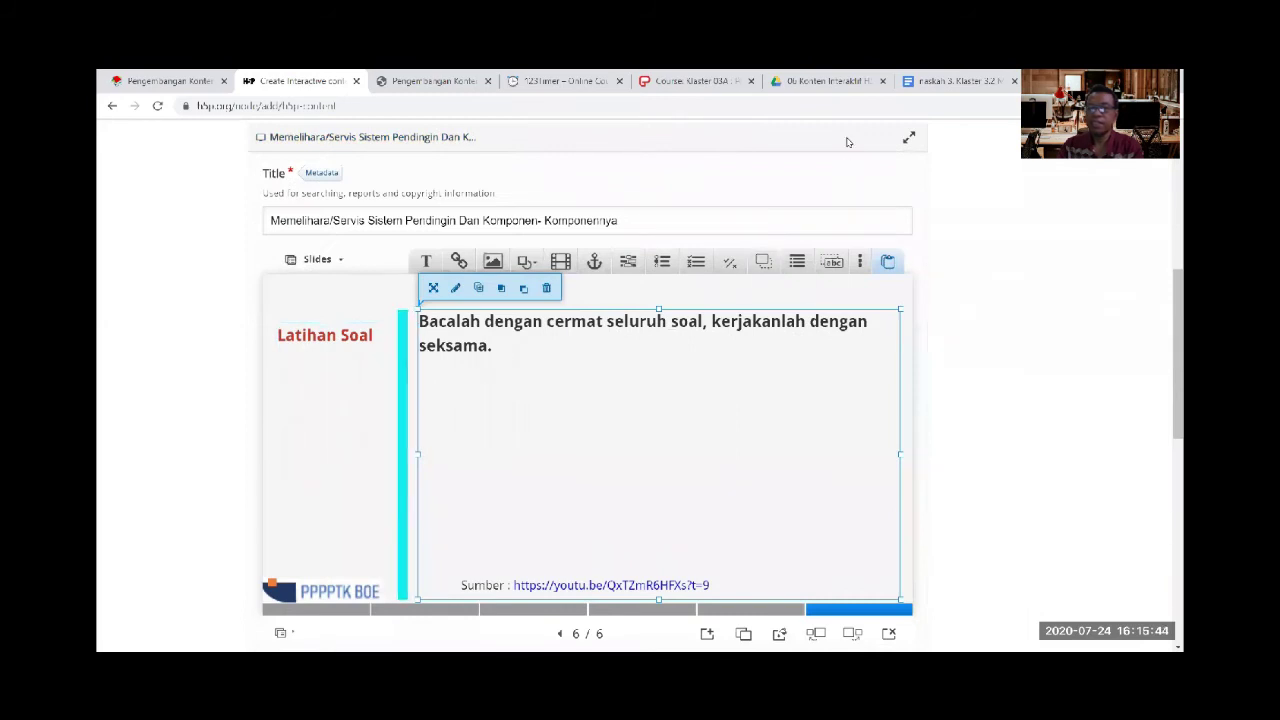
click(951, 80)
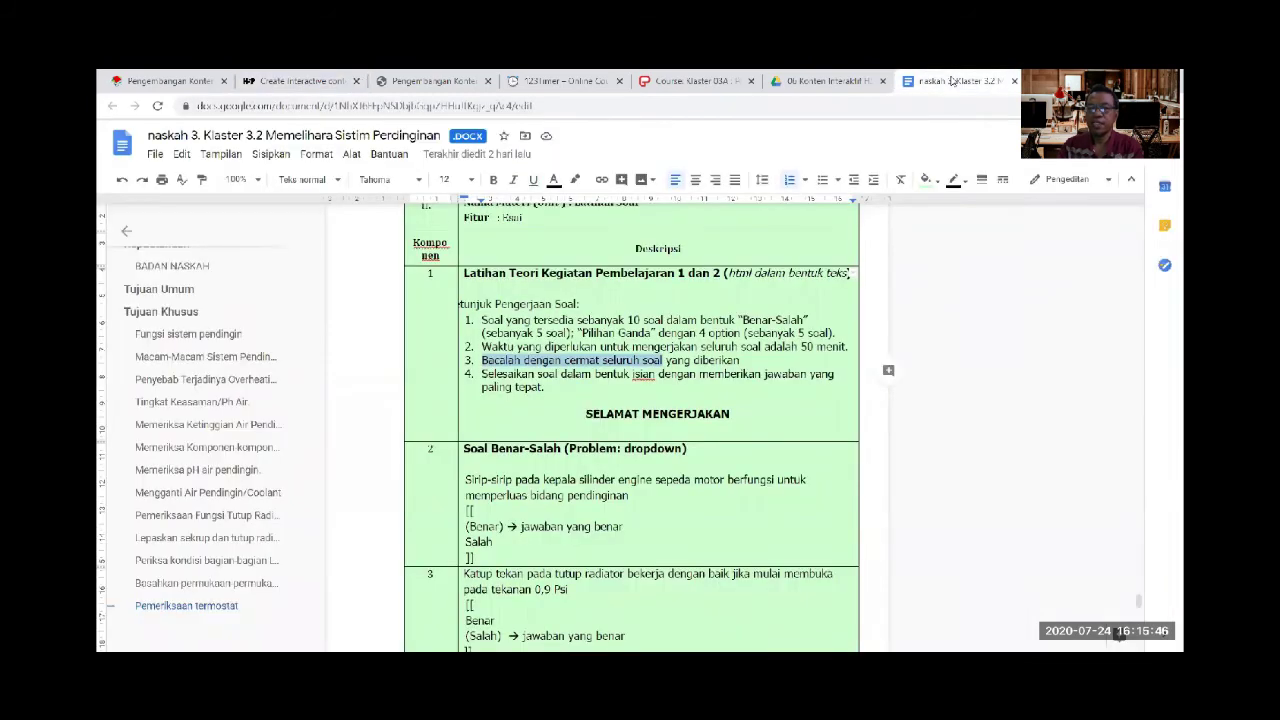
click(305, 81)
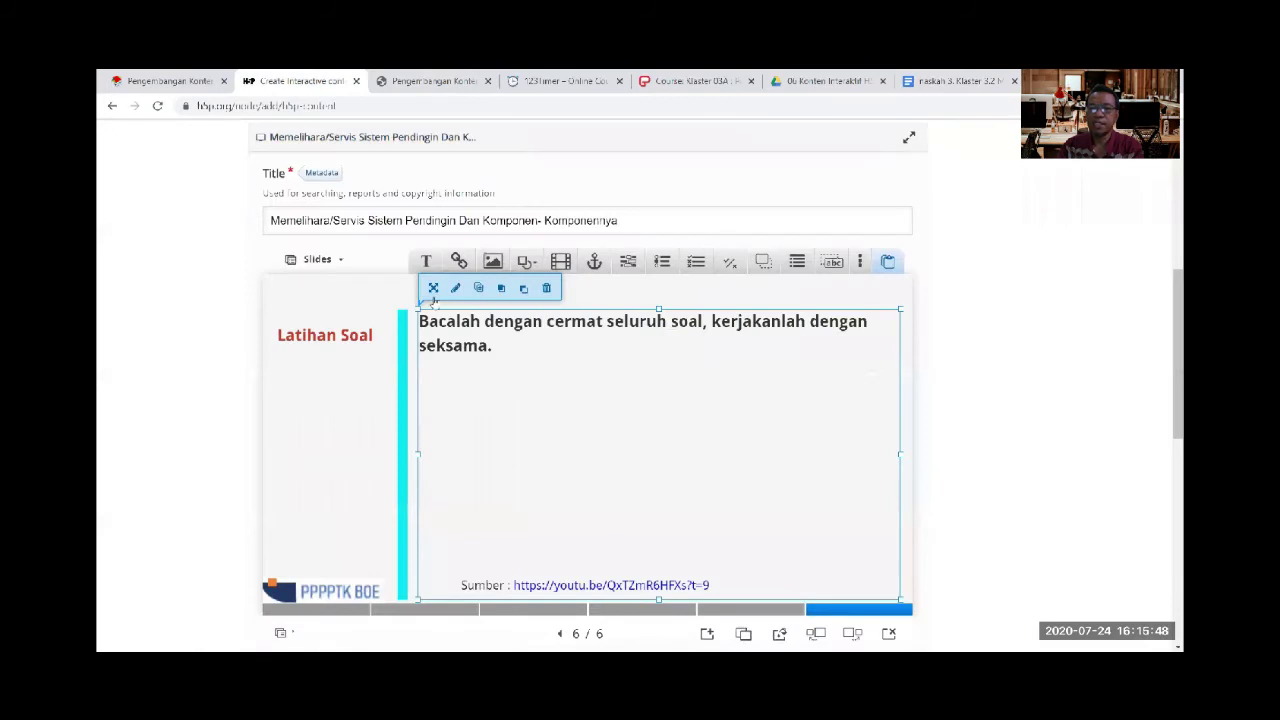
click(955, 84)
scroll(681, 408, down, 3)
drag(465, 307, 562, 309)
key(ctrl+c)
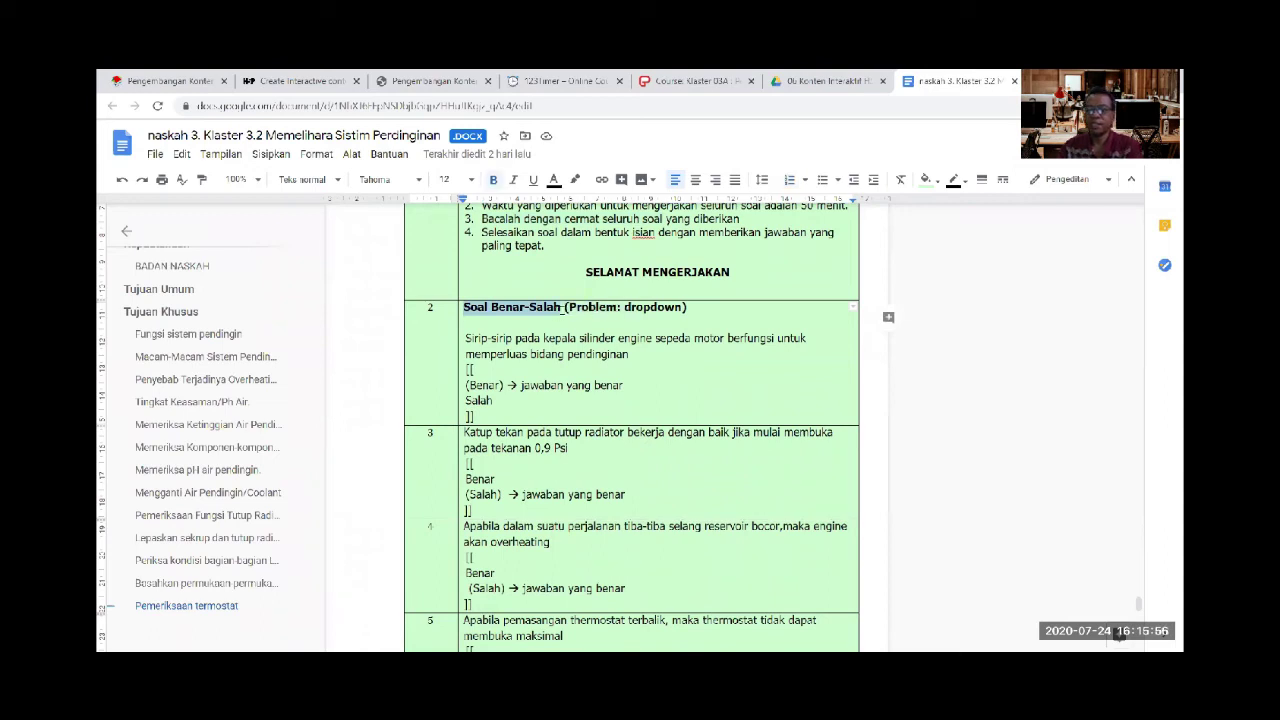
Add a text element reading "Soal Benar-Salah" to slide 6 in H5P and place it just below the instruction sentence
click(300, 80)
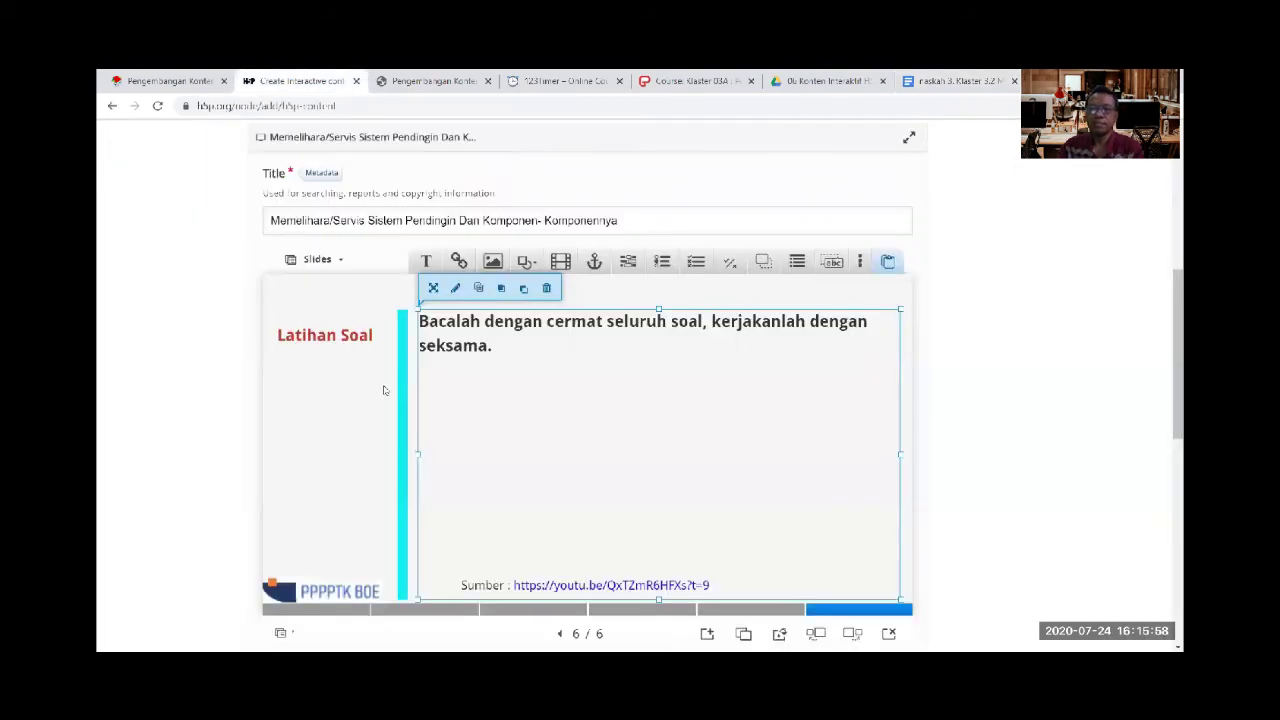
click(382, 418)
click(424, 268)
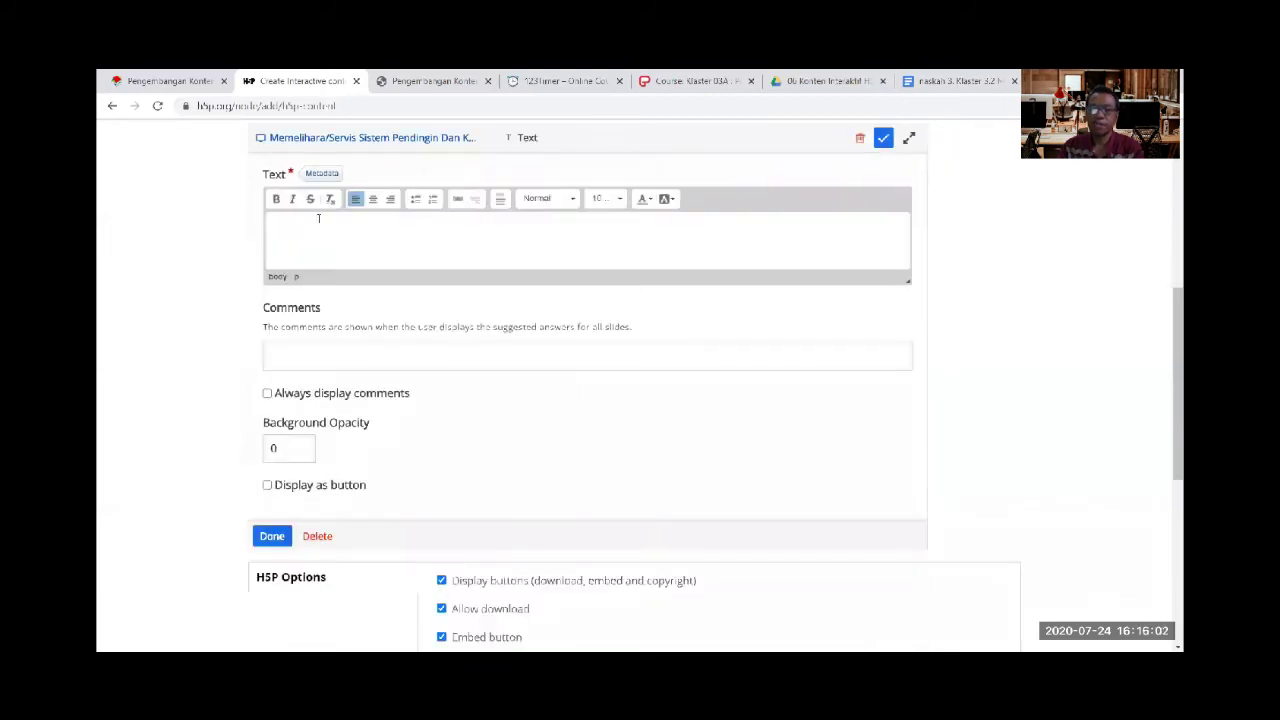
key(ctrl+v)
click(283, 533)
drag(586, 575, 500, 452)
click(337, 523)
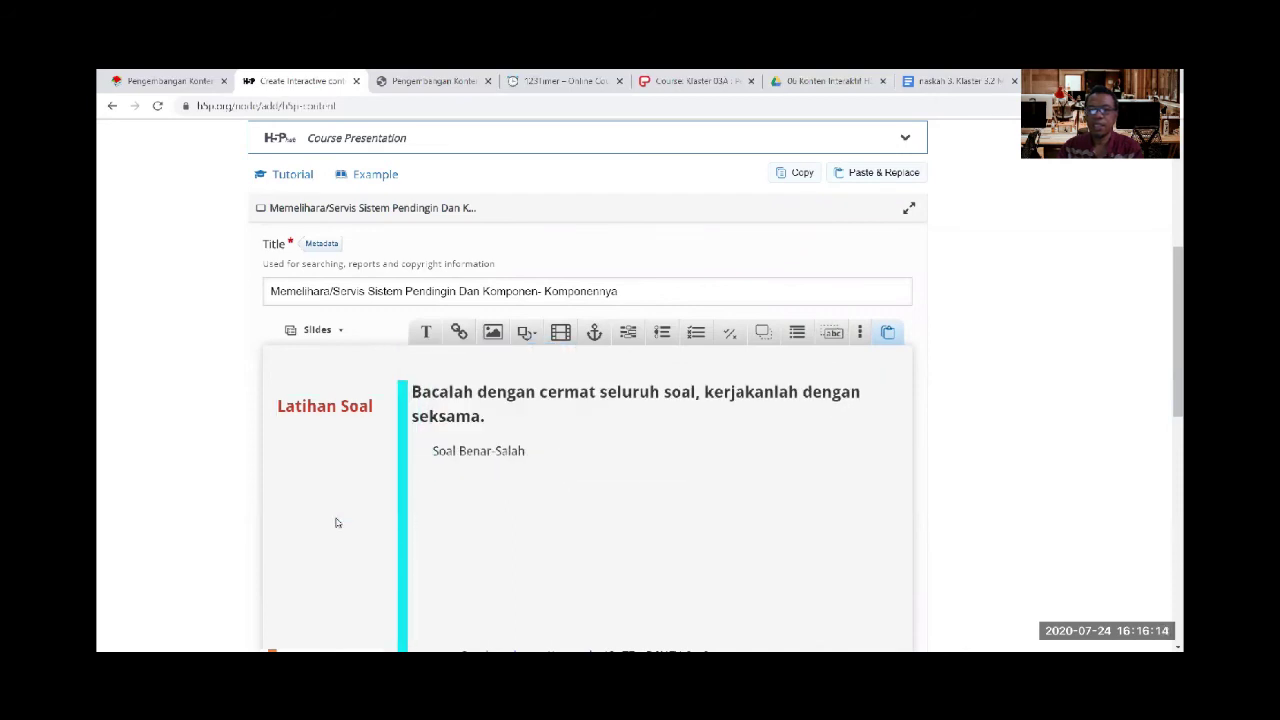
Delete the "Sumber" video link text element near the bottom of slide 6
scroll(337, 523, down, 1)
click(512, 588)
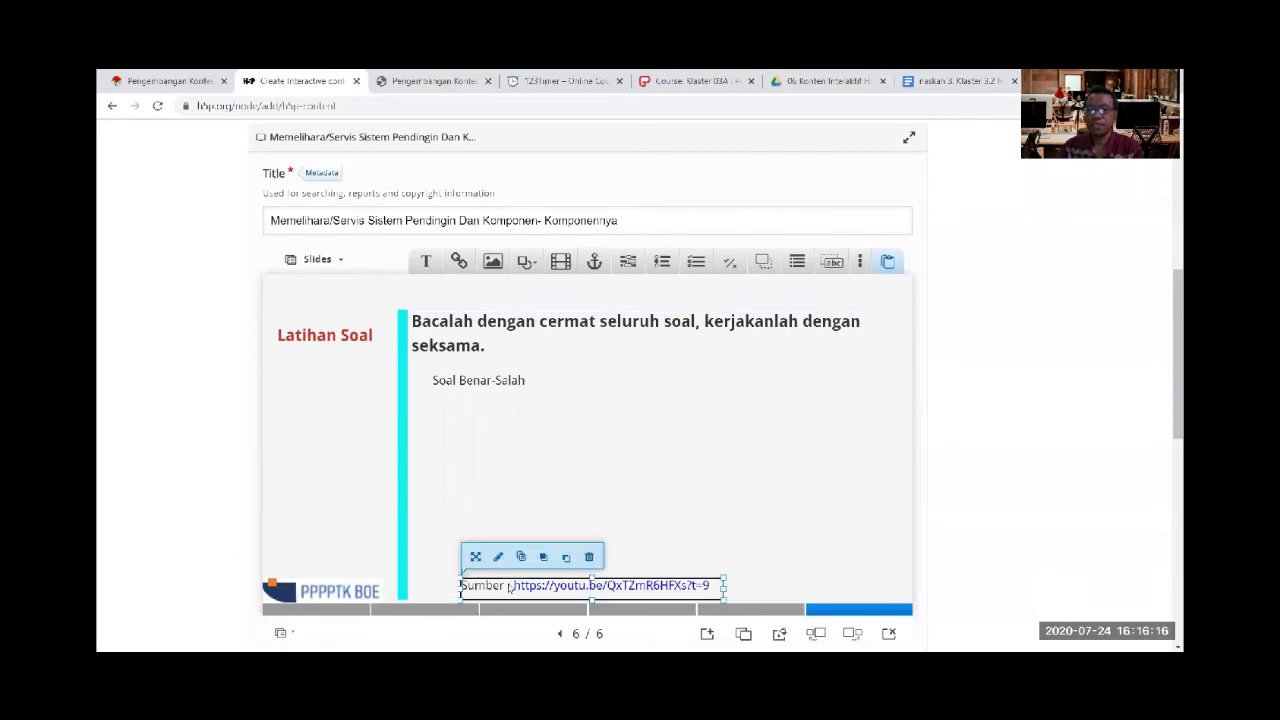
click(589, 558)
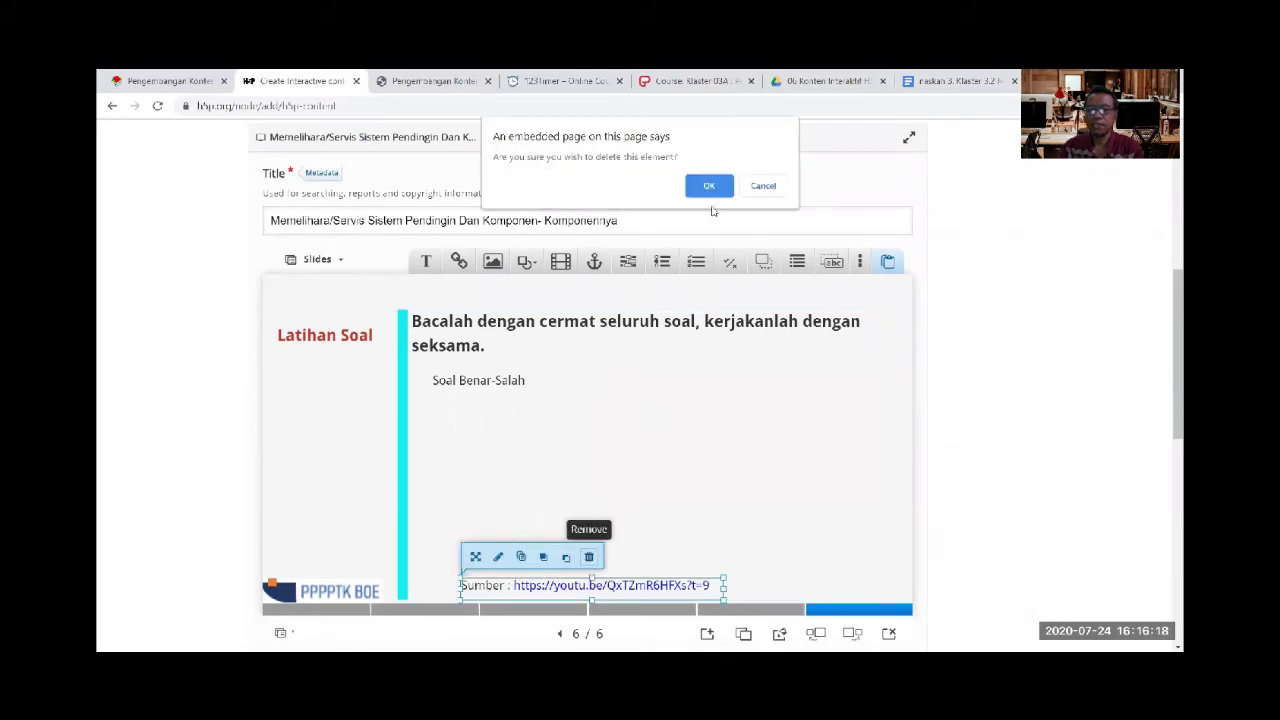
click(709, 187)
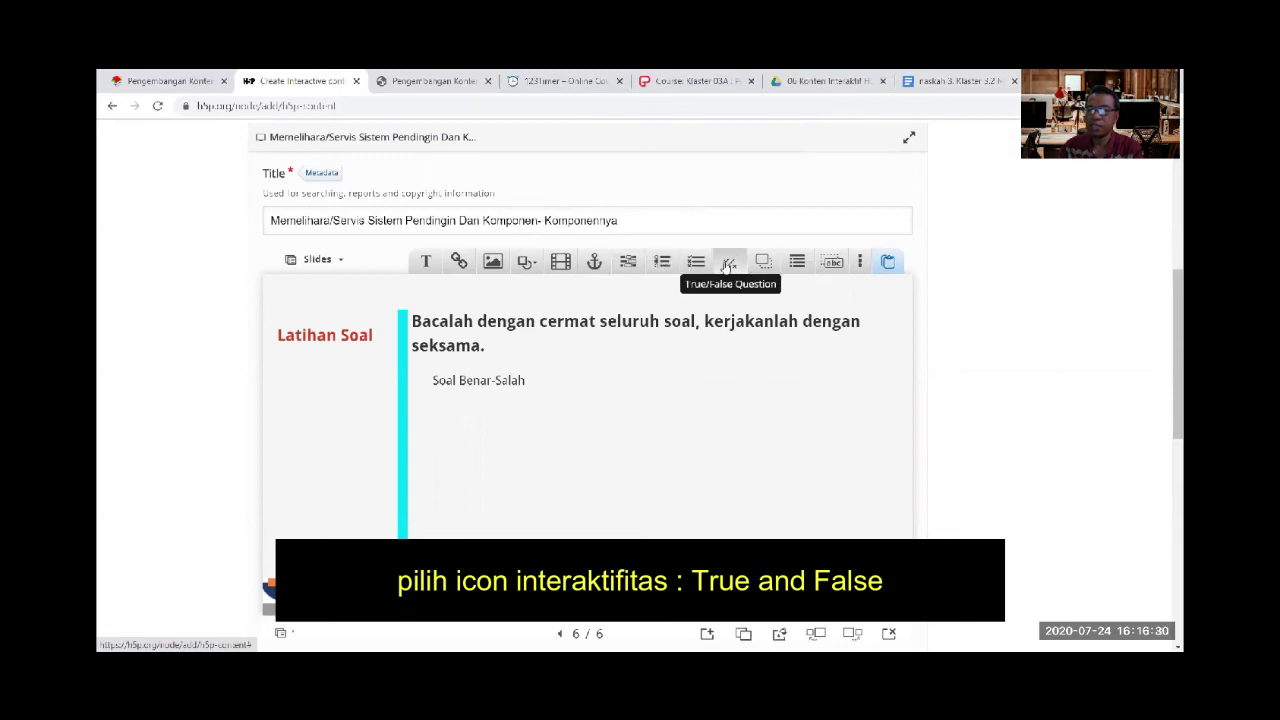
Add a True/False Question to slide 6 and title it "Soal Benar-Salah 1"
click(729, 263)
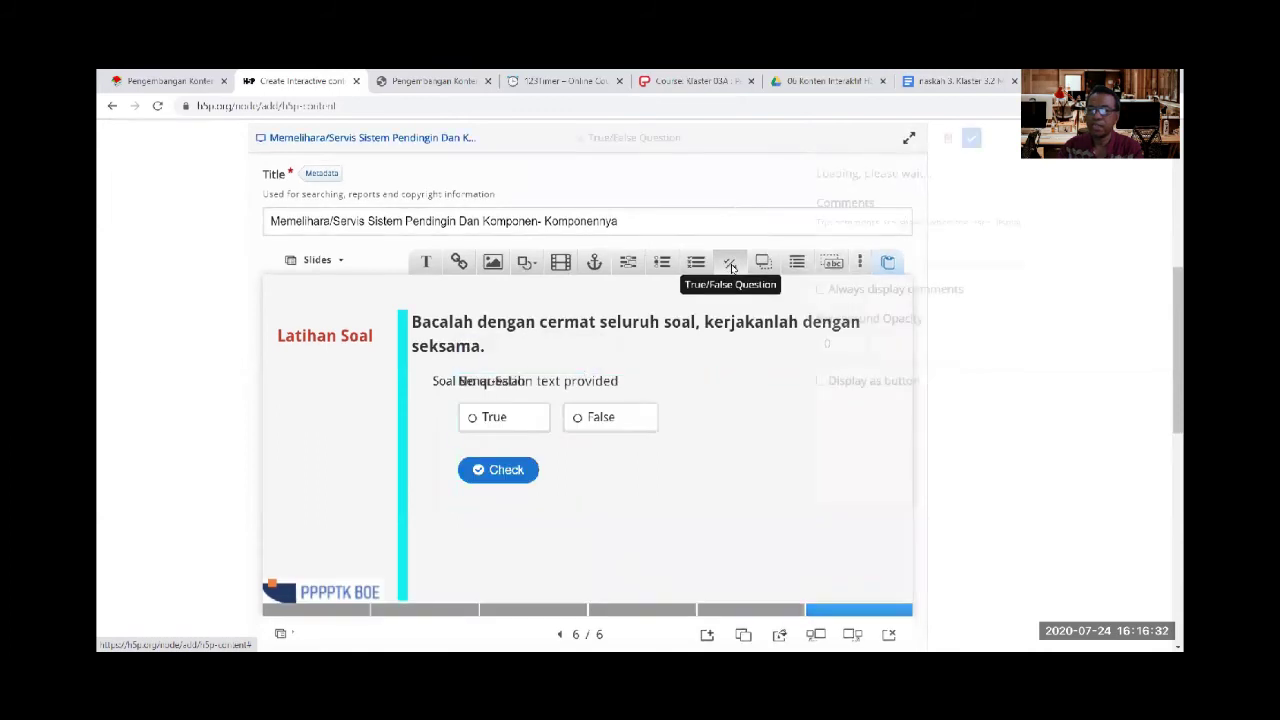
drag(443, 220, 194, 206)
key(ctrl+v)
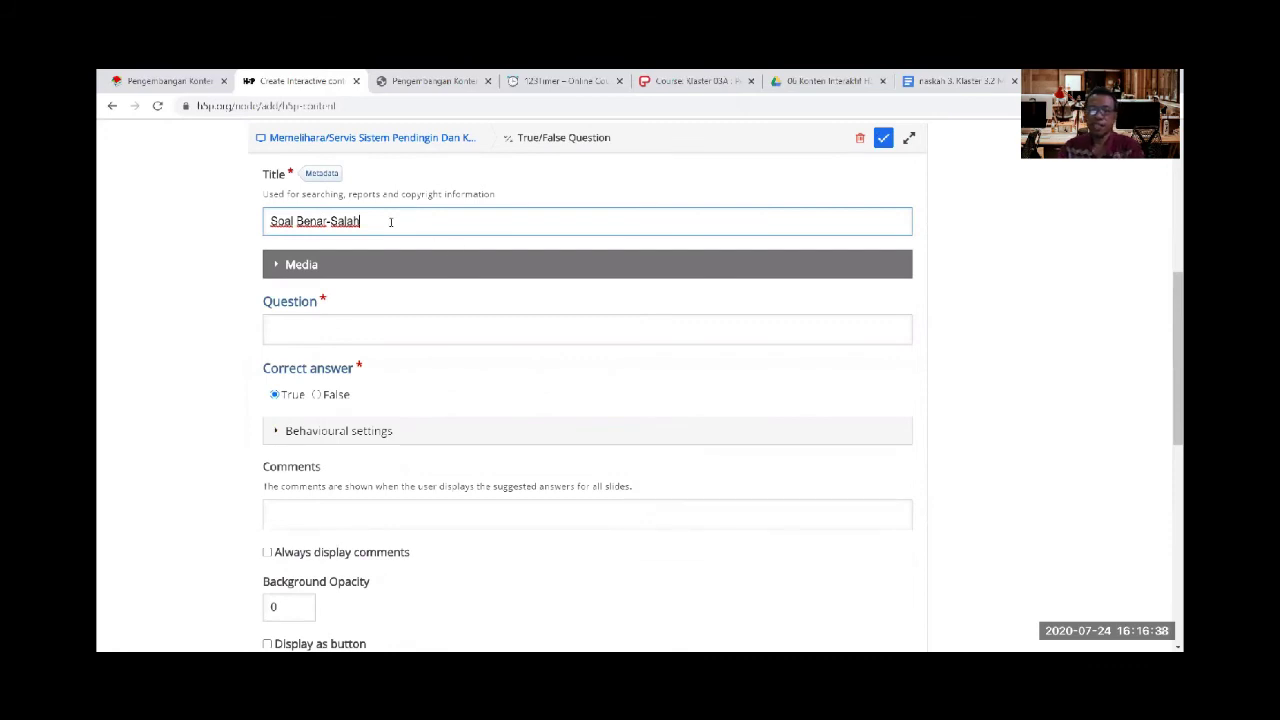
text(1)
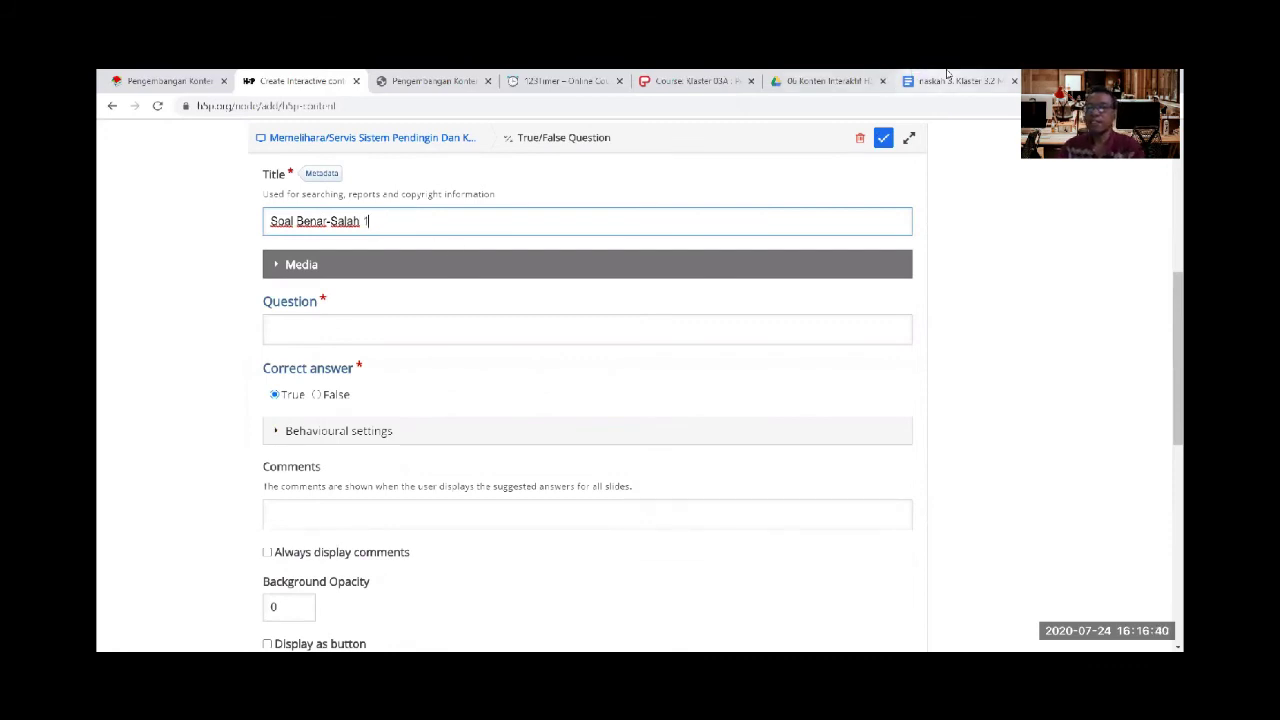
Copy the component 2 statement starting "Sirip-sirip pada kepala silinder" from the Google Docs script and check its marked answer
click(950, 80)
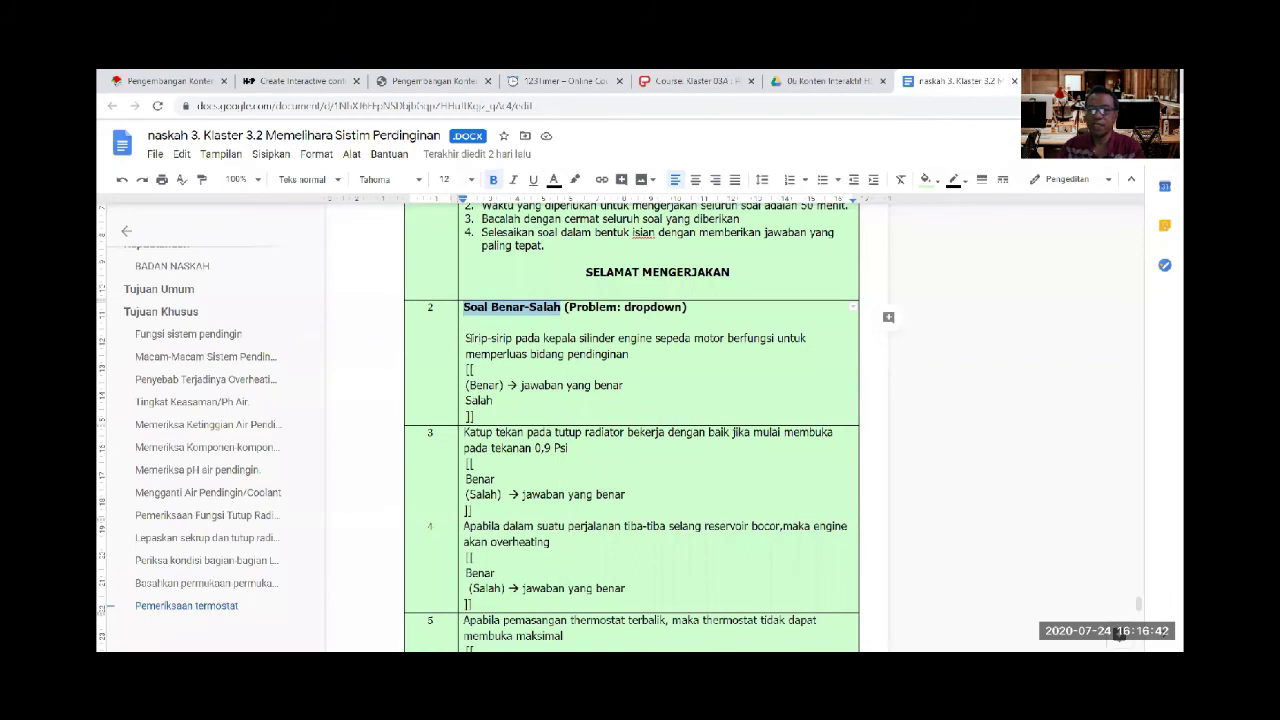
drag(466, 338, 624, 354)
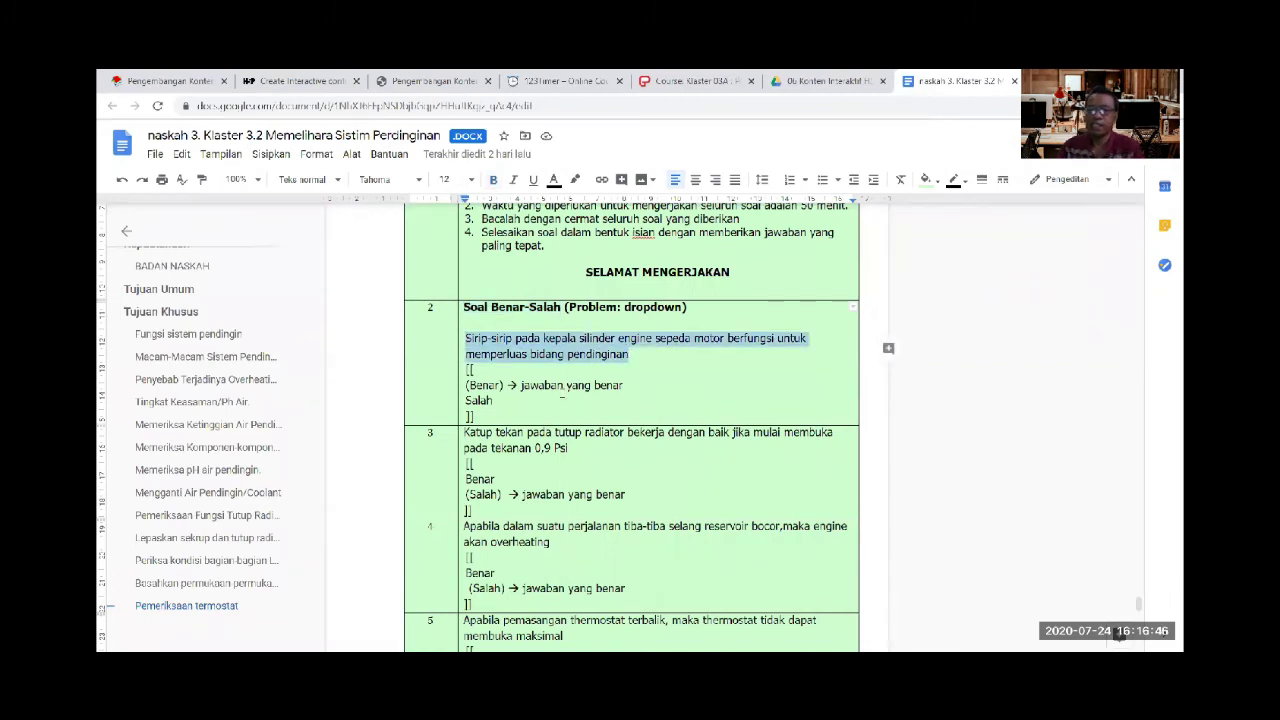
click(538, 386)
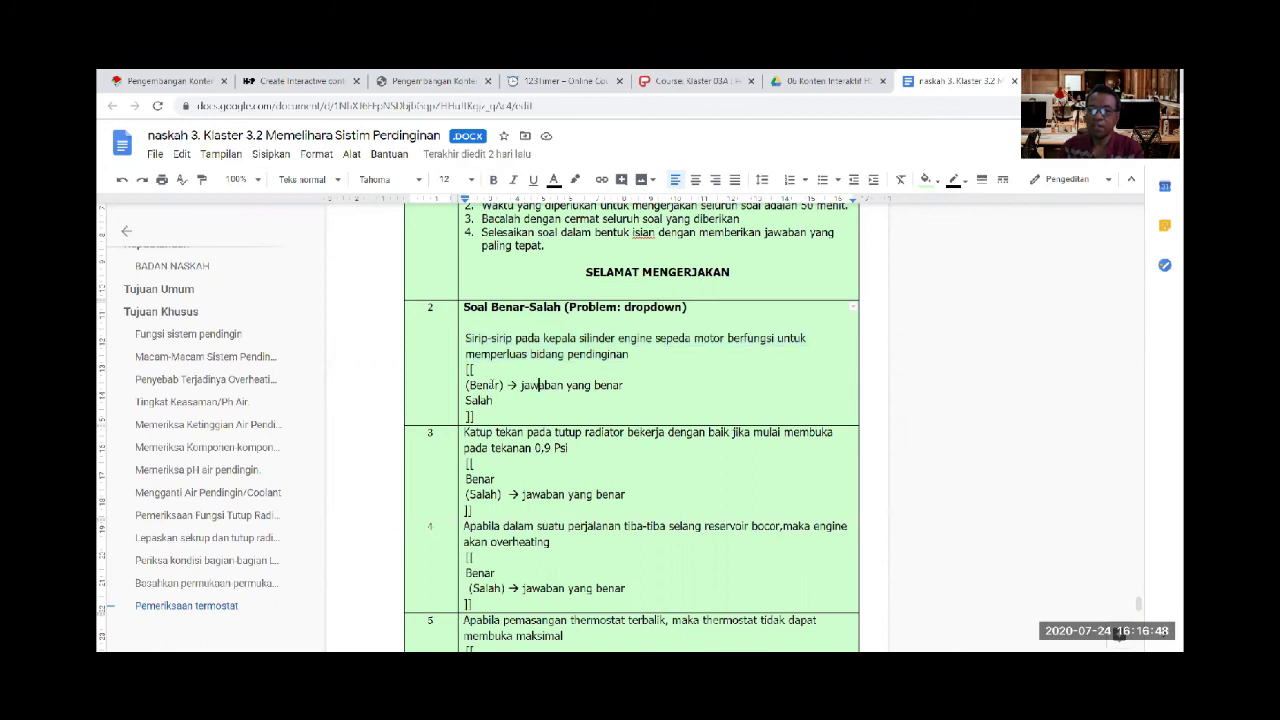
drag(521, 385, 622, 385)
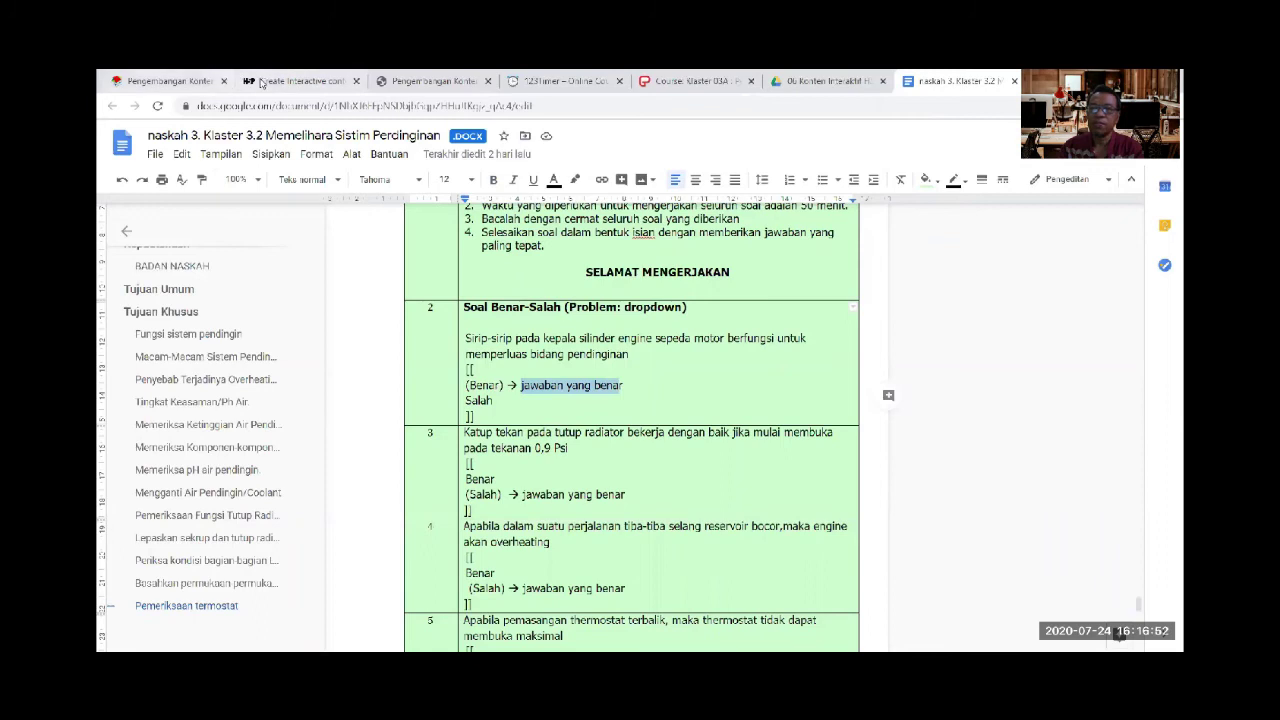
Paste the copied "Sirip-sirip" statement as the H5P question text, keep True as the correct answer, and finish the question
click(290, 81)
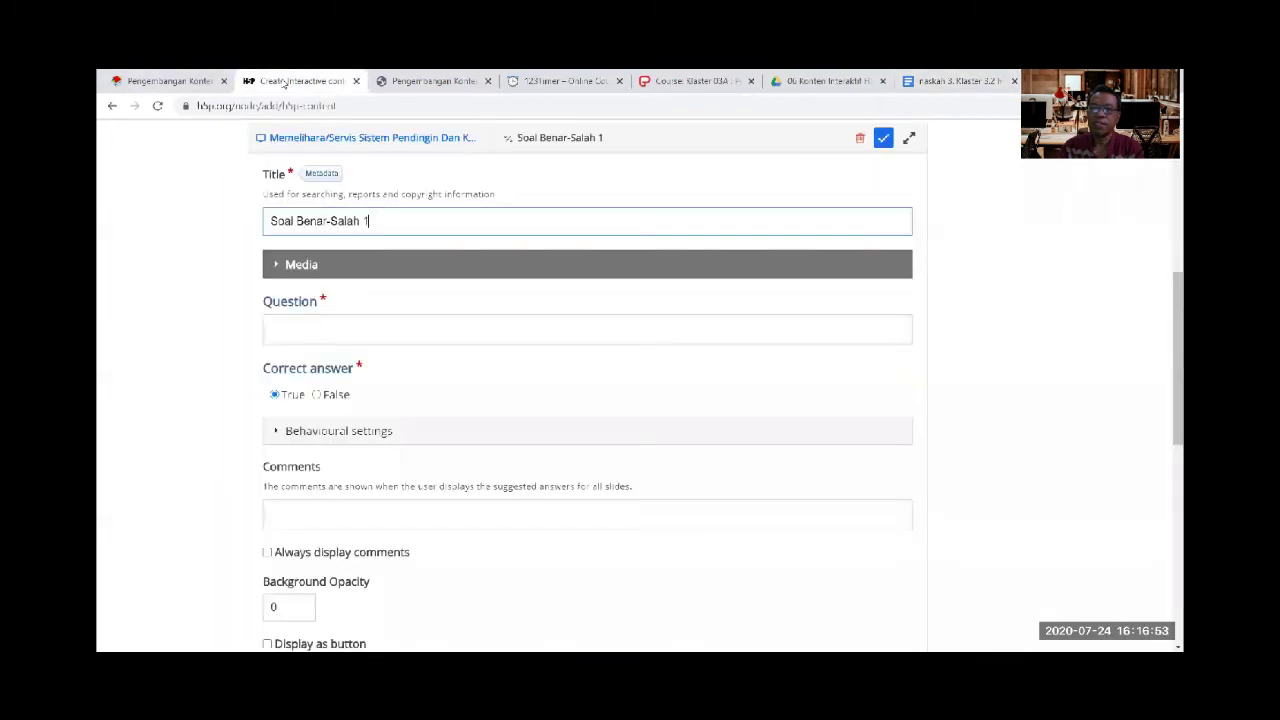
click(330, 336)
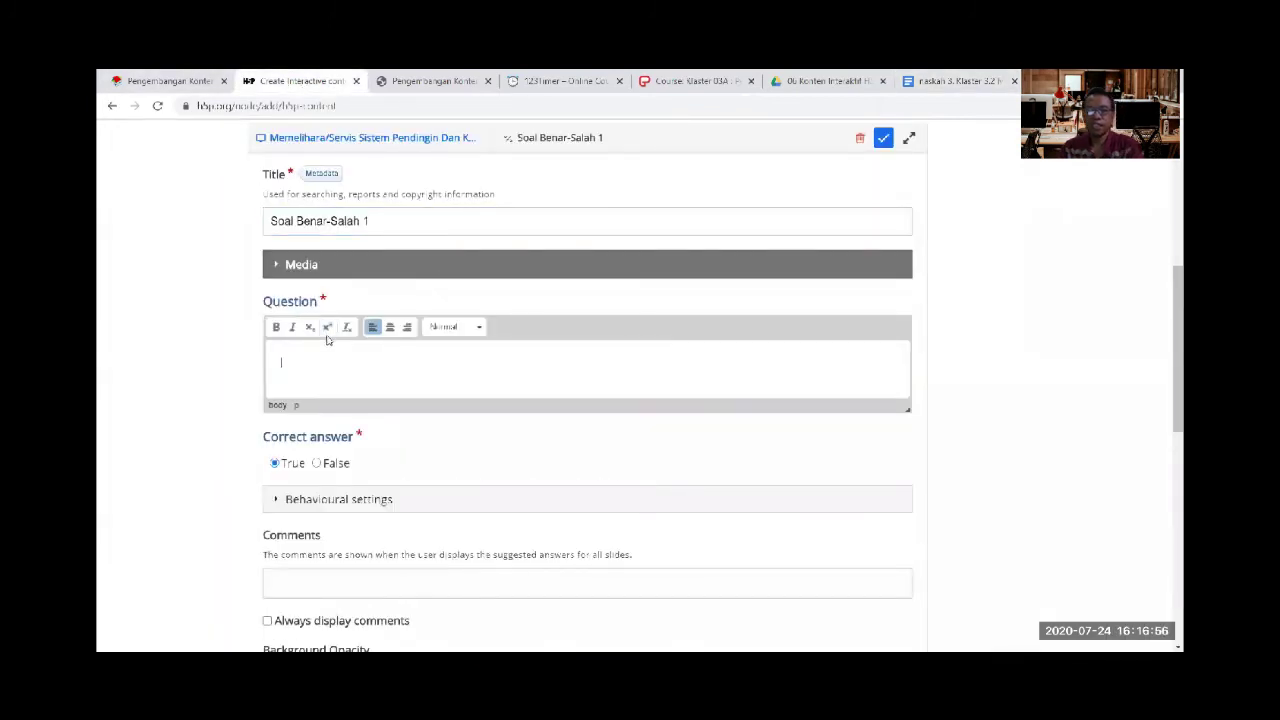
text(Sirip-sirip pada kepala silinder engine sepeda motor berfungsi untuk memperluas bidang pendinginan)
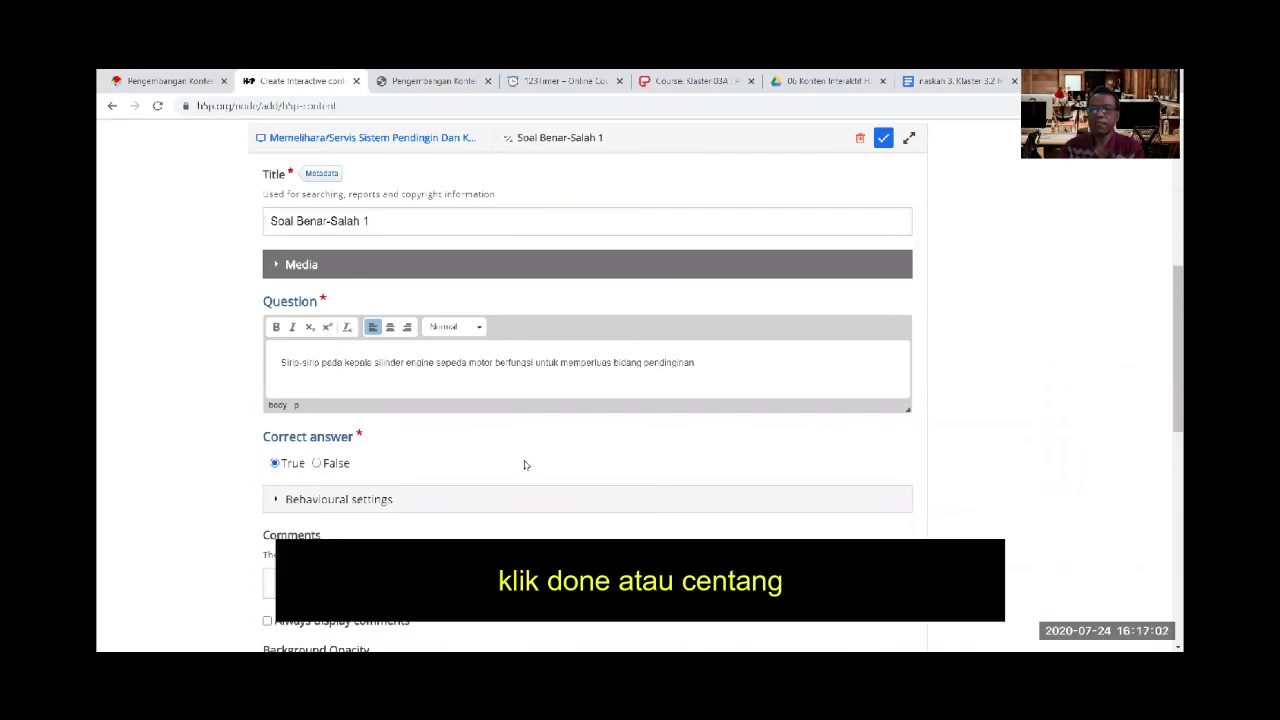
click(884, 139)
Place the True/False question below the "Soal Benar-Salah" text and widen it to nearly the full content area
drag(710, 375, 690, 415)
drag(702, 480, 872, 495)
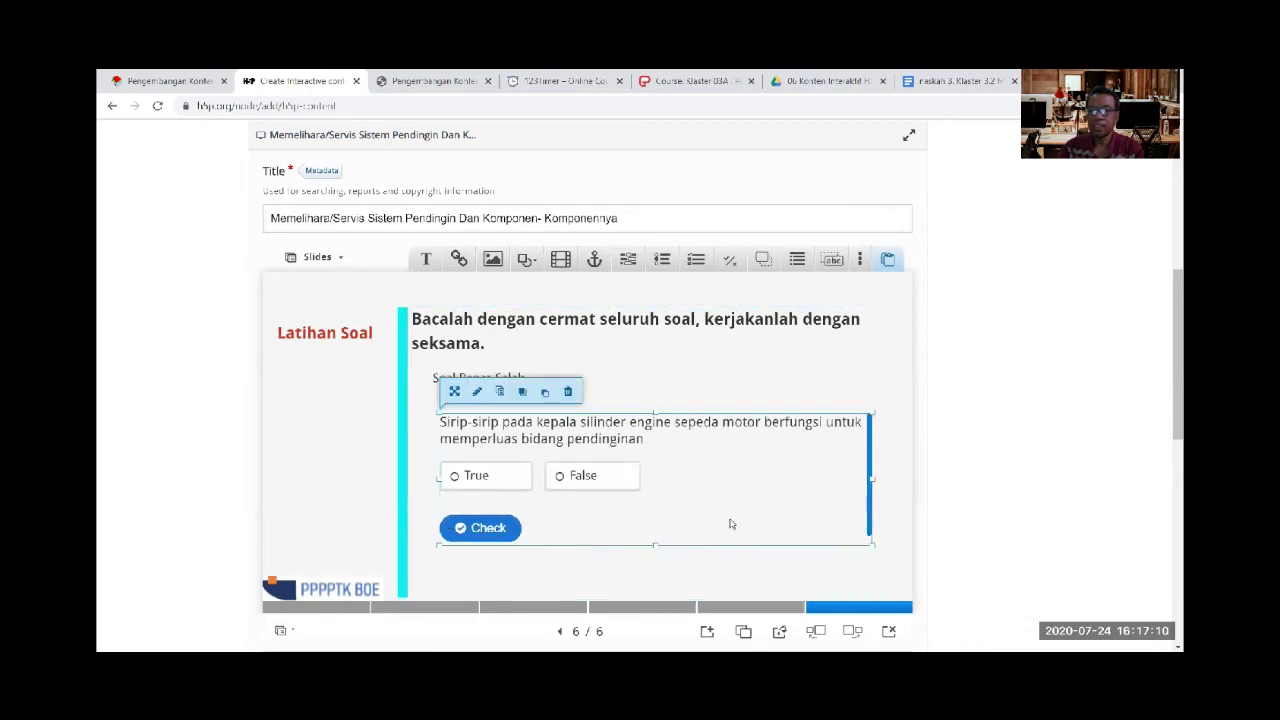
click(431, 461)
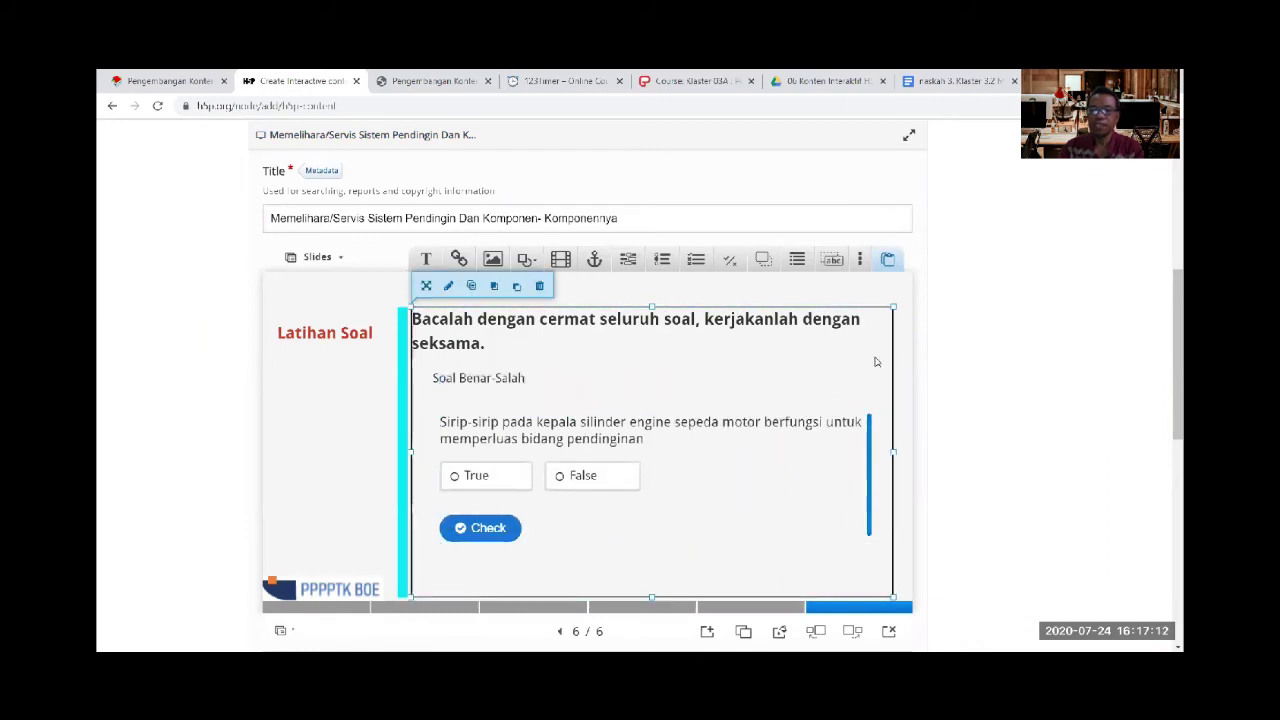
Extend the subheading to "Soal Benar-Salah, pilih True jika Benar, pilih False jika menurut Saudara Salah" and widen its box to fit one line
click(516, 389)
click(469, 347)
click(393, 243)
text(.)
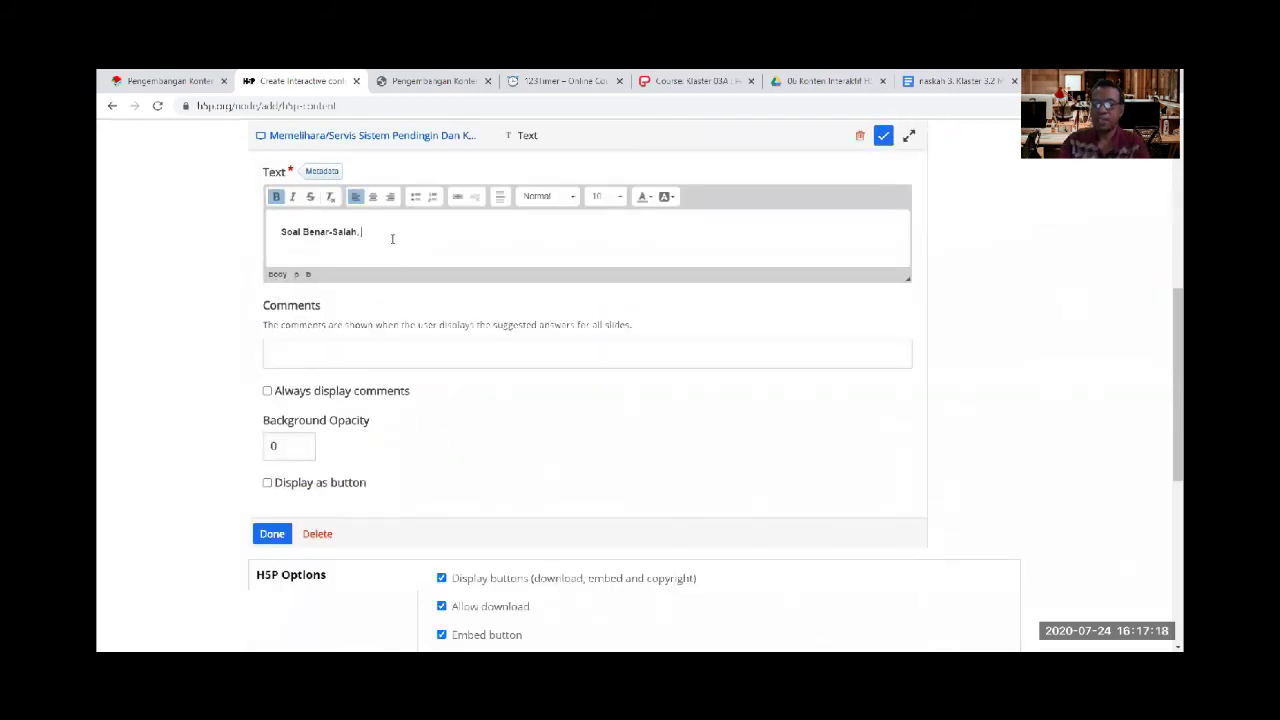
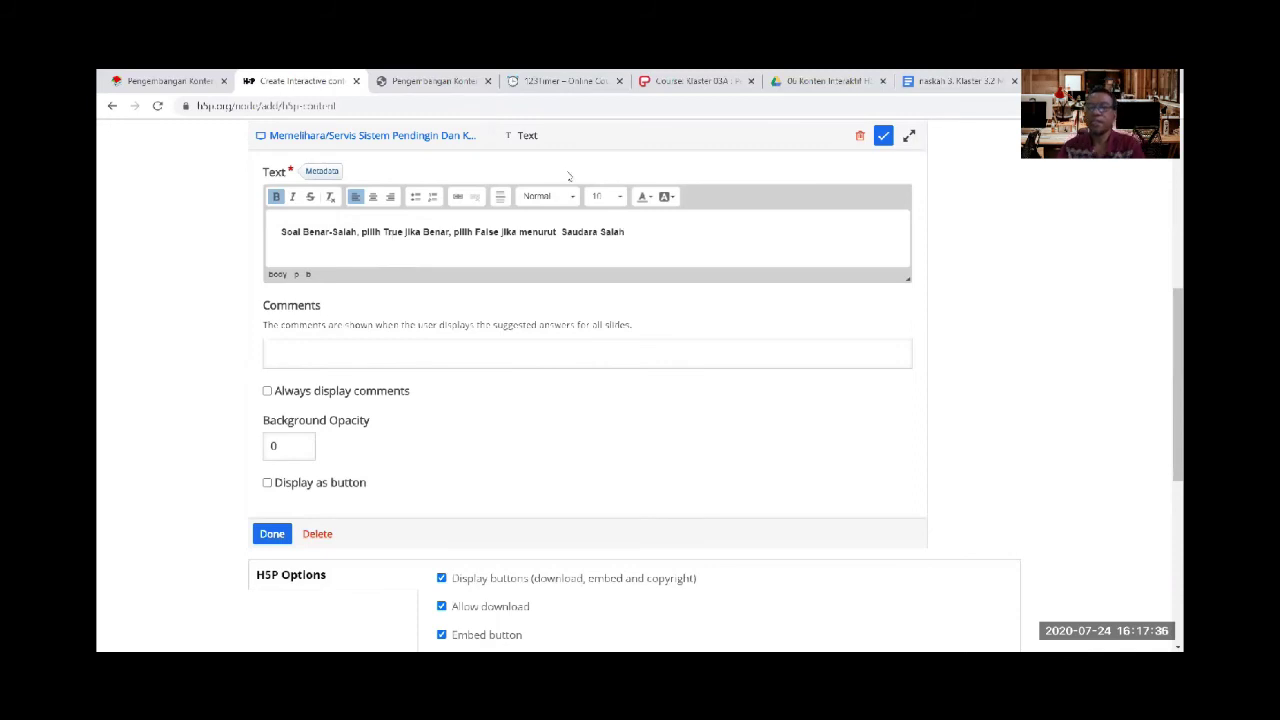
click(882, 137)
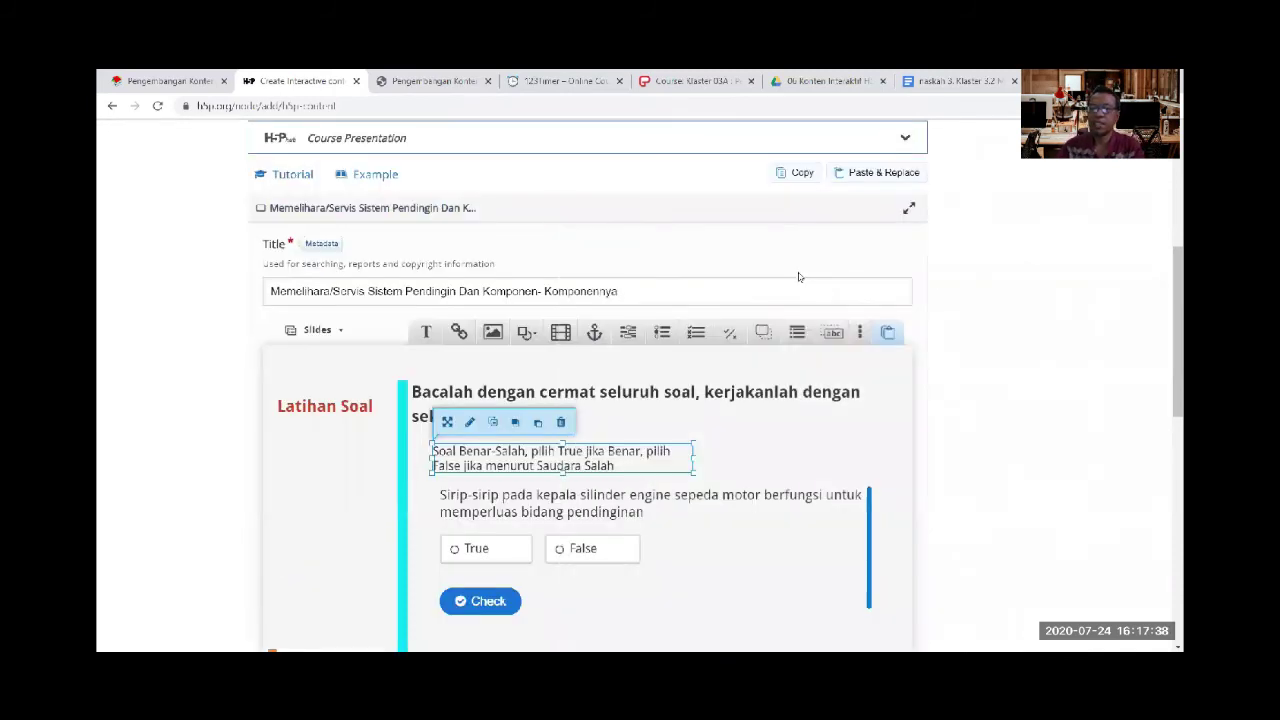
drag(692, 458, 857, 460)
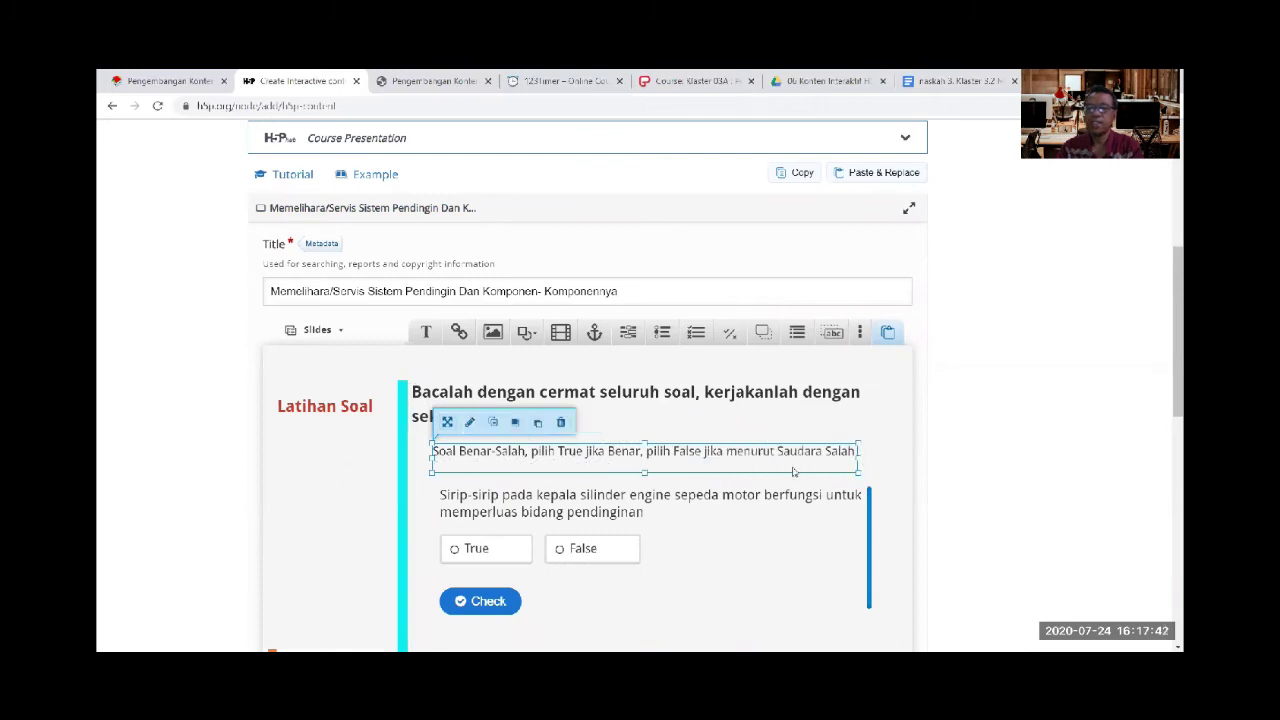
click(371, 501)
scroll(371, 501, down, 1)
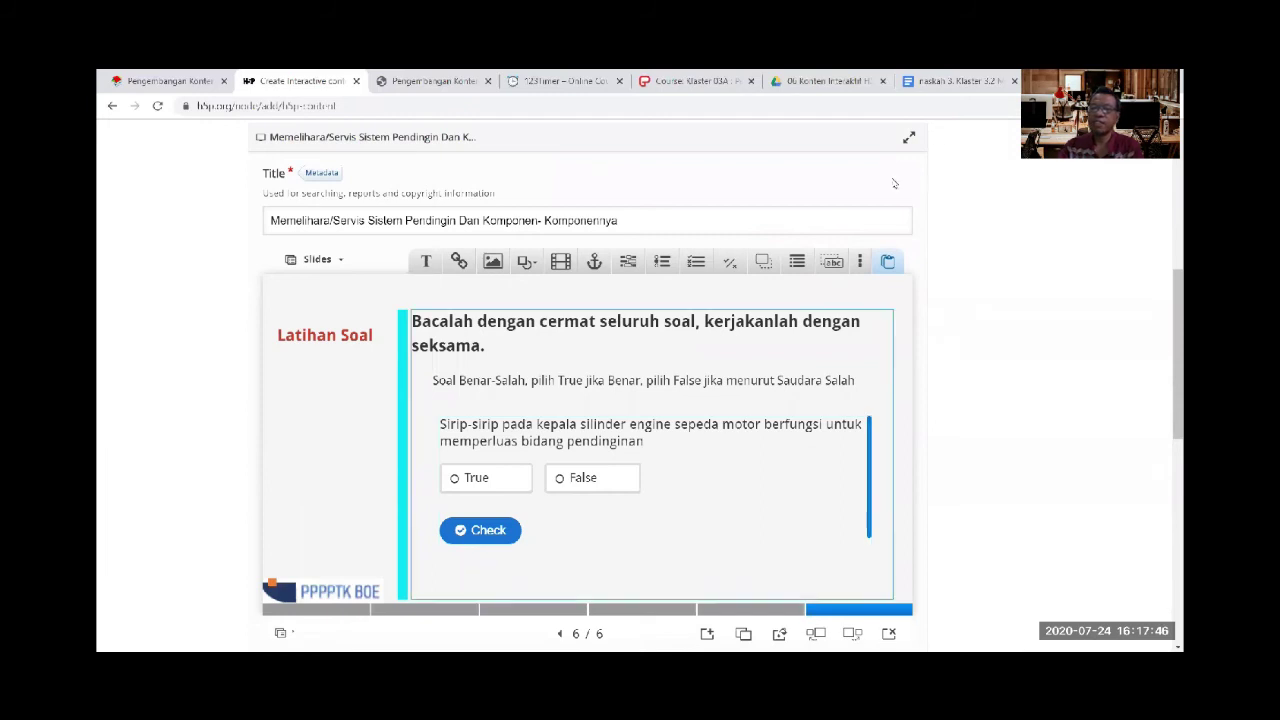
Copy the component 3 statement "Katup tekan pada tutup radiator bekerja dengan baik jika mulai membuka pada tekanan 0,9 Psi" from the Google Docs script
click(958, 80)
scroll(699, 514, down, 1)
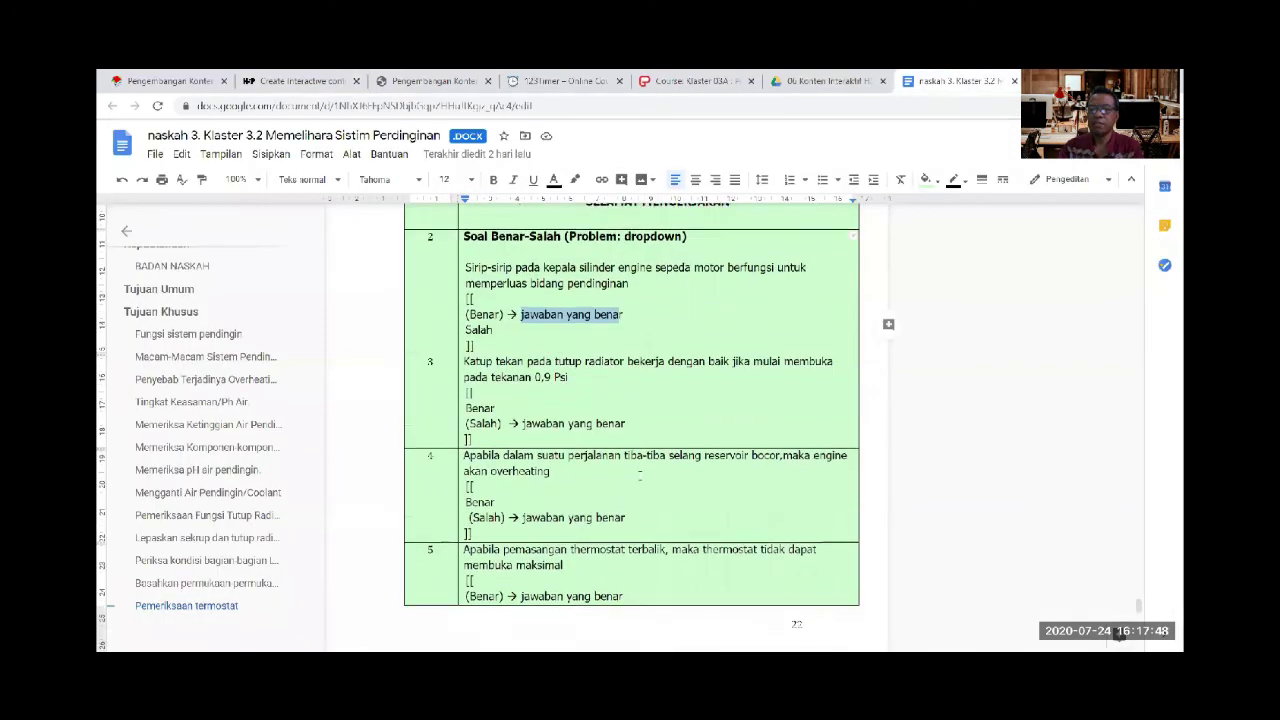
drag(465, 361, 570, 377)
key(ctrl+c)
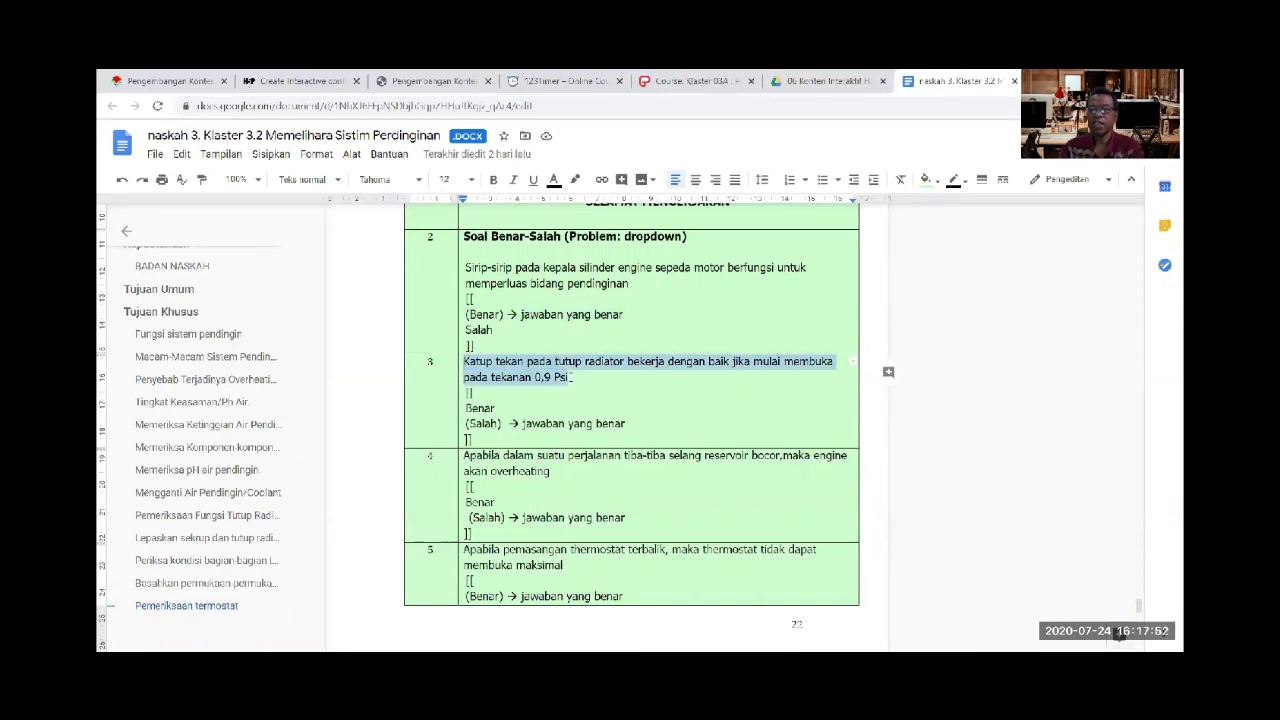
Return to the H5P editor and clone slide 6 to create slide 7
click(295, 80)
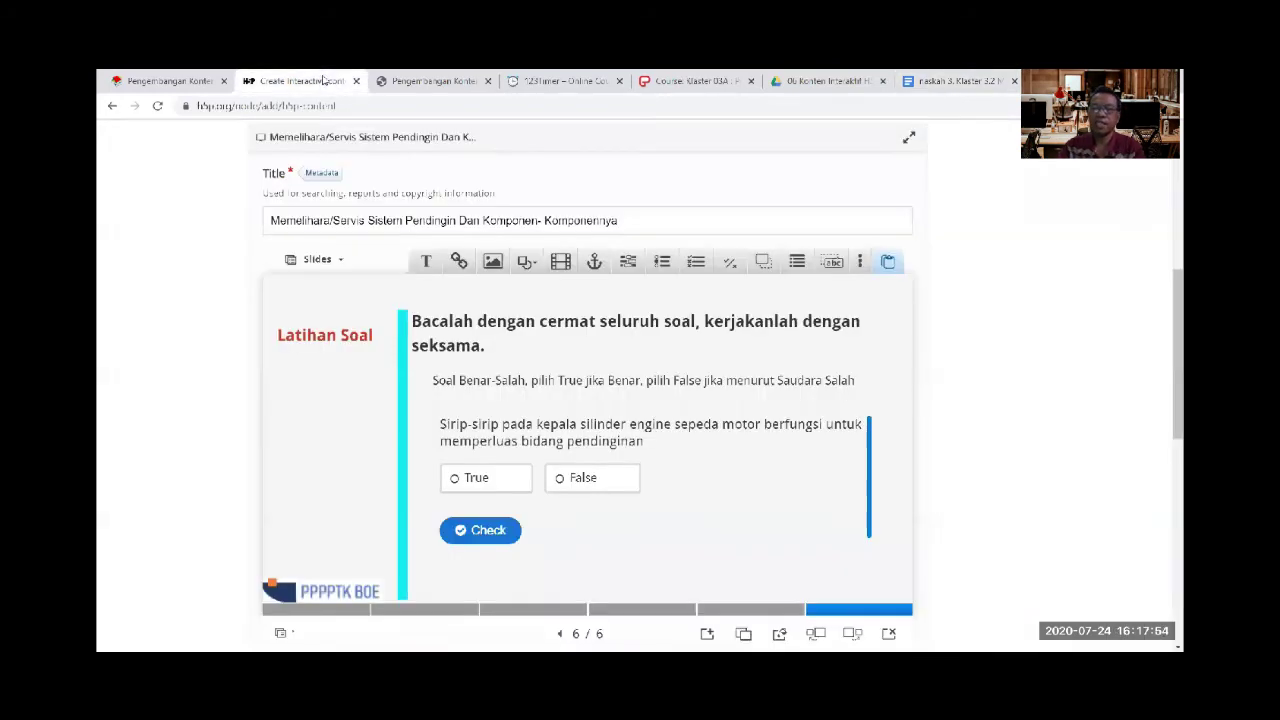
click(743, 633)
click(518, 383)
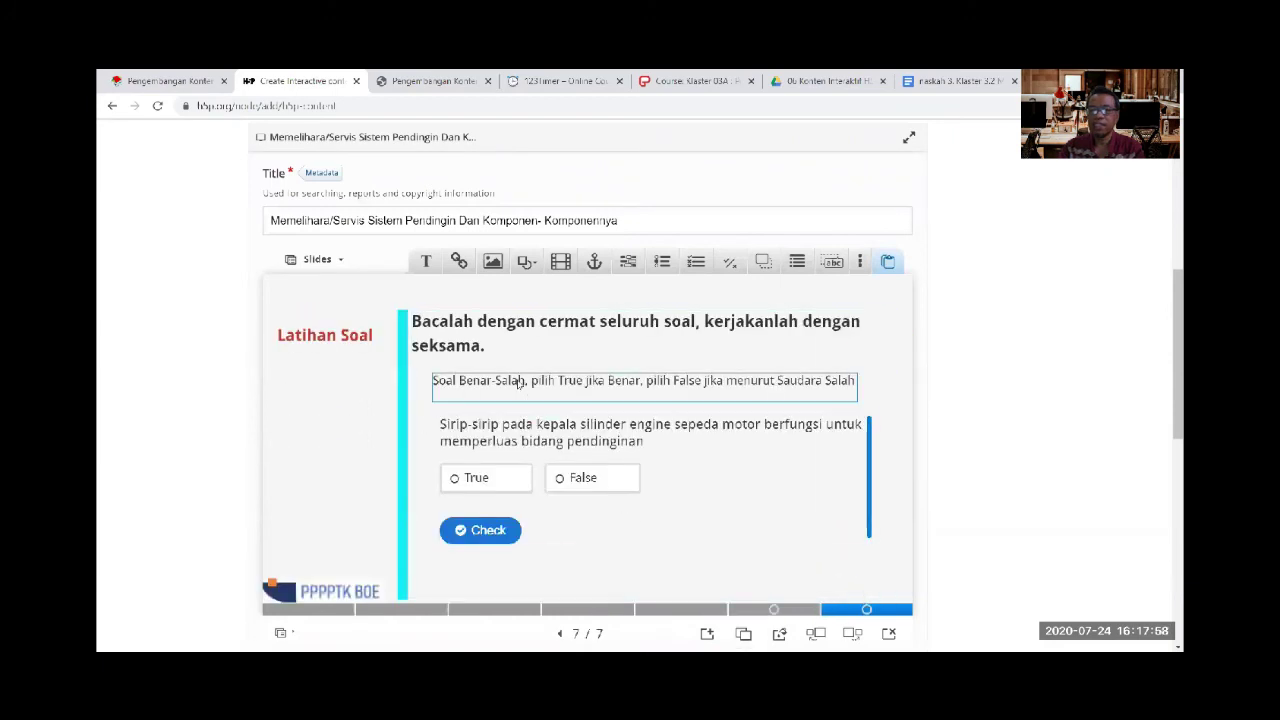
Open the True/False question on slide 7 for editing and retitle it "Soal Benar-Salah 2"
click(509, 420)
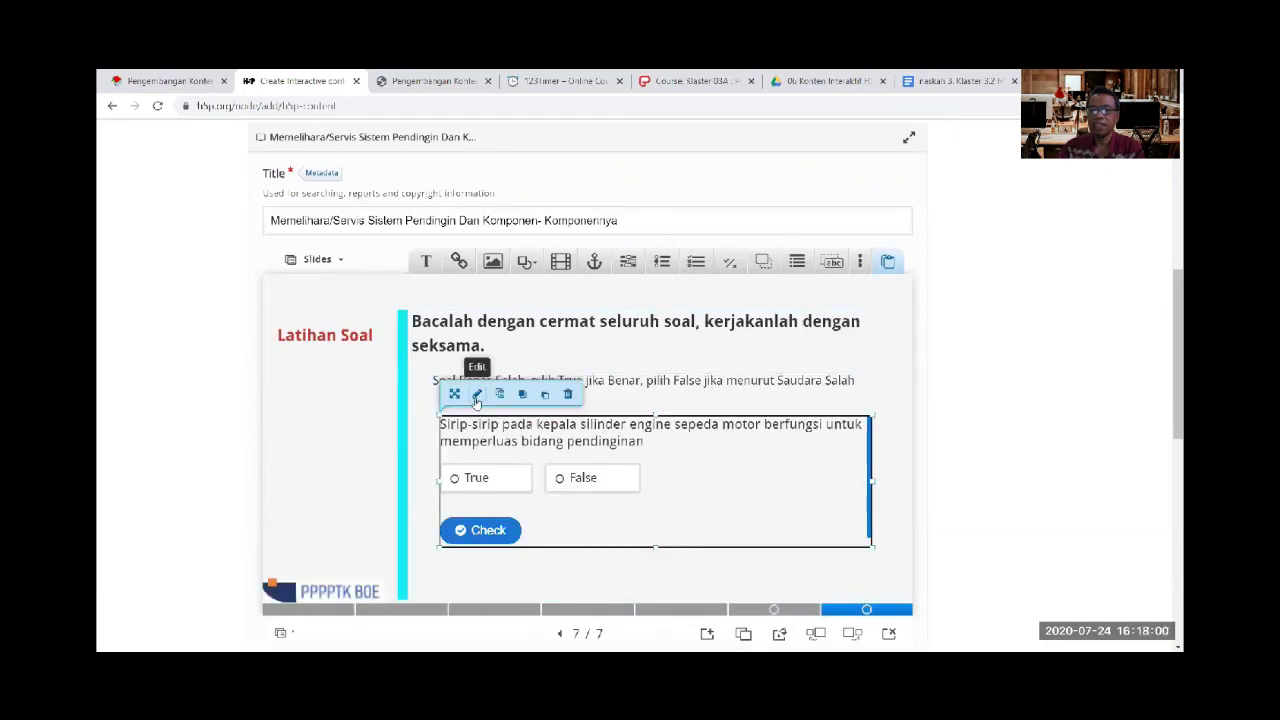
click(477, 395)
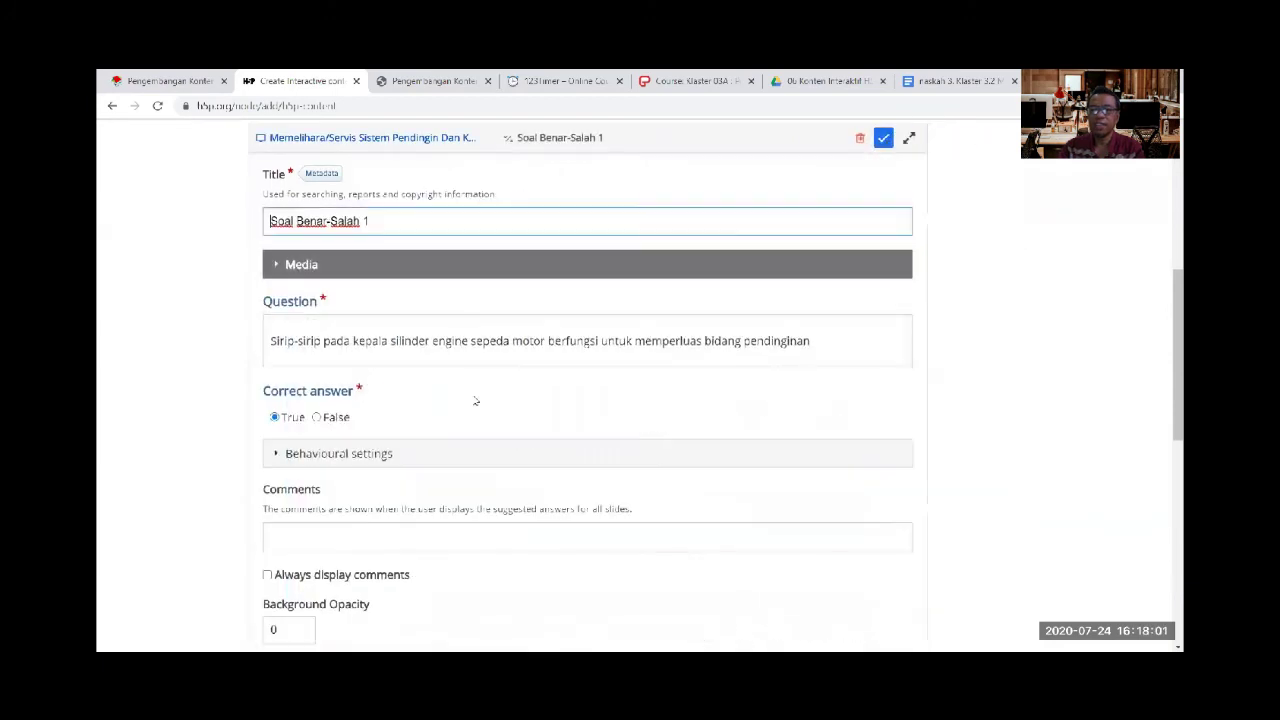
click(369, 218)
text(2)
Replace the question text with the copied "Katup tekan pada tutup radiator" statement, set the correct answer to False, and finish editing
click(821, 341)
triple_click(706, 367)
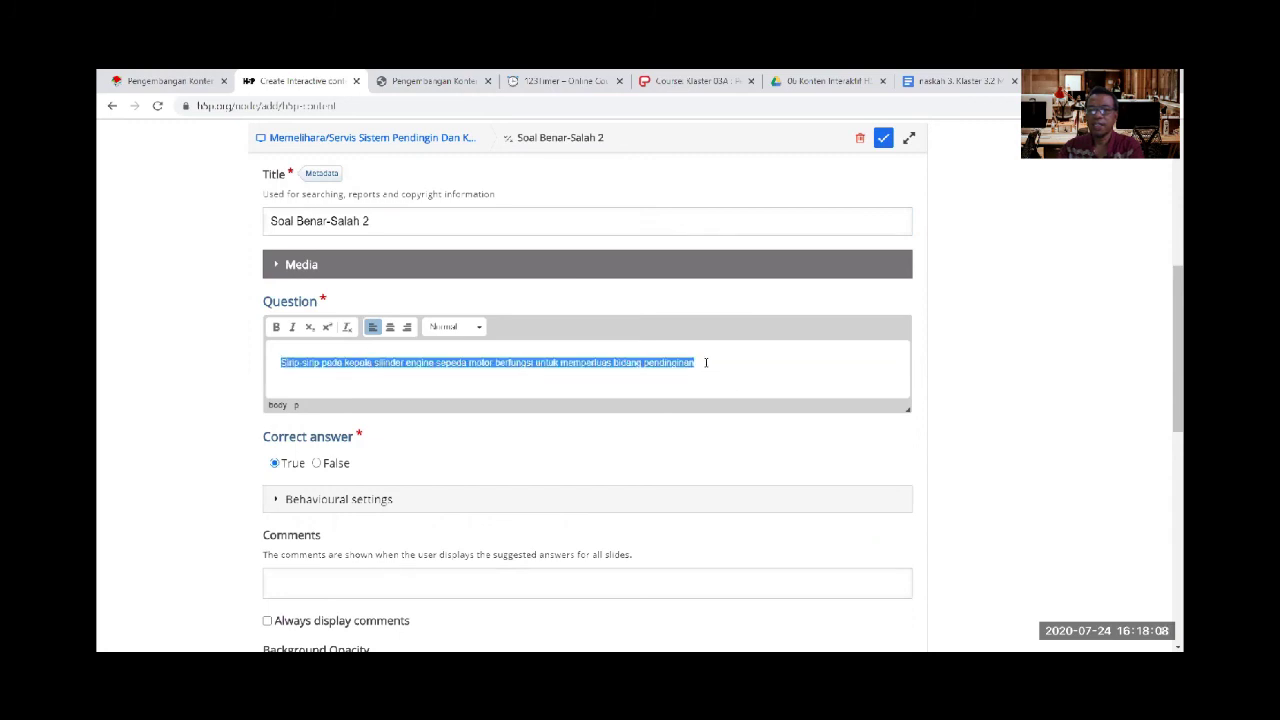
key(ctrl+v)
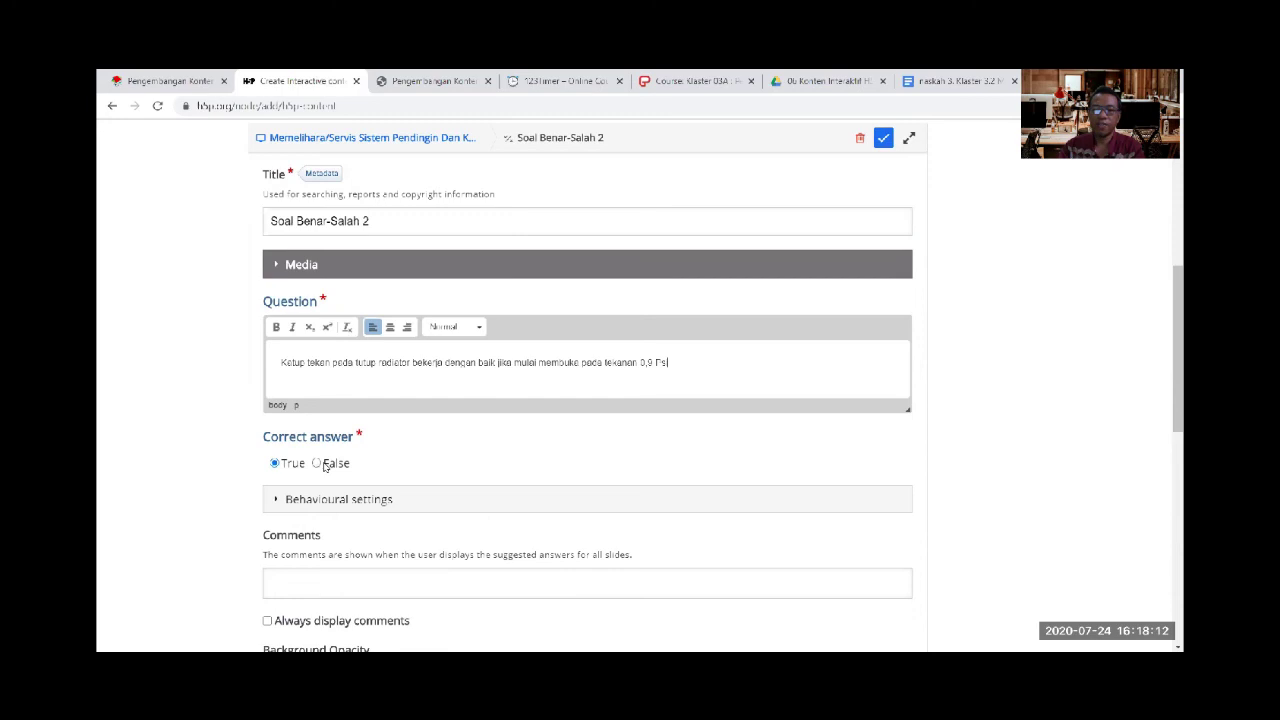
click(883, 137)
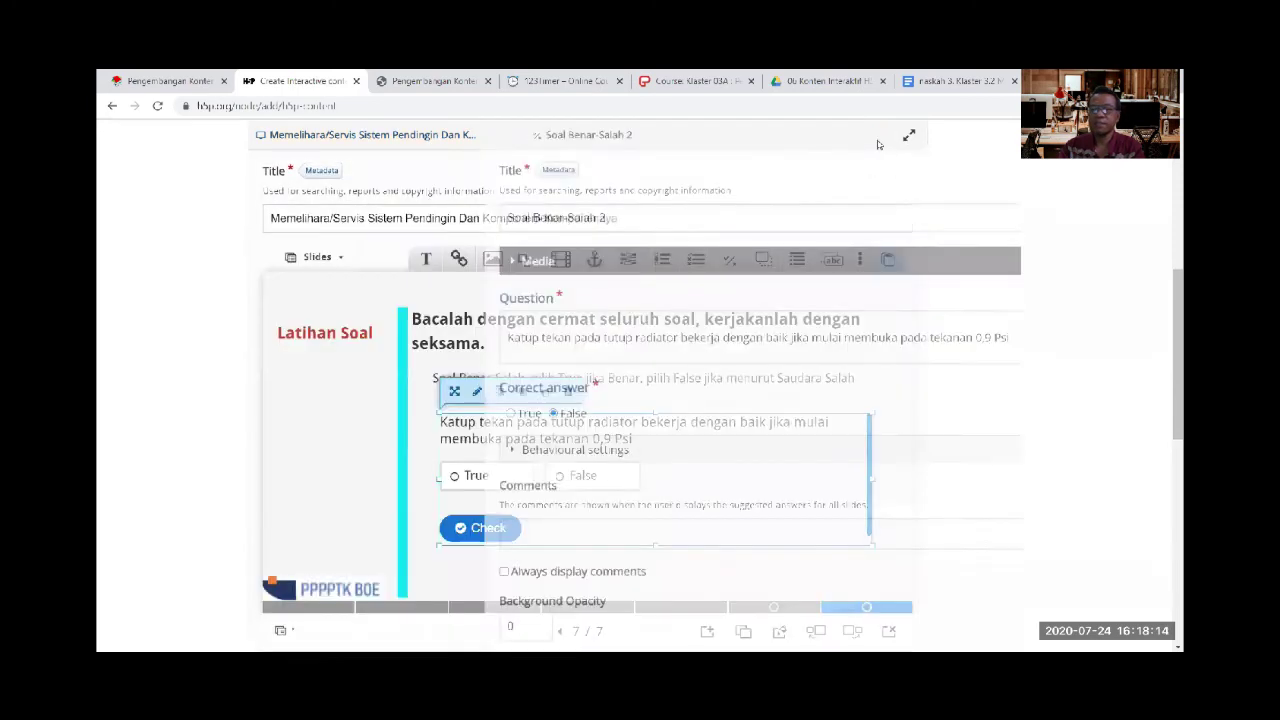
click(371, 520)
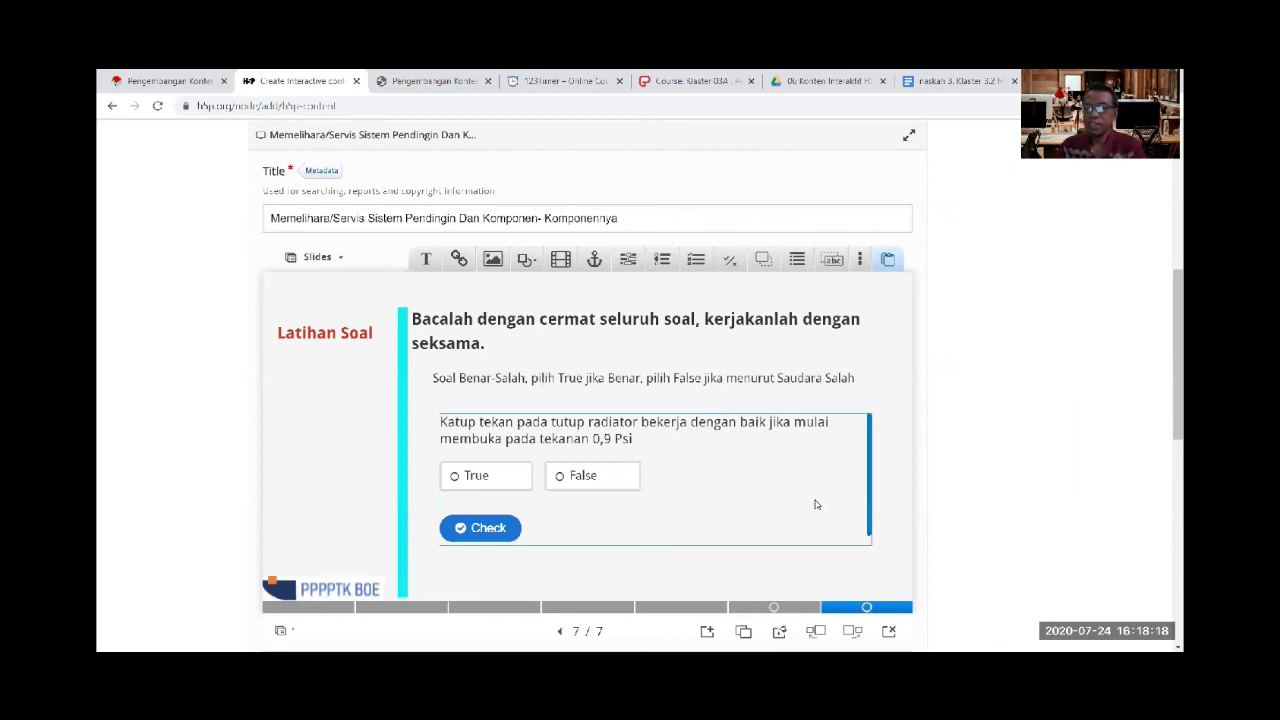
Save the Course Presentation and bring its title slide into view on the published page
scroll(815, 500, down, 1)
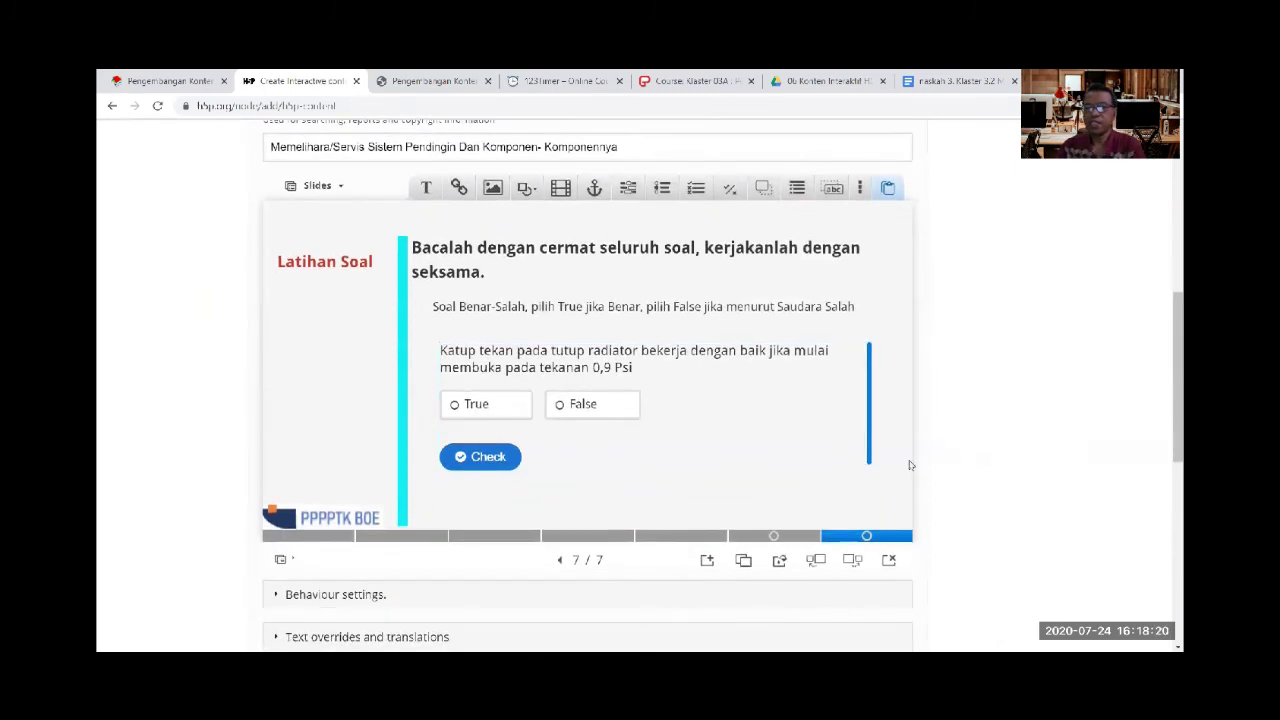
scroll(886, 468, down, 2)
scroll(886, 472, down, 2)
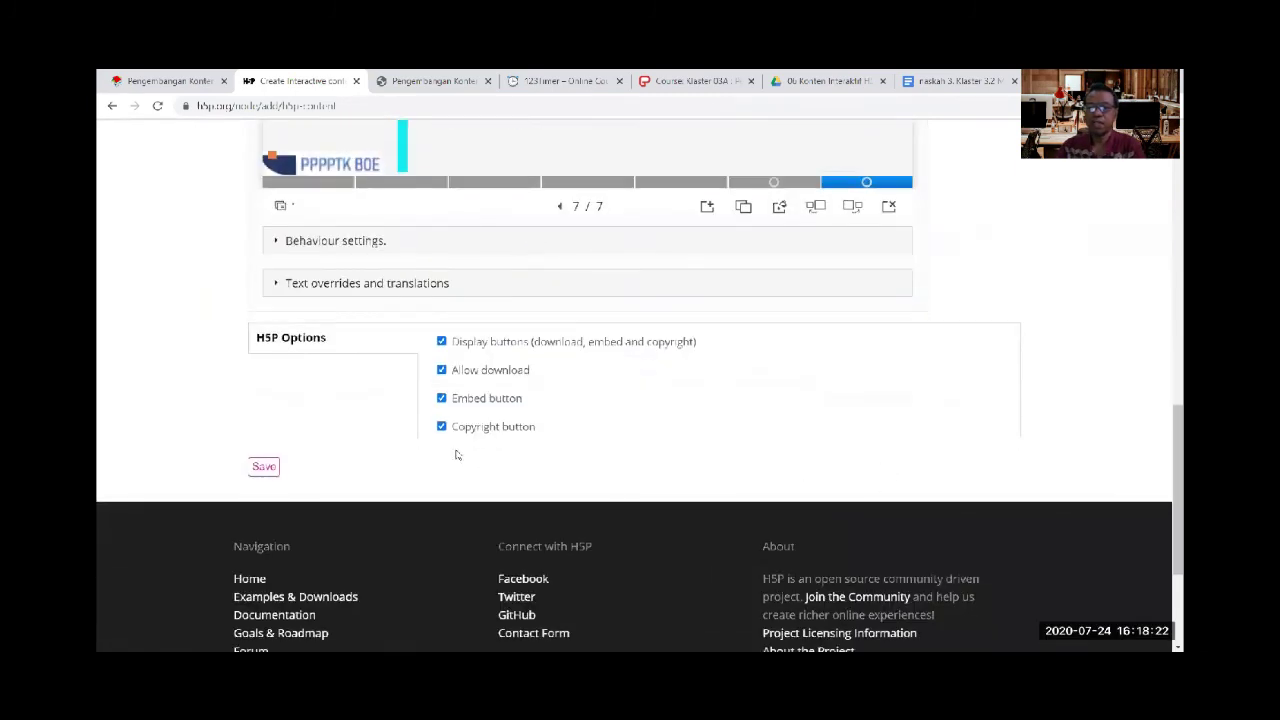
click(266, 472)
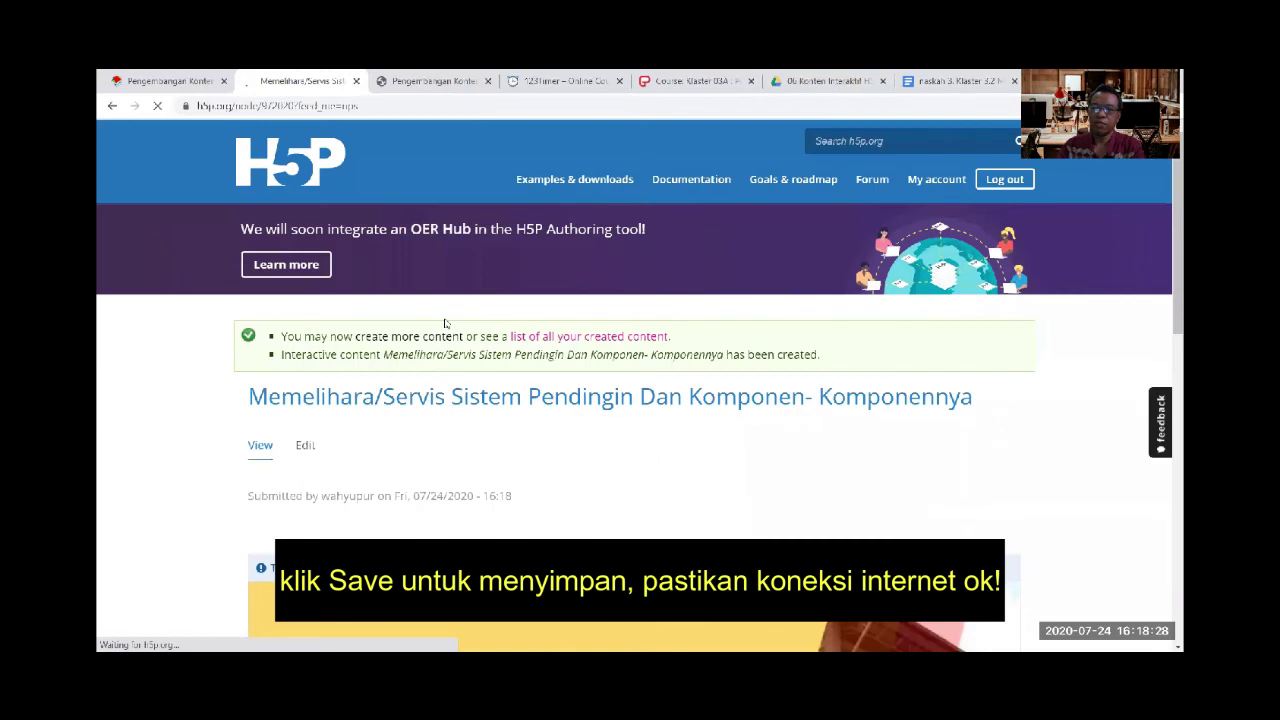
scroll(437, 378, down, 1)
scroll(437, 378, down, 1)
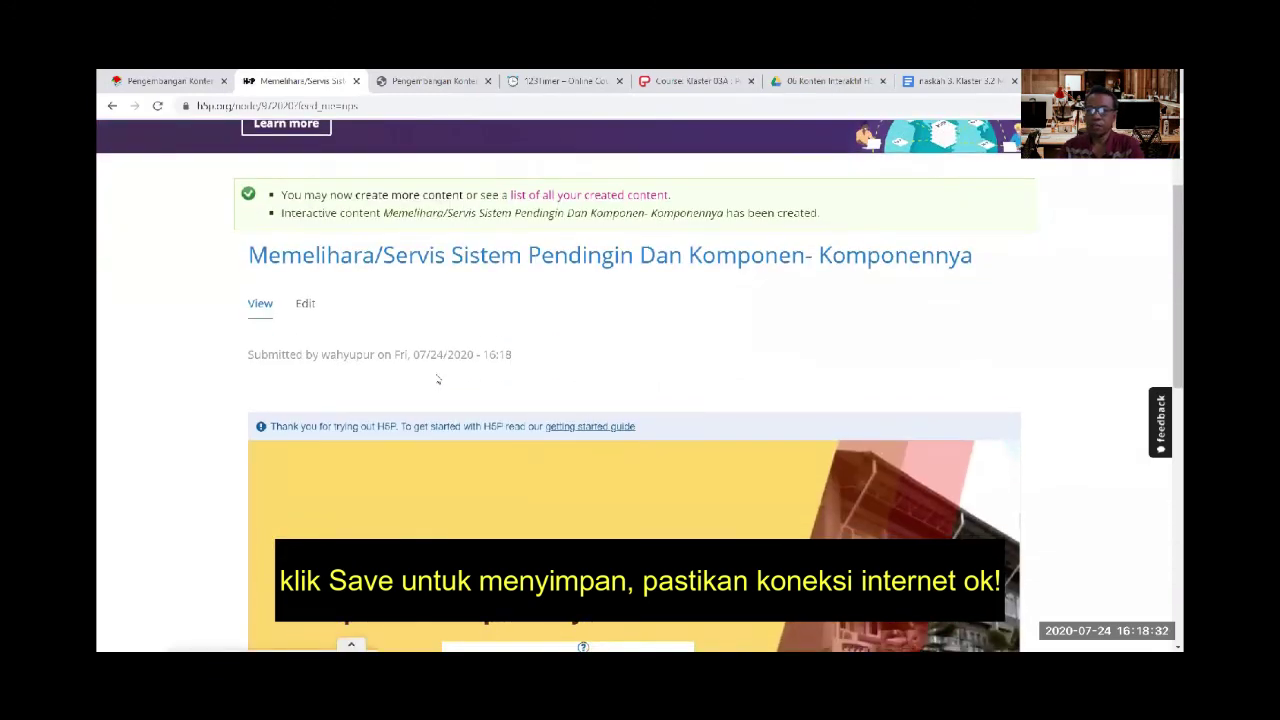
scroll(437, 378, down, 3)
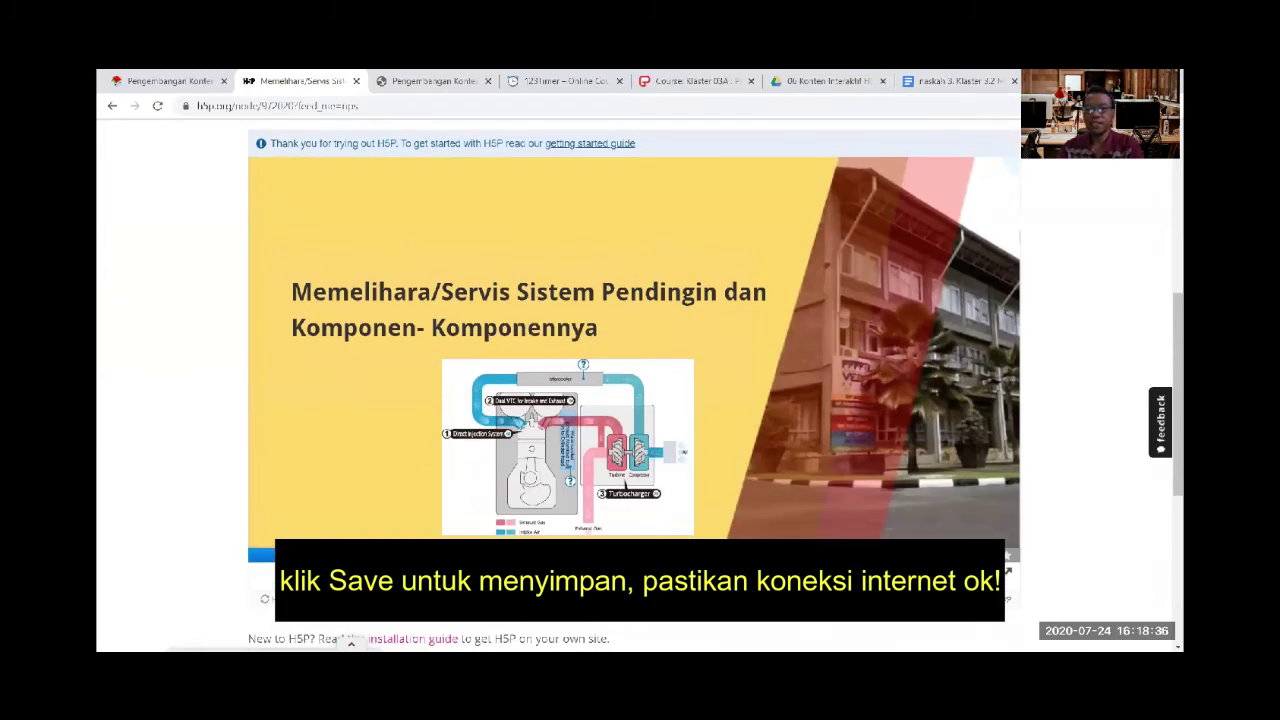
Step through slides 2 to 5 of the published presentation and briefly play, then pause, the embedded motorcycle cooling video
click(668, 576)
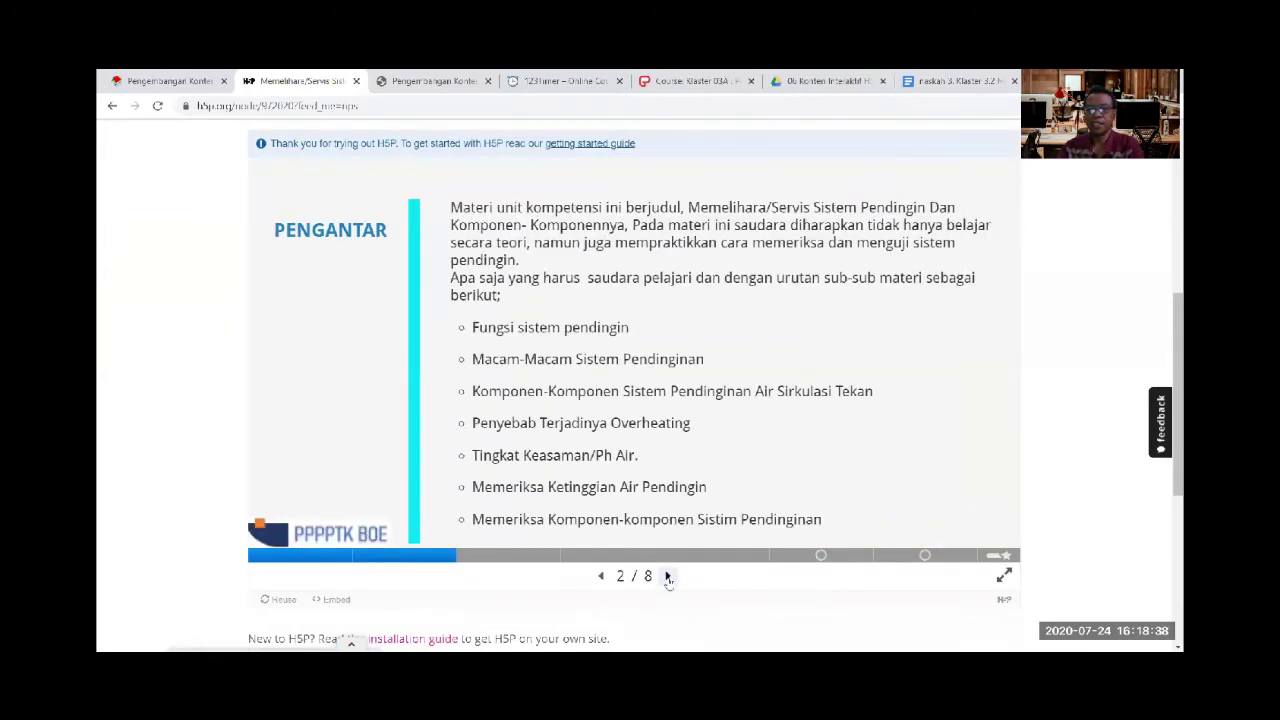
click(668, 576)
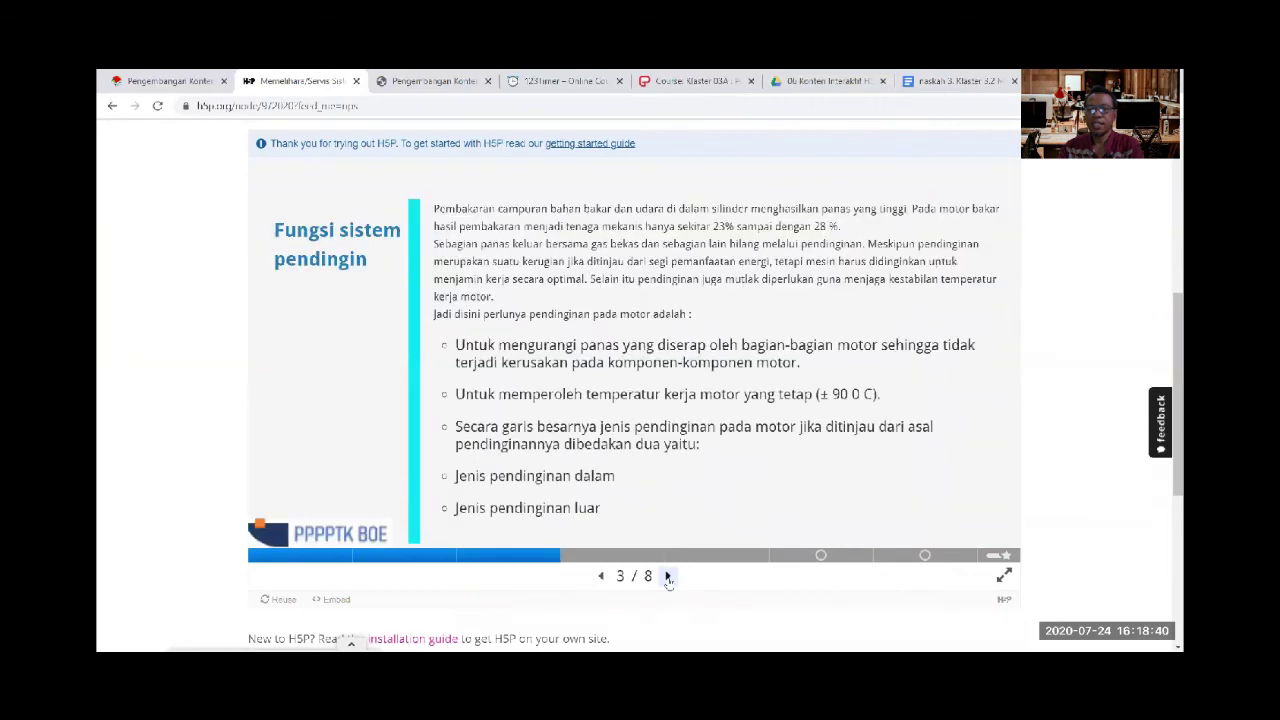
click(668, 576)
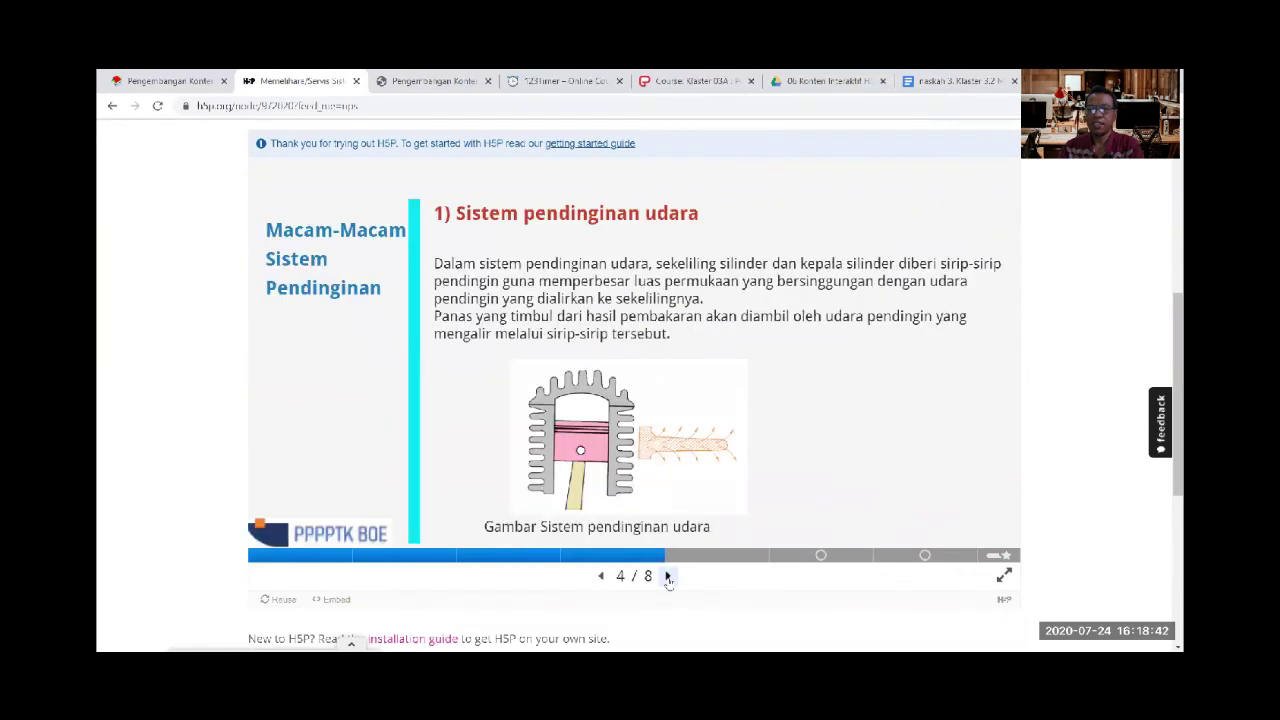
click(668, 576)
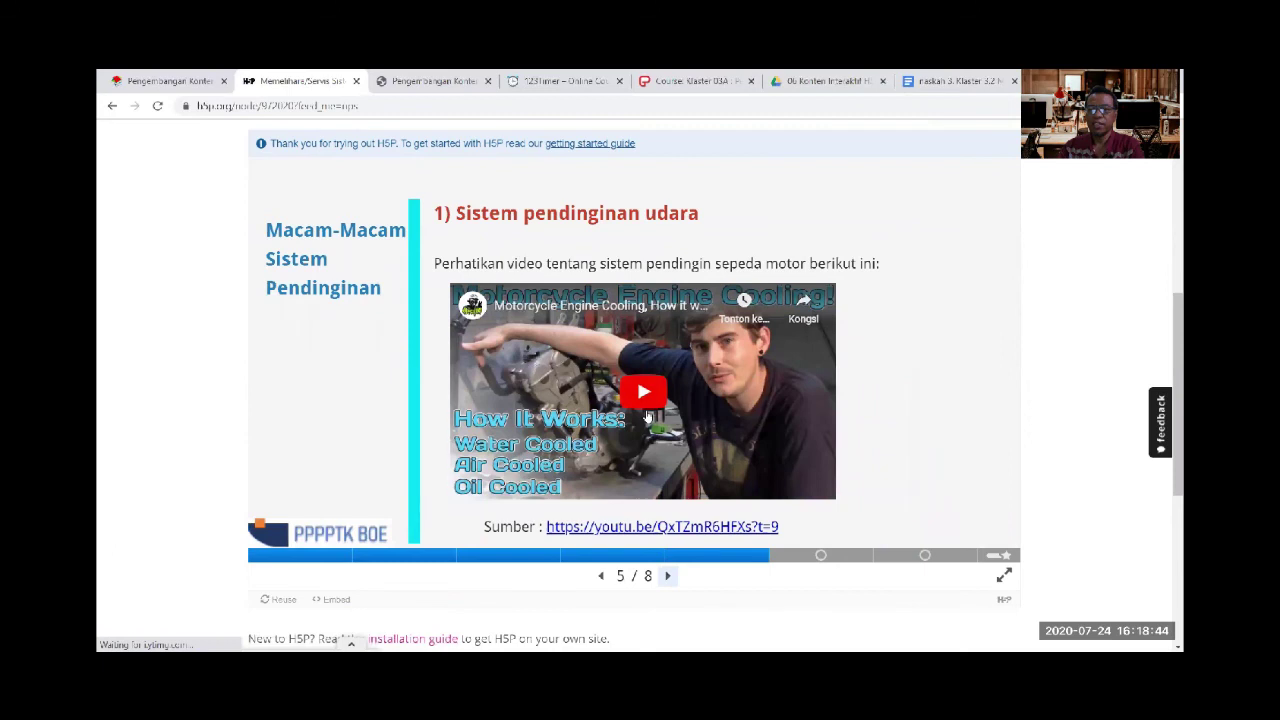
click(643, 395)
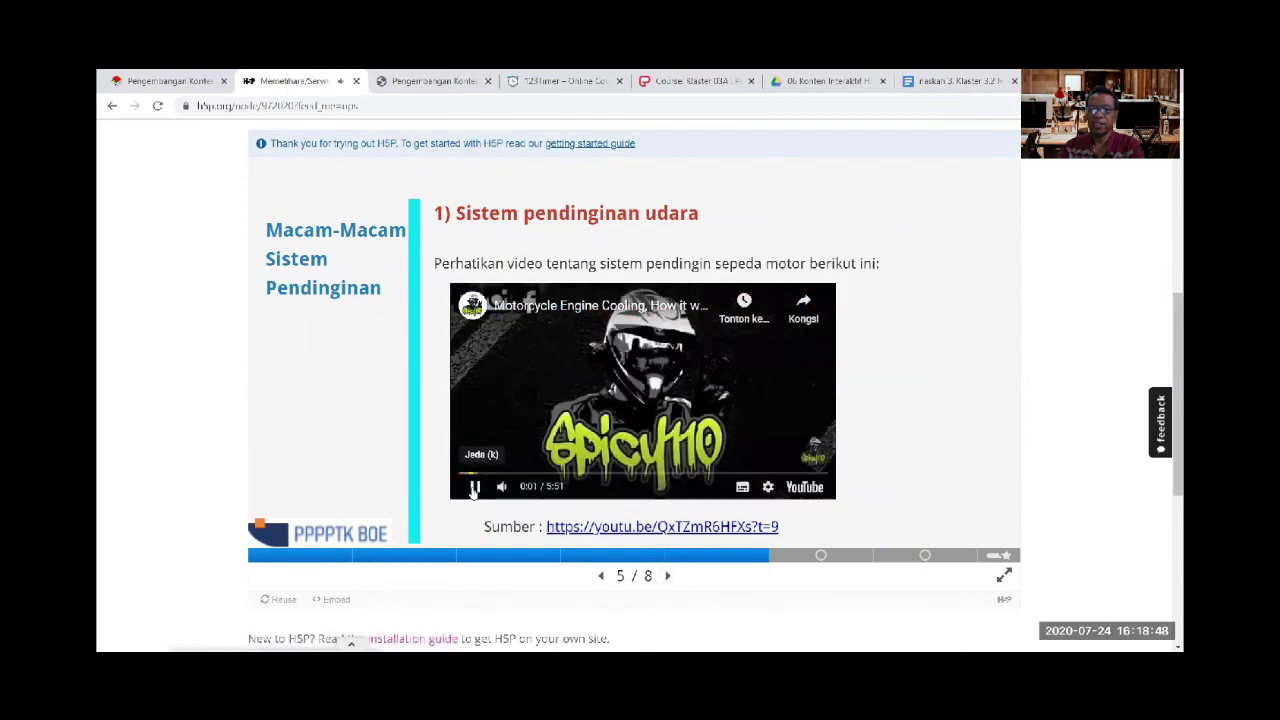
click(475, 487)
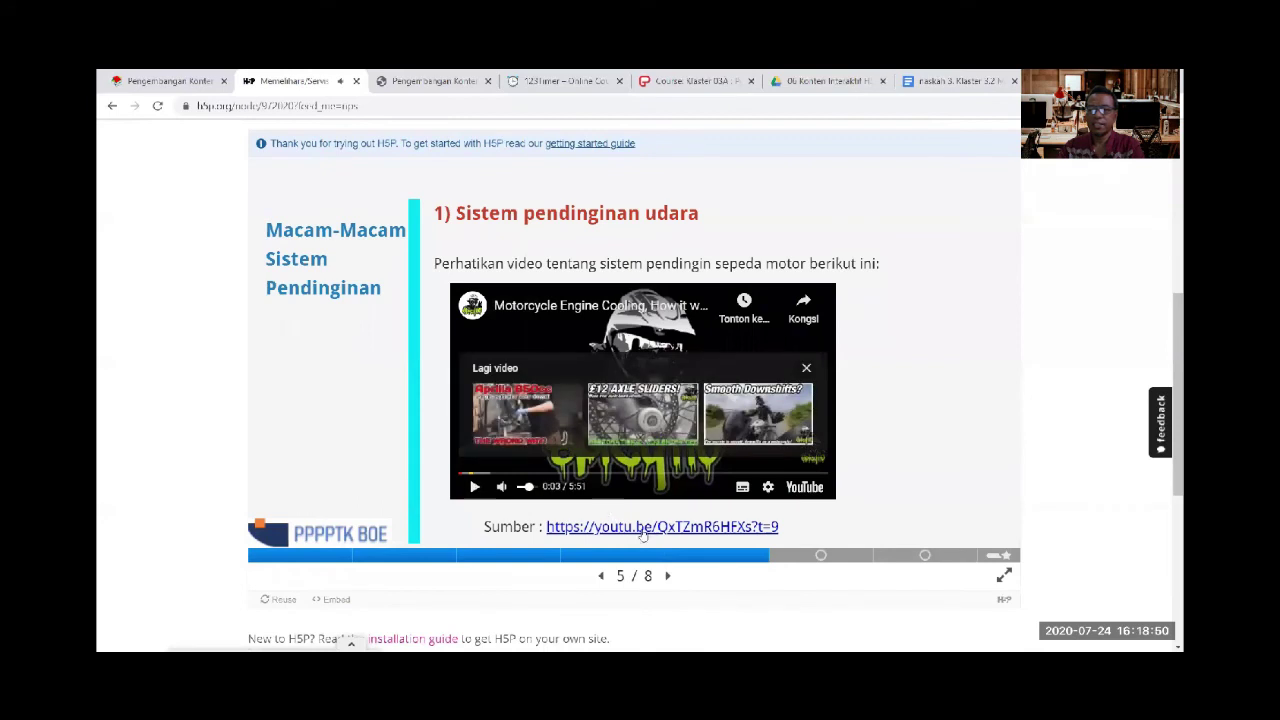
Test the slide 6 True/False question by checking the answer False, then retry it and check True
click(801, 558)
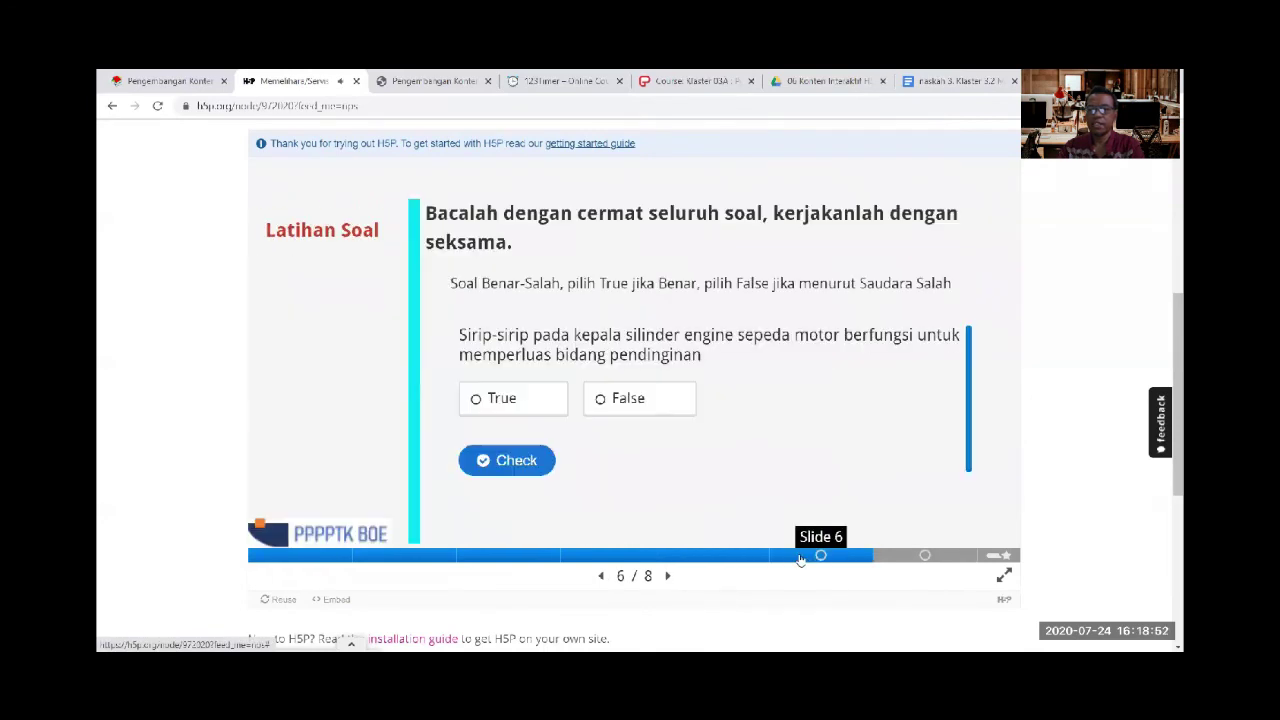
click(604, 400)
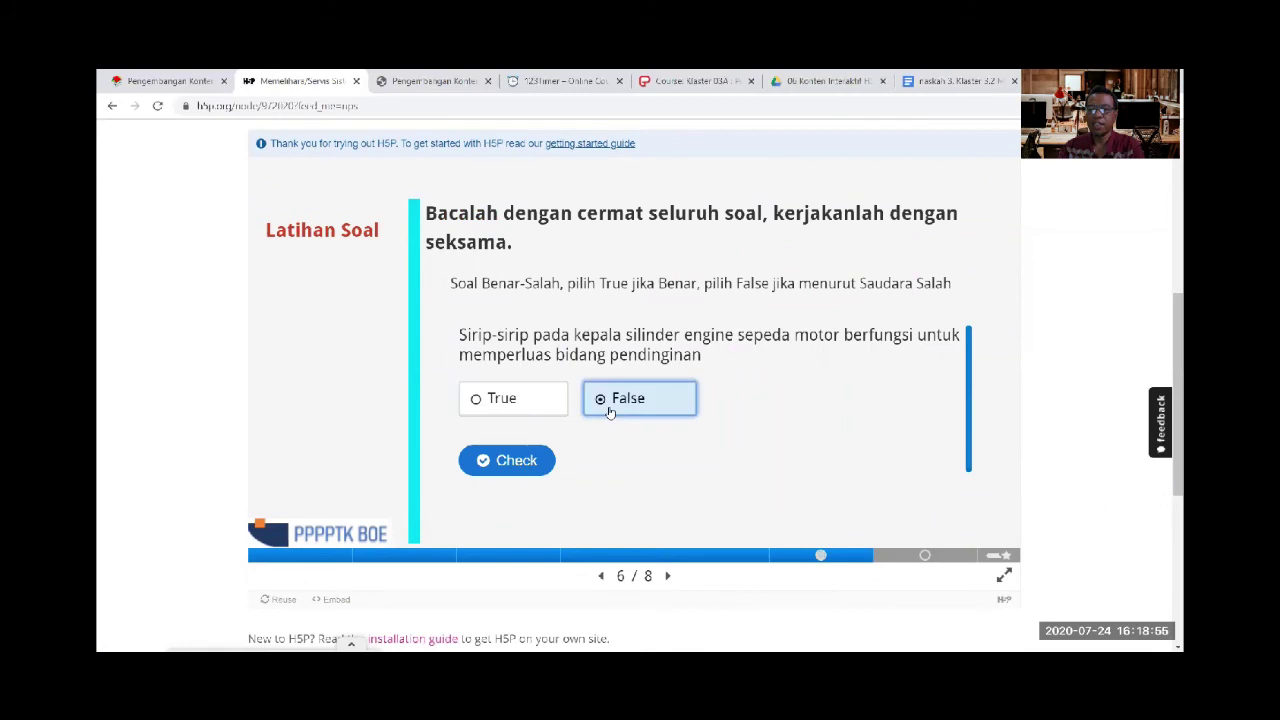
click(519, 463)
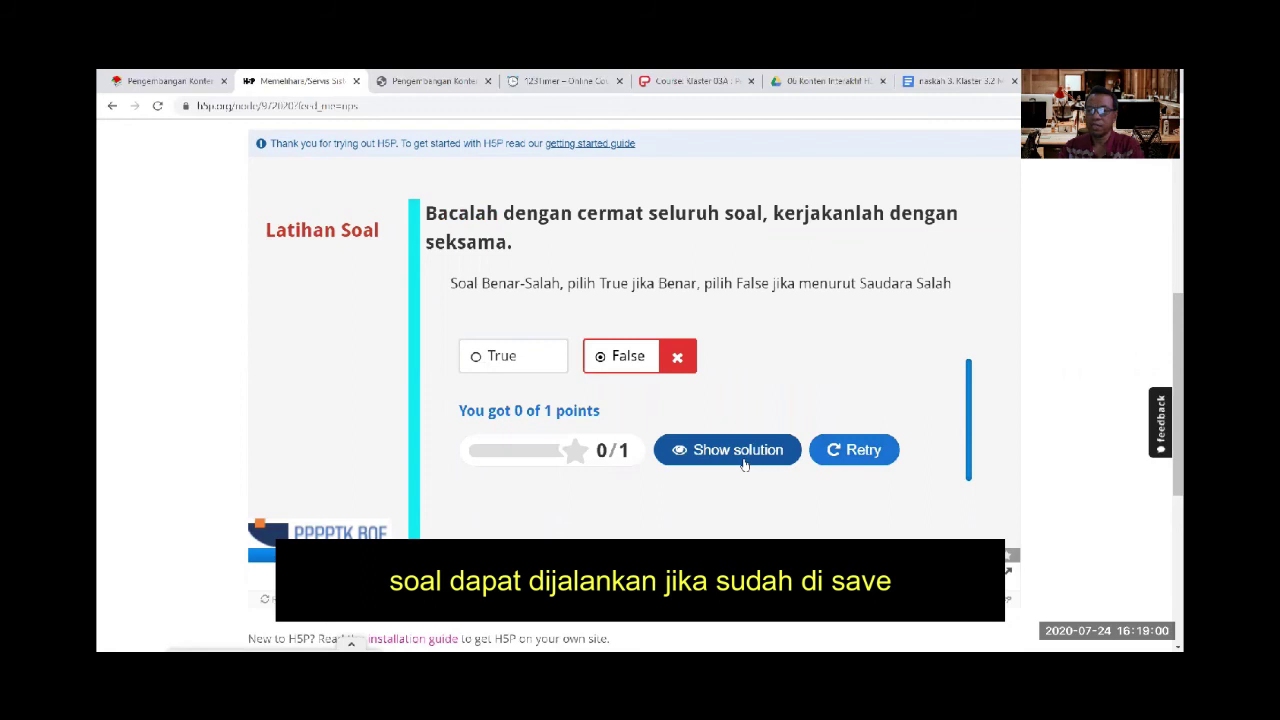
click(847, 452)
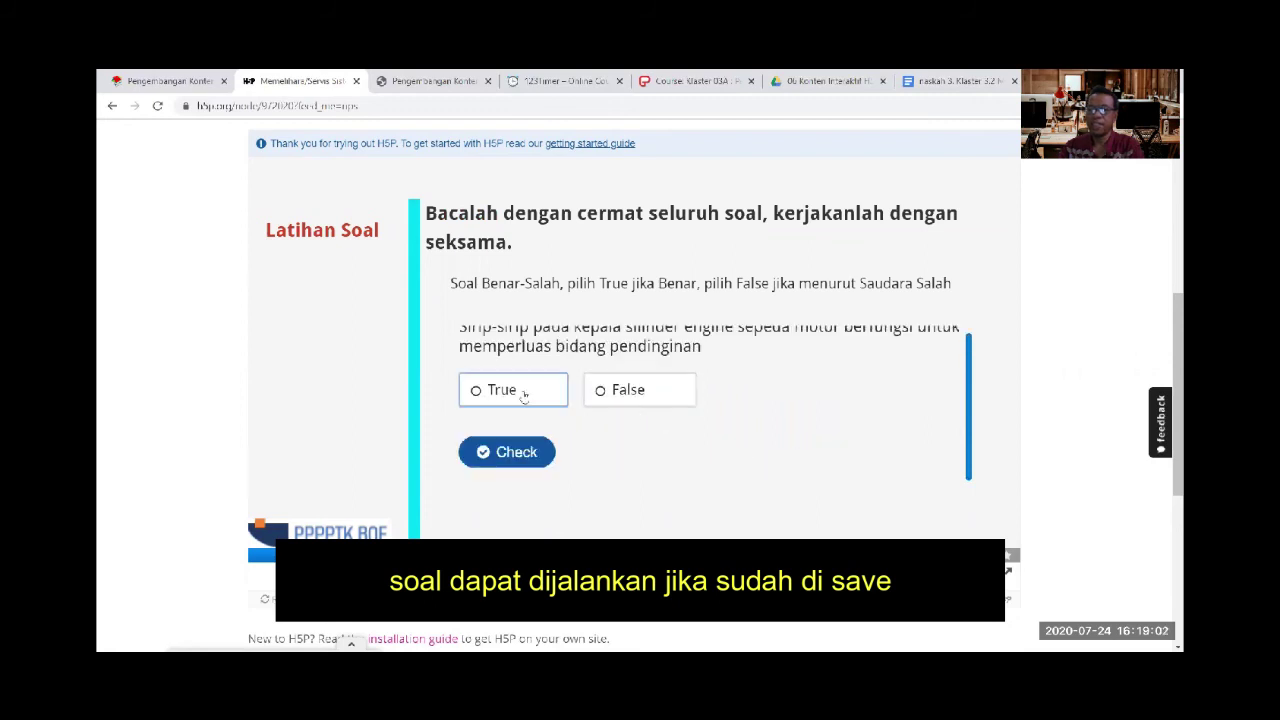
click(520, 392)
click(507, 453)
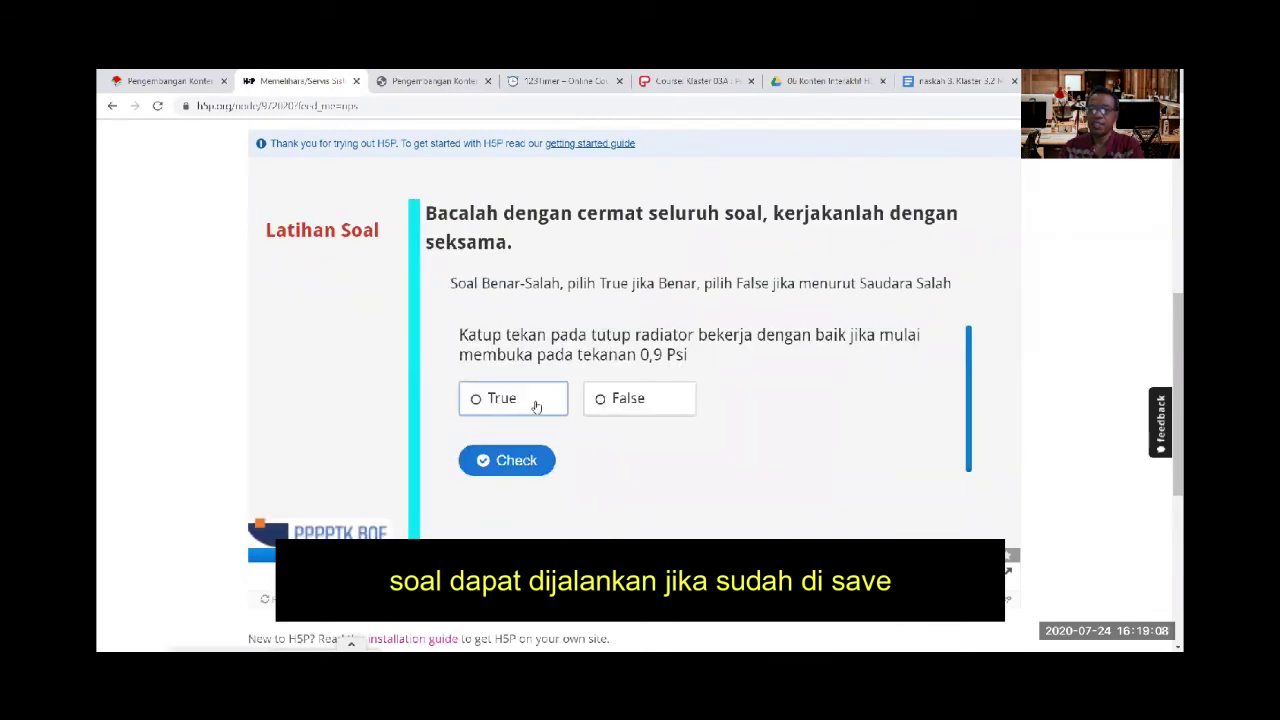
Test the radiator cap question on slide 7 with True, show its solution, then retry and check False
click(536, 404)
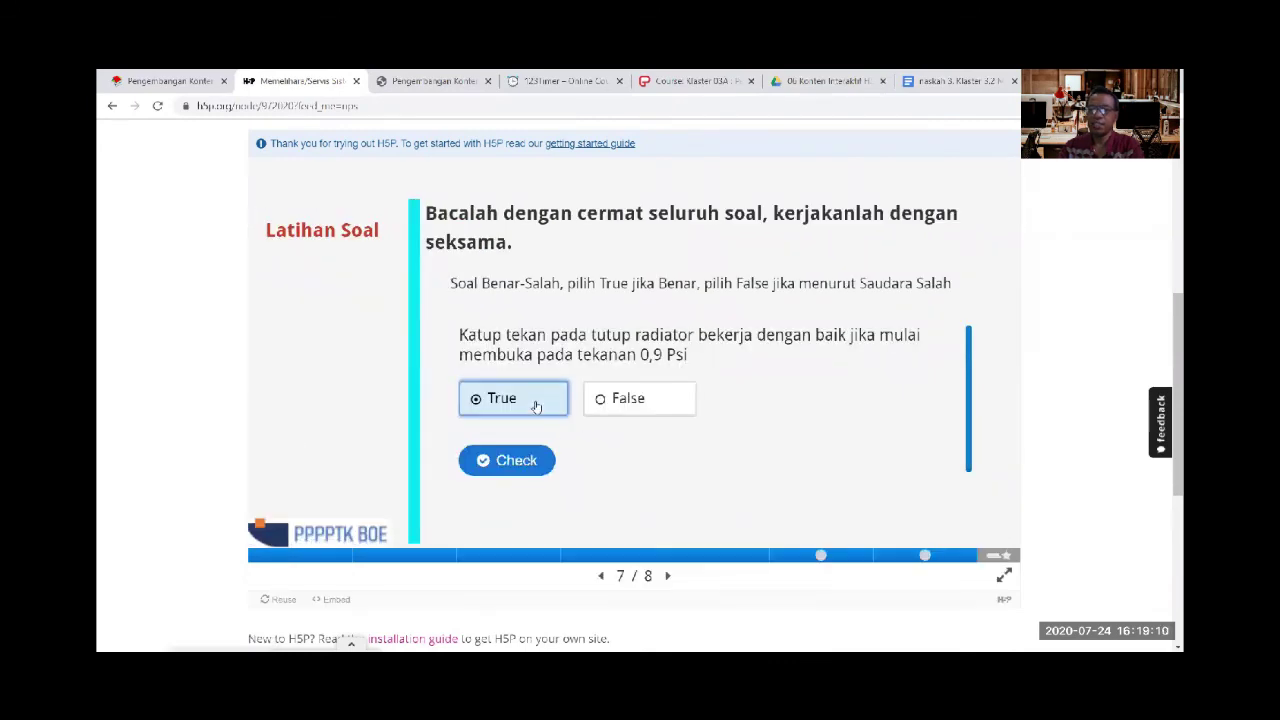
click(508, 462)
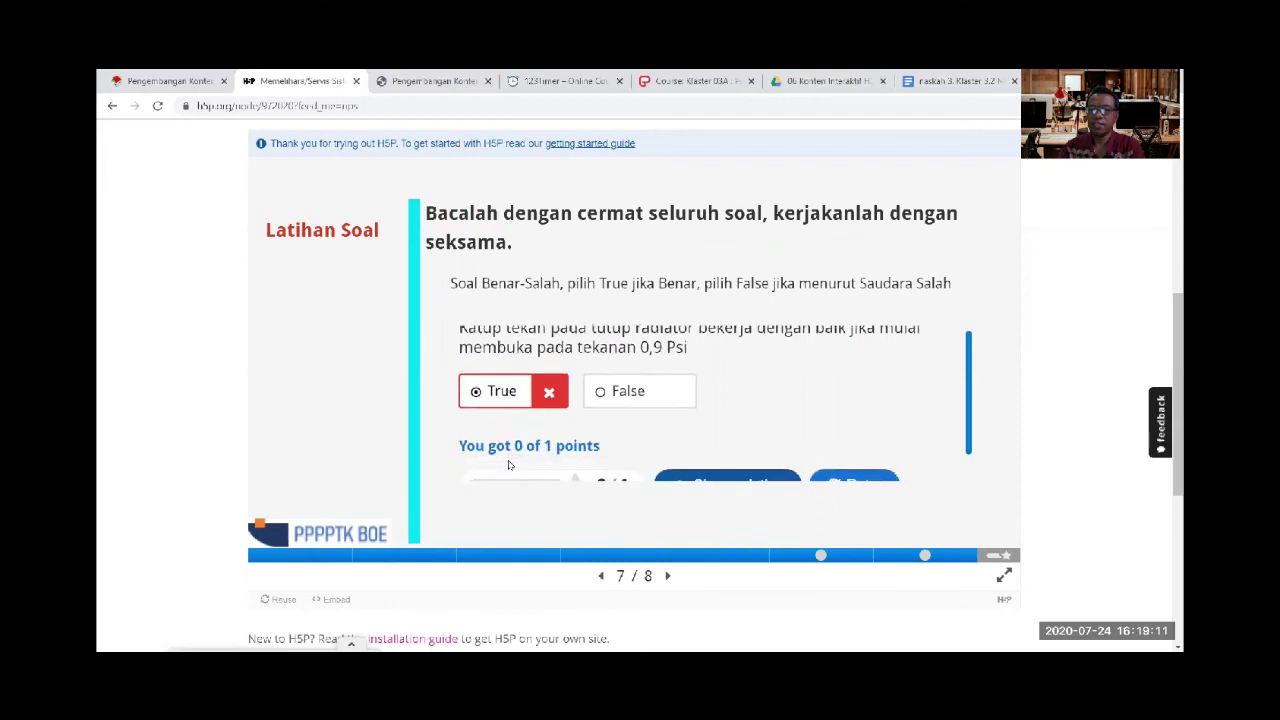
click(738, 457)
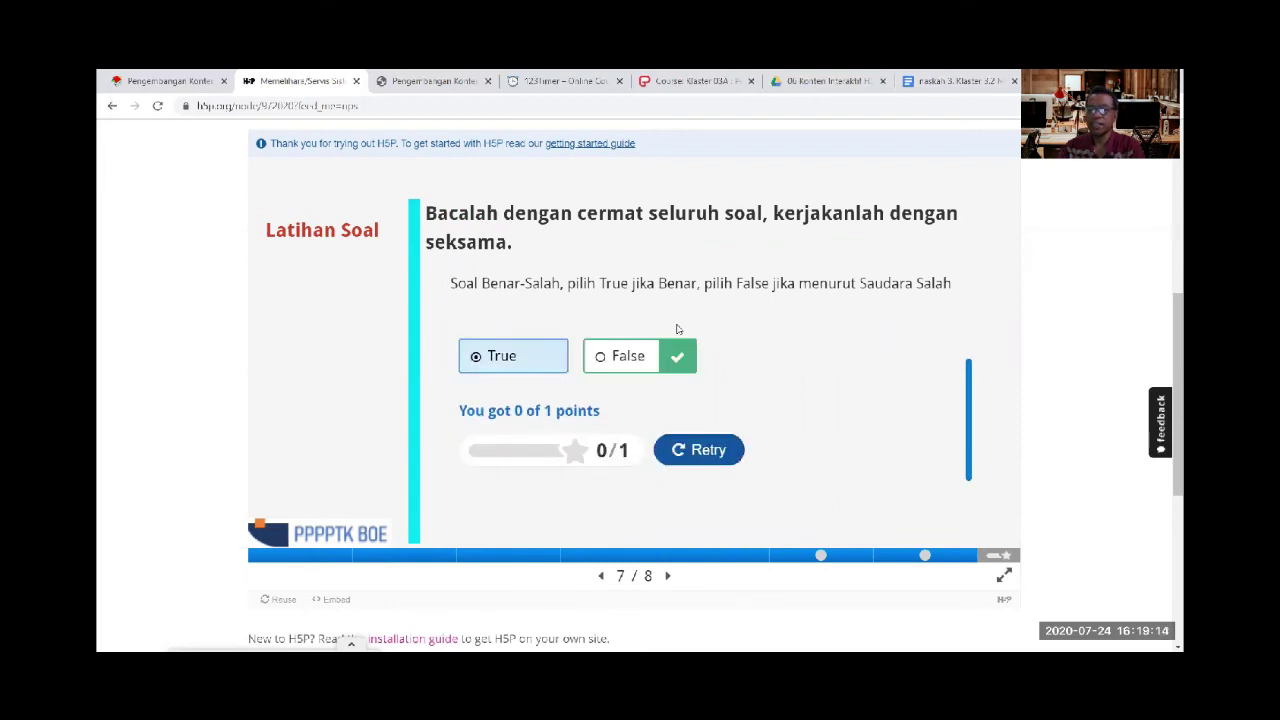
click(710, 455)
click(625, 389)
click(522, 450)
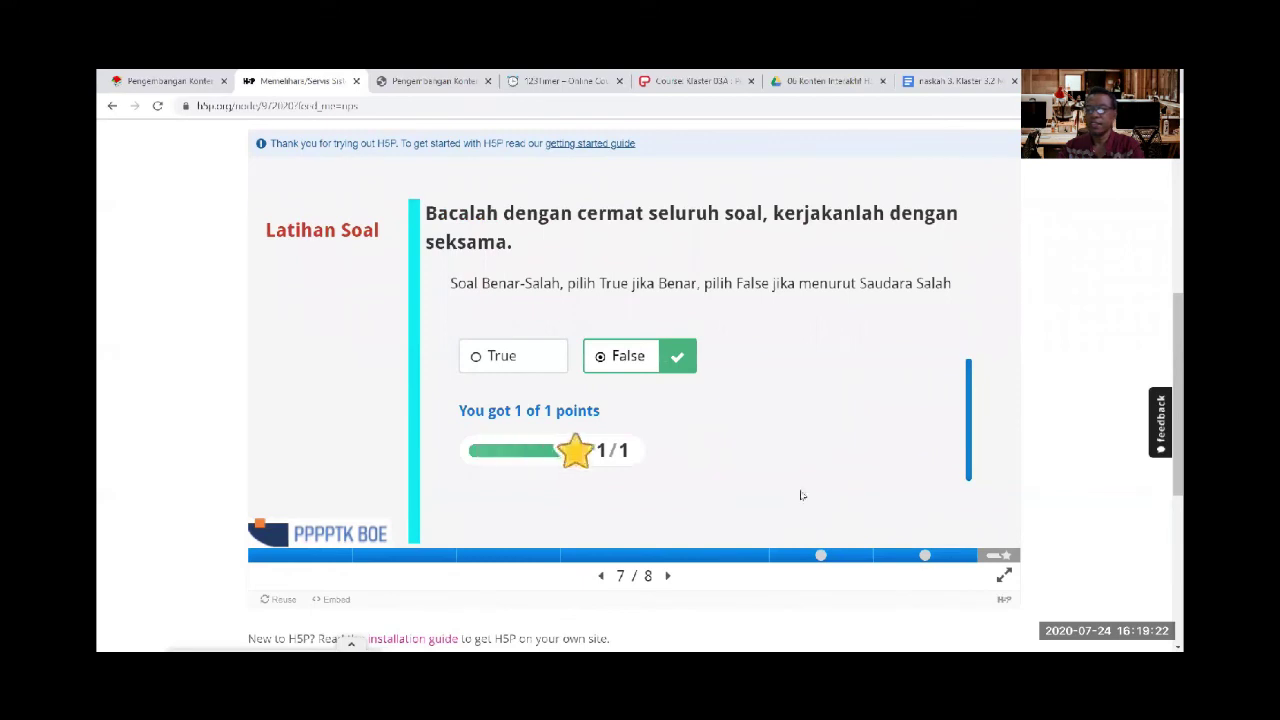
Open the presentation's summary slide to review the question scores, and view the creation notice above the content
click(990, 560)
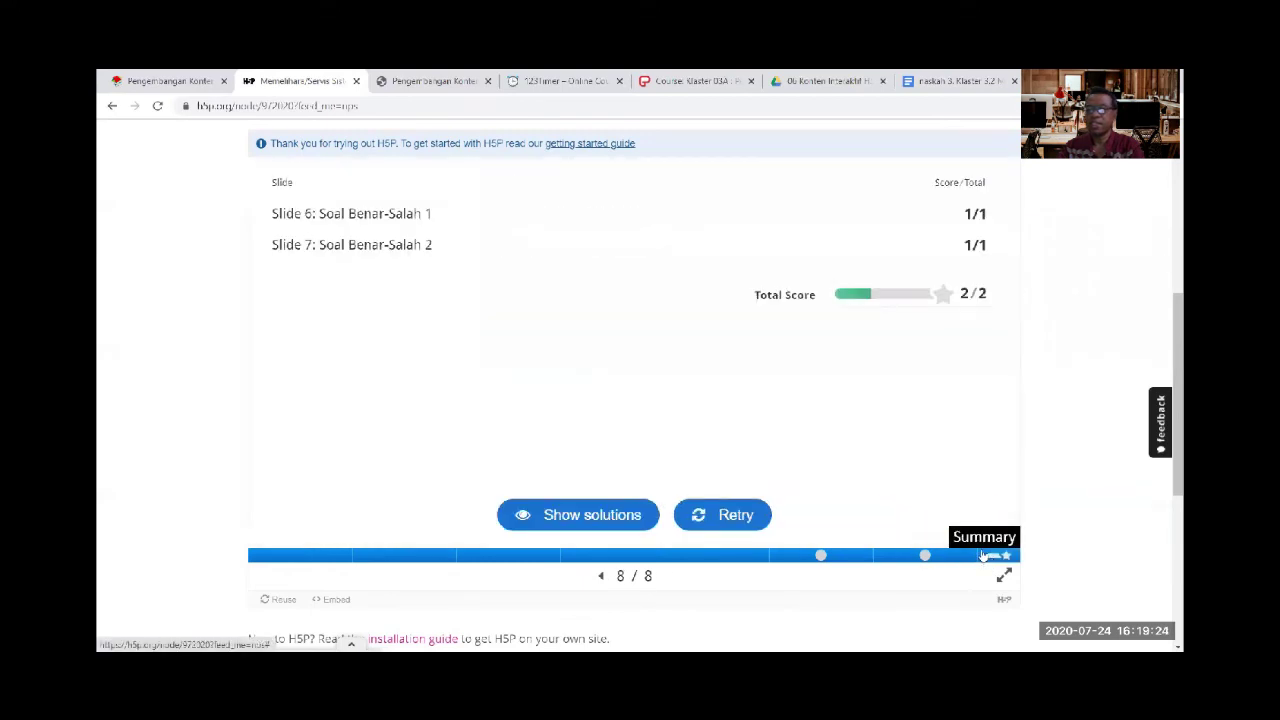
scroll(498, 332, up, 1)
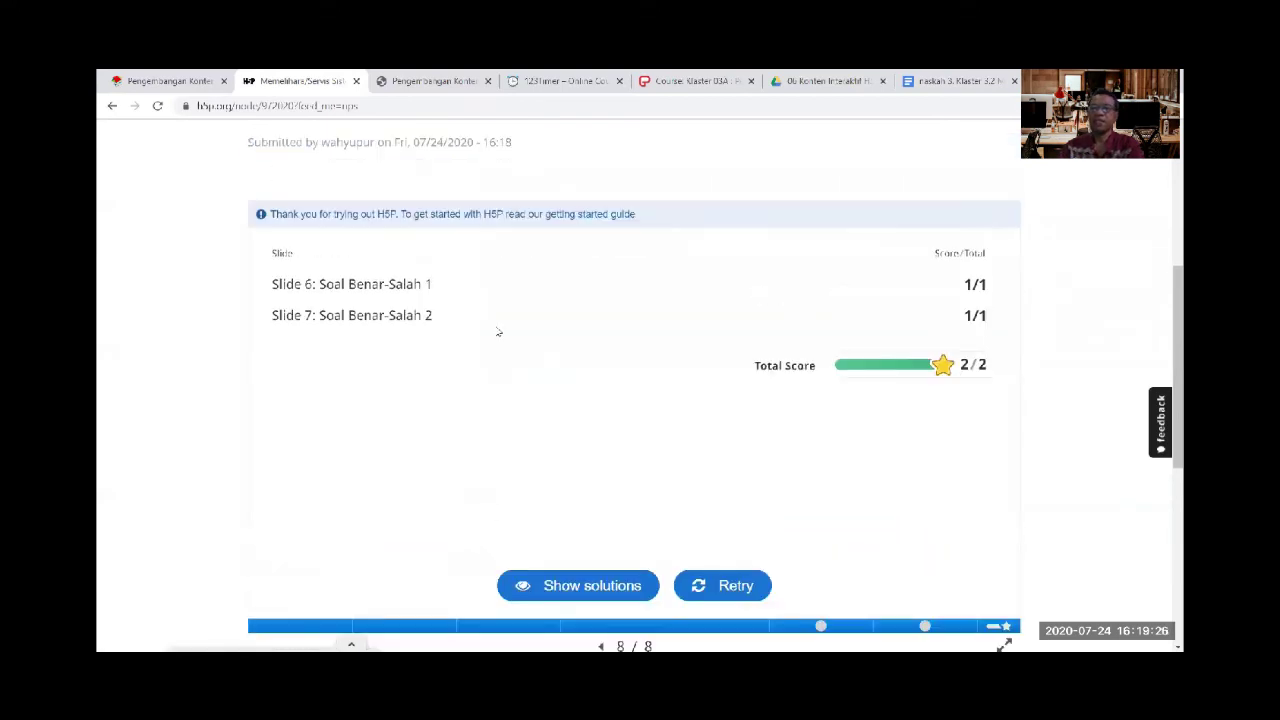
scroll(493, 383, down, 1)
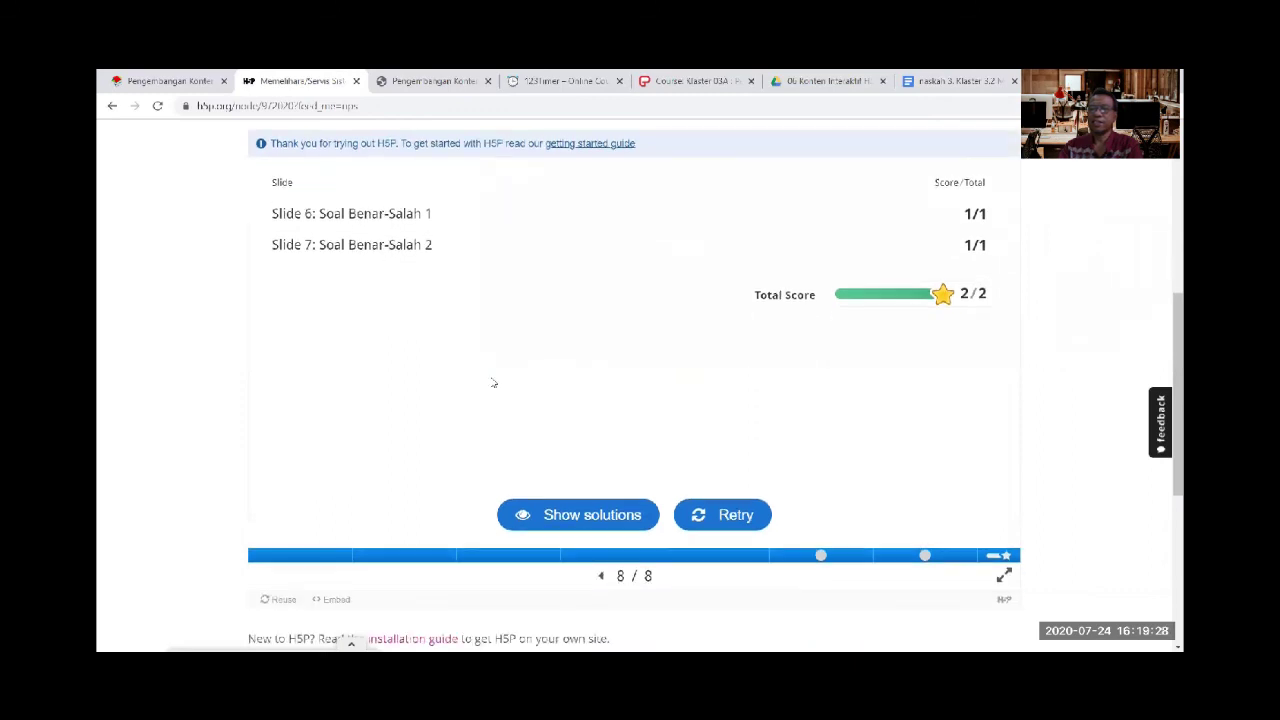
scroll(490, 380, up, 4)
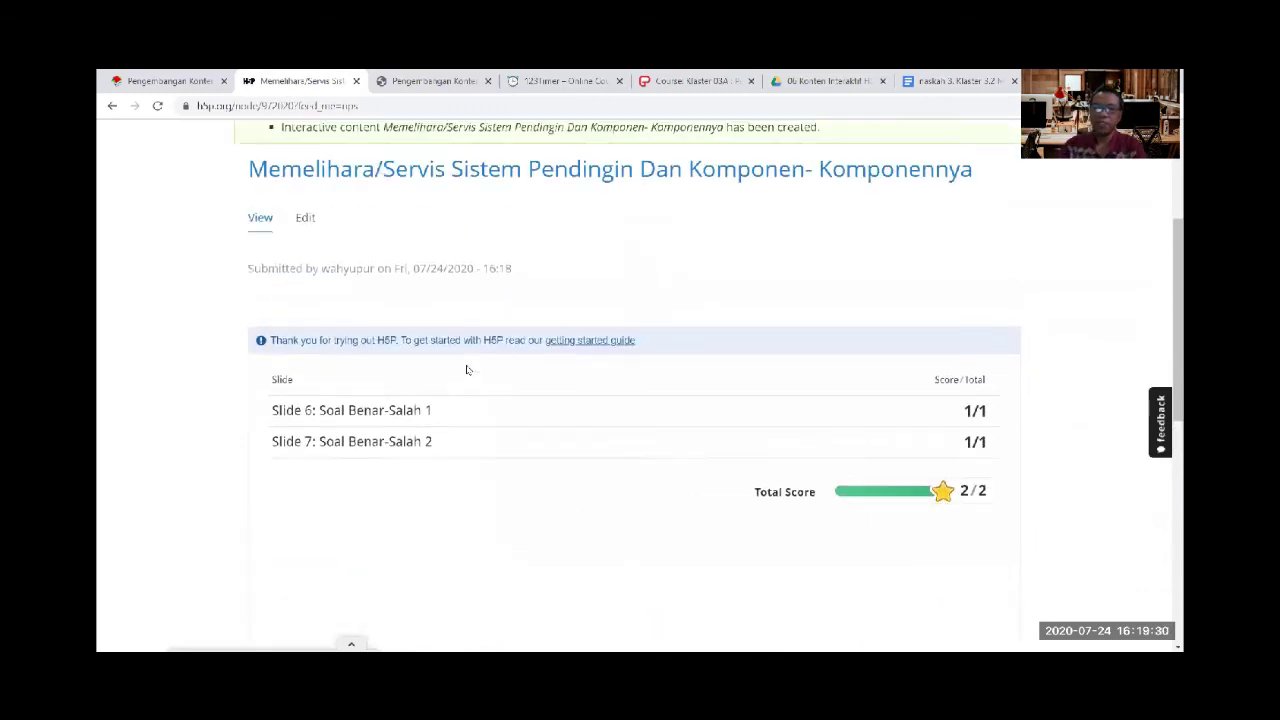
scroll(465, 370, up, 2)
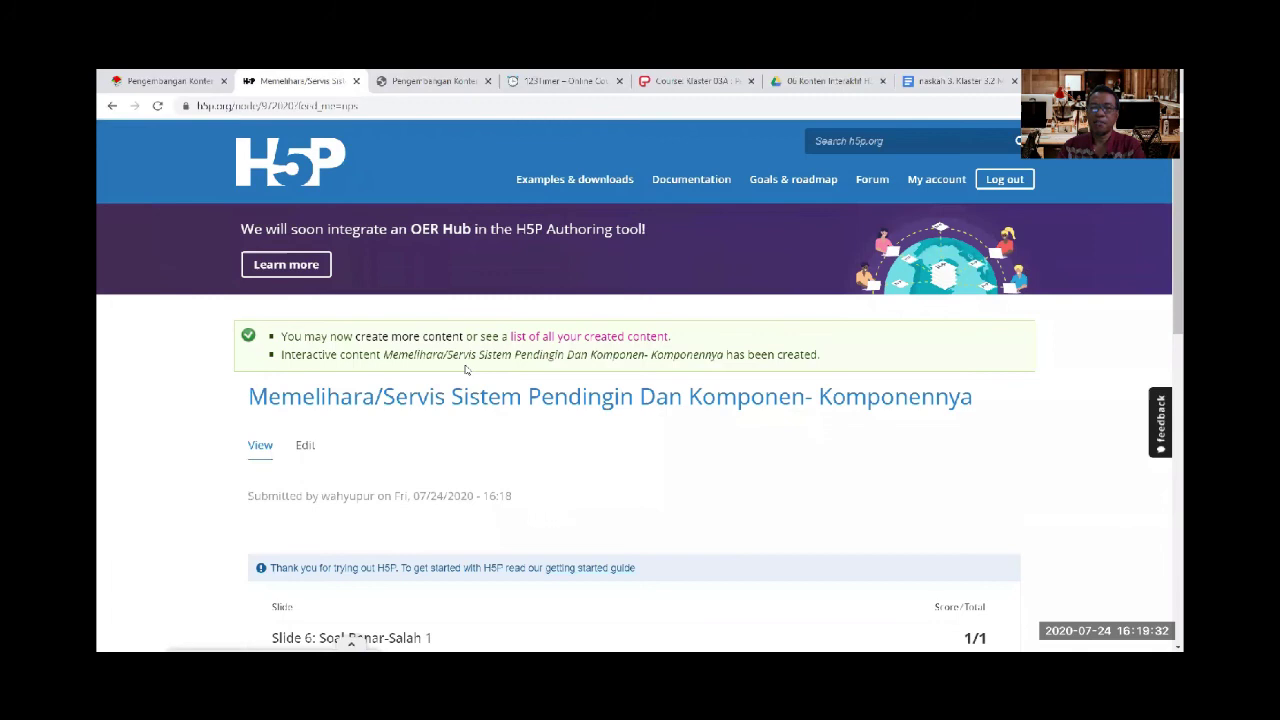
scroll(534, 517, down, 1)
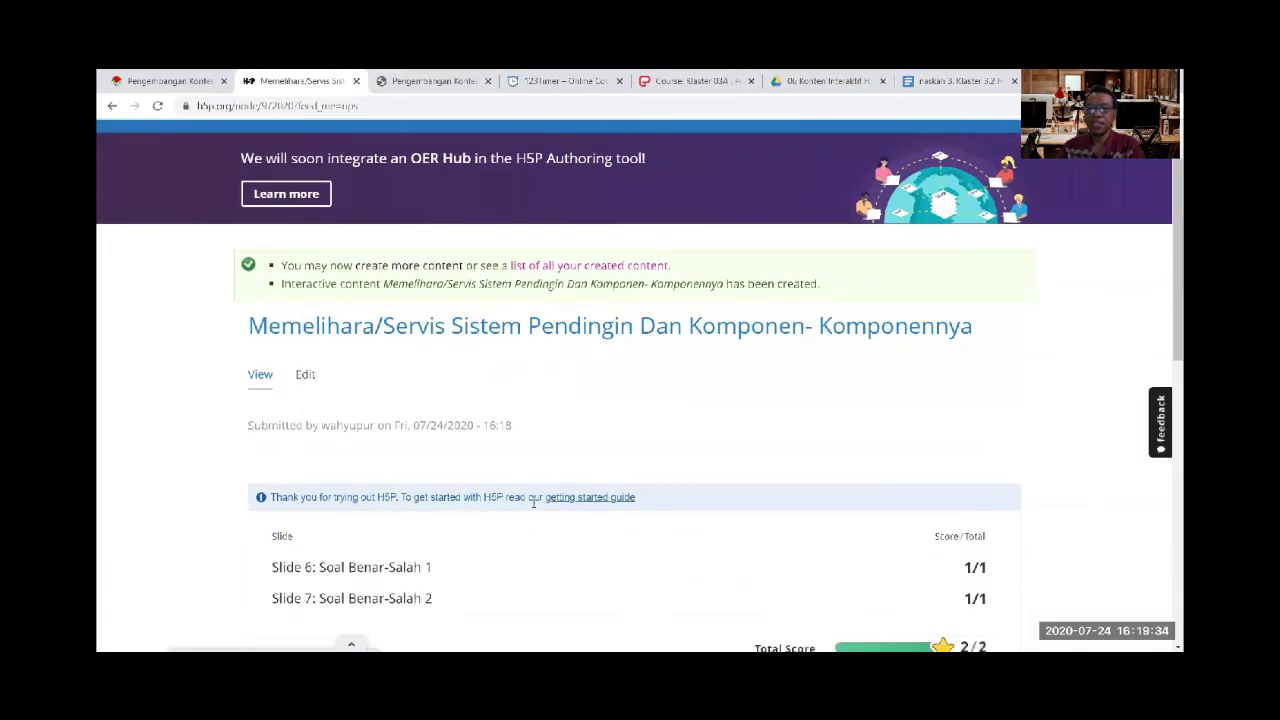
scroll(533, 503, up, 1)
drag(293, 105, 198, 104)
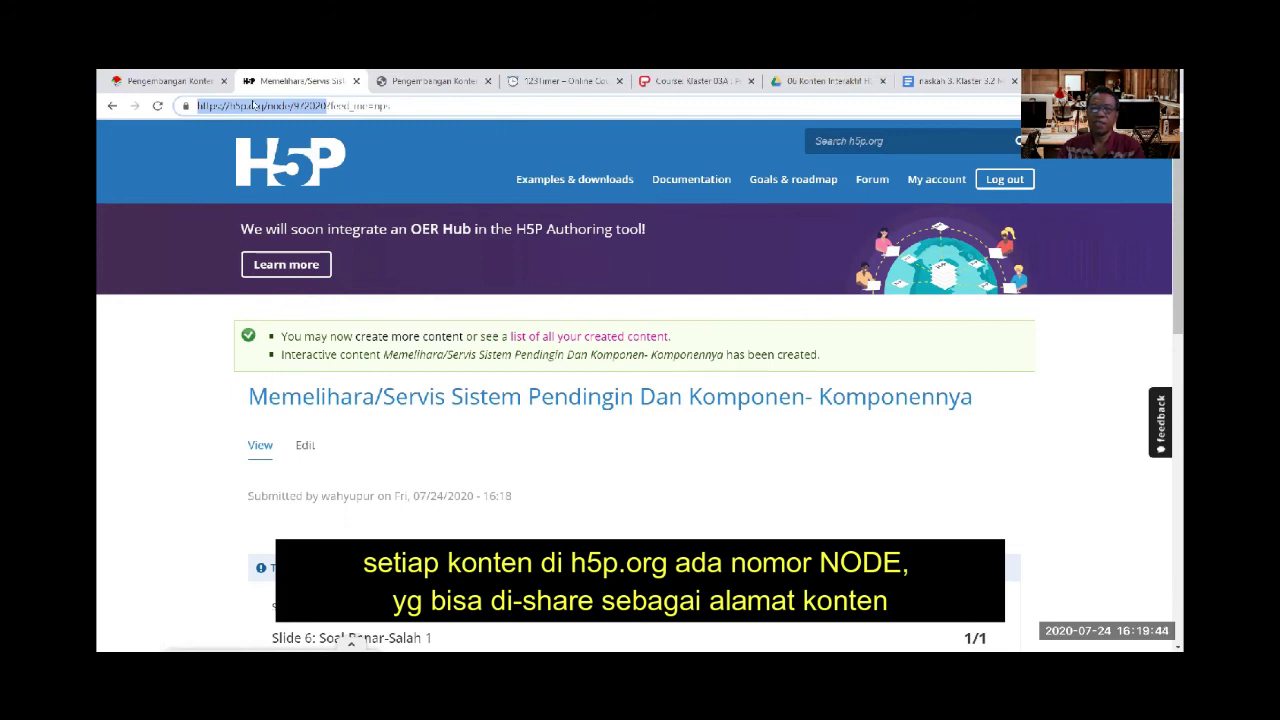
click(591, 475)
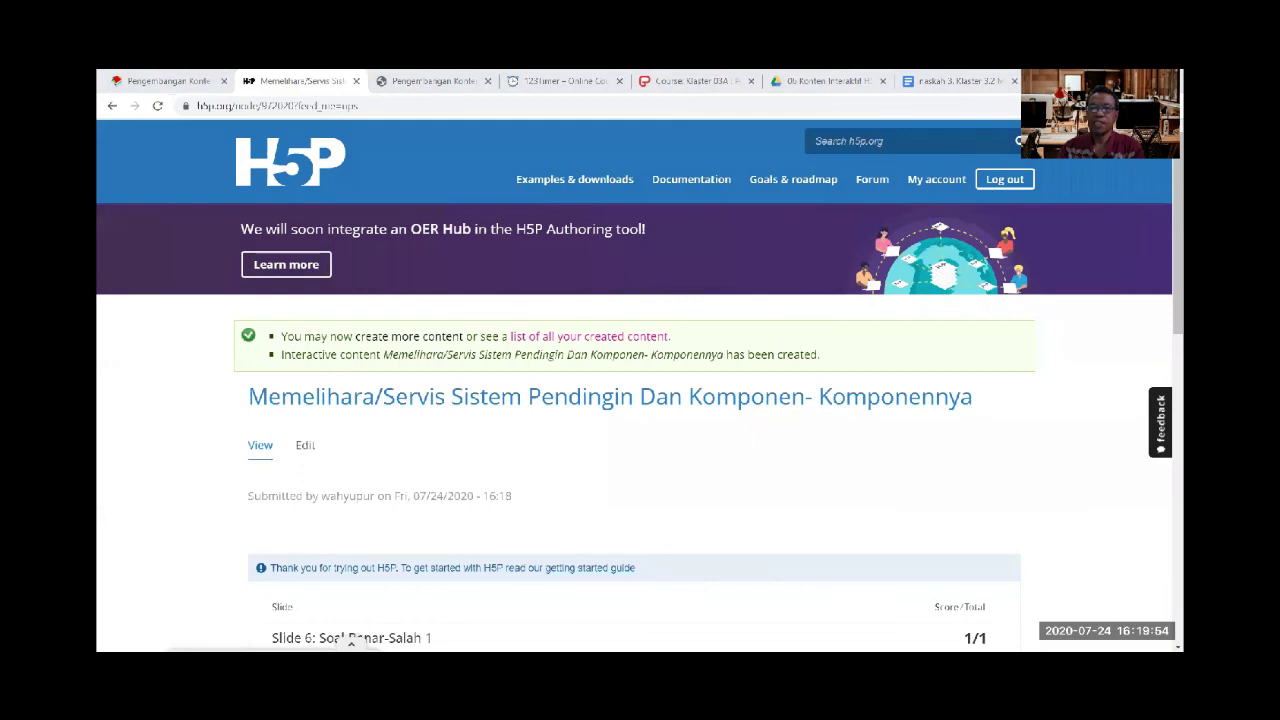
mouse_move(178, 91)
mouse_down()
mouse_move(263, 131)
mouse_move(296, 124)
mouse_up()
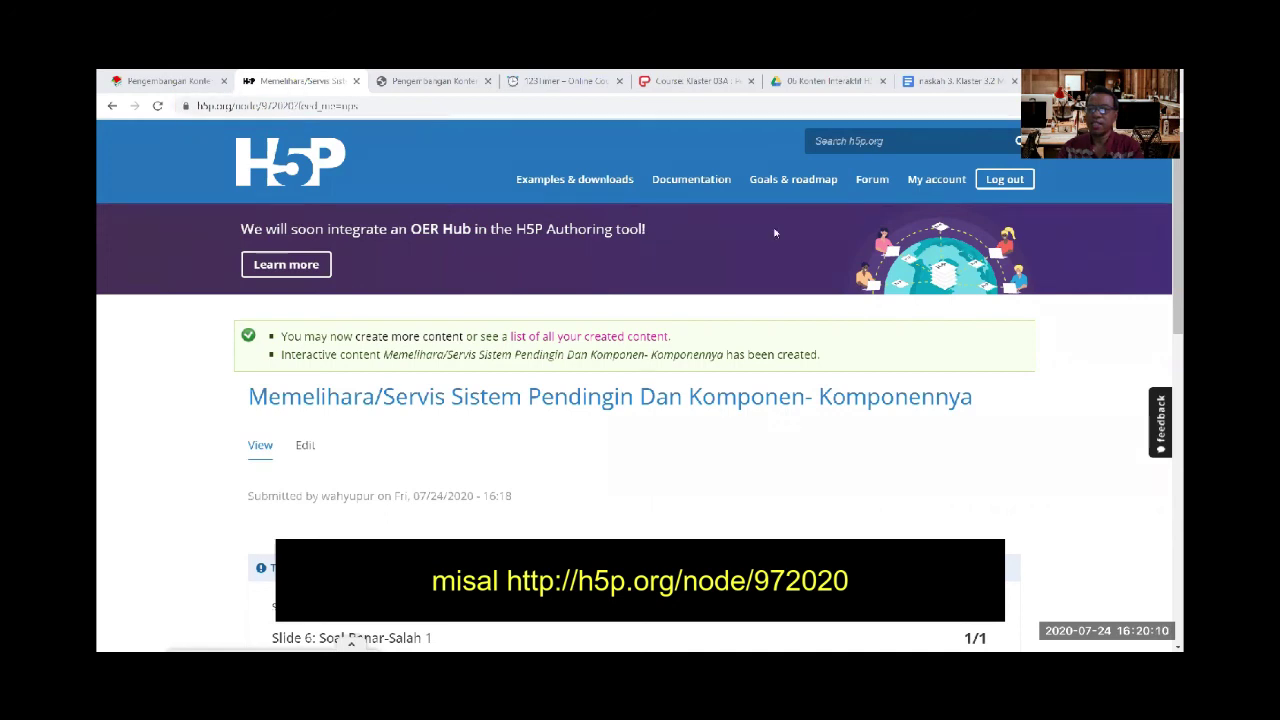
View the presentation's embed code, select the iframe code, and close the Embed dialog
scroll(774, 234, down, 4)
scroll(717, 234, down, 3)
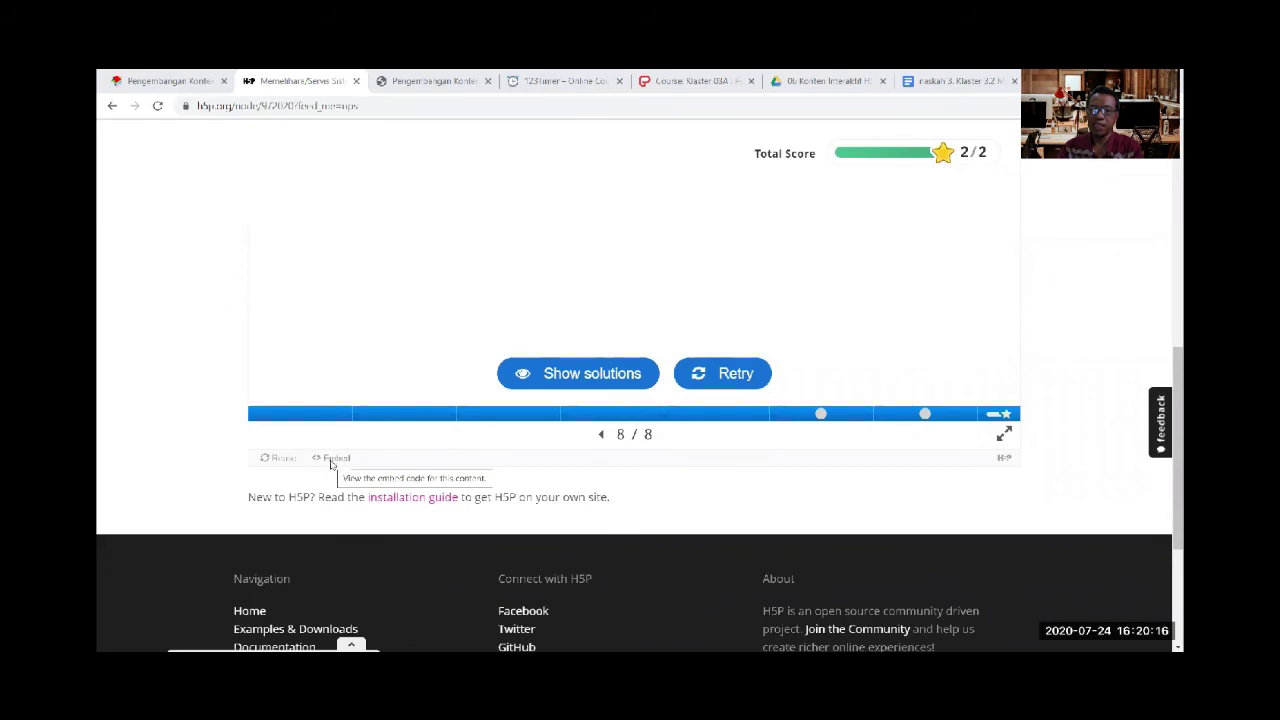
click(333, 459)
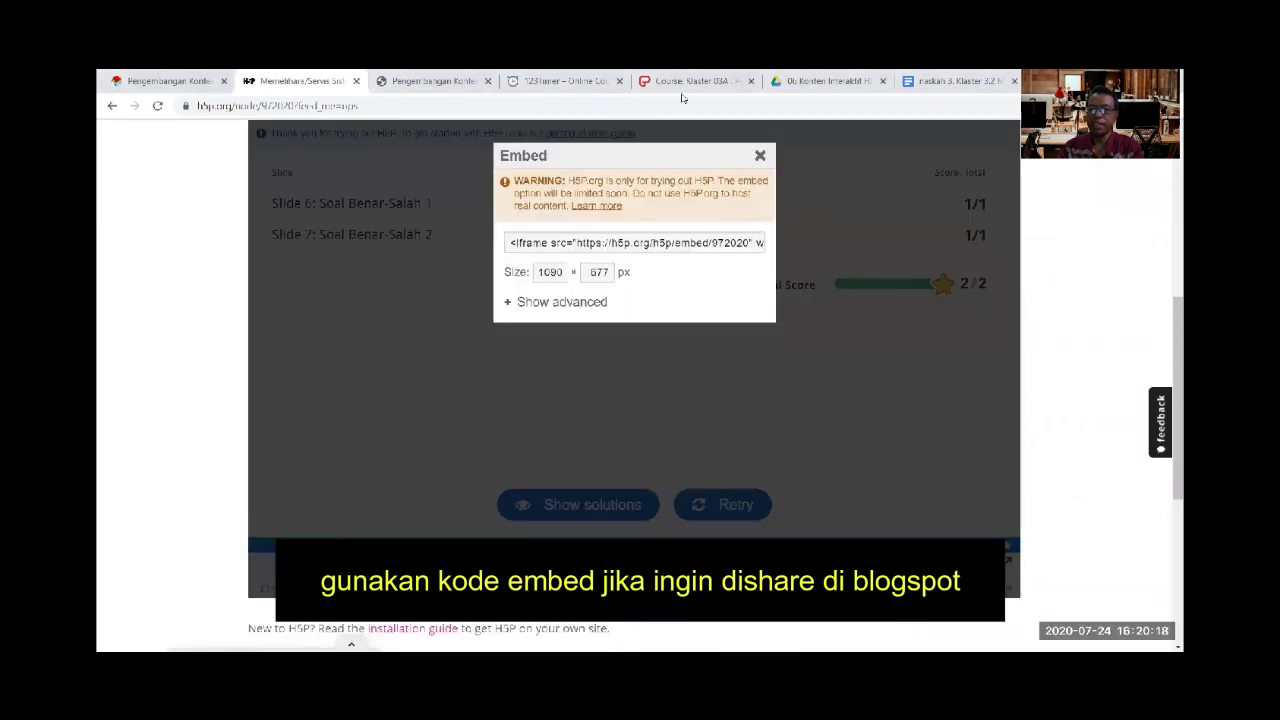
click(511, 242)
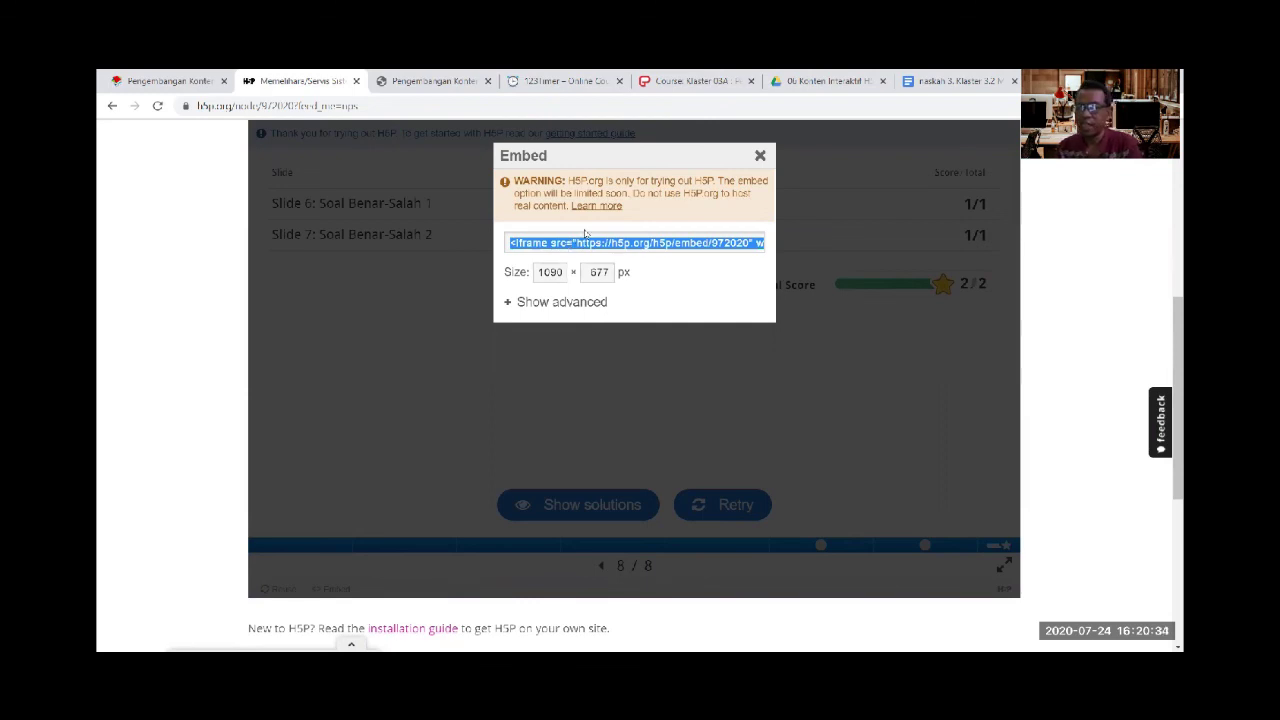
click(760, 157)
Look over the score summary and sharing options below the presentation, and return to its title slide
scroll(615, 362, up, 1)
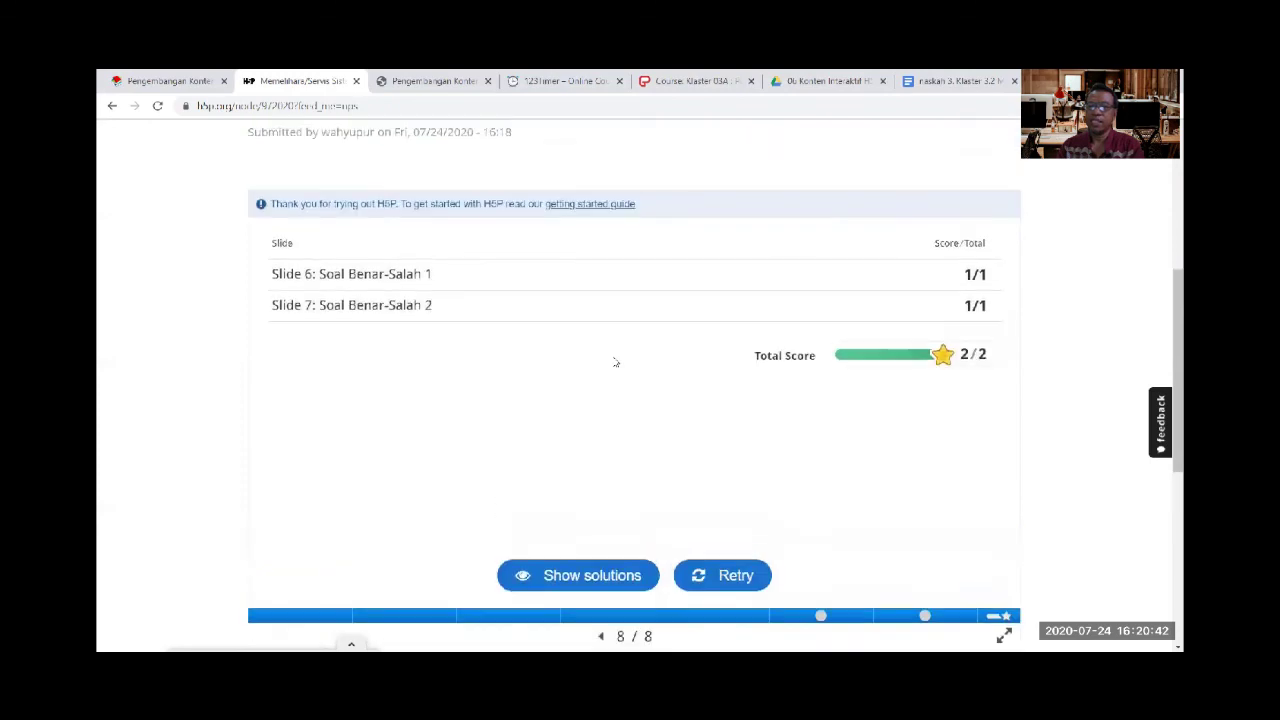
scroll(614, 363, down, 2)
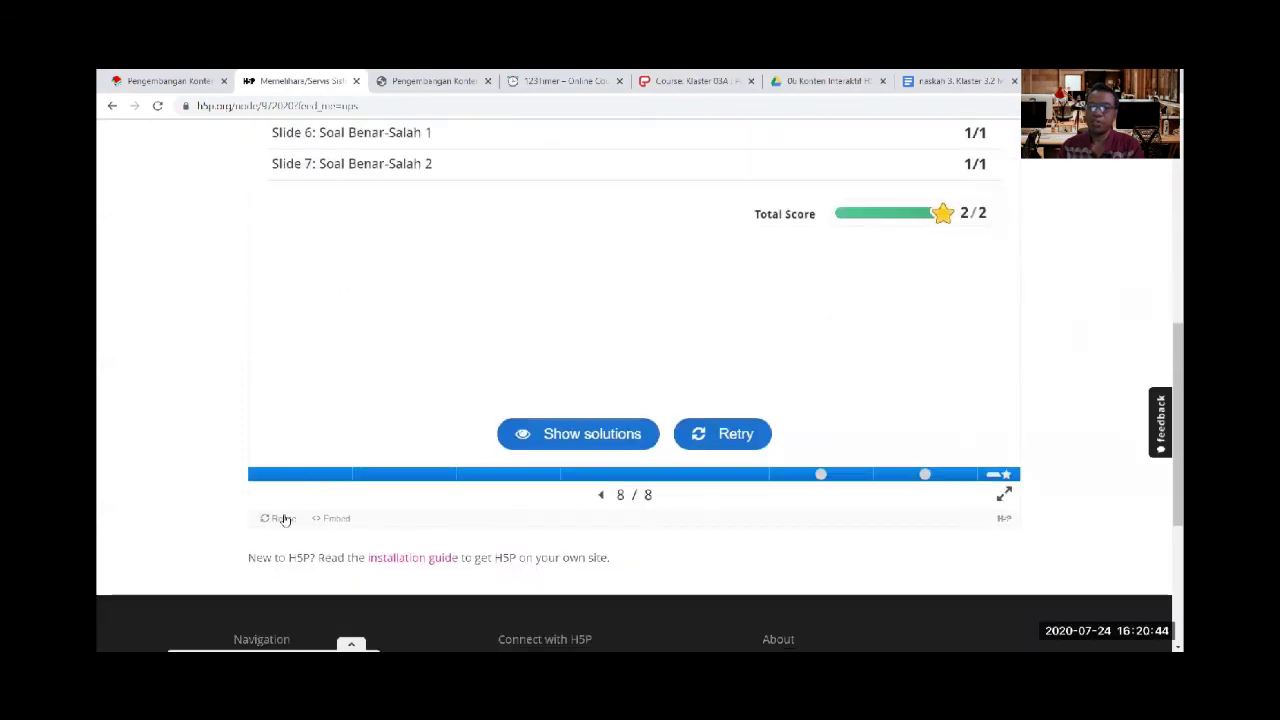
scroll(285, 519, up, 1)
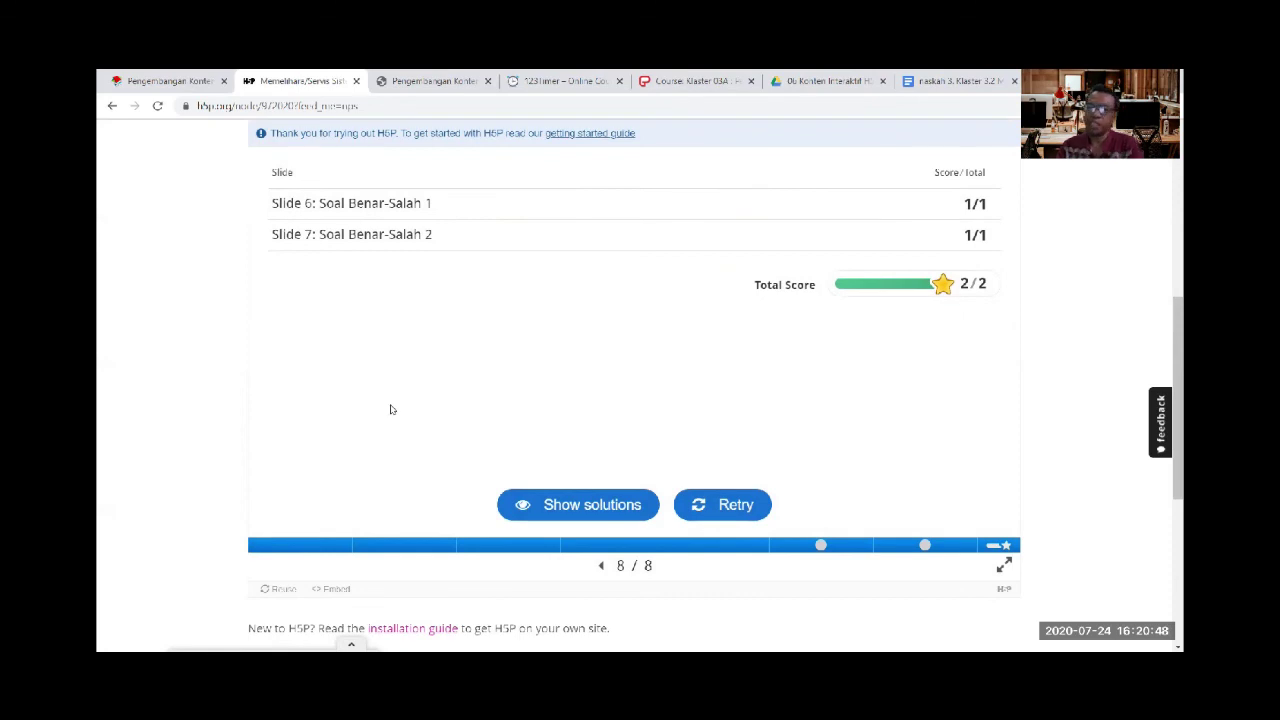
scroll(417, 400, up, 1)
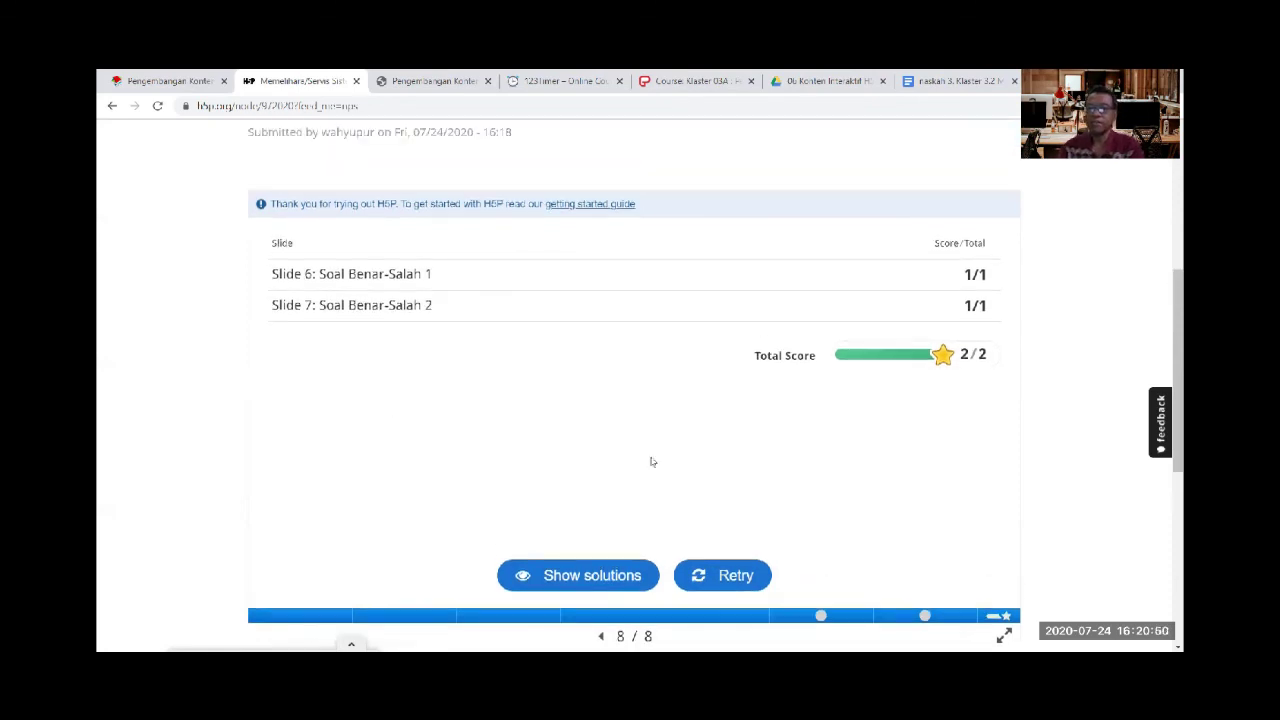
click(294, 615)
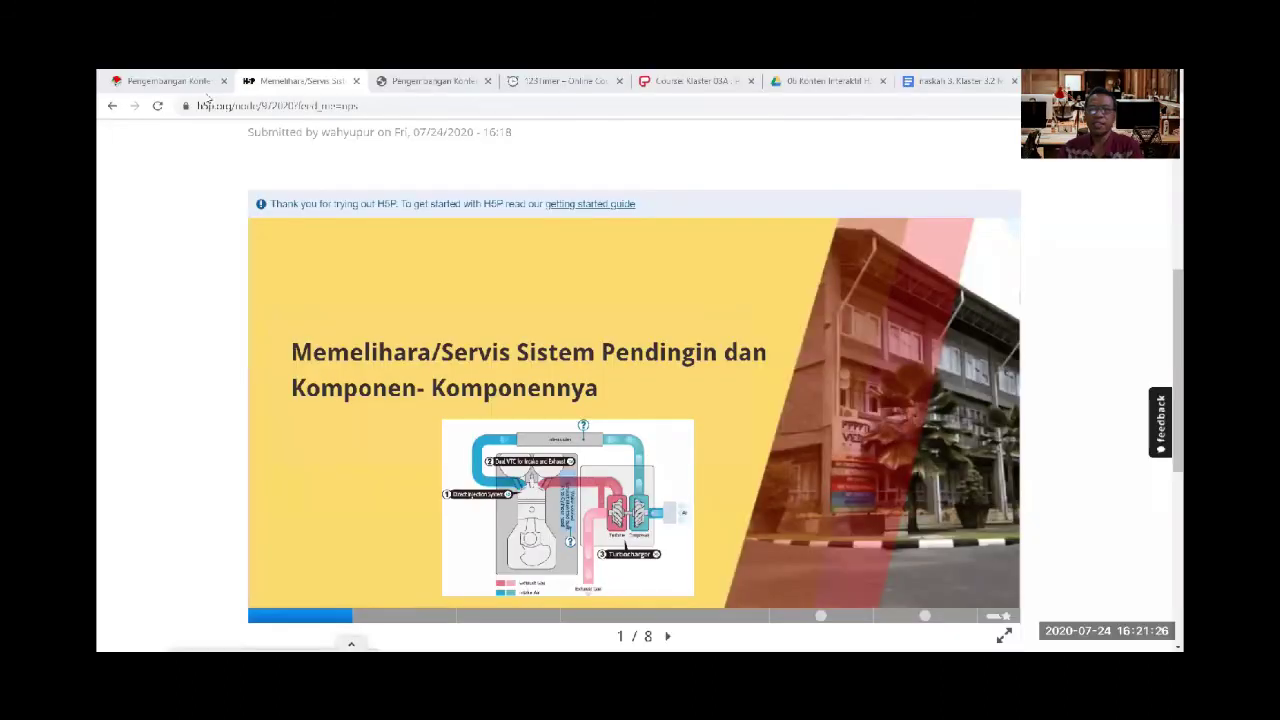
Switch to the Padlet board and start a new post titled "Hasil Demo"
key(ctrl+shift+Tab)
scroll(640, 385, down, 3)
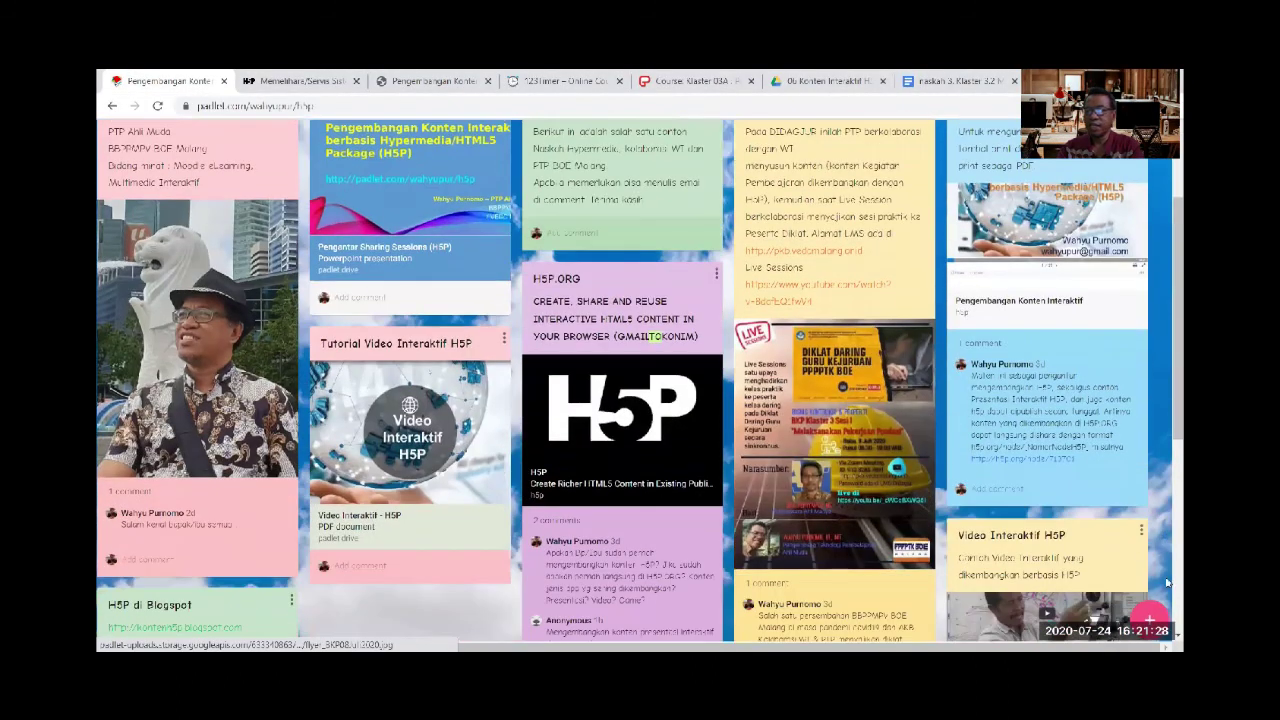
click(1149, 618)
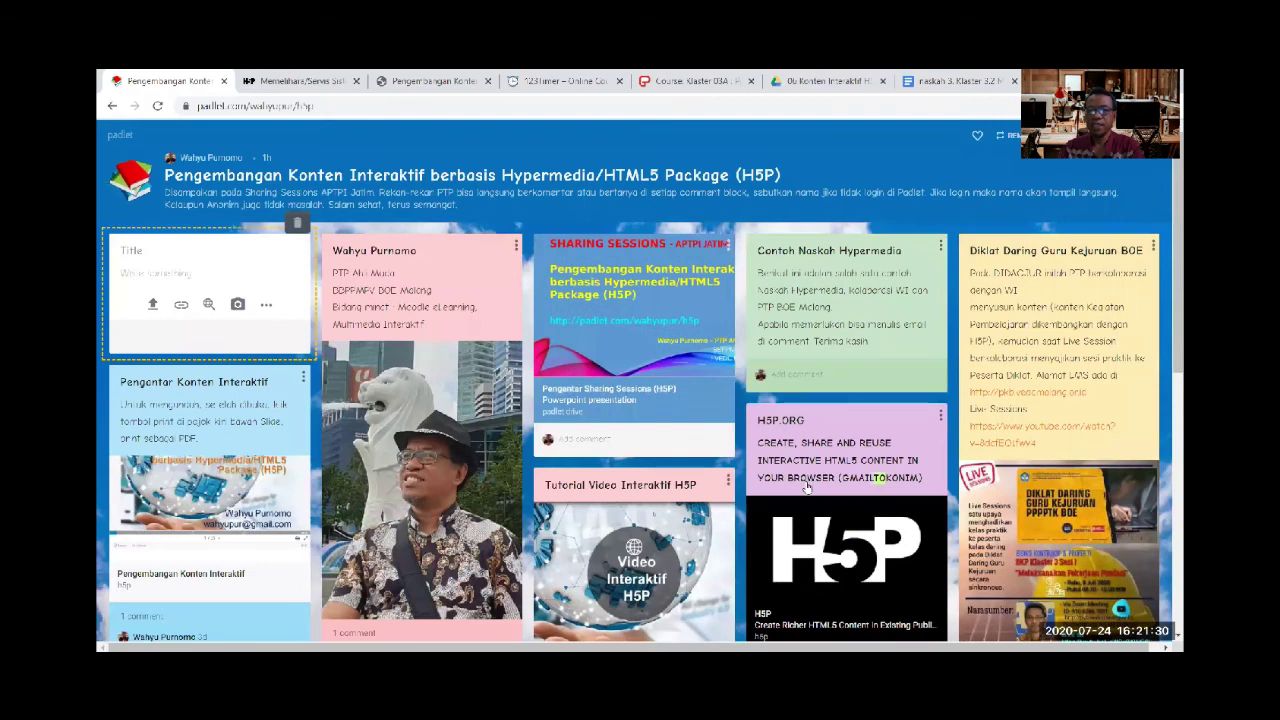
text(Hasil Demo)
click(180, 308)
text(https://h5p.org/node/972020)
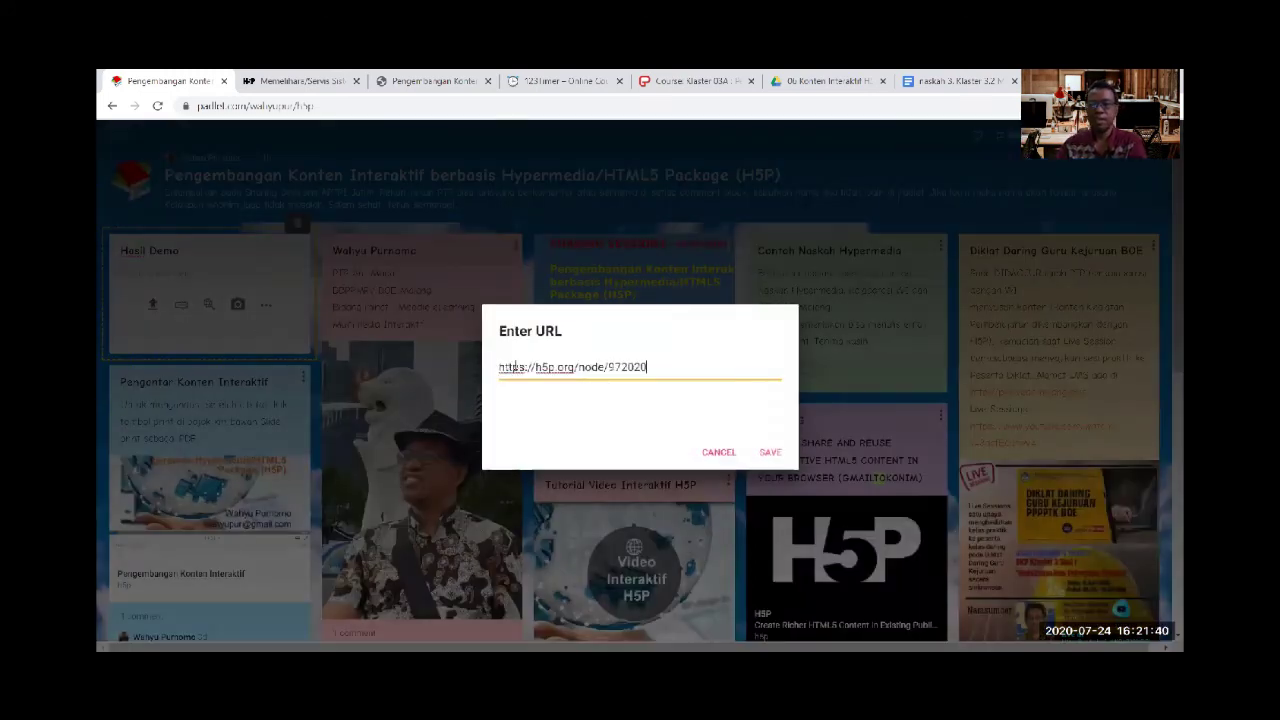
drag(672, 374, 470, 366)
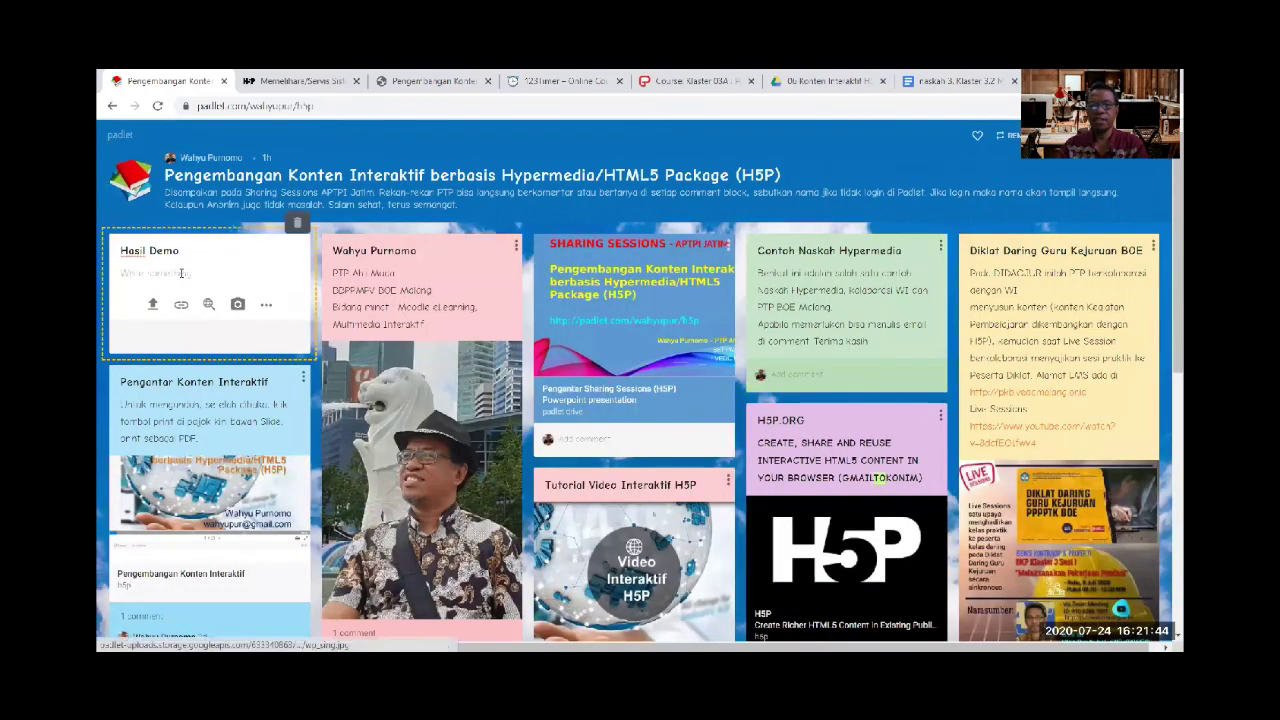
click(181, 304)
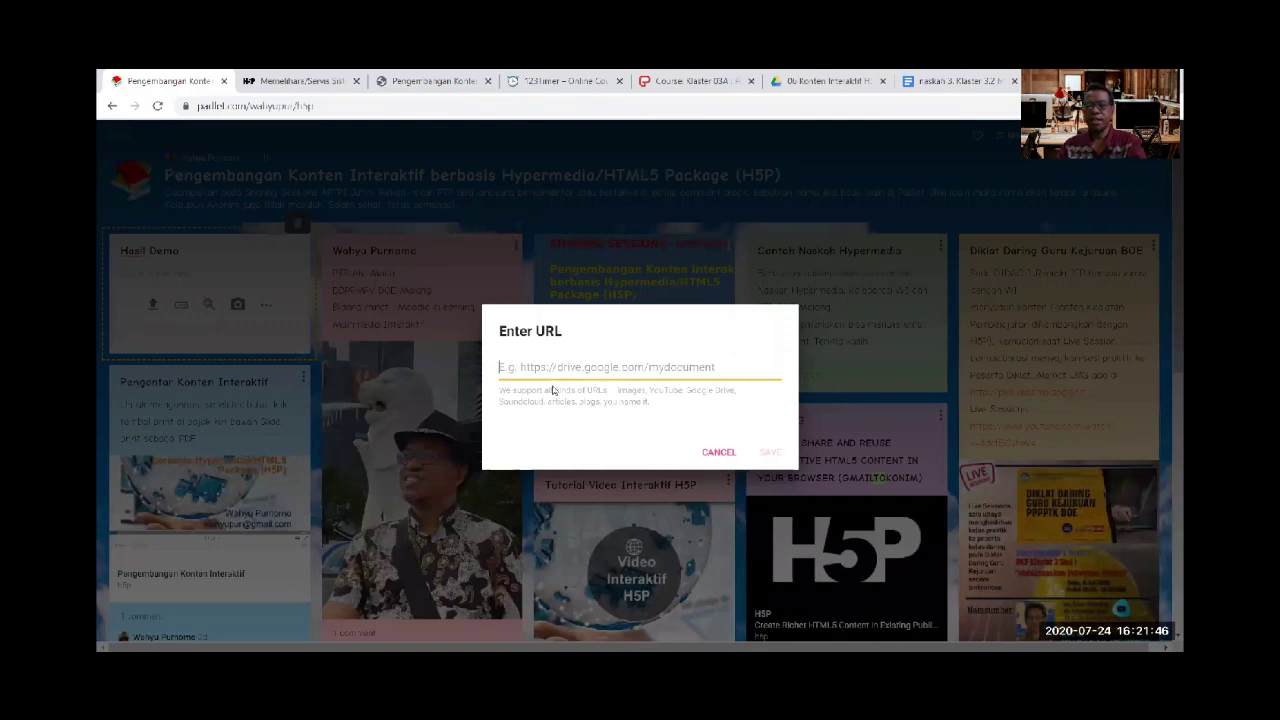
text(https://h5p.org/node/612202)
click(768, 452)
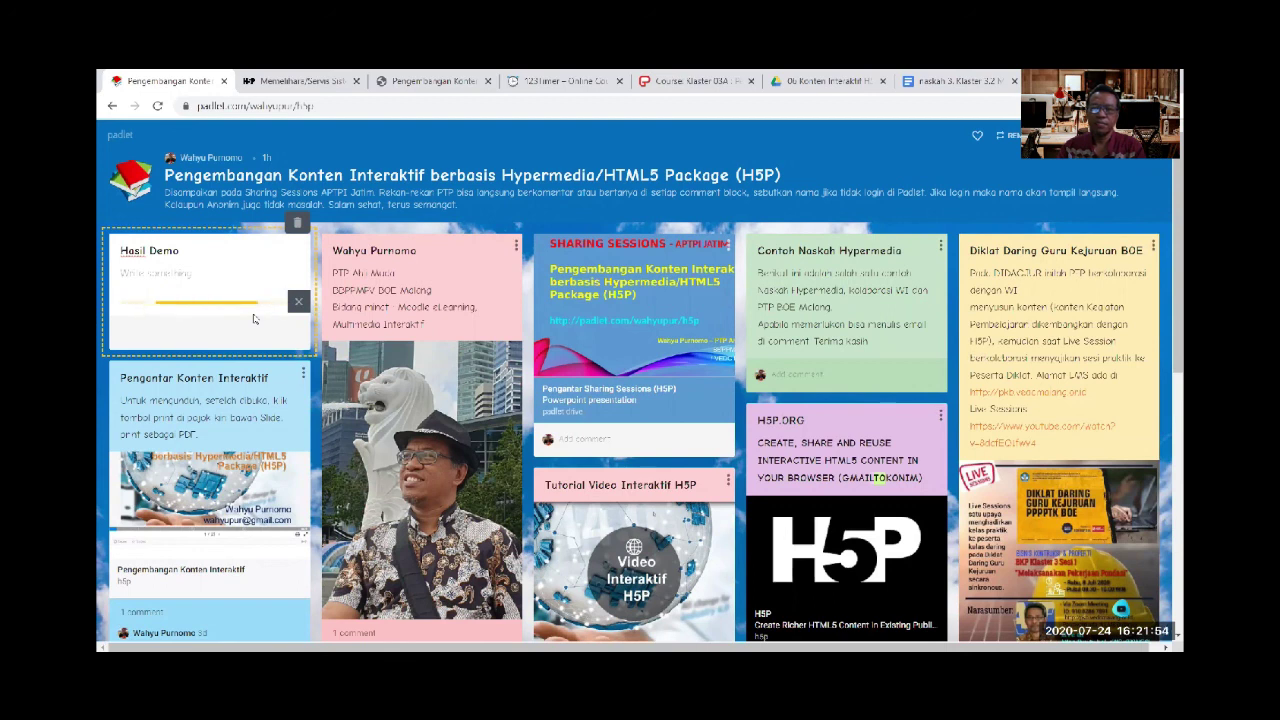
Return to the presentation's H5P page, open the H5P account page, and look over its recent content list
click(301, 86)
scroll(443, 266, down, 3)
scroll(436, 340, up, 5)
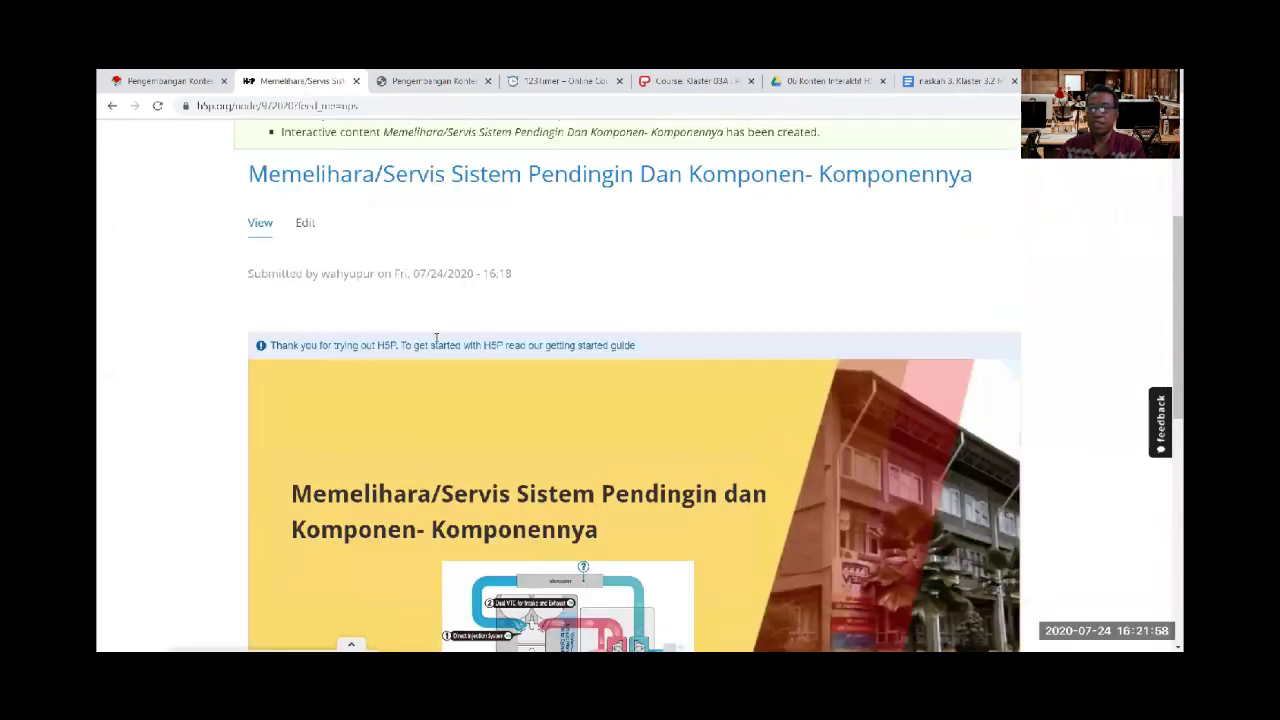
scroll(731, 213, up, 3)
click(945, 174)
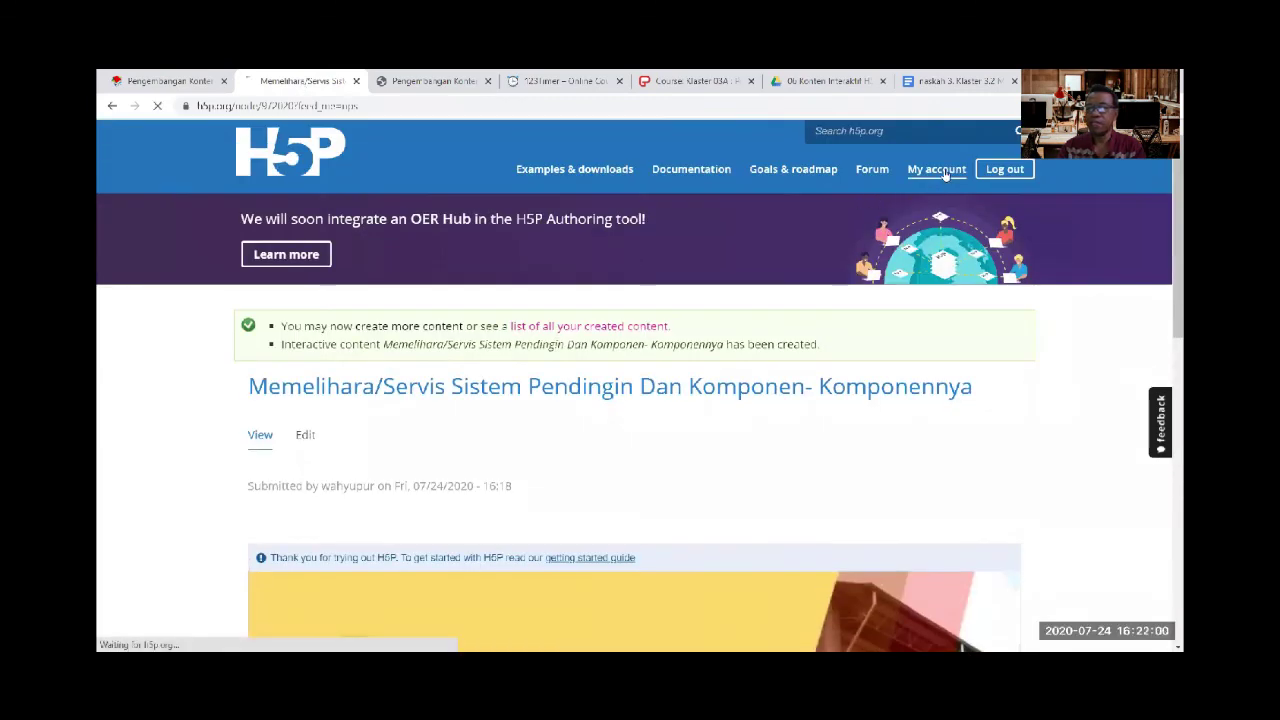
scroll(640, 440, down, 1)
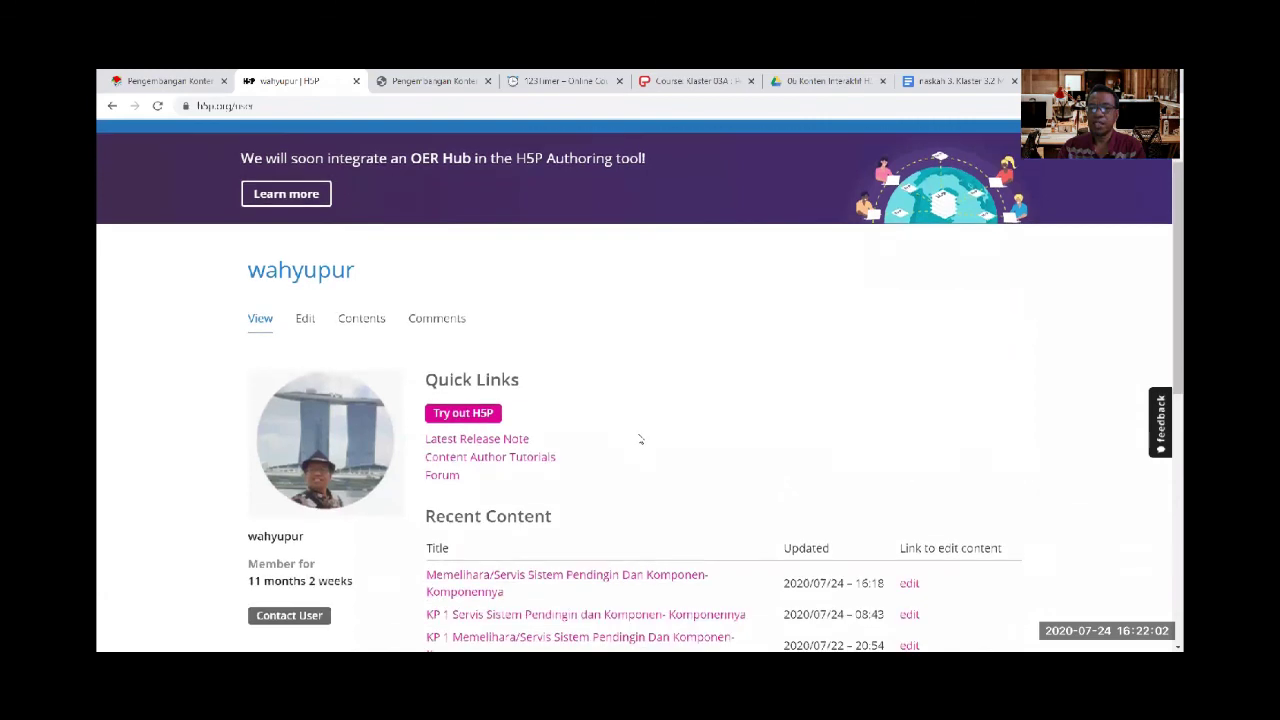
drag(1174, 357, 1168, 336)
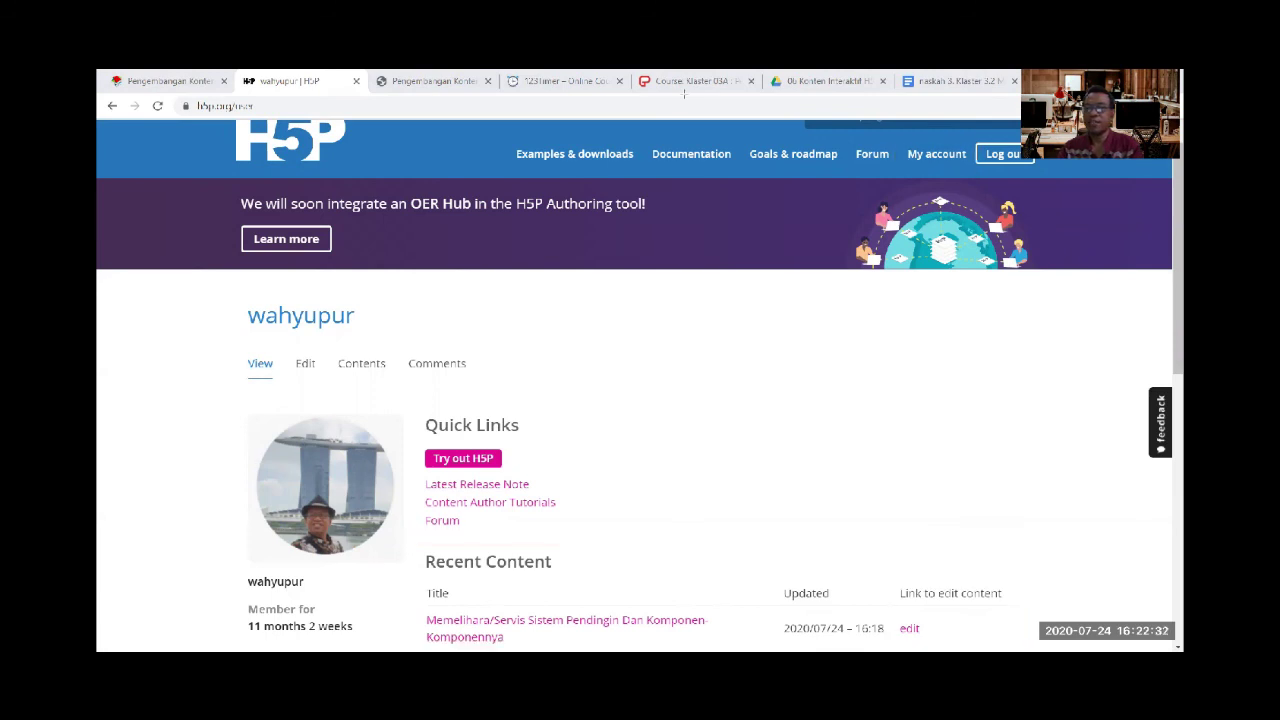
Open the H5P link attached to the "Hasil Demo" post on Padlet, view the presentation's title slide, and return to the board
click(149, 80)
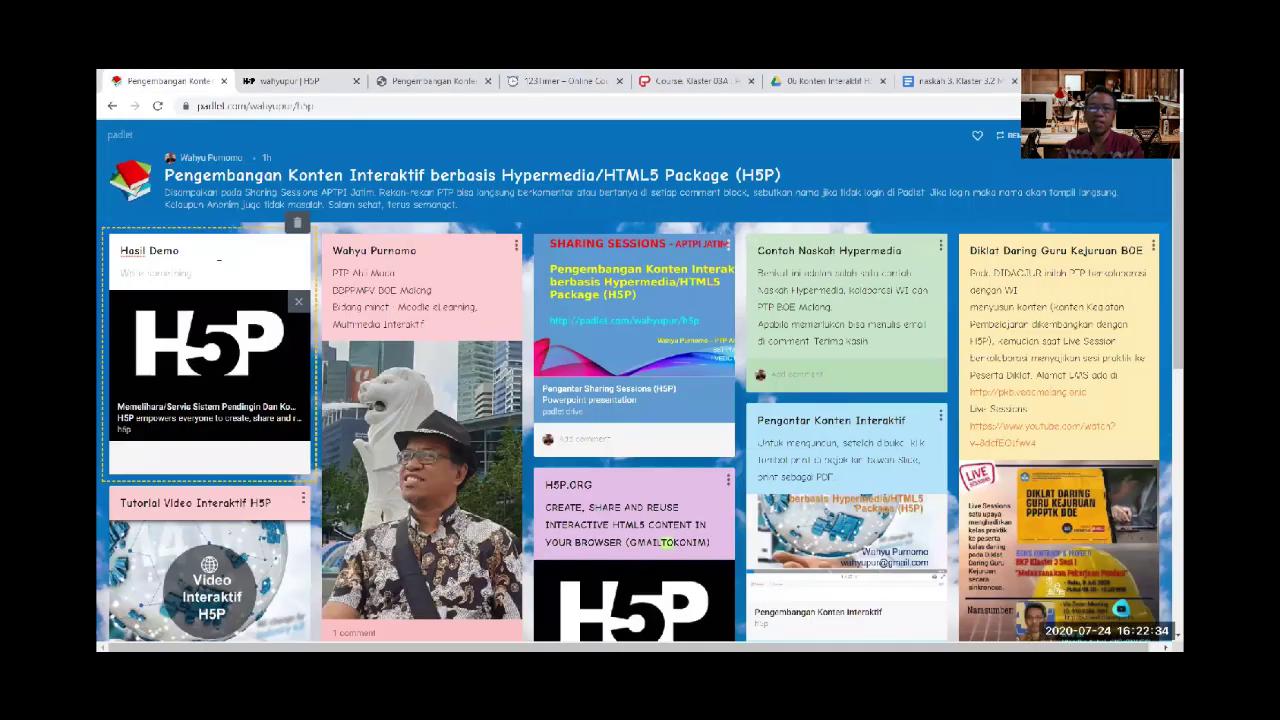
click(188, 415)
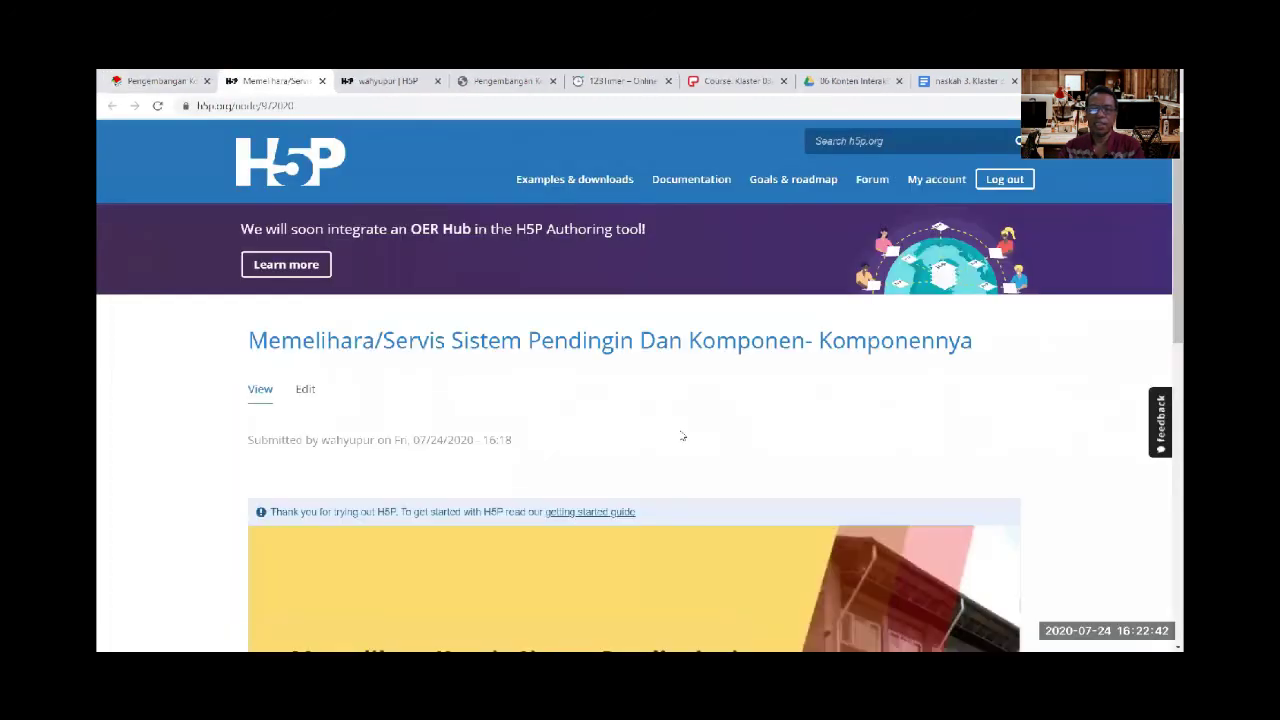
scroll(681, 438, down, 4)
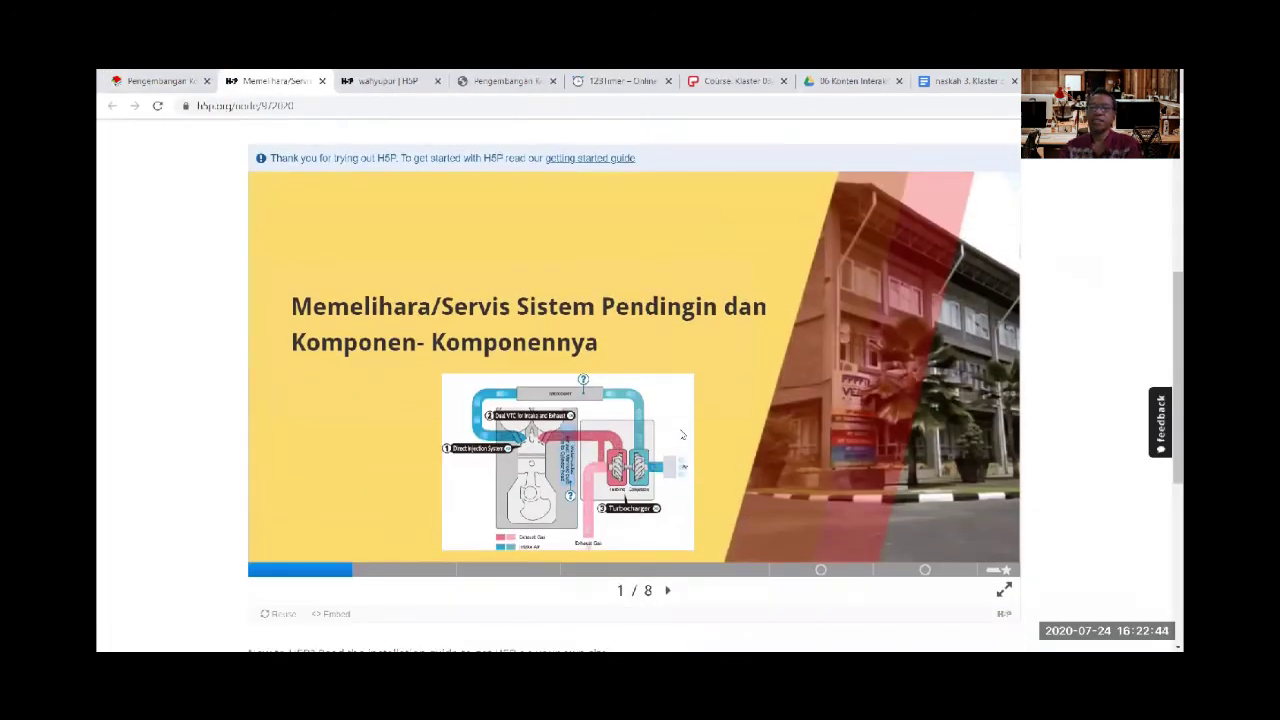
click(153, 84)
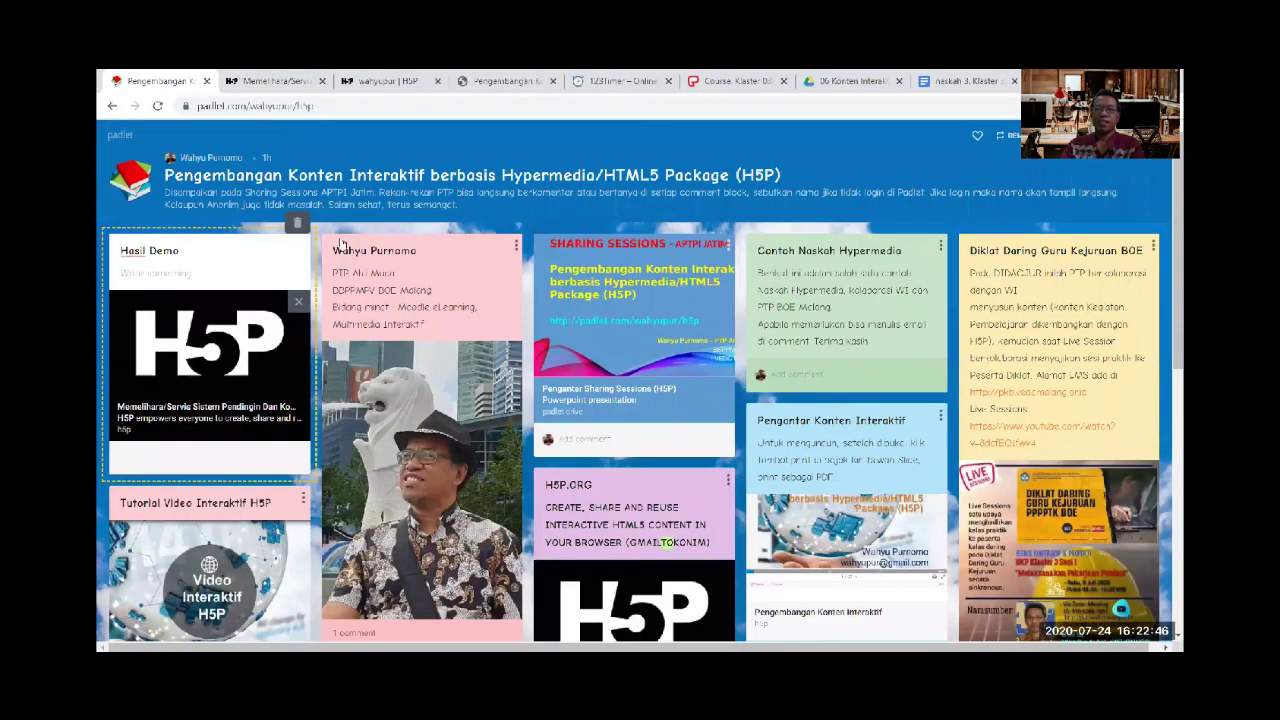